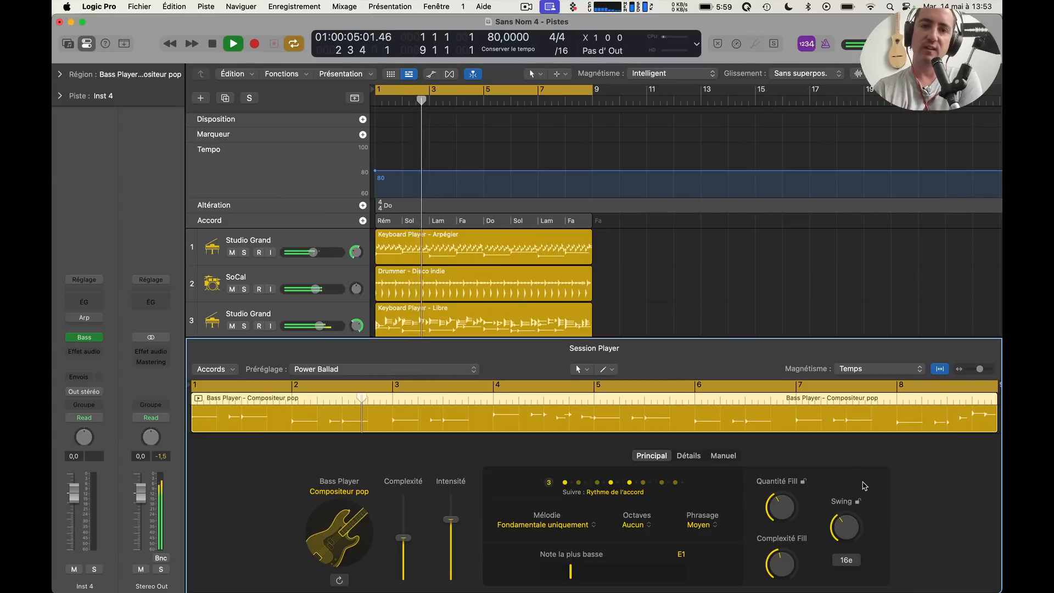
Stop playback and compare the Drummer, Bass Player and Keyboard Player types offered for a new Session Player track
key("space")
left_click(200, 98)
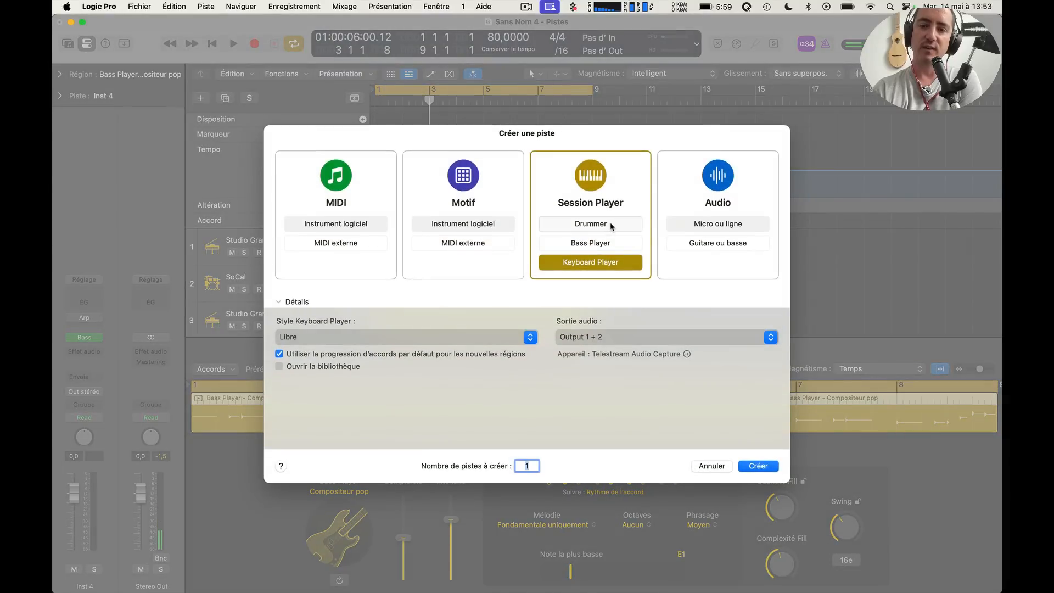
left_click(606, 225)
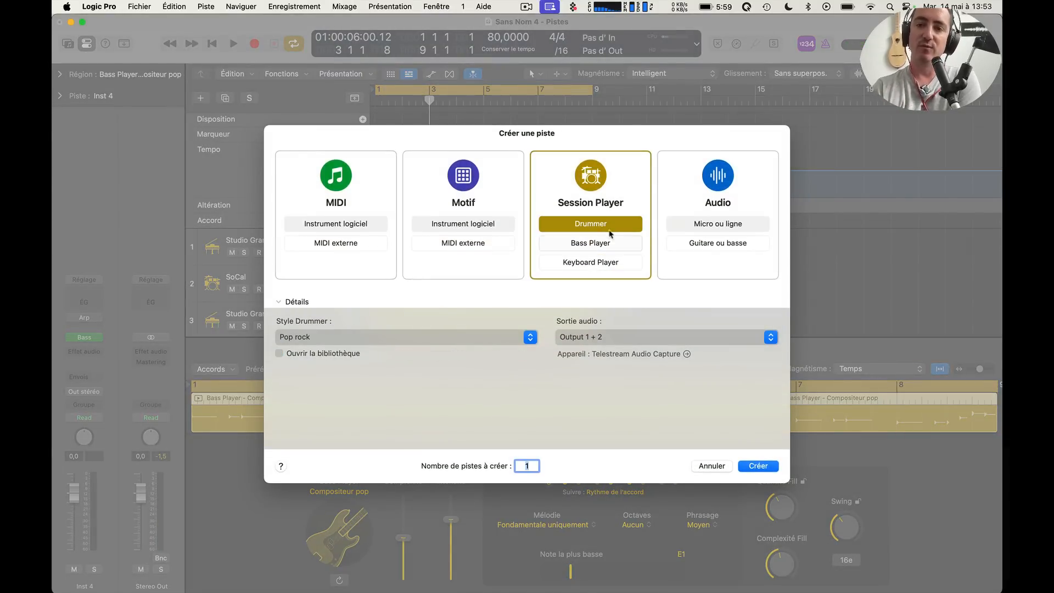
left_click(616, 242)
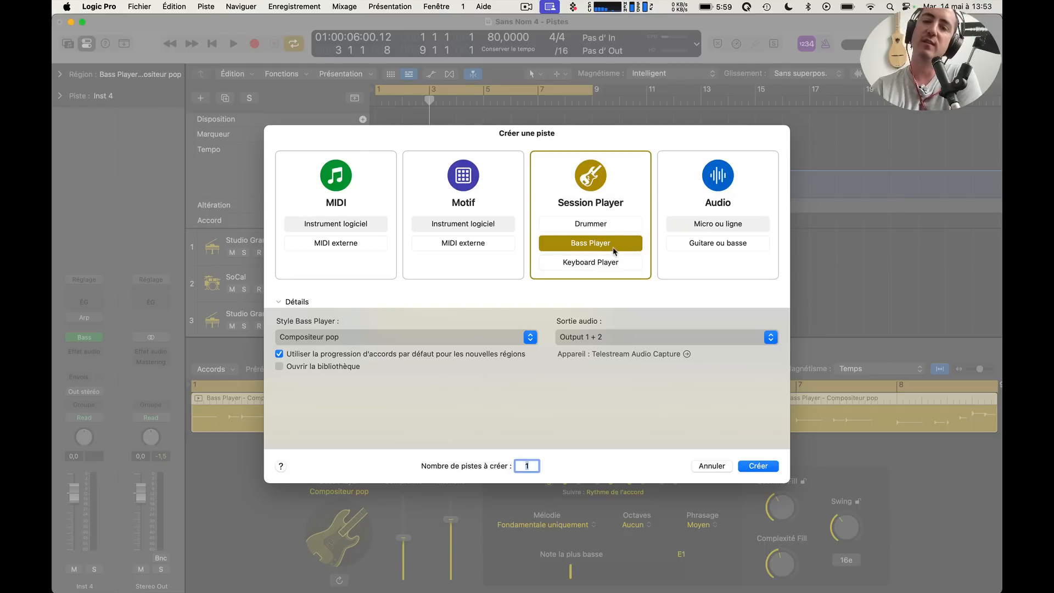
left_click(607, 262)
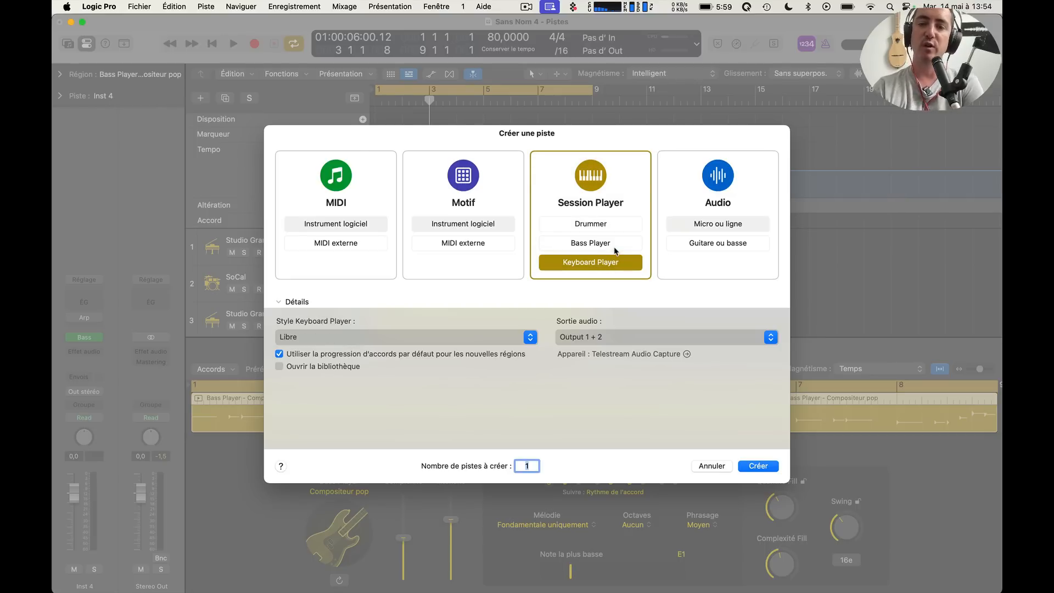
key("Return")
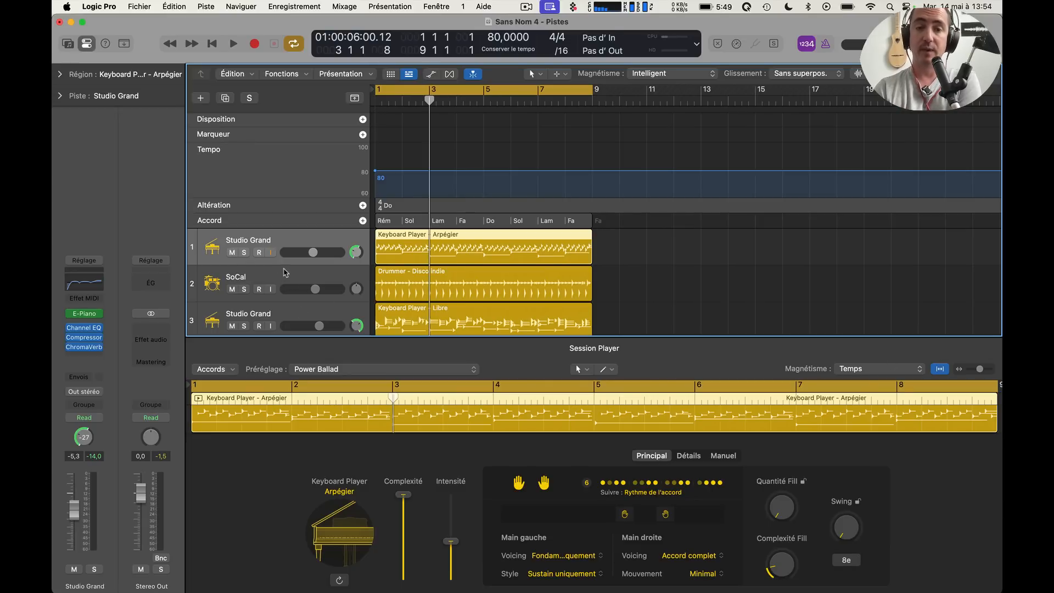
Select the SoCal drummer track and view the pattern variations available for its cymbal part
left_click(285, 273)
left_click(290, 311)
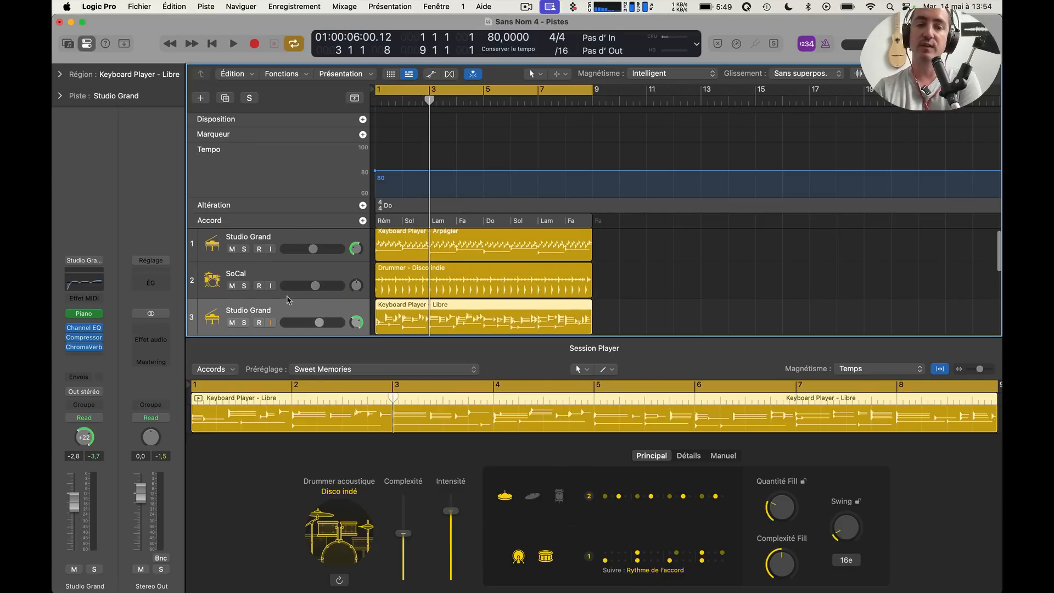
left_click(280, 273)
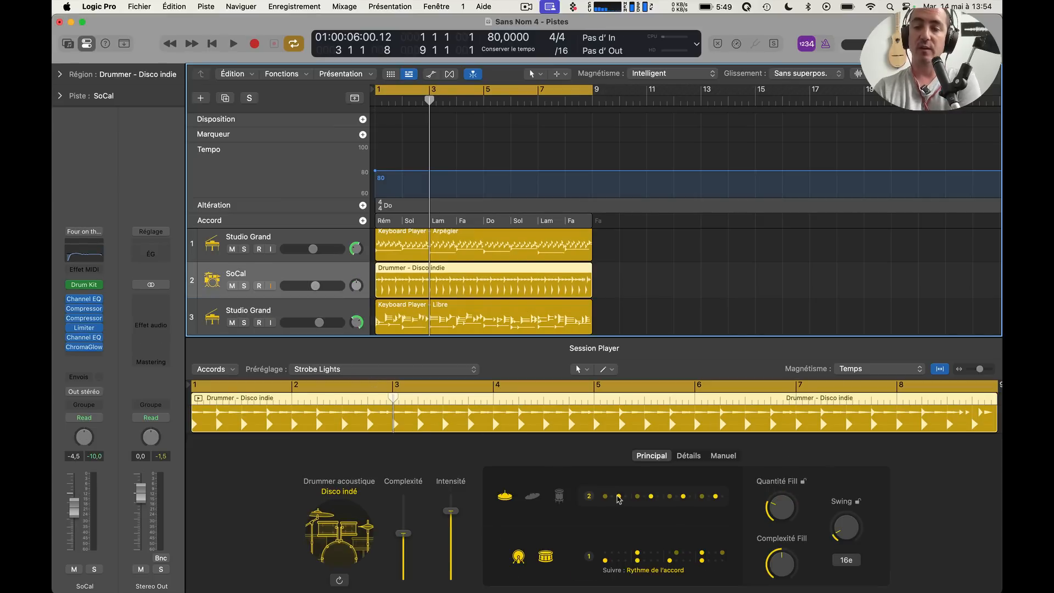
left_click(619, 497)
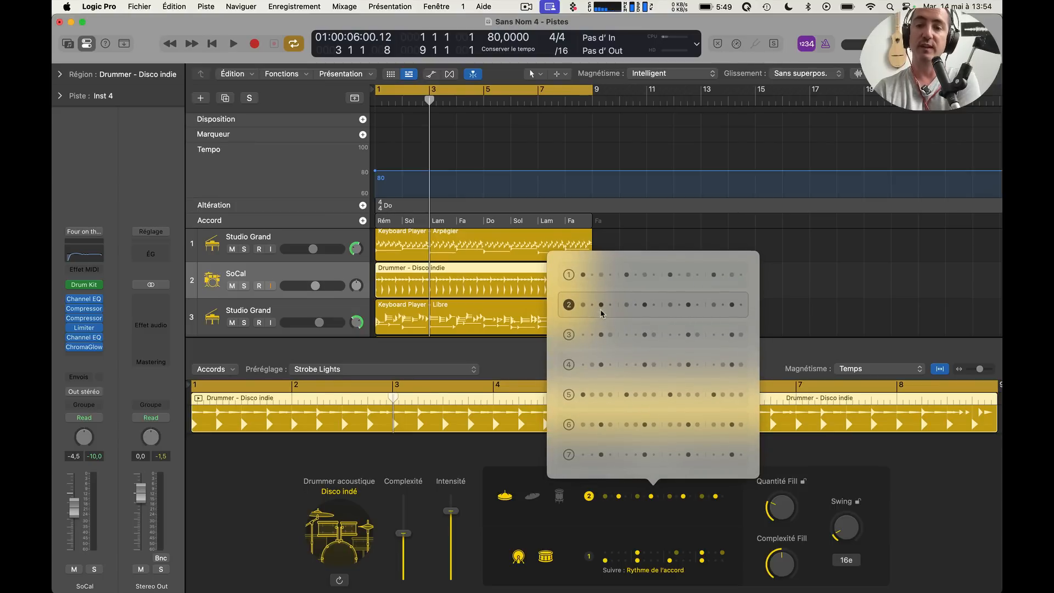
left_click(484, 465)
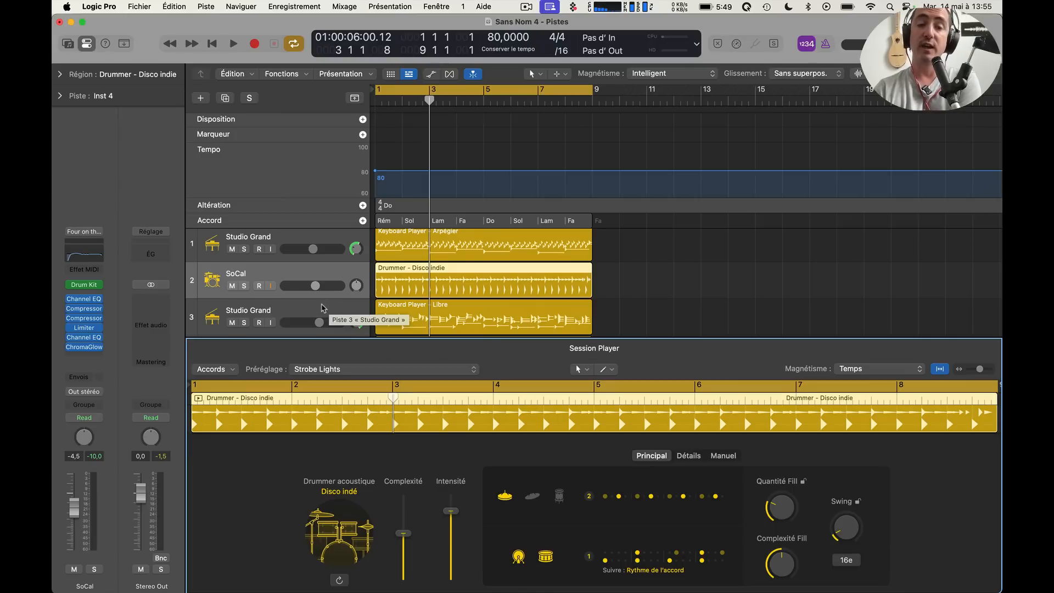
Solo the third track, the Studio Grand holding the Keyboard Player - Libre region
left_click(323, 308)
left_click(244, 322)
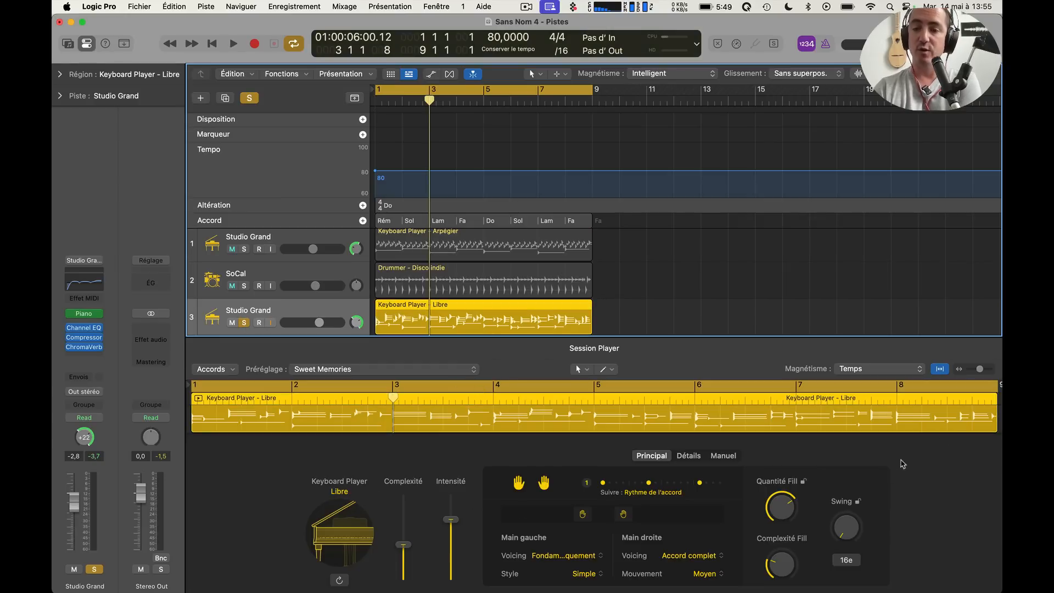
Audition the Libre piano part with the right hand alone and the left hand alone, finishing with both hands enabled
left_click(518, 482)
key("space")
left_click(515, 456)
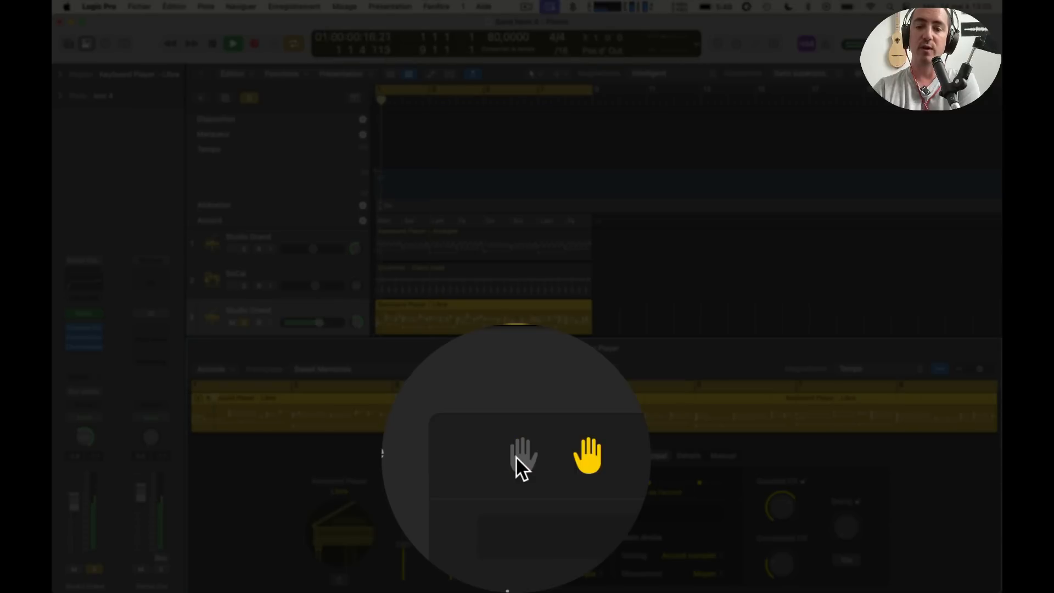
left_click(518, 482)
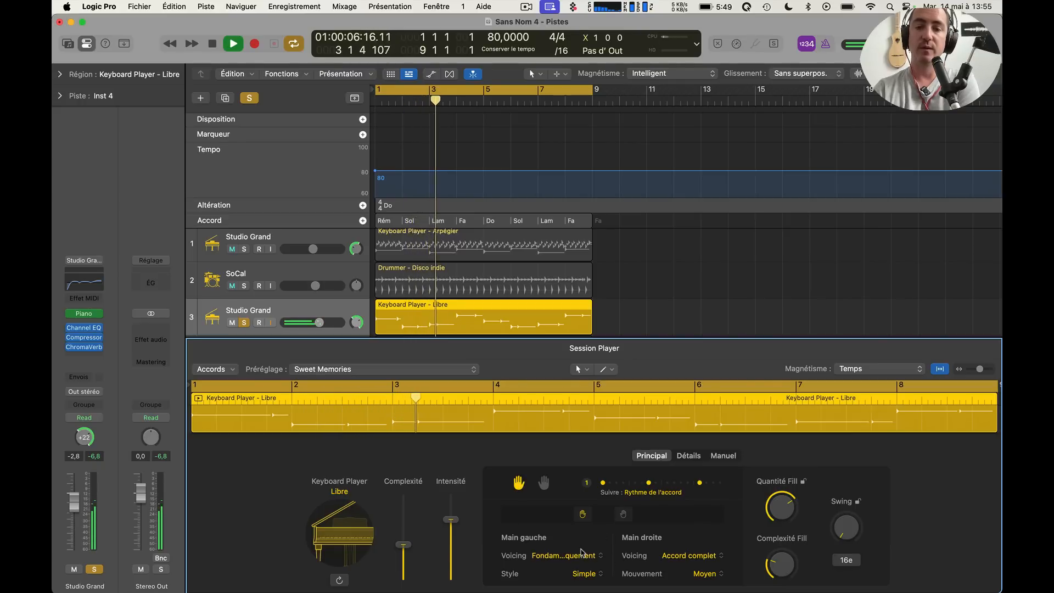
key("space")
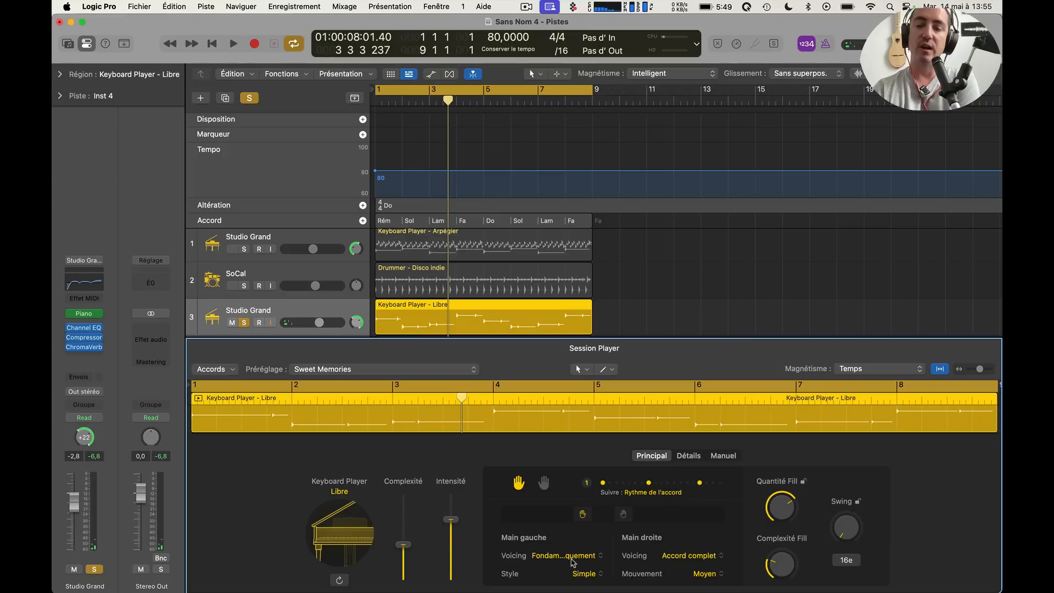
left_click(571, 559)
left_click(516, 542)
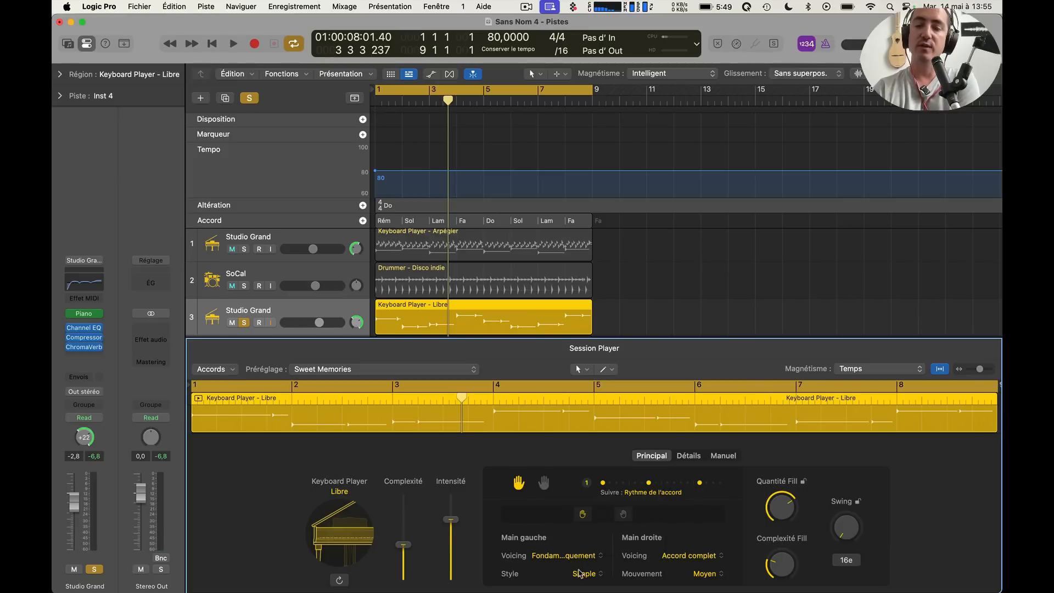
left_click(543, 483)
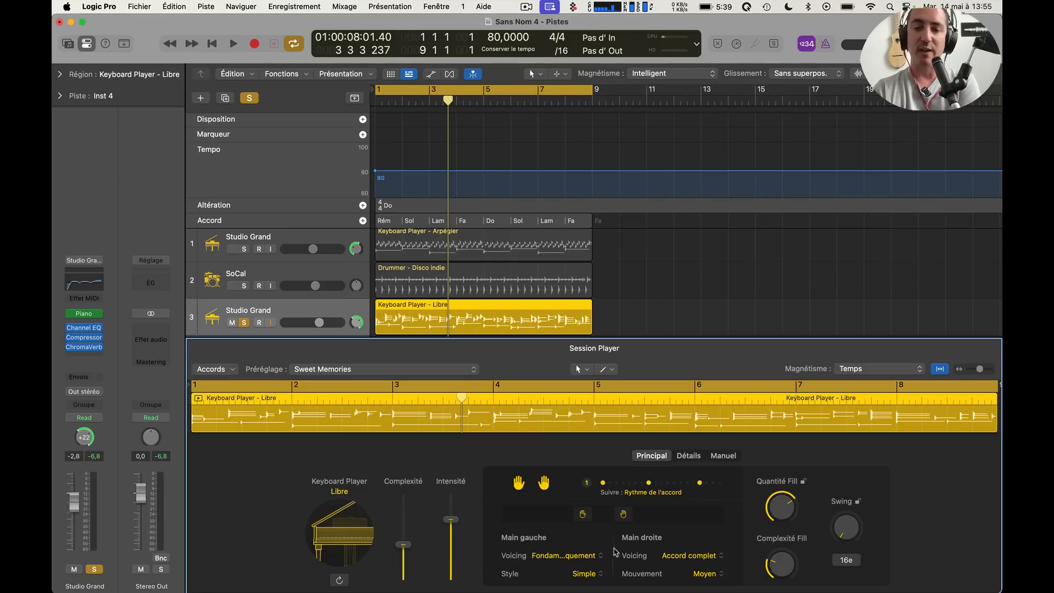
Play the Libre region and shift the right hand's position far up the register
key("space")
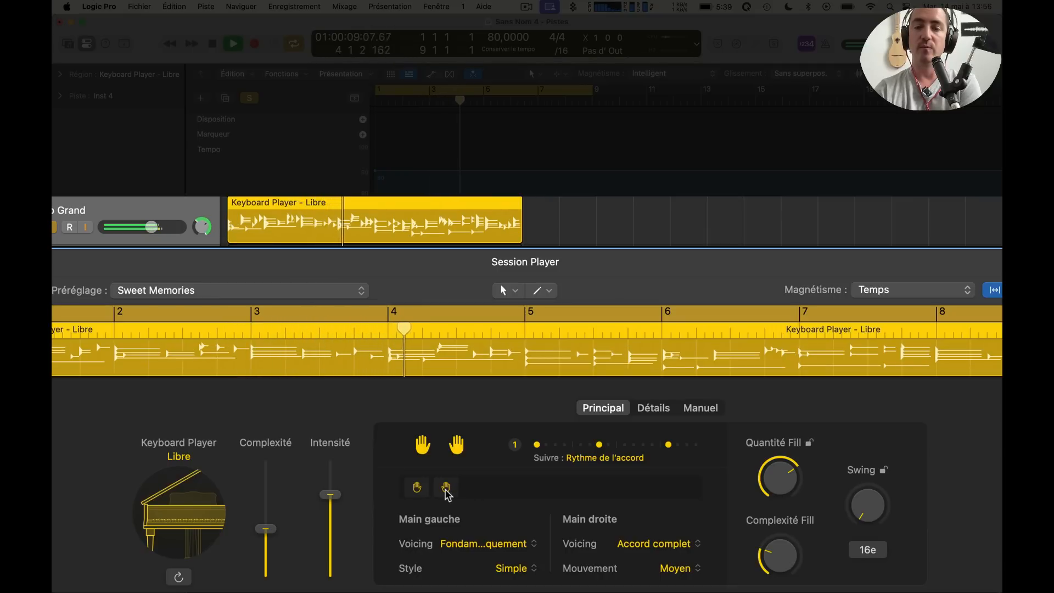
left_click_drag(445, 487, 662, 487)
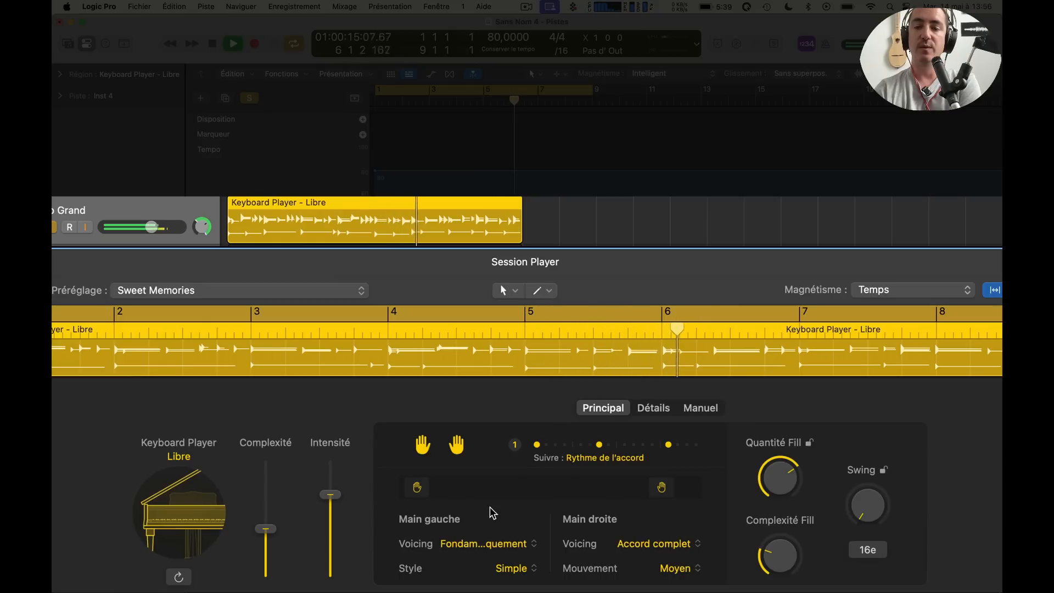
Audition the left-hand voicing as Fondamentale et octave and change it to Fondamentale et quinte
left_click(503, 542)
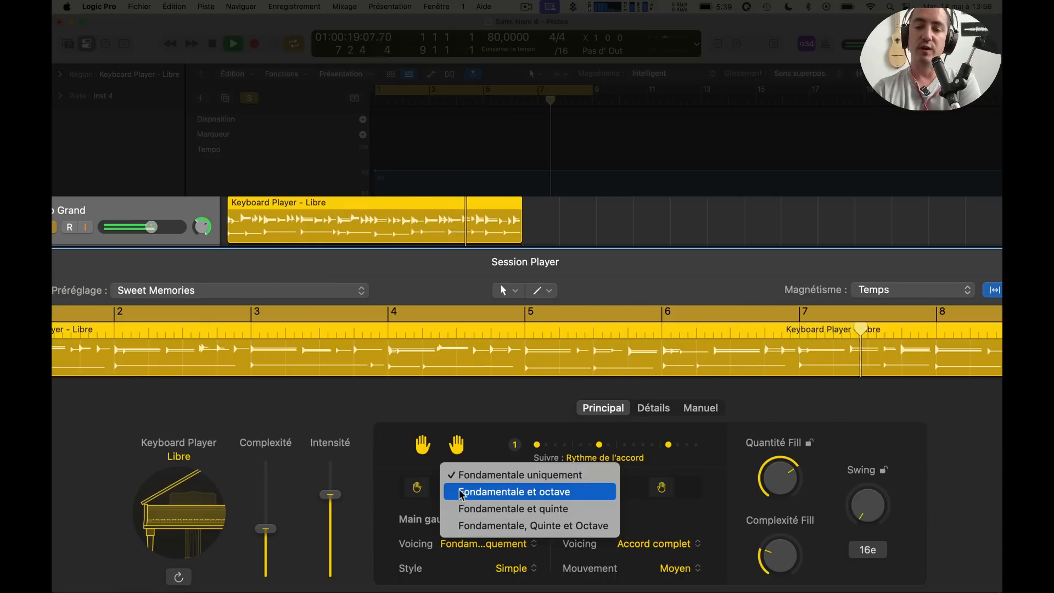
left_click(485, 493)
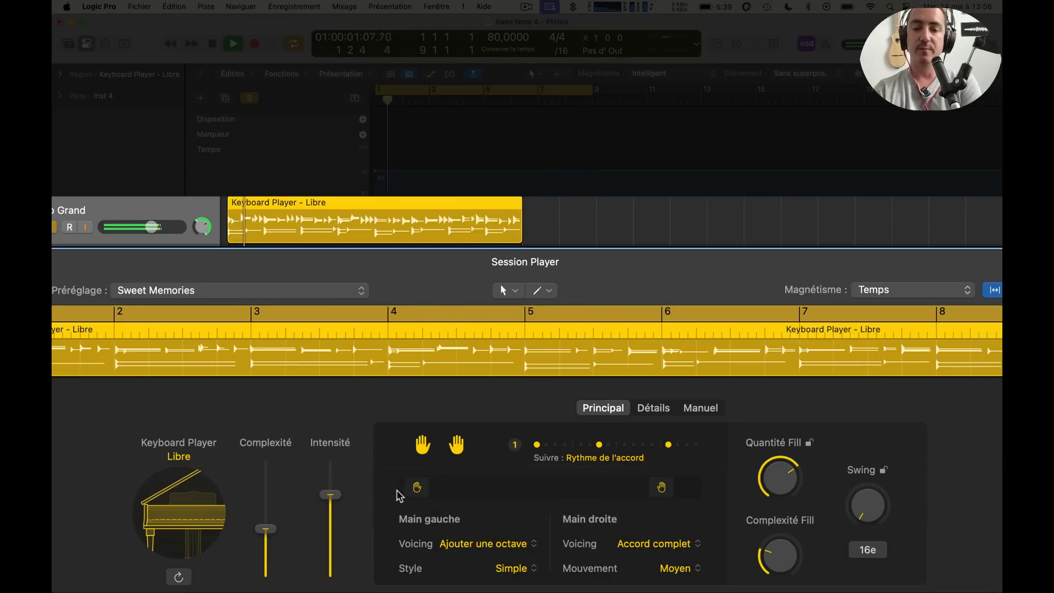
left_click(526, 543)
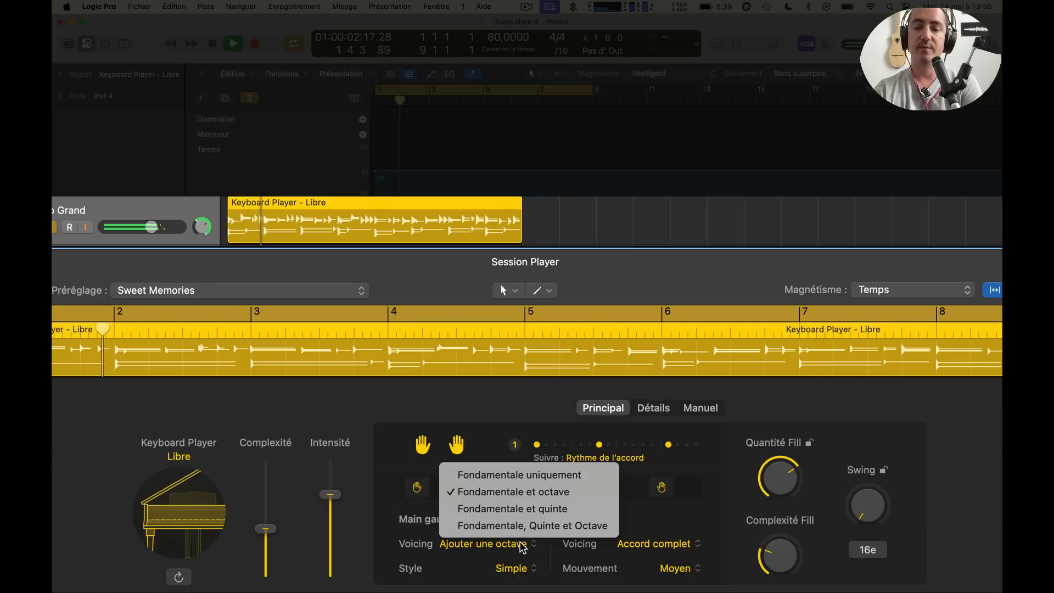
left_click(502, 509)
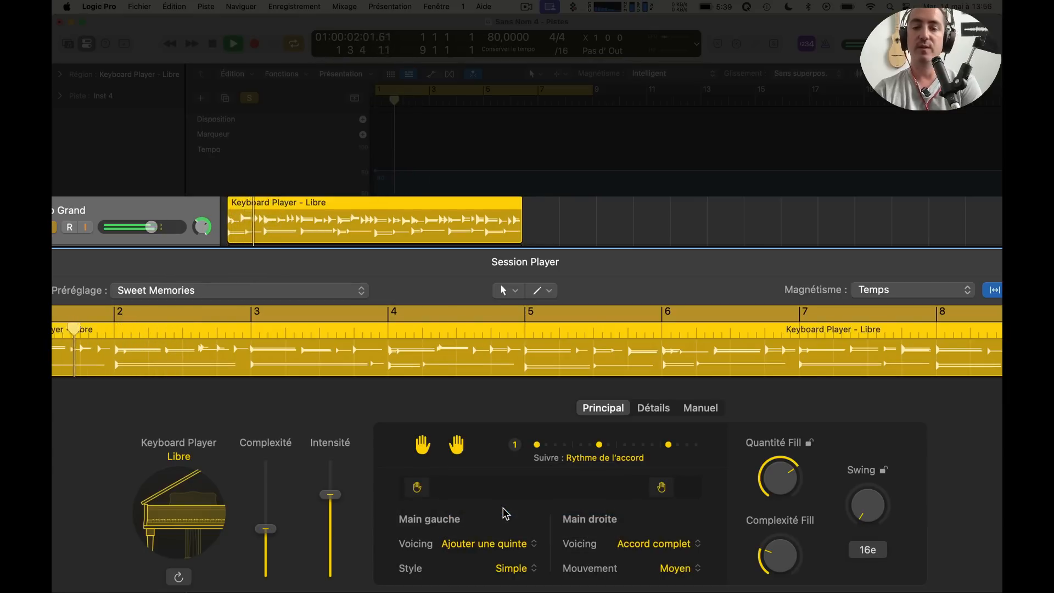
key("space")
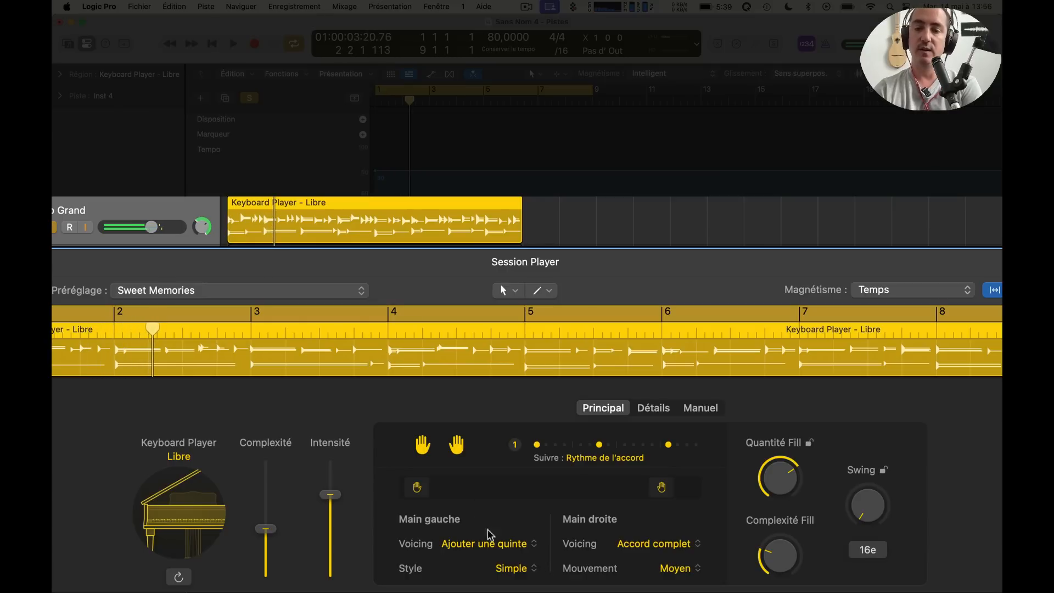
Shift the left hand to a higher register, set its style to Complexe and audition the result
left_click_drag(417, 487, 517, 487)
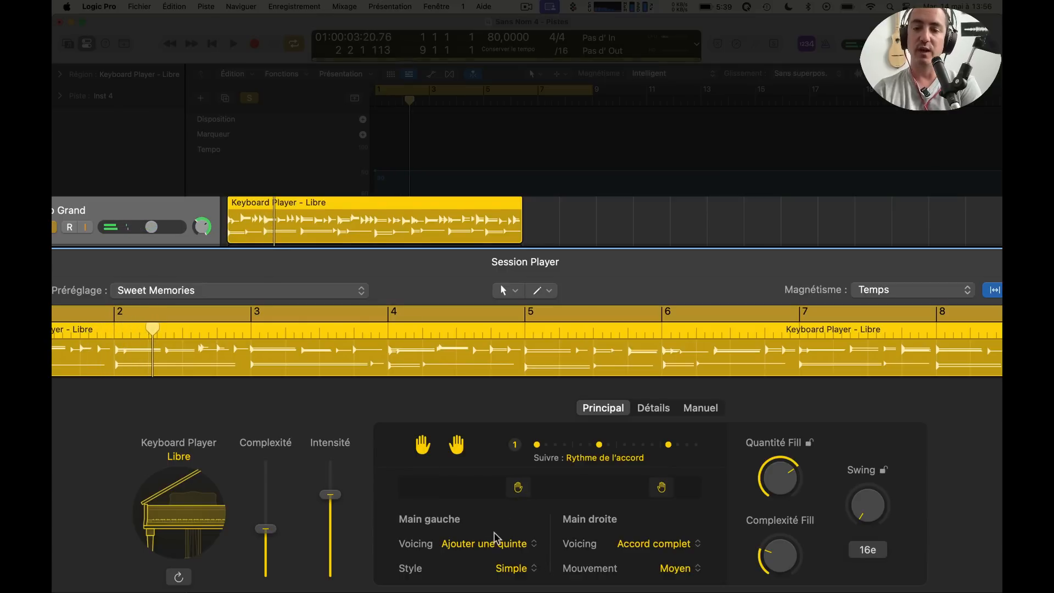
left_click(520, 568)
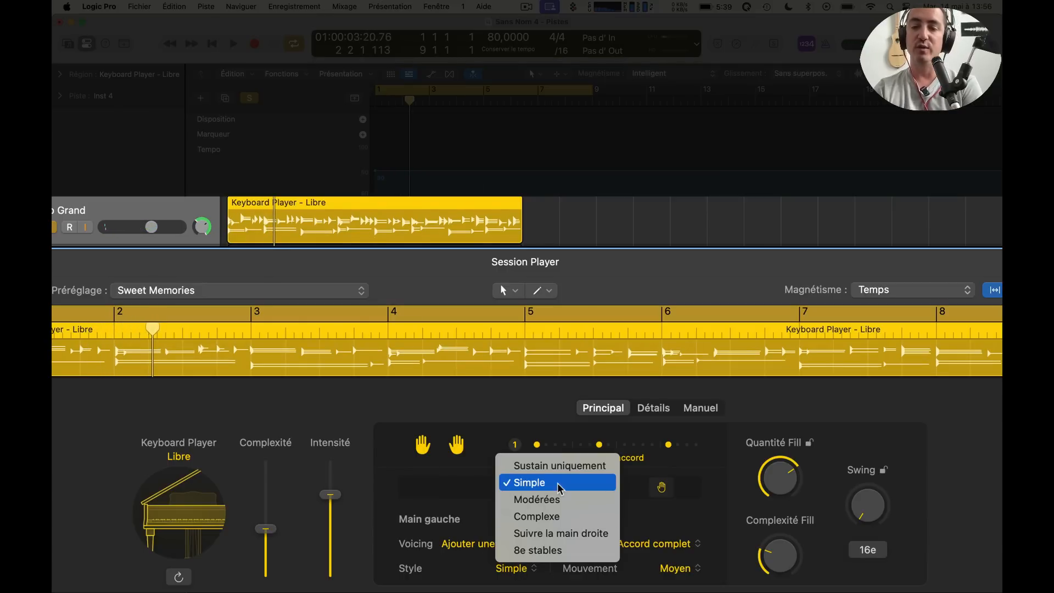
left_click(538, 516)
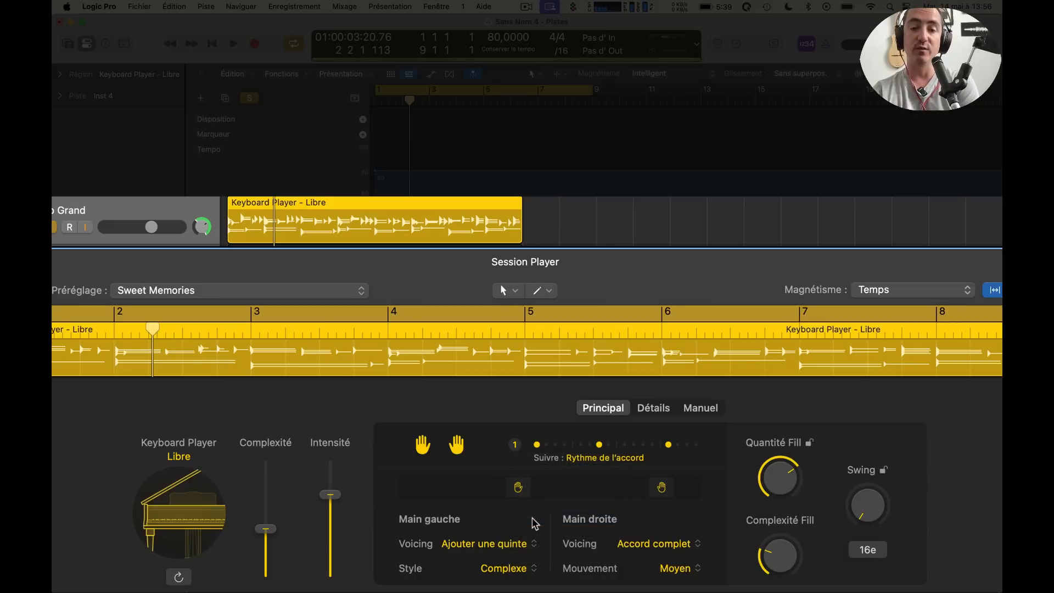
key("space")
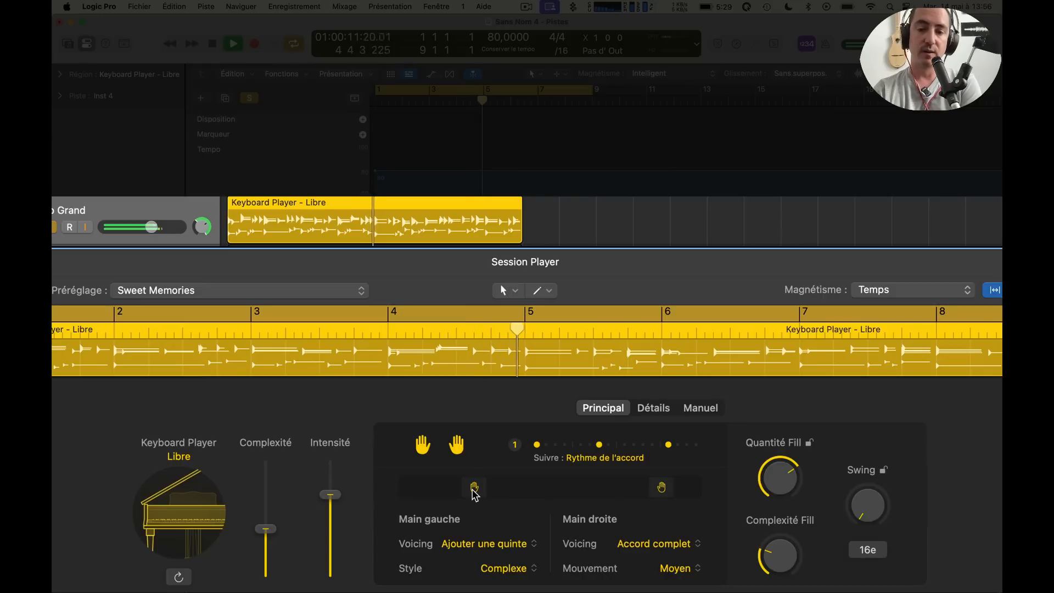
key("space")
Set the right-hand voicing to 4+ voix and move the right hand slightly lower in register while listening
left_click(681, 544)
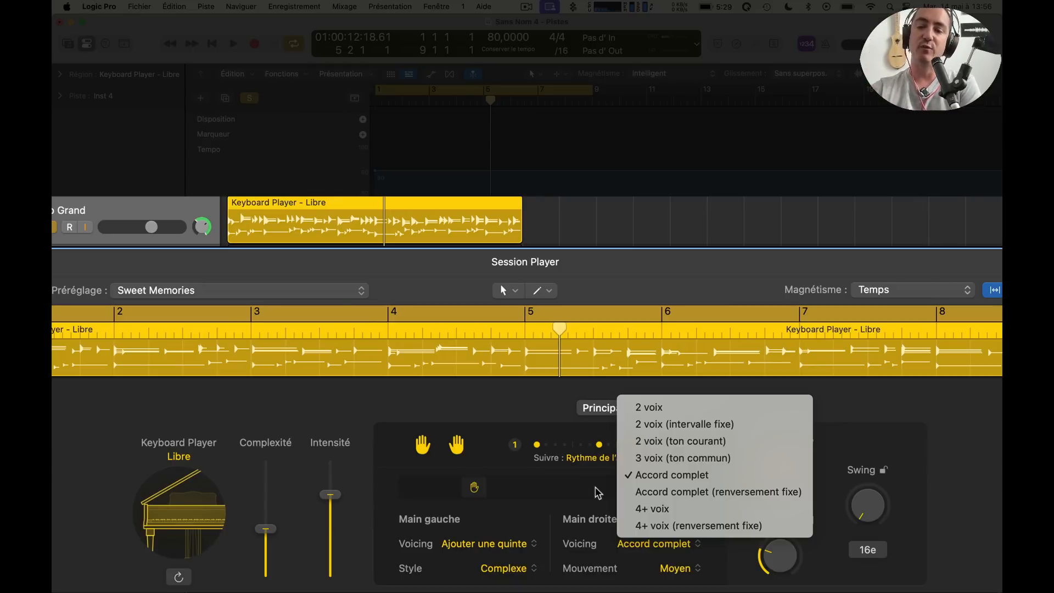
left_click(653, 508)
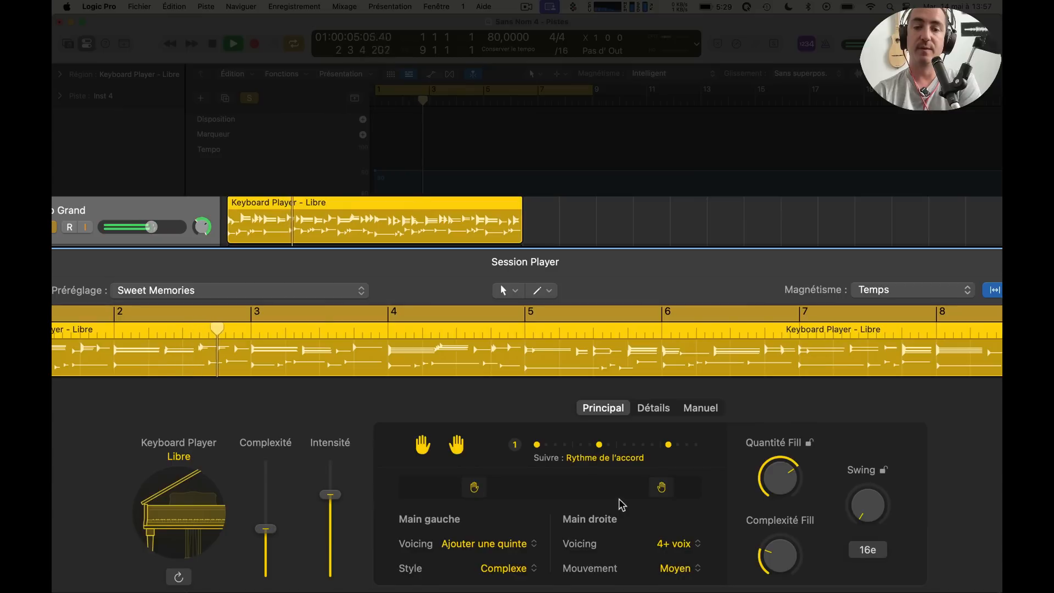
left_click_drag(662, 486, 630, 487)
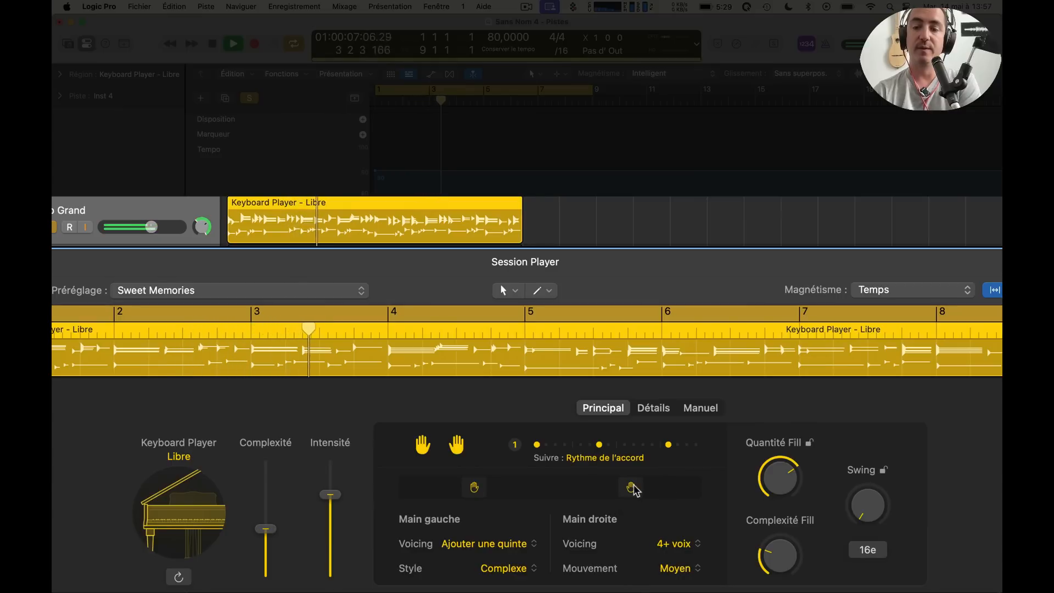
key("space")
Audition rhythm pattern 3 for the piano part and choose rhythm pattern 4
left_click(602, 458)
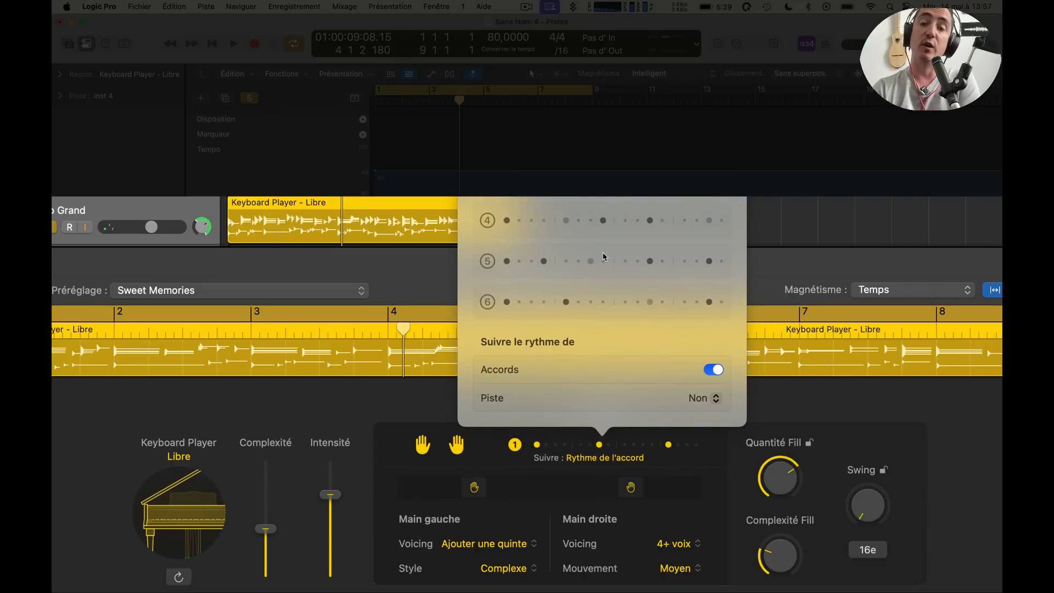
key("space")
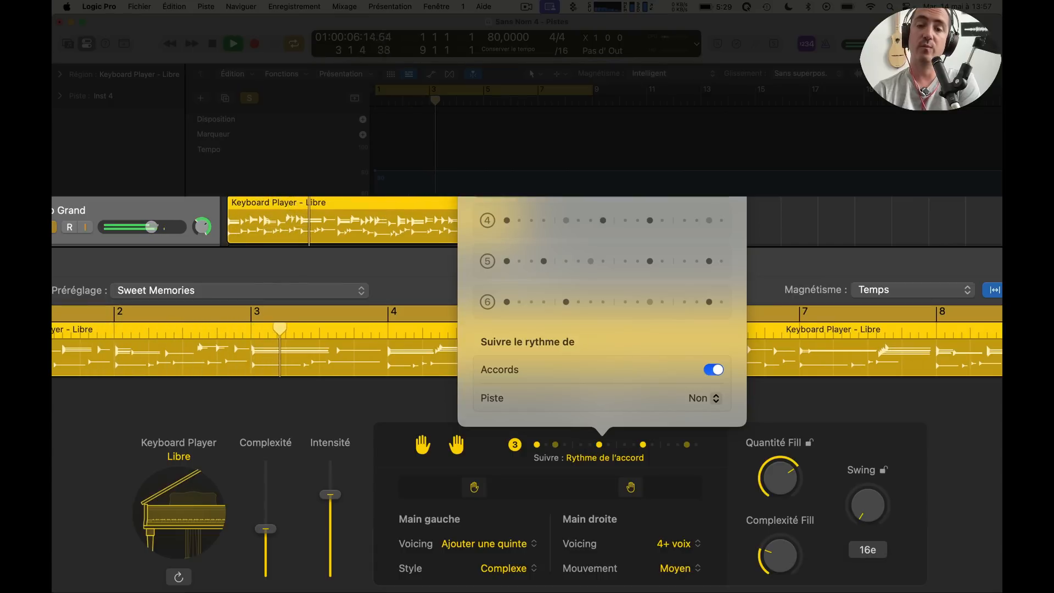
left_click(562, 218)
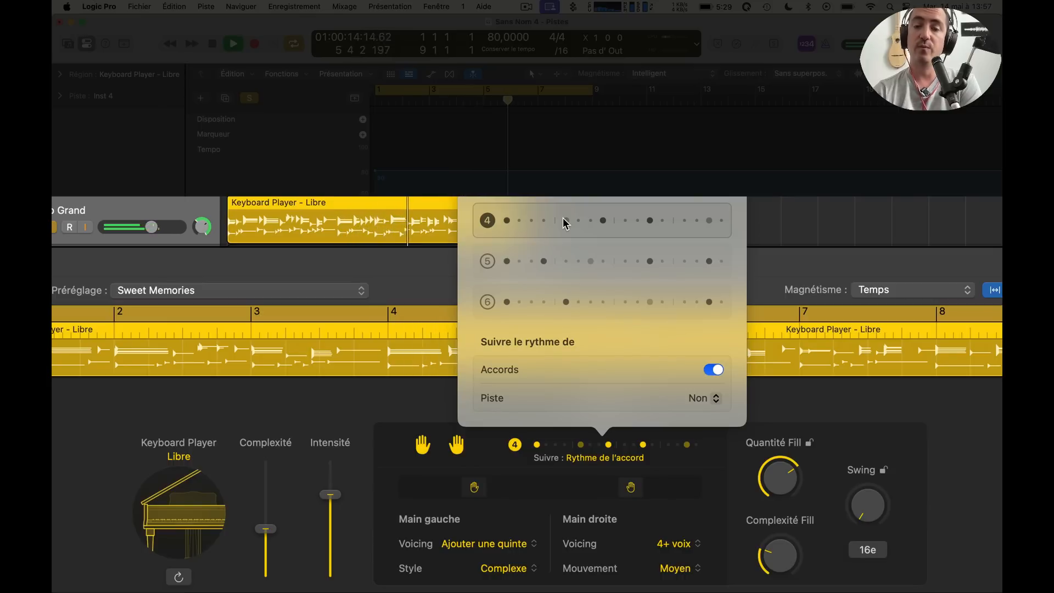
left_click(280, 483)
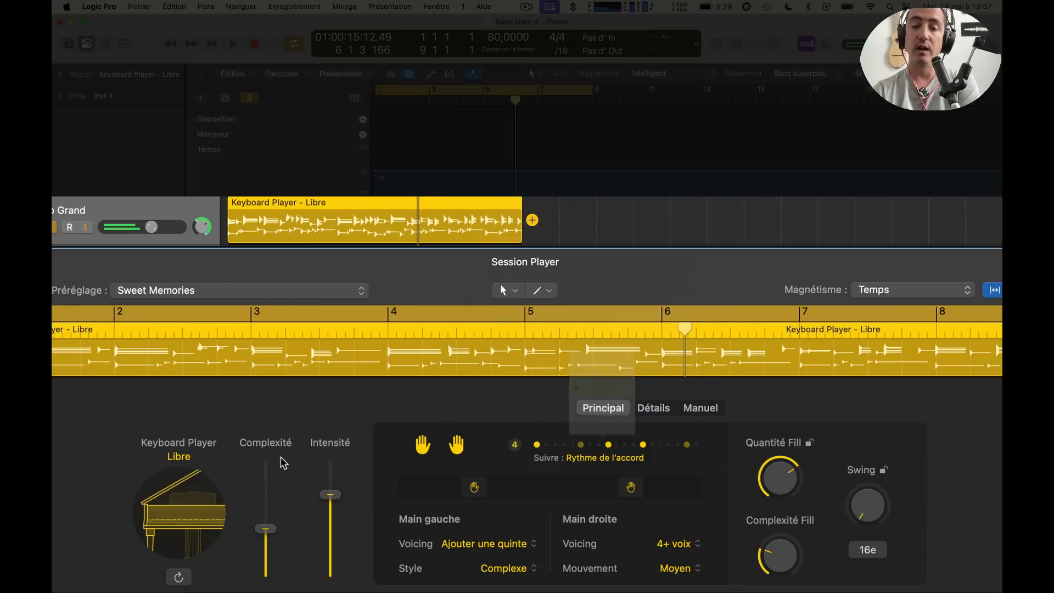
Raise the piano part's Complexité to maximum, lower its Intensité to a low level and play the region
left_click(185, 464)
left_click(293, 481)
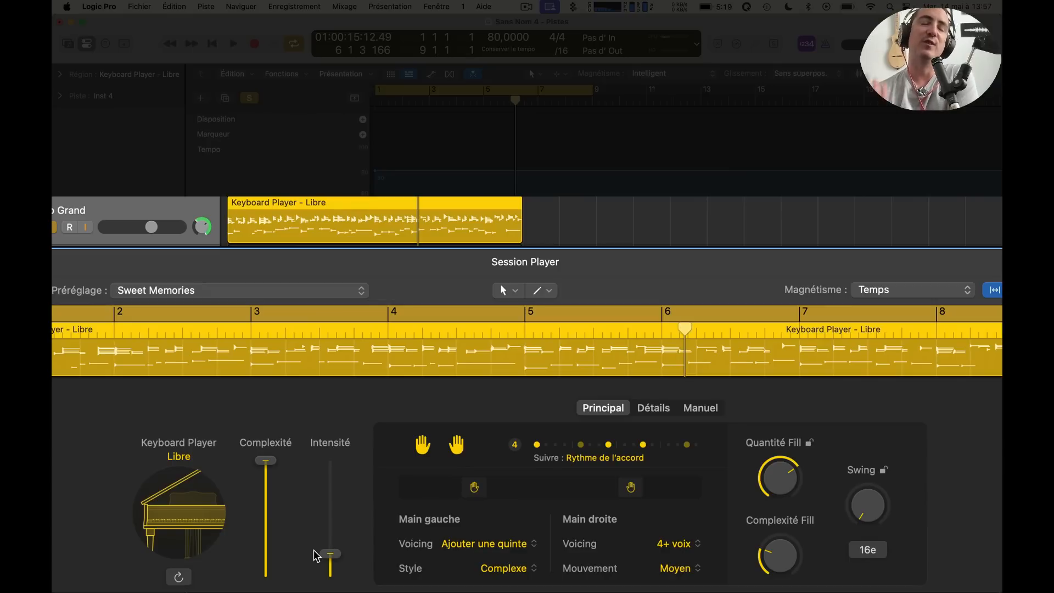
key("space")
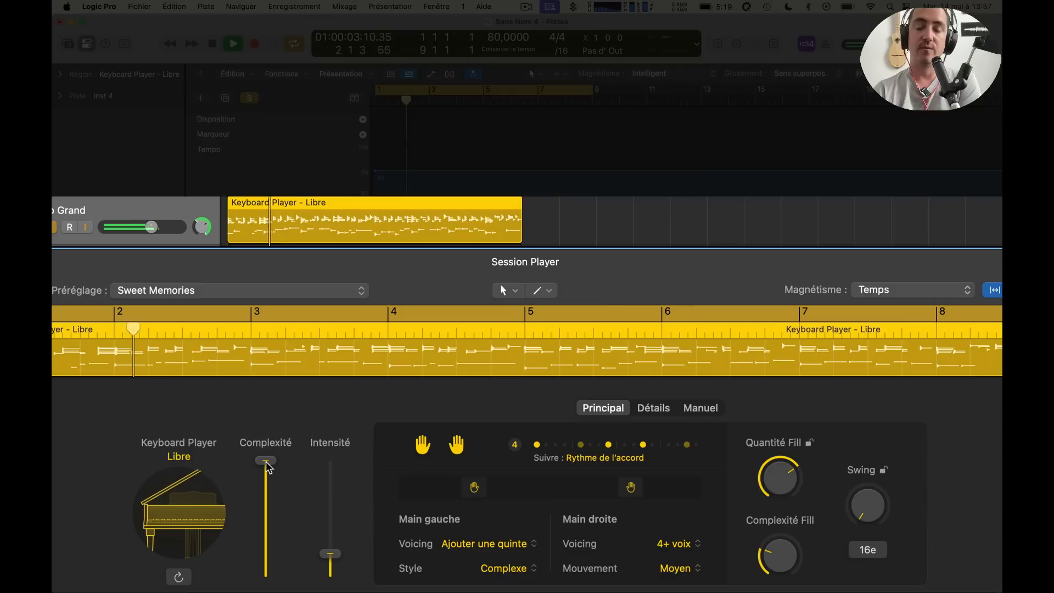
Audition the piano part with low Complexité and maximum Intensité, and with a fairly high Complexité and medium-high Intensité
left_click_drag(267, 466, 265, 558)
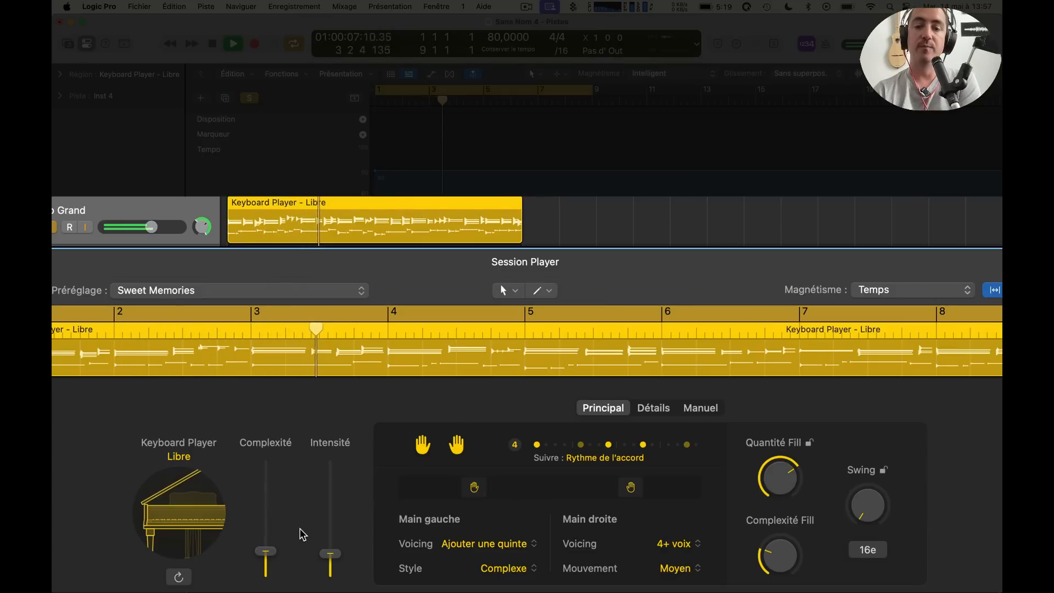
left_click_drag(330, 553, 317, 476)
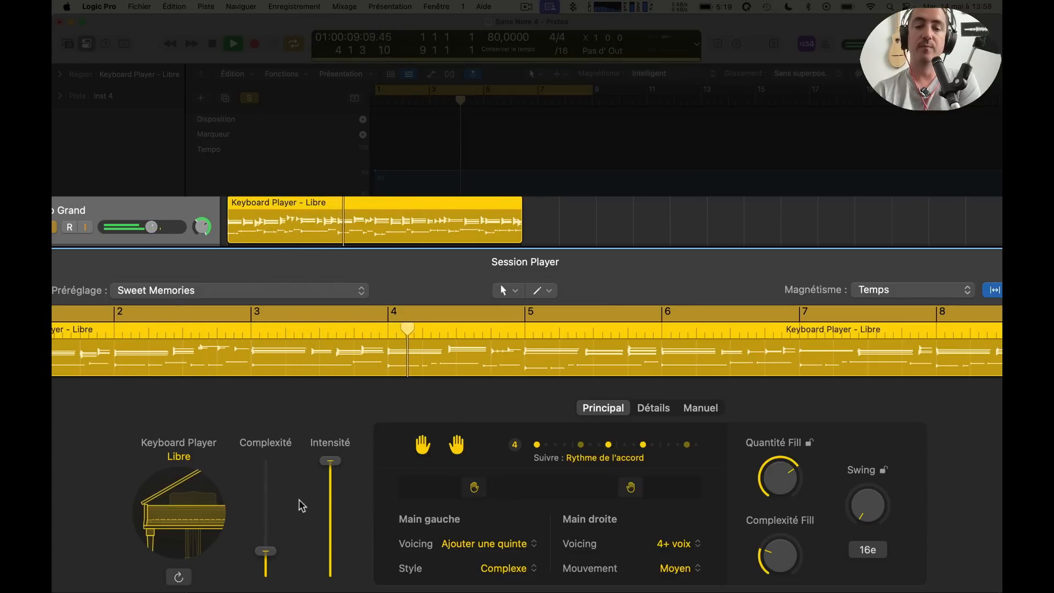
left_click_drag(266, 551, 267, 500)
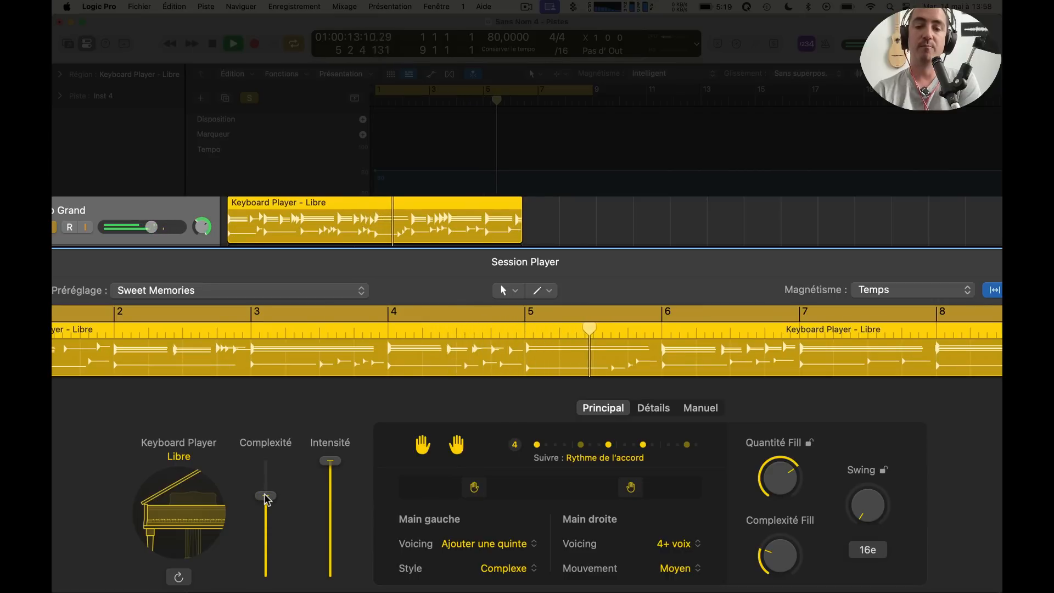
left_click_drag(330, 460, 321, 510)
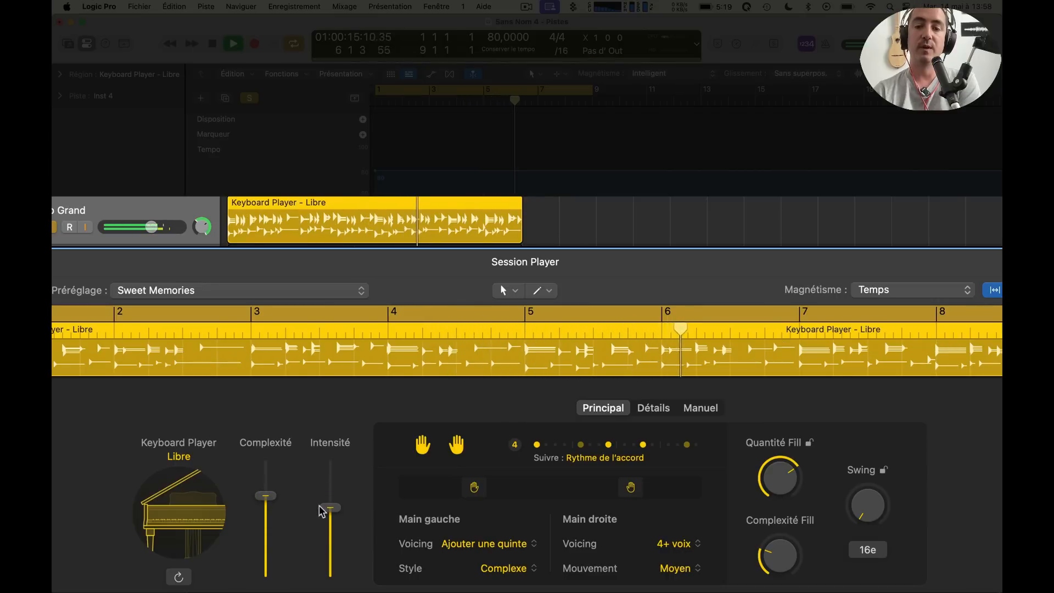
key("space")
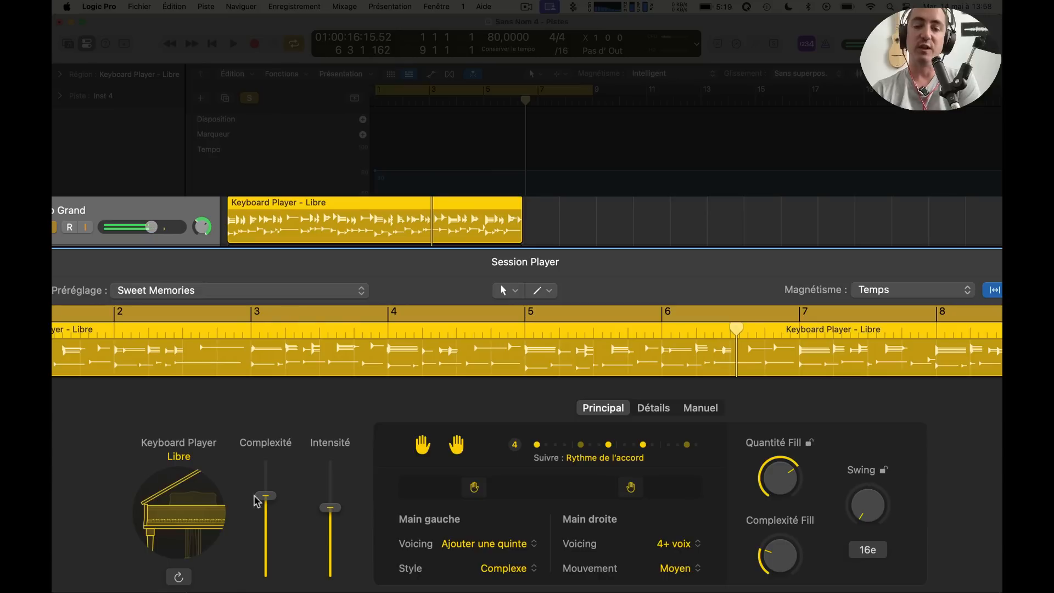
Raise Complexité to maximum, lower Intensité to near minimum, and split the Keyboard Player region at bar 5
left_click_drag(267, 473, 266, 465)
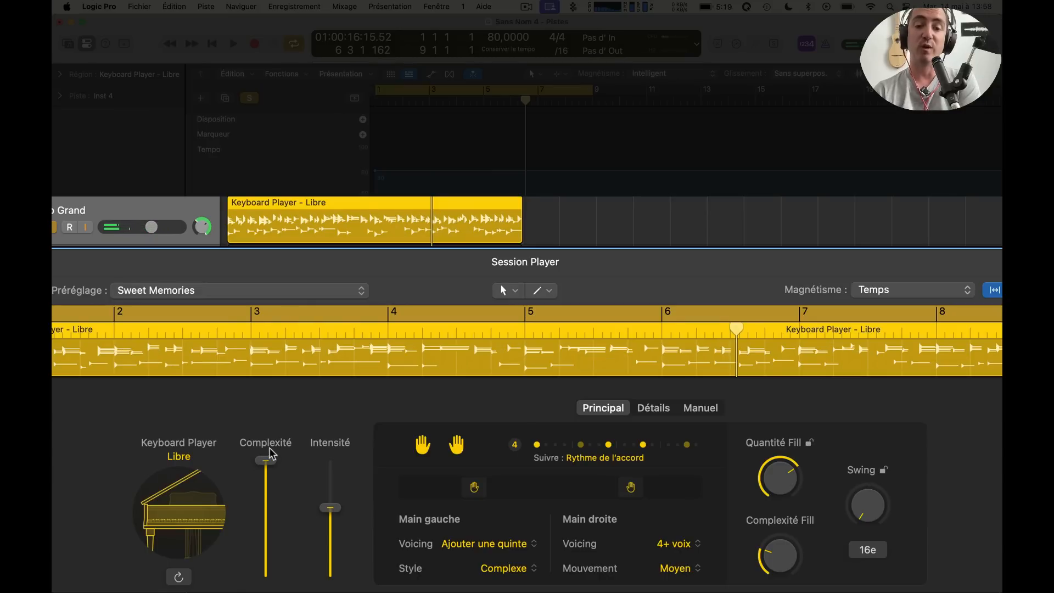
left_click_drag(330, 510, 323, 566)
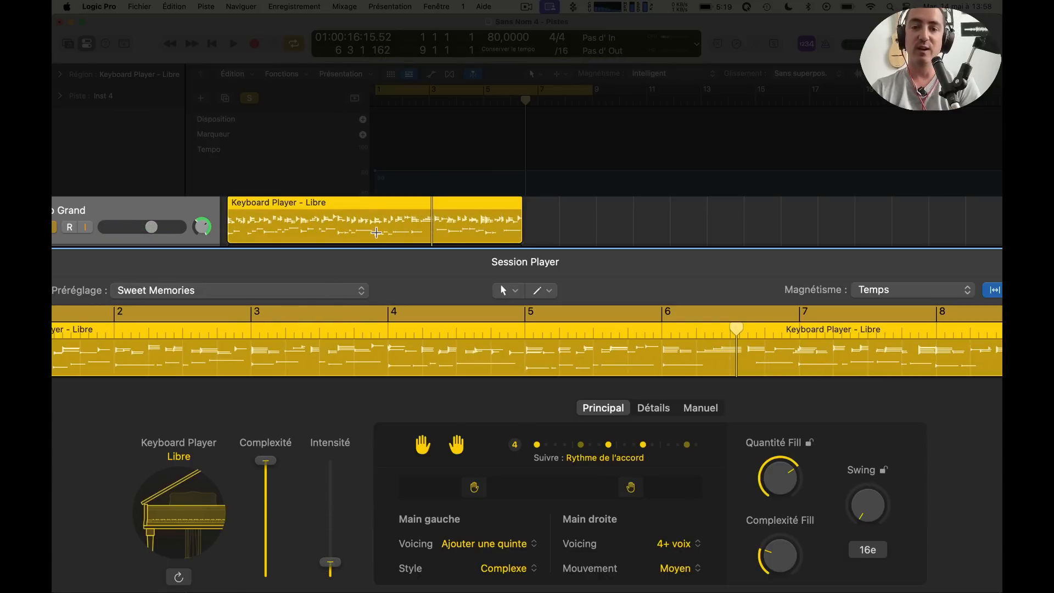
double_click(376, 233)
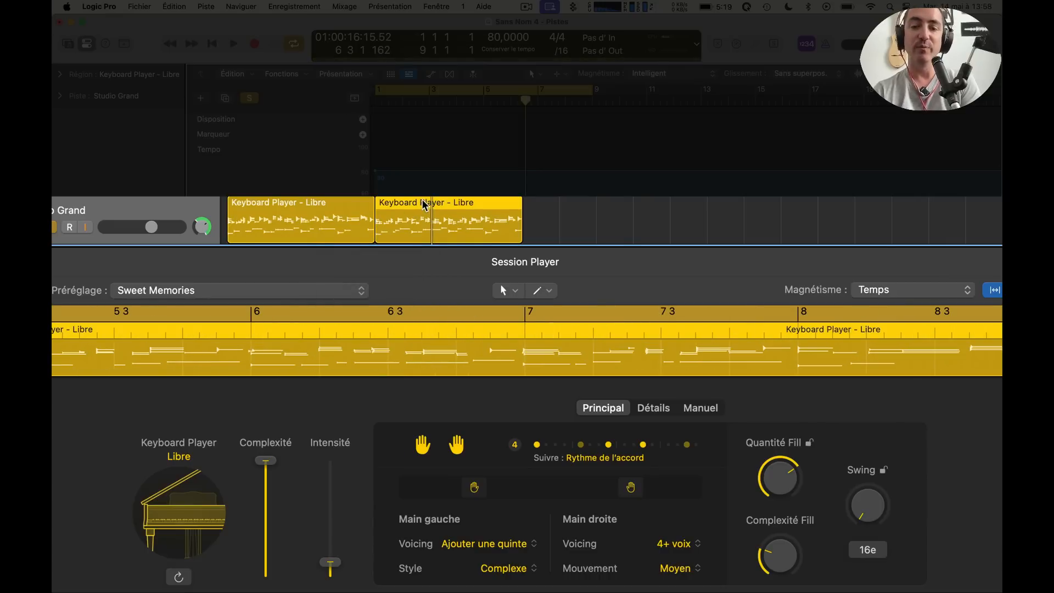
Set the second region's Complexité to minimum and its Intensité high, and play both regions for comparison
left_click_drag(265, 460, 236, 584)
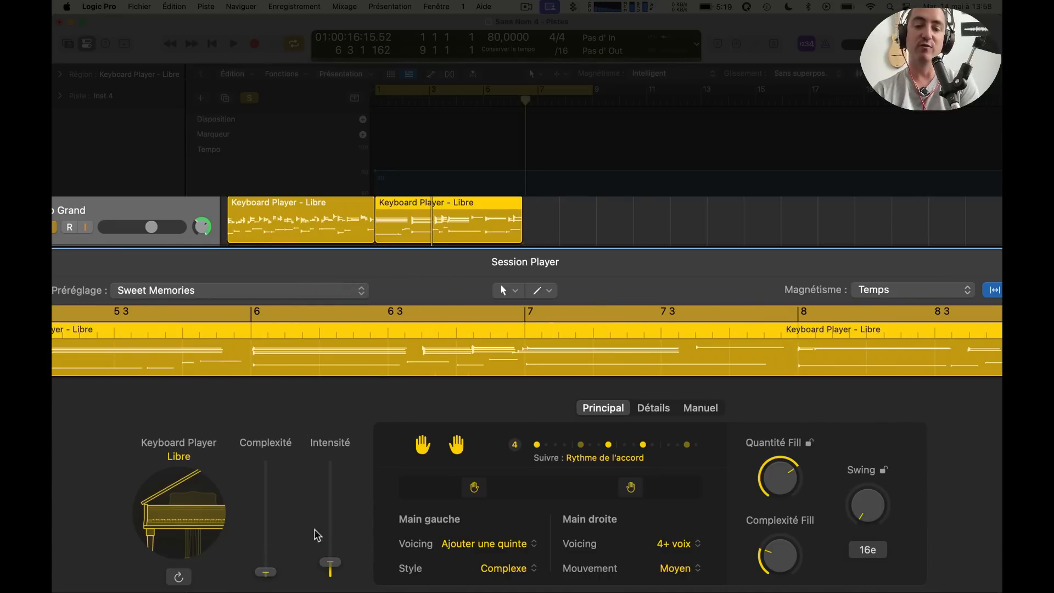
left_click_drag(330, 562, 336, 529)
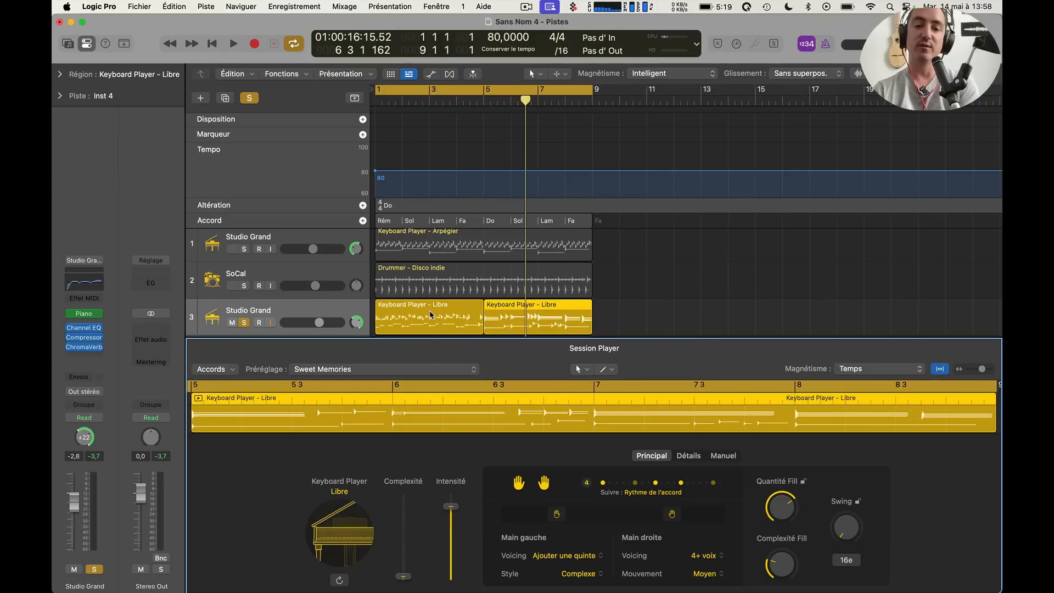
key("space")
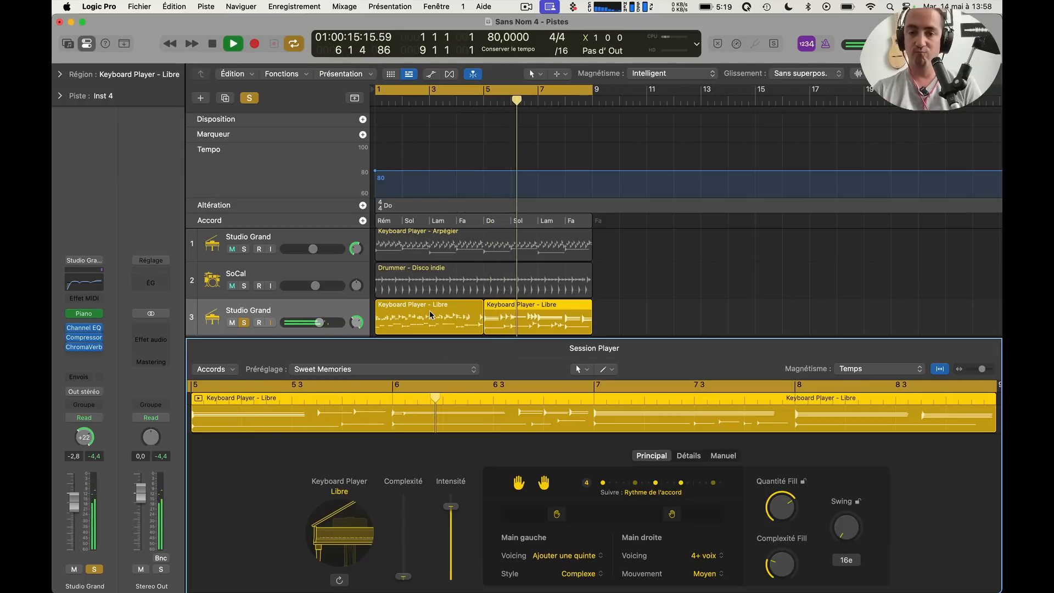
key("space")
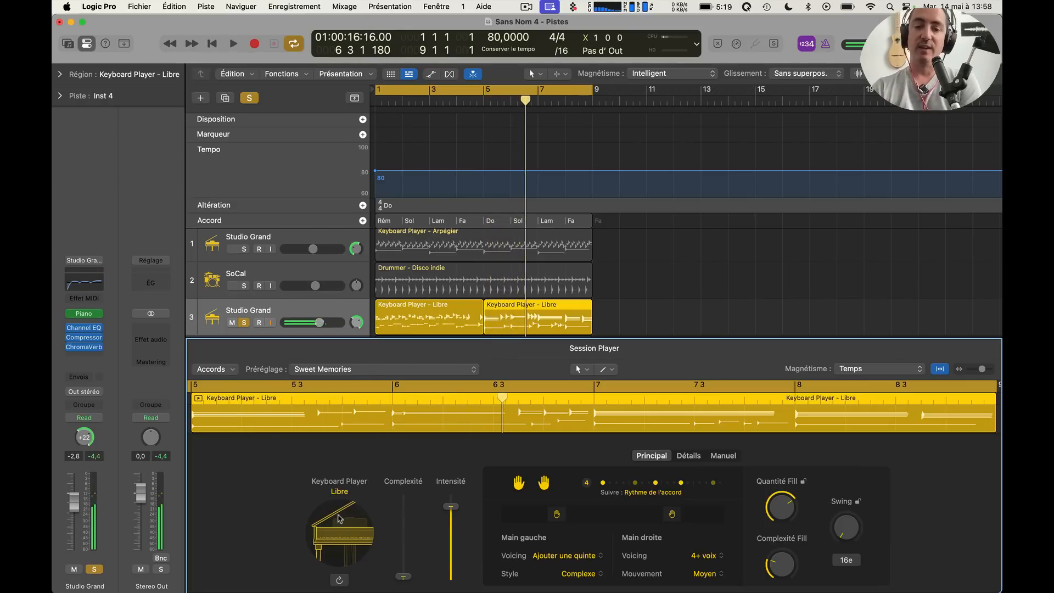
Change the second region's composer style to Arpégier and listen to it against the first region
left_click(327, 512)
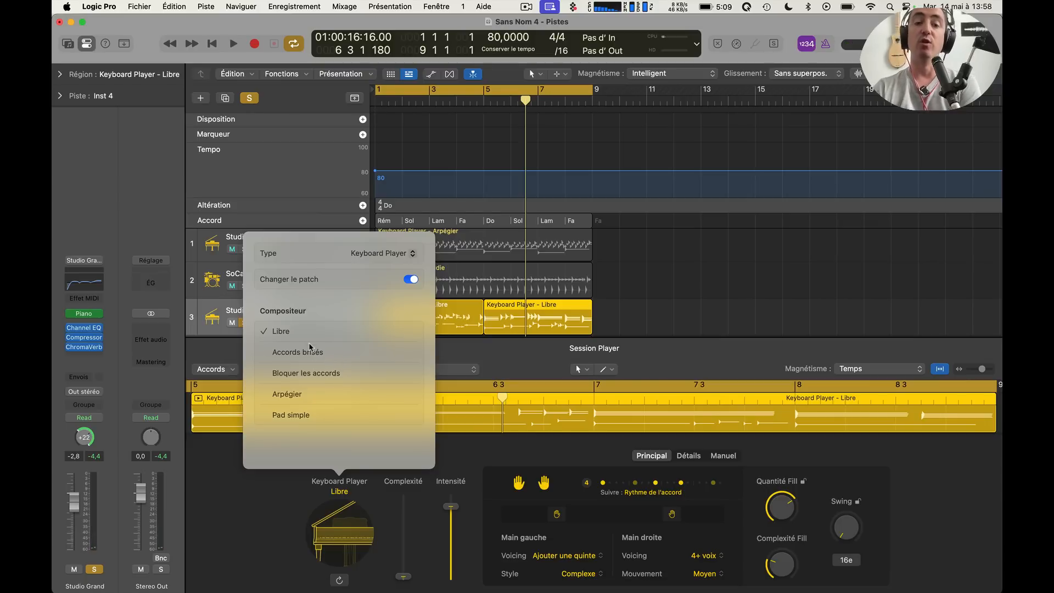
left_click(303, 396)
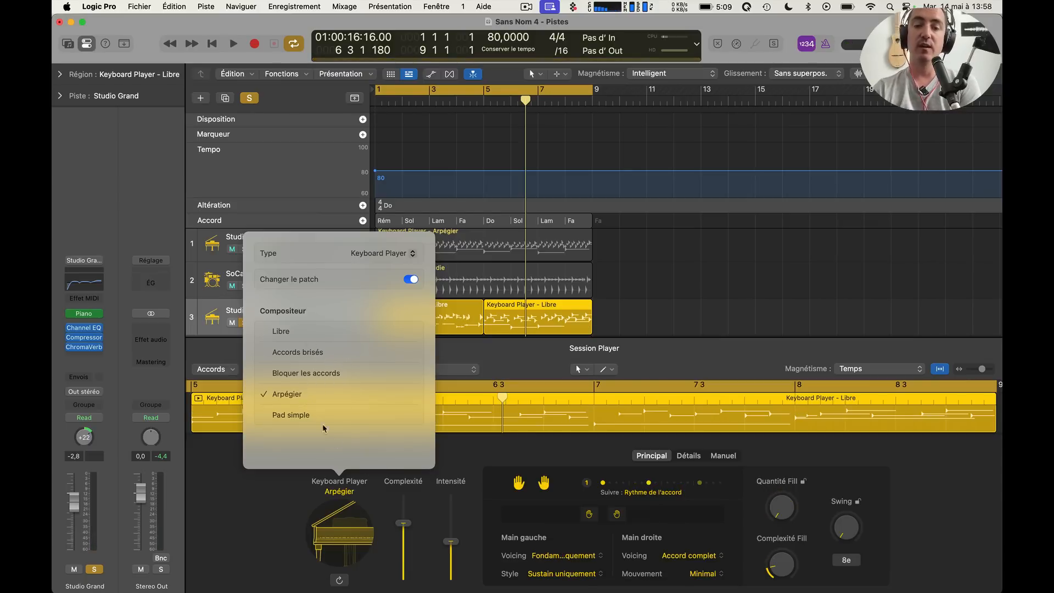
left_click(286, 506)
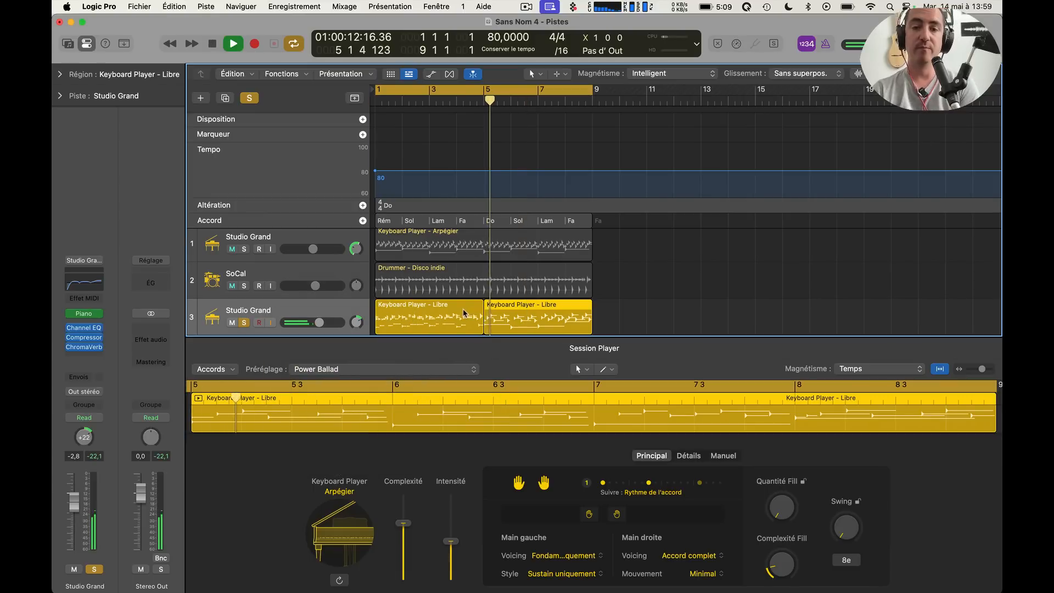
left_click(468, 309)
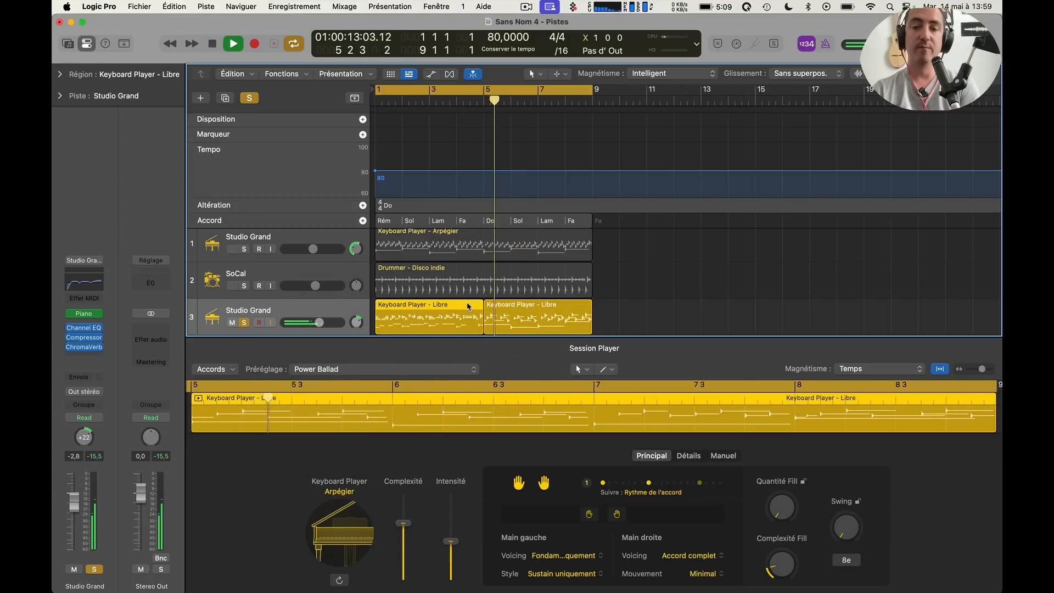
left_click(527, 315)
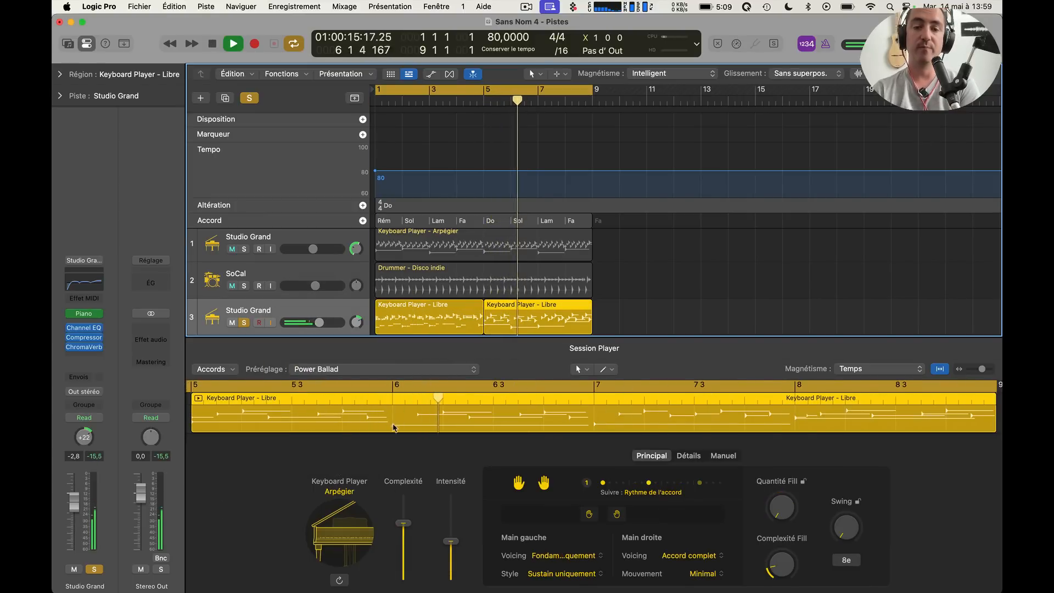
Audition the Bloquer les accords style on the second region while cycling bars 5 to 9, and choose Accords brisés
left_click(339, 490)
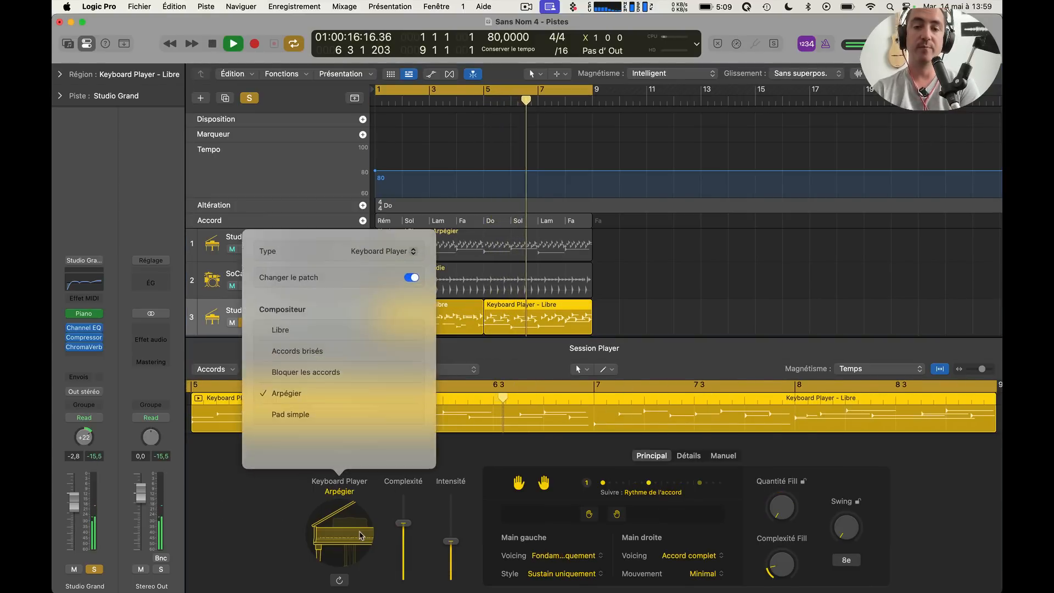
left_click(325, 373)
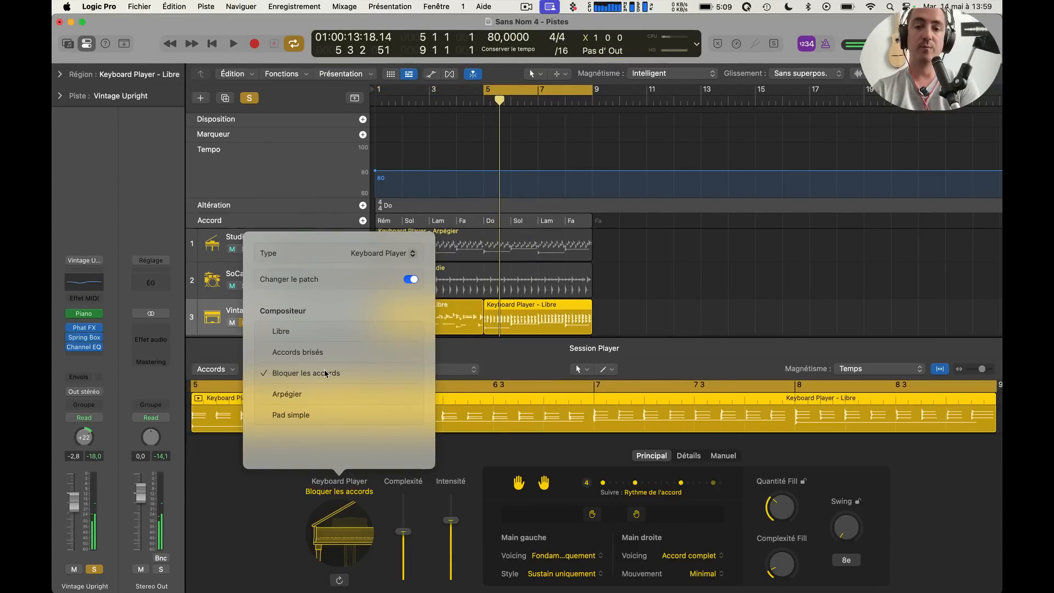
key("space")
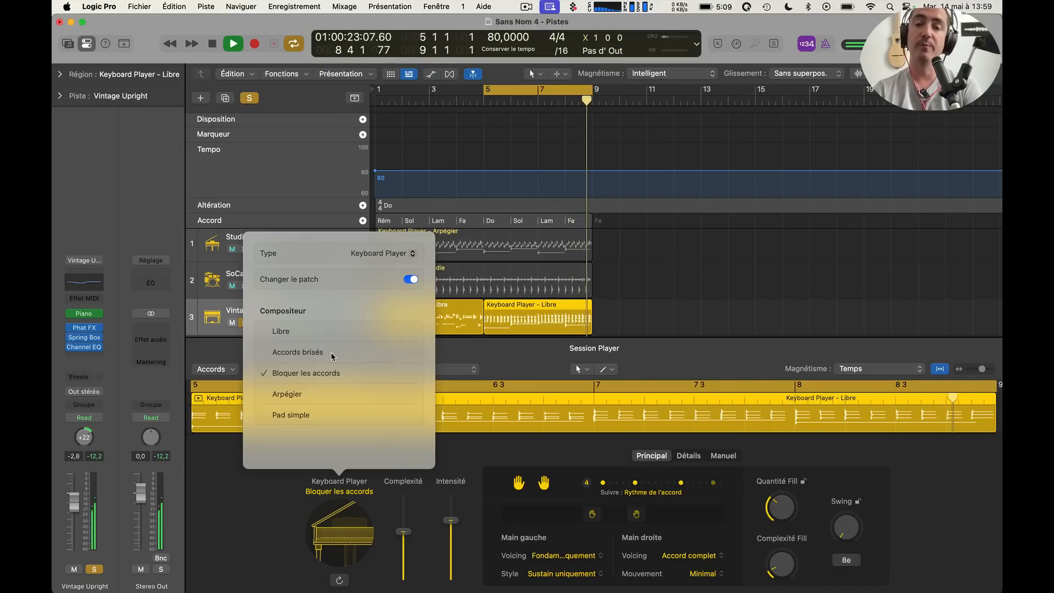
left_click(352, 351)
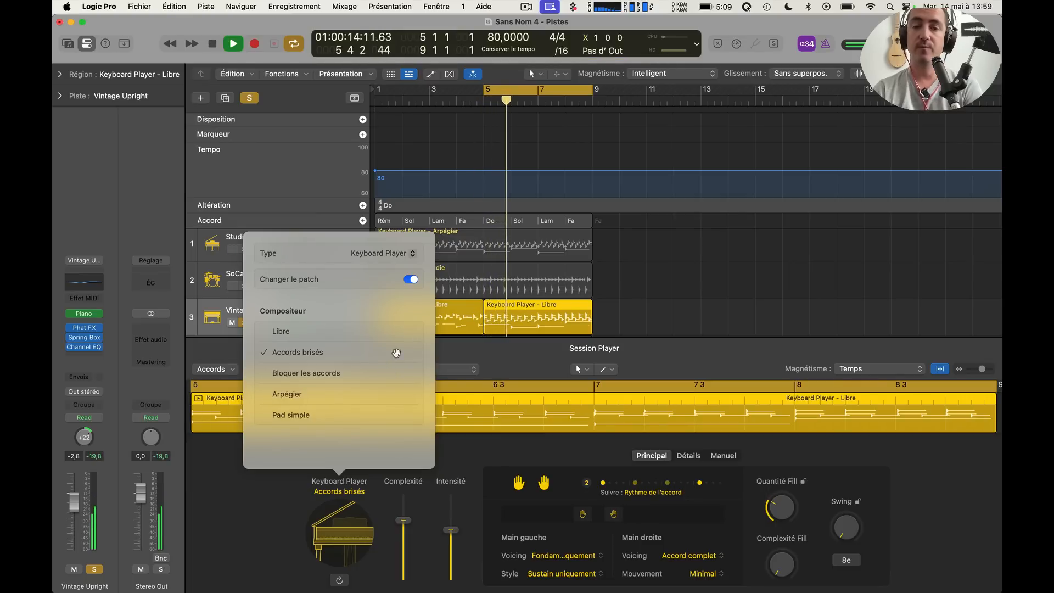
Extend the second piano region to bar 13 and split it at bar 9 into a separate third region
left_click(617, 312)
left_click_drag(591, 310, 701, 324)
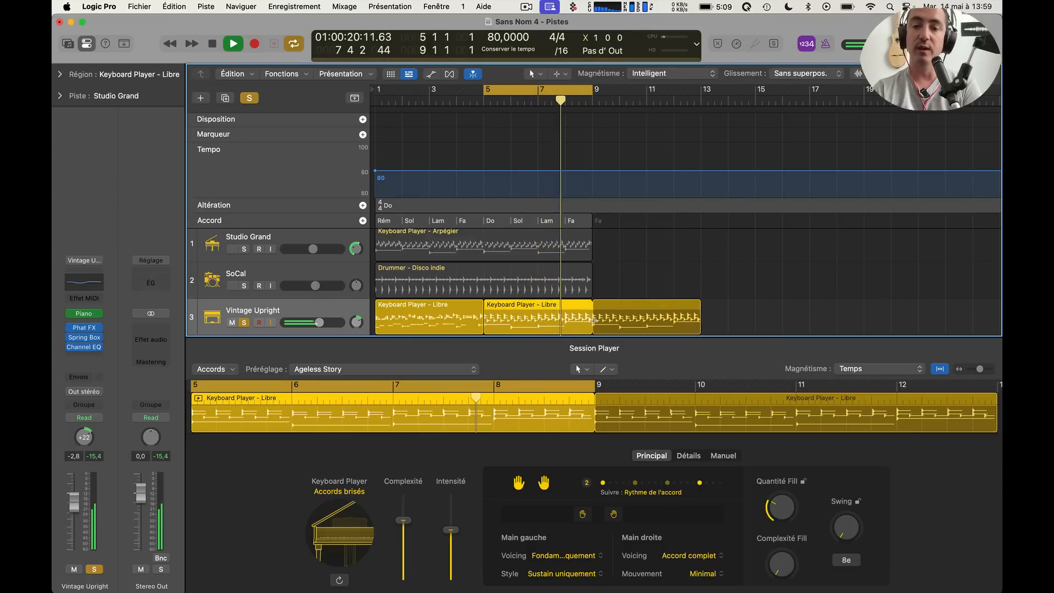
left_click(594, 320)
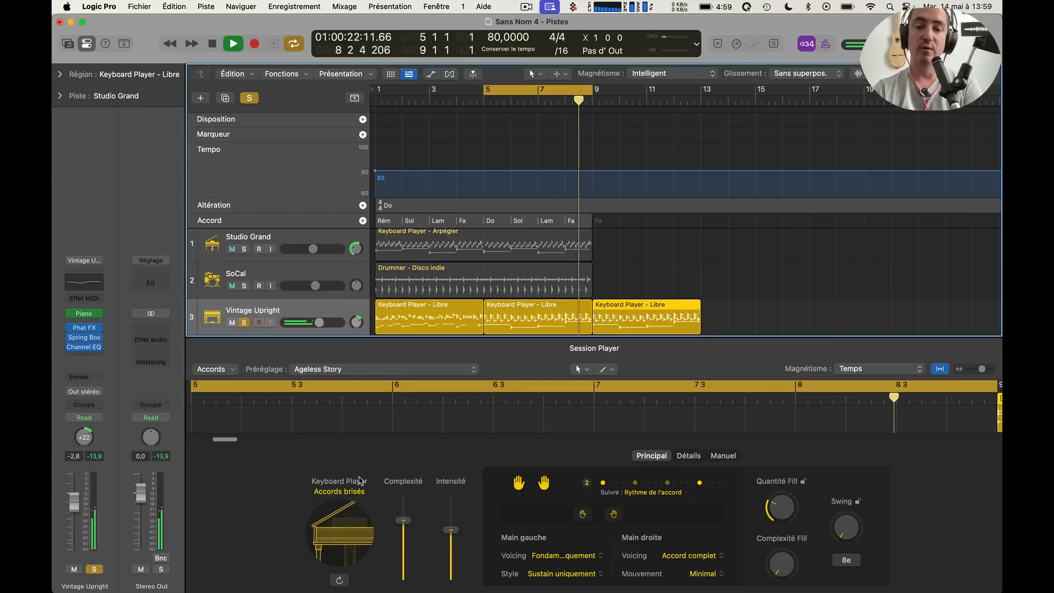
Set the third region to Bloquer les accords with maximum Intensité and reduced Complexité, and play into it with cycling off
left_click(339, 491)
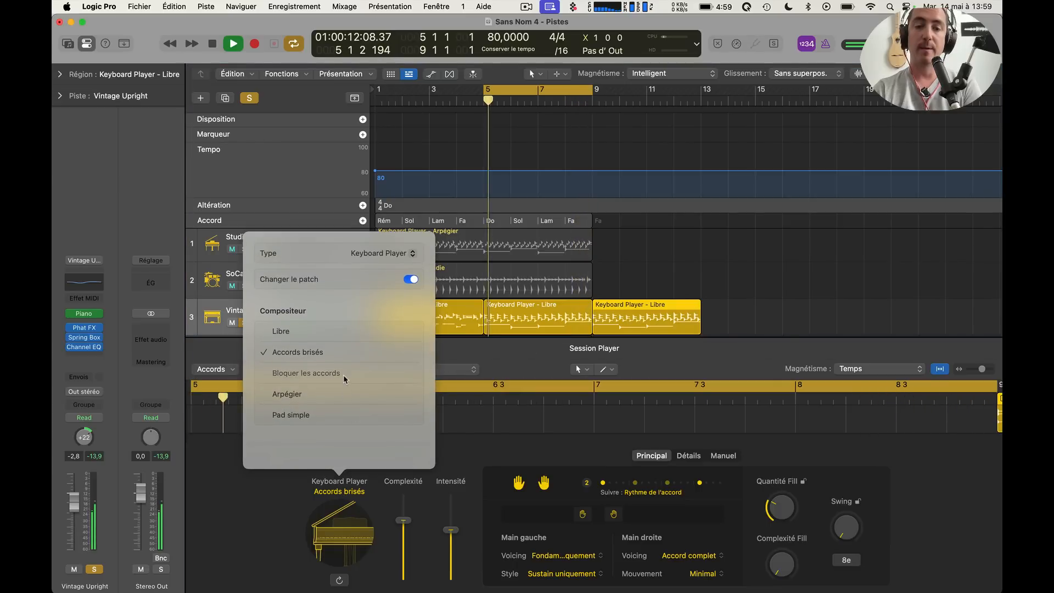
left_click(330, 373)
left_click_drag(451, 519, 447, 483)
left_click_drag(403, 531, 403, 549)
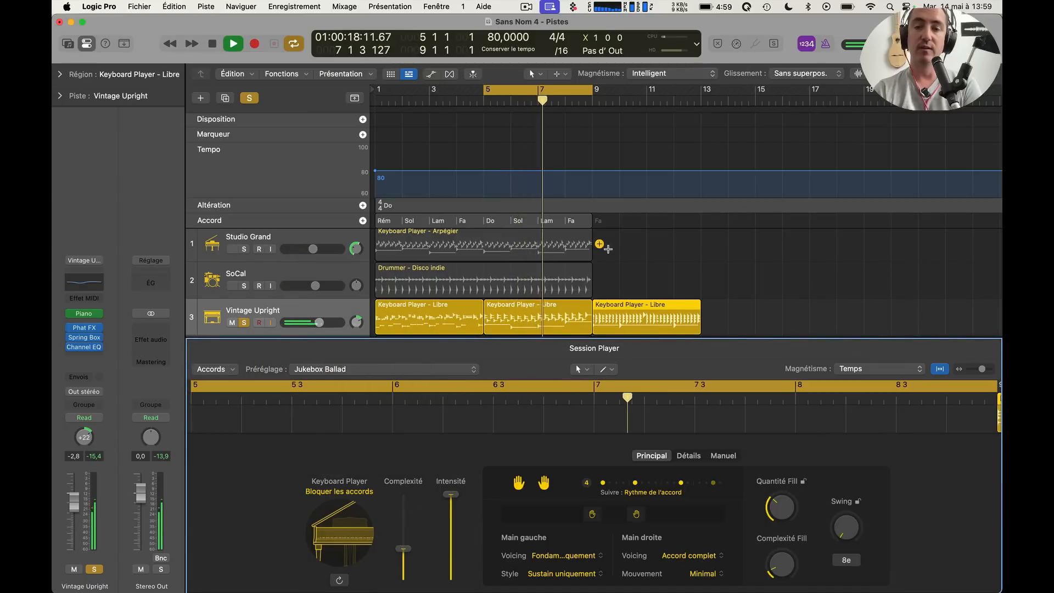
key("c")
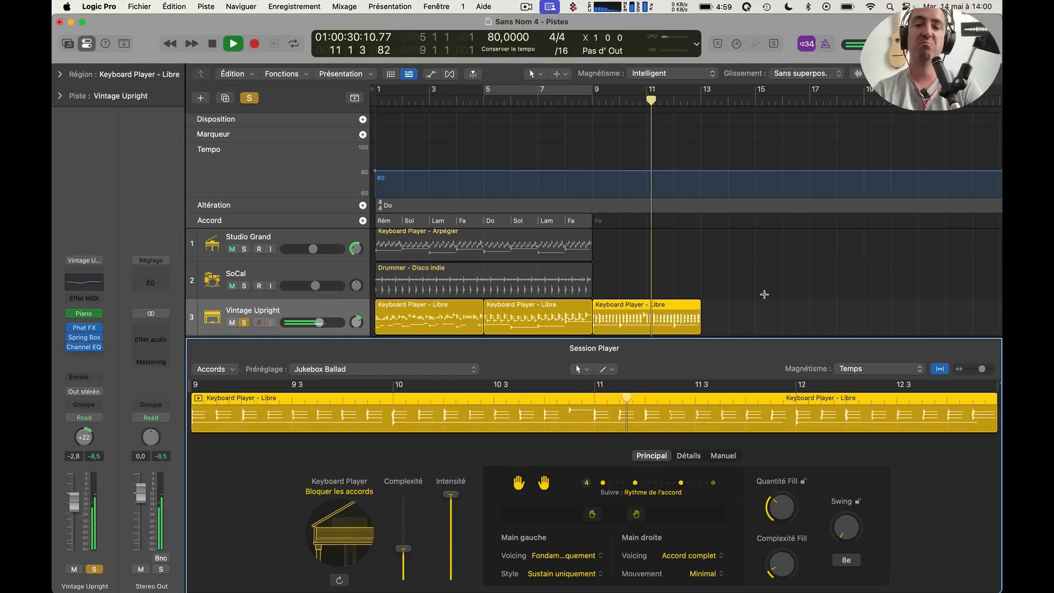
key("space")
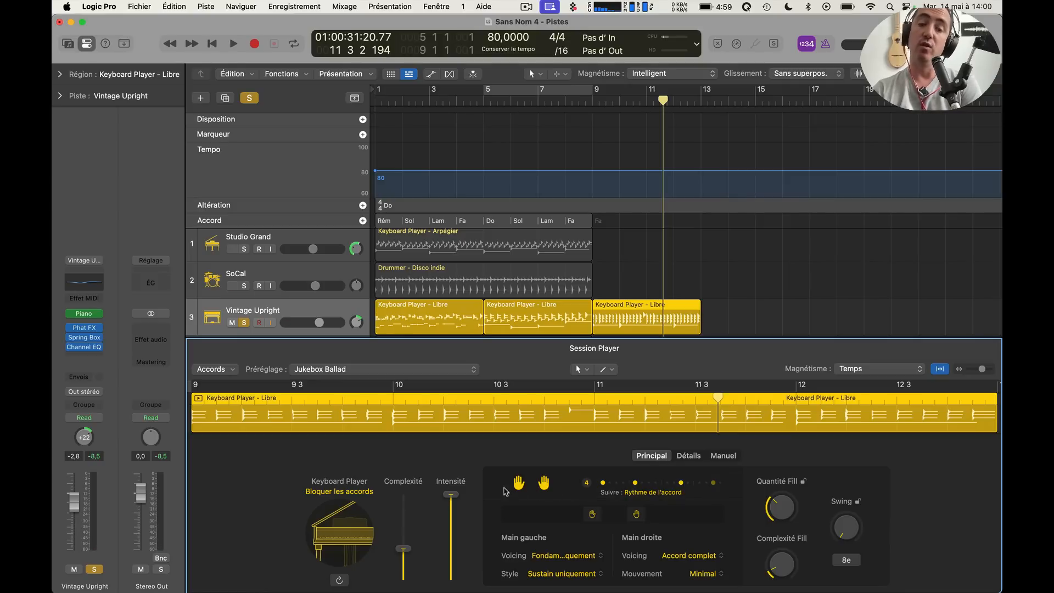
Create a one-bar manual pattern on steps 1, 5, 7, 8 and 9 for the third region and play it
left_click(688, 456)
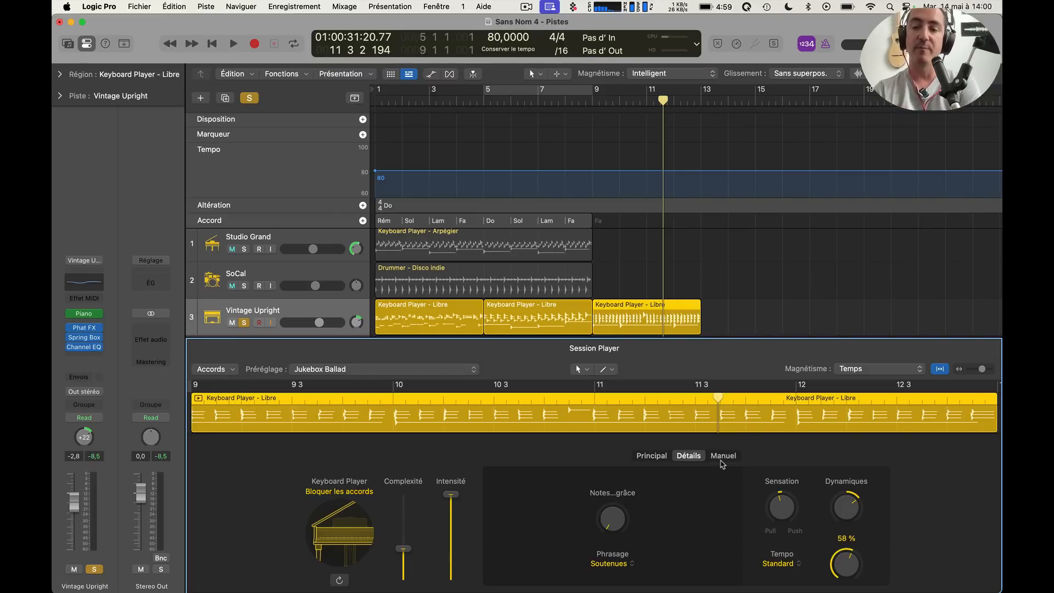
left_click(722, 456)
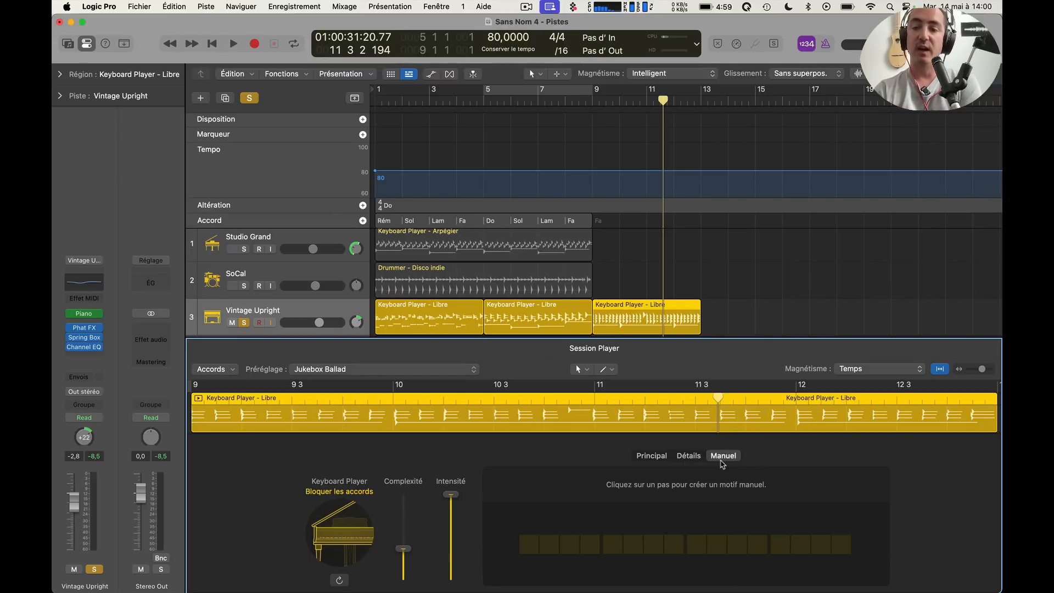
left_click(529, 546)
left_click(612, 545)
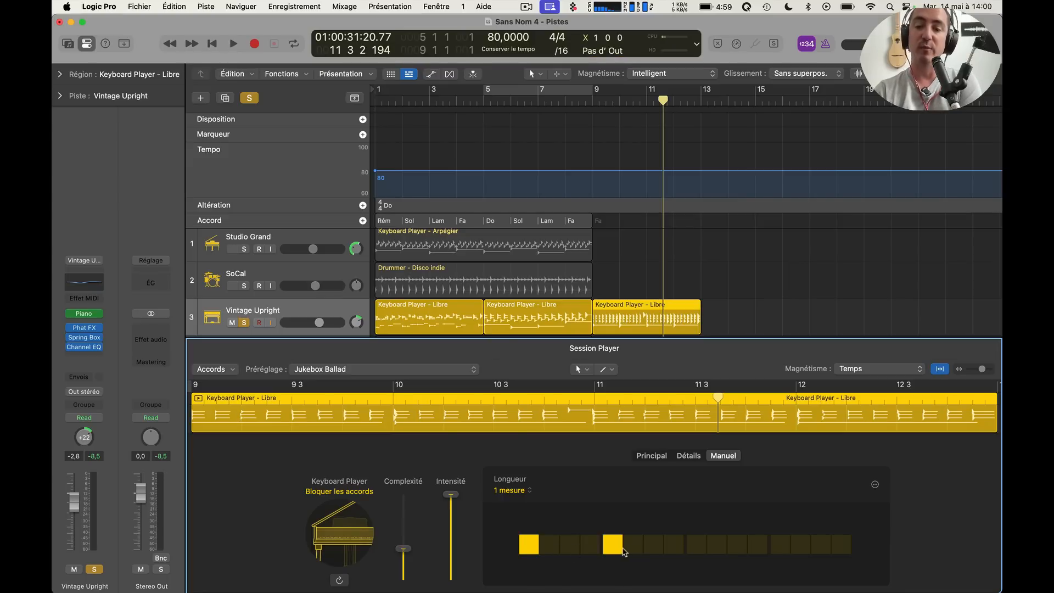
left_click(654, 545)
left_click(674, 545)
left_click(696, 545)
key("space")
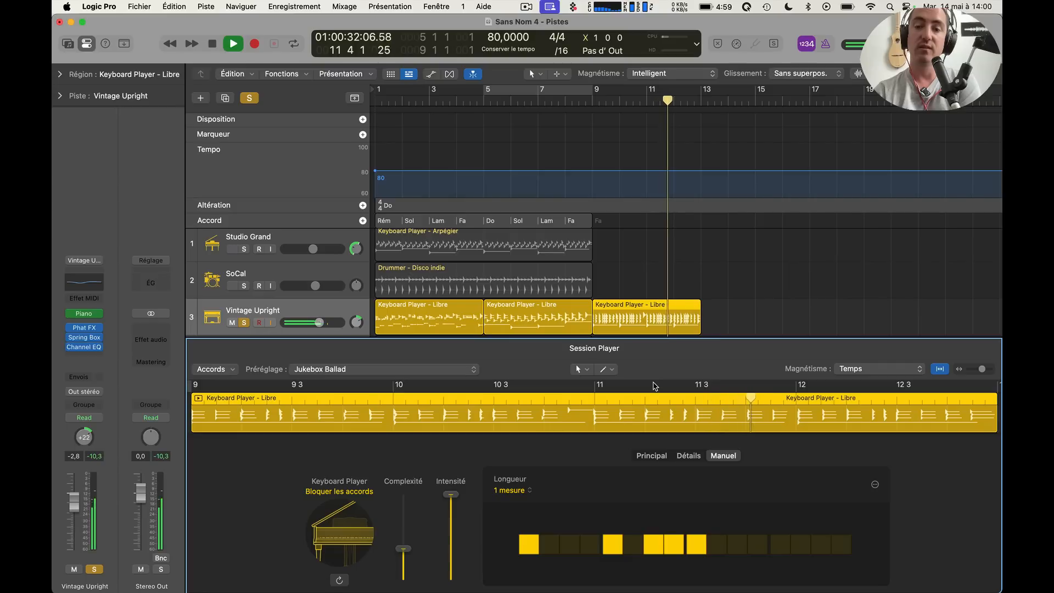
Cycle bars 9 to 13, add steps 13 to 16 to the manual pattern and listen to the result
left_click_drag(596, 90, 693, 124)
left_click(826, 550)
left_click_drag(823, 548, 780, 548)
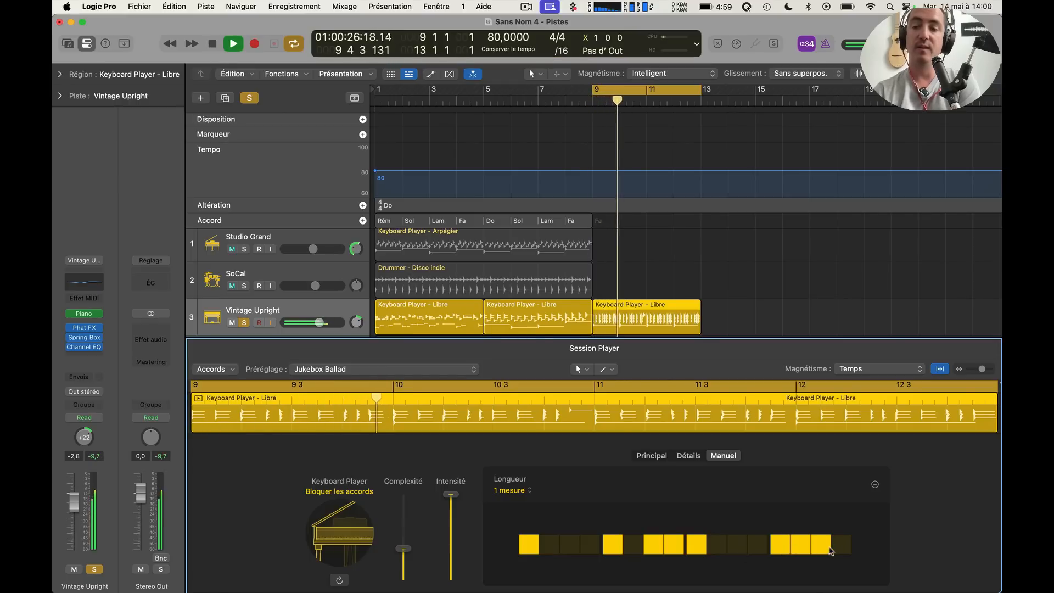
left_click(840, 545)
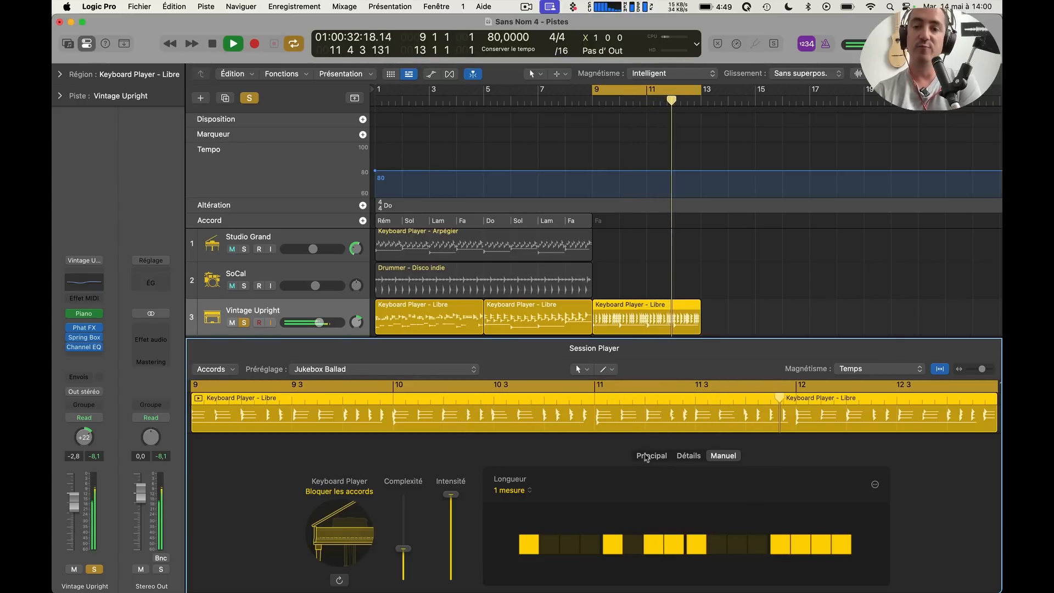
key("space")
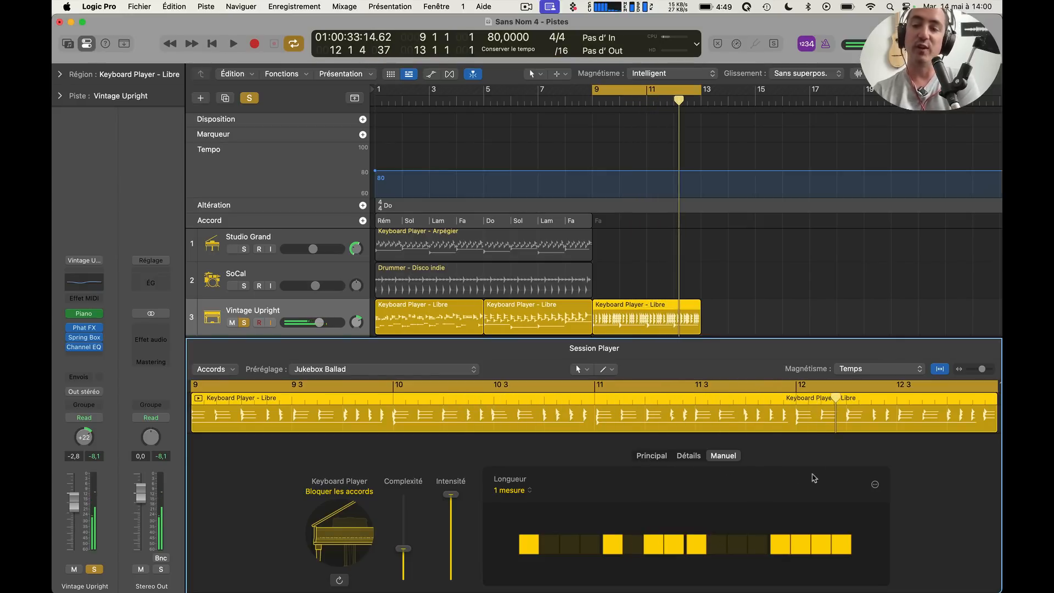
Clear all steps from the third region's manual pattern
left_click(876, 487)
left_click(878, 530)
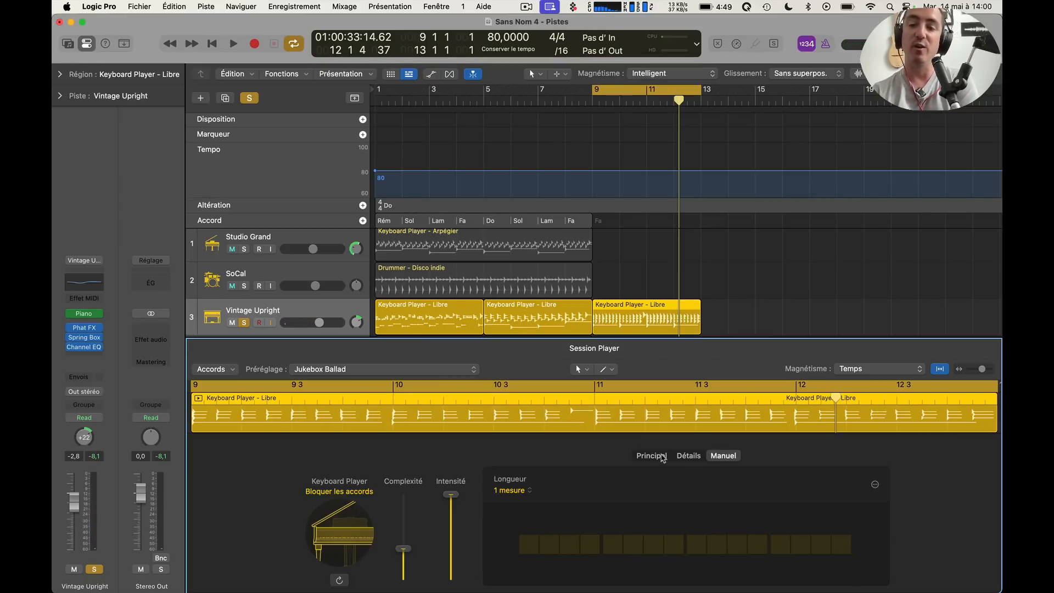
Try converting the second Vintage Upright region to a MIDI region, undo the conversion and close the editor
left_click(663, 459)
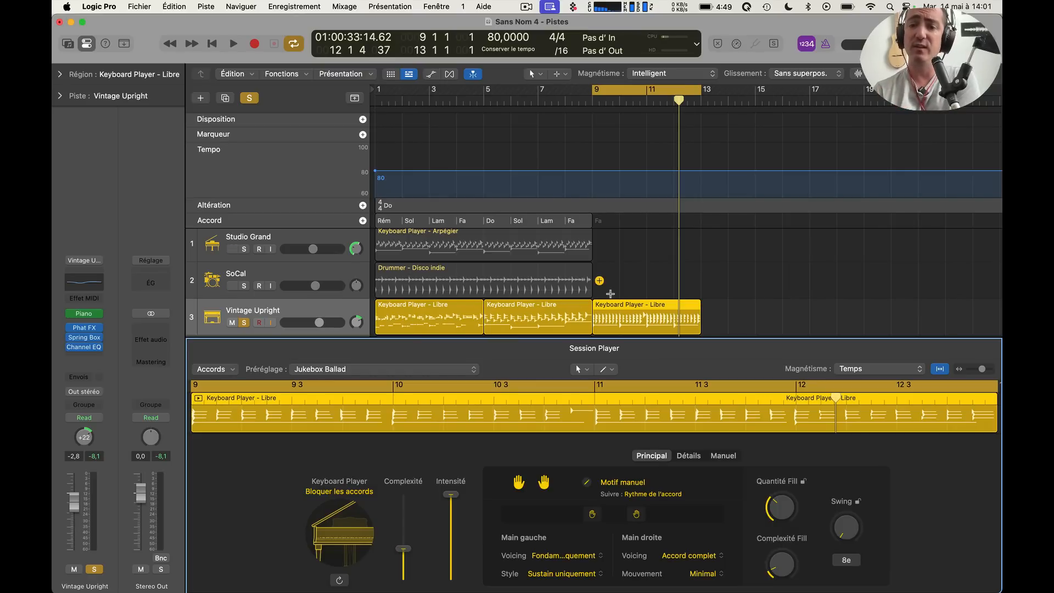
left_click(558, 311)
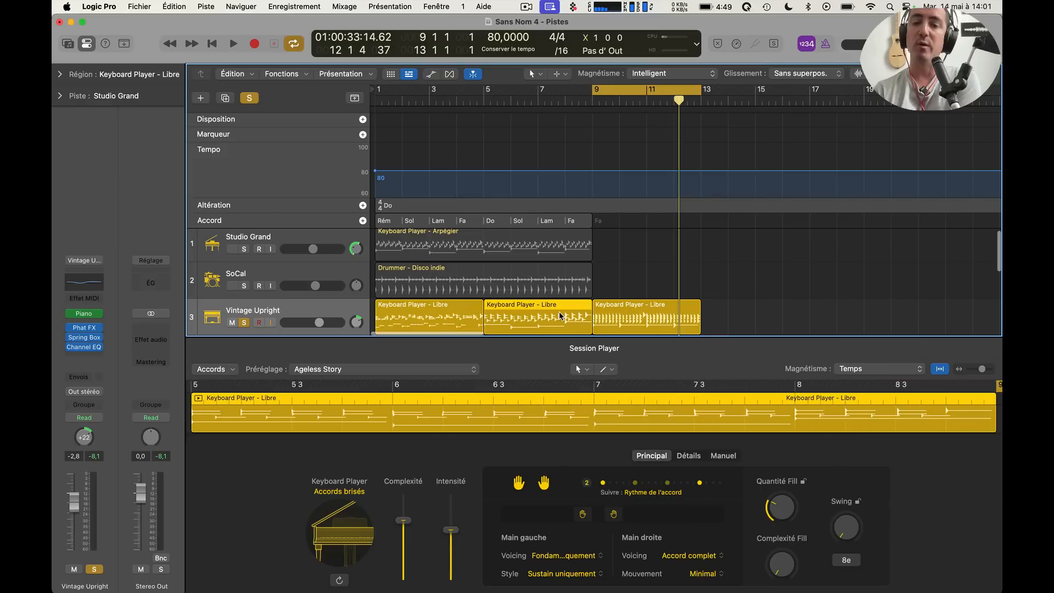
right_click(559, 310)
mouse_move(629, 525)
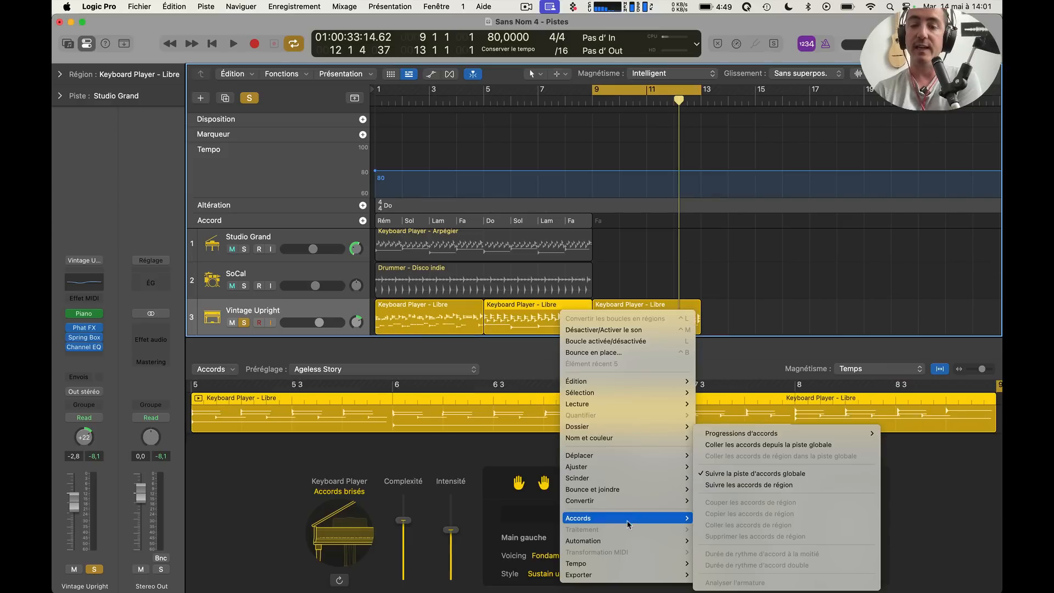
mouse_move(626, 500)
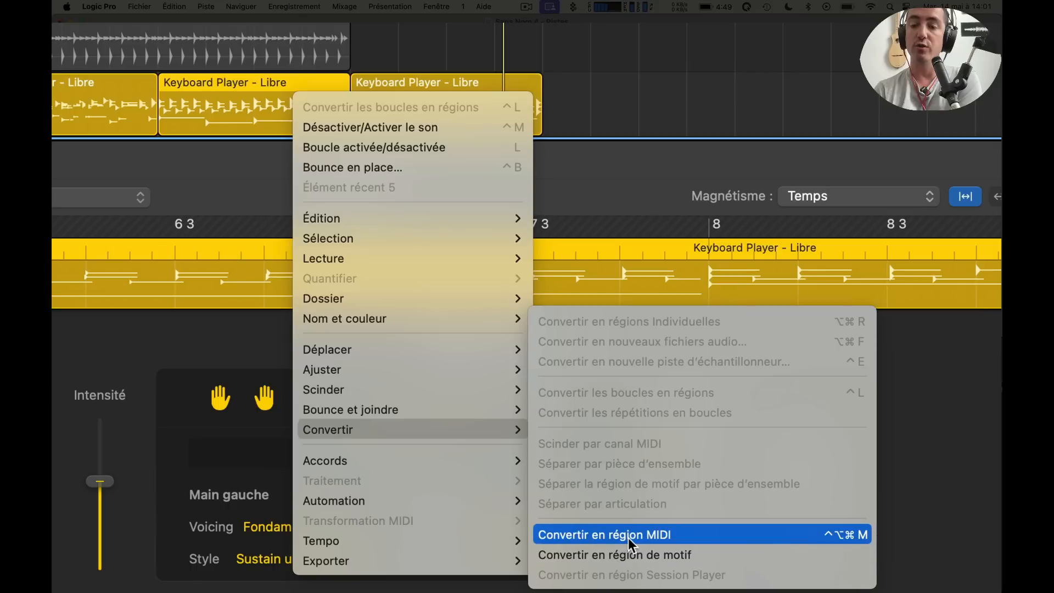
left_click(734, 557)
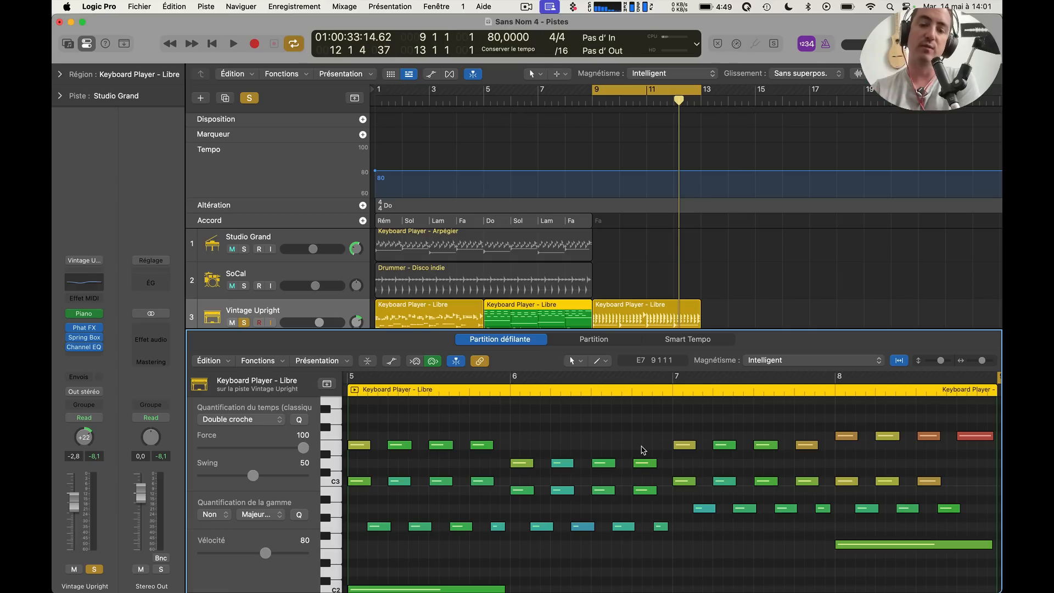
left_click(706, 296)
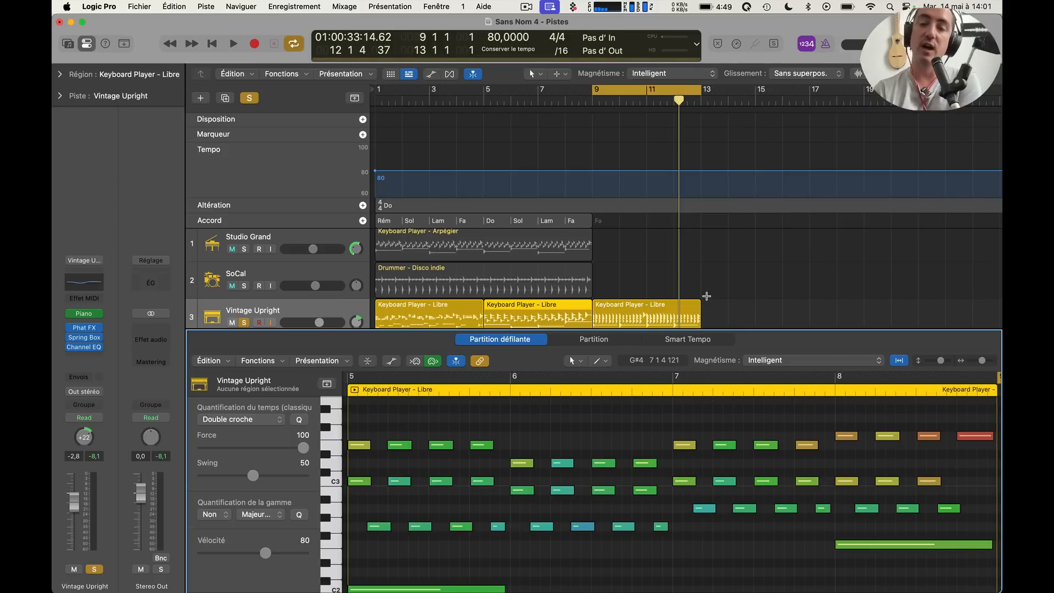
key("e")
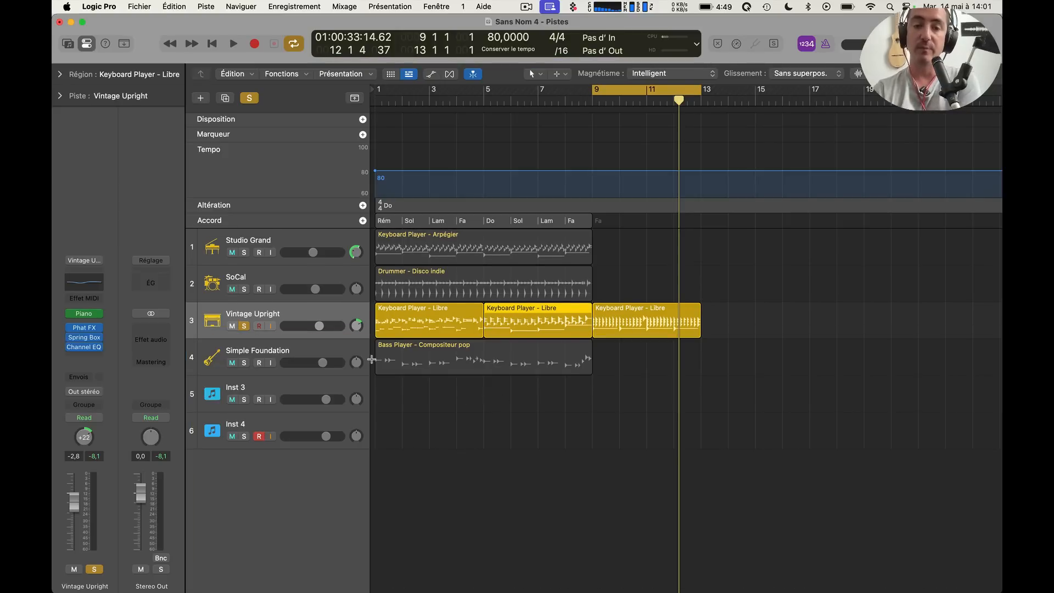
Play the bass region in a cycle over bars 1 to 9 with only the bass and SoCal drums soloed, lowering the drums' volume slightly
left_click(242, 326)
left_click(244, 363)
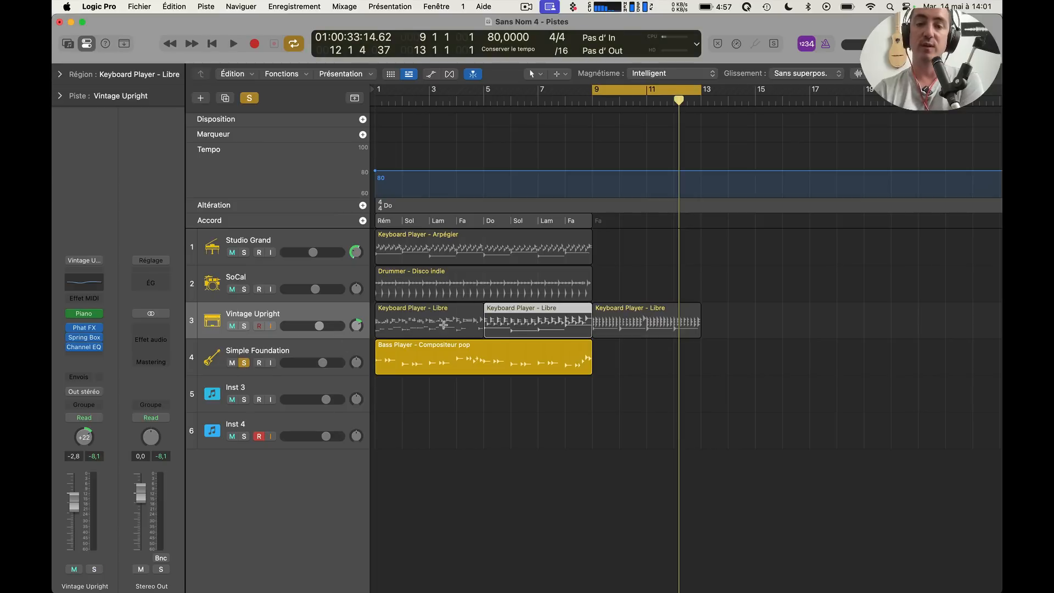
left_click(553, 358)
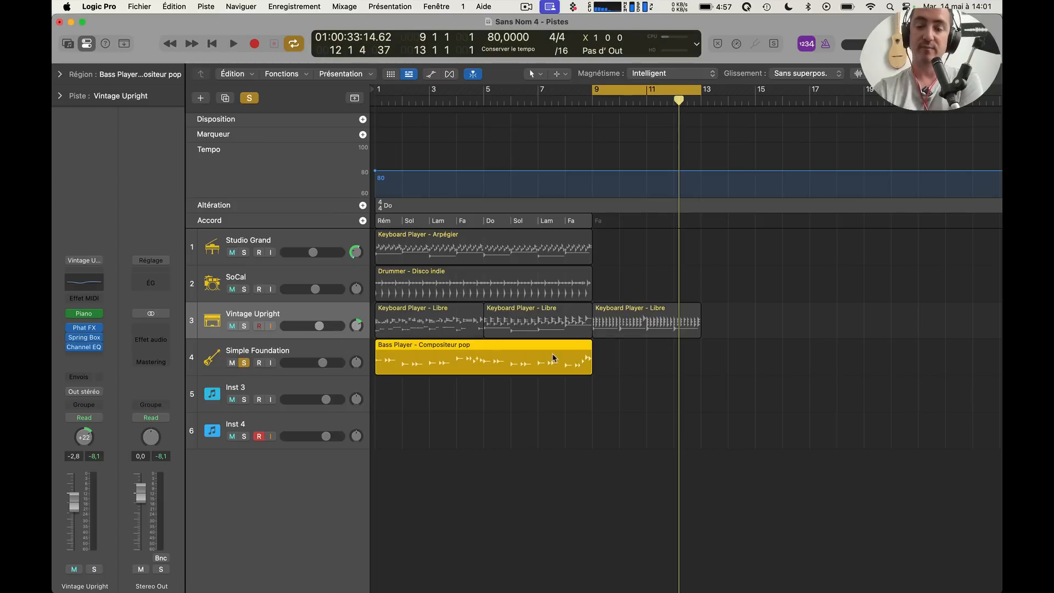
key("u")
key("space")
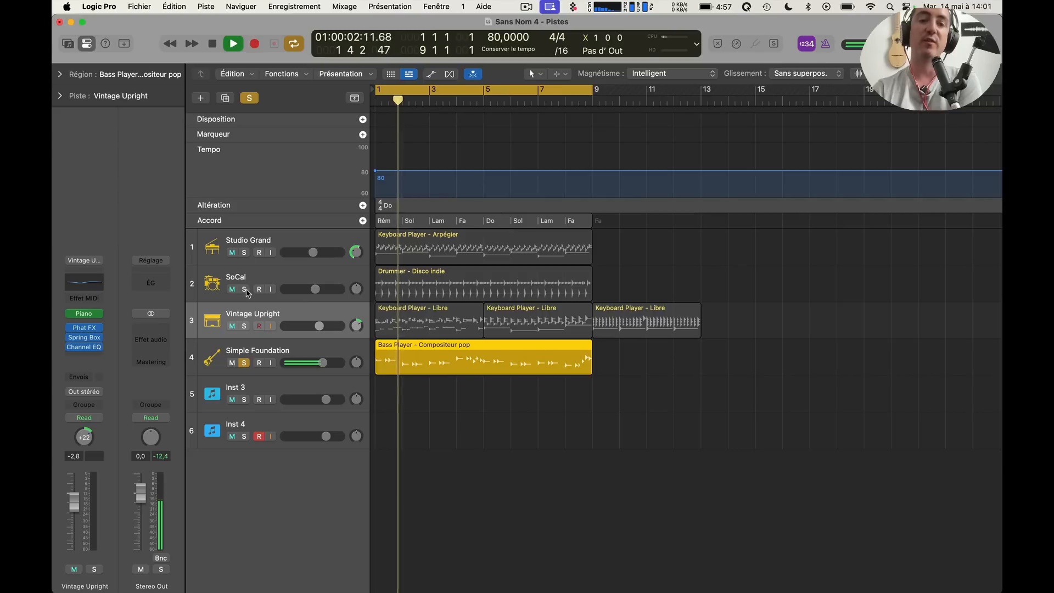
left_click(245, 289)
left_click_drag(315, 289, 303, 295)
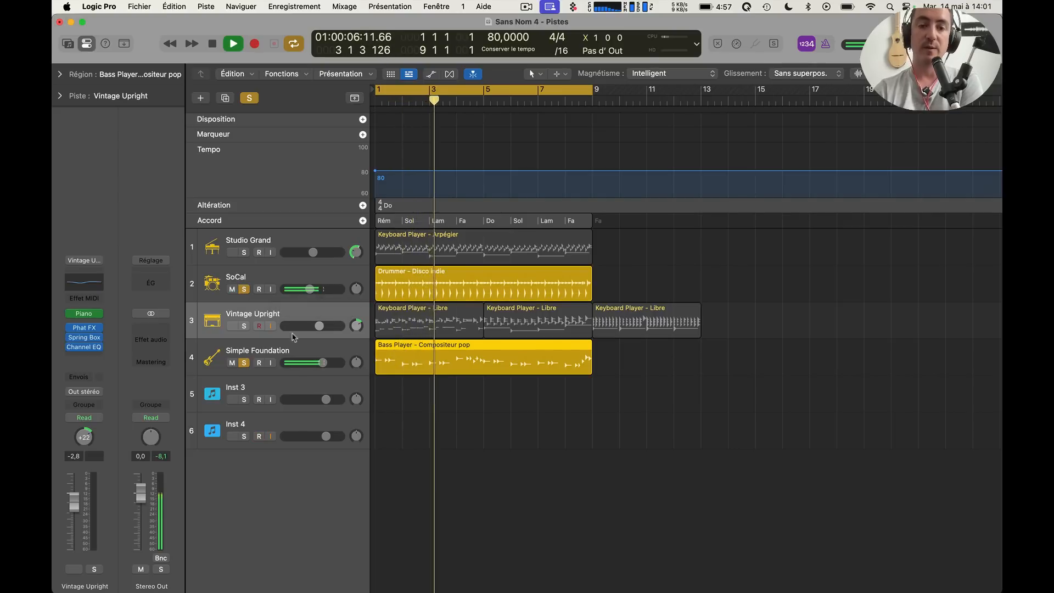
Open the bass region in the Session Player editor and change its style to Pop rock
left_click(448, 363)
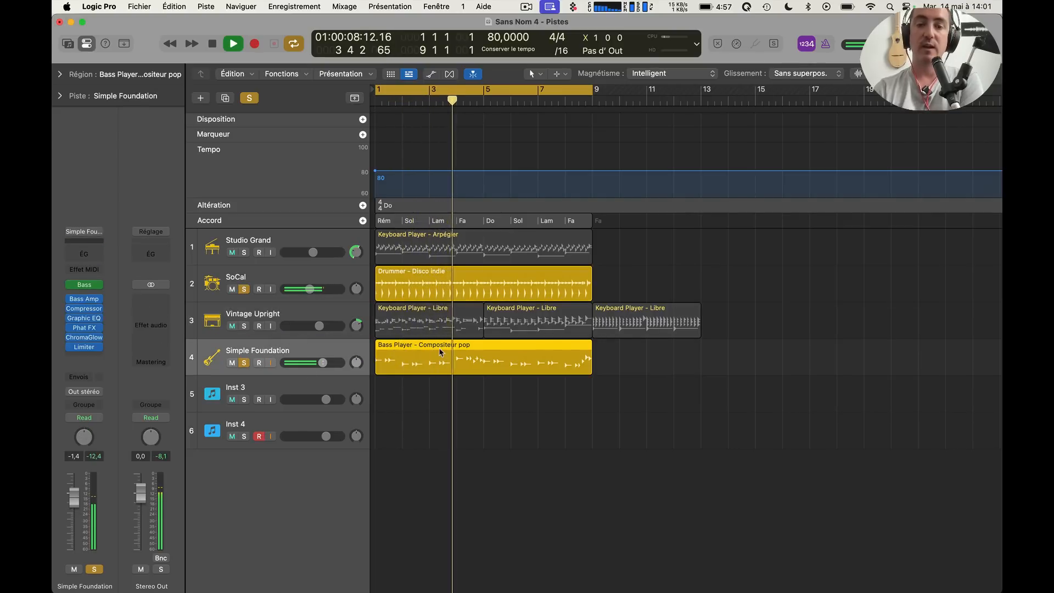
double_click(442, 354)
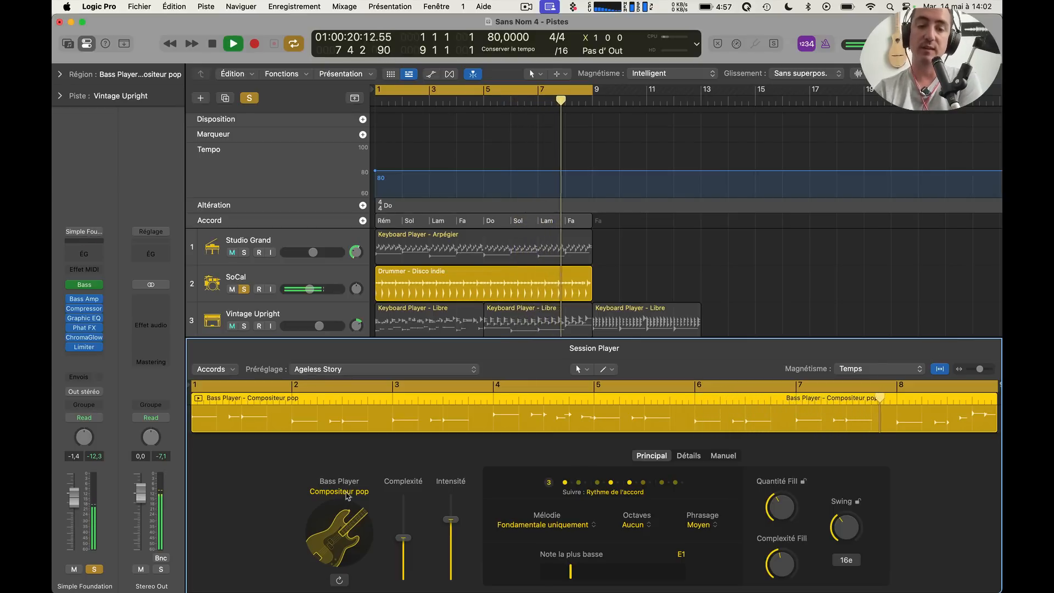
left_click(345, 495)
scroll(338, 358, "down", 5)
scroll(339, 358, "up", 5)
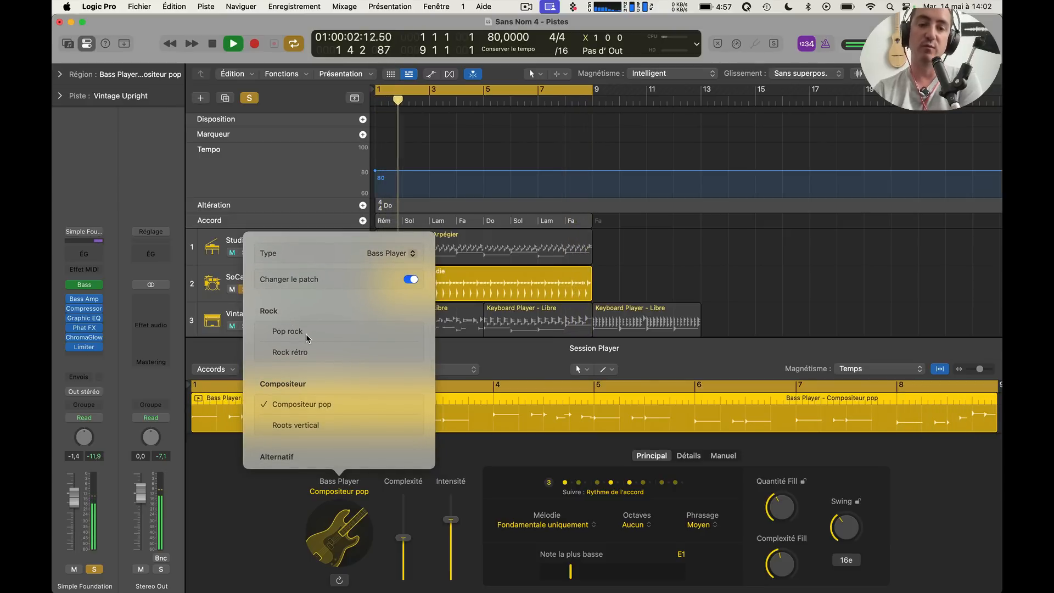
left_click(307, 337)
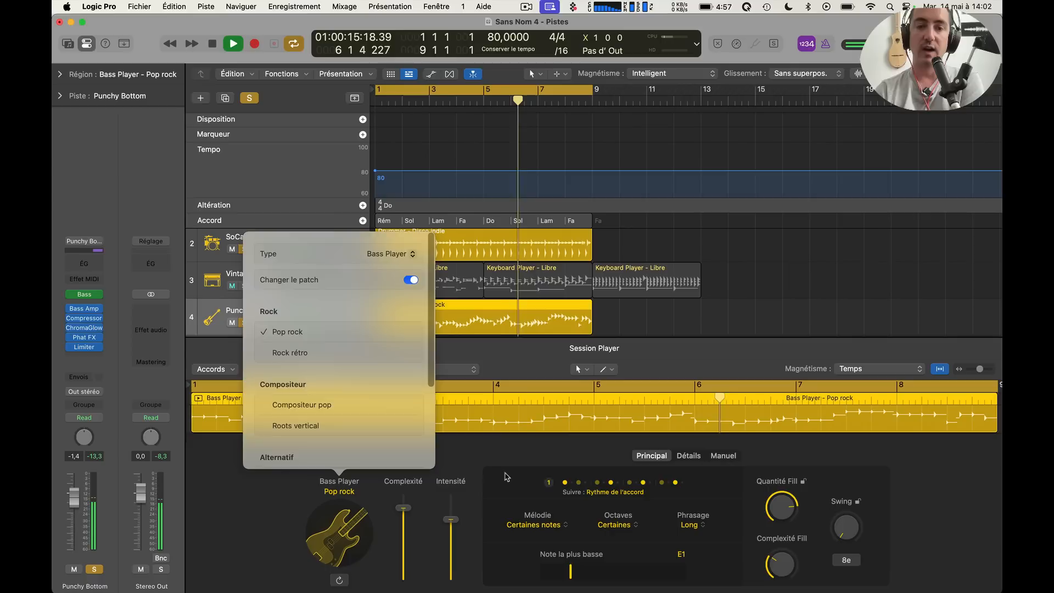
left_click(505, 482)
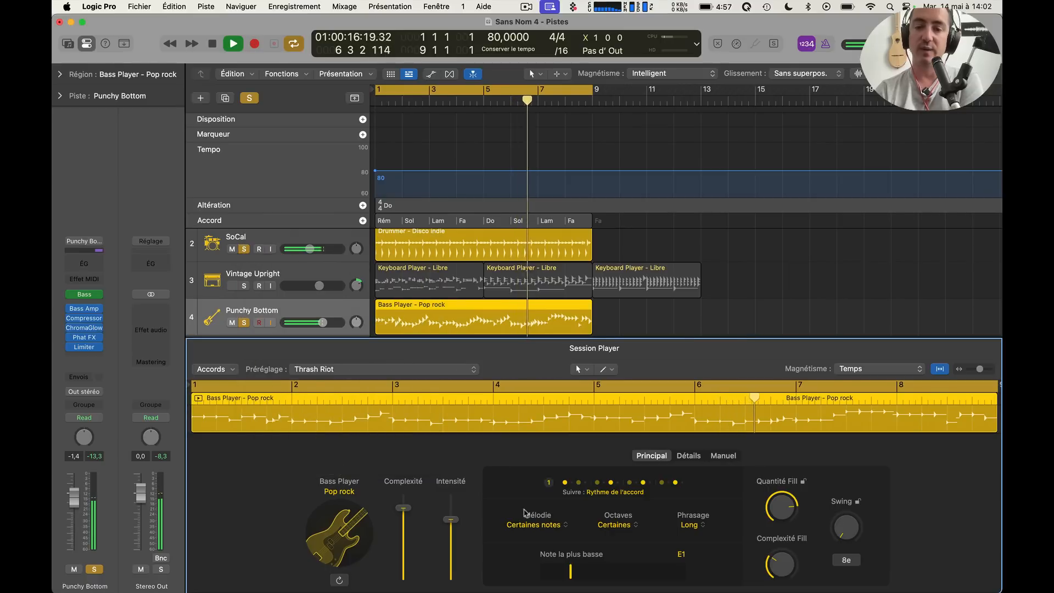
Reduce the bass region's Complexité and Quantité Fill, and set its Mélodie to Fondamentale uniquement
left_click(540, 526)
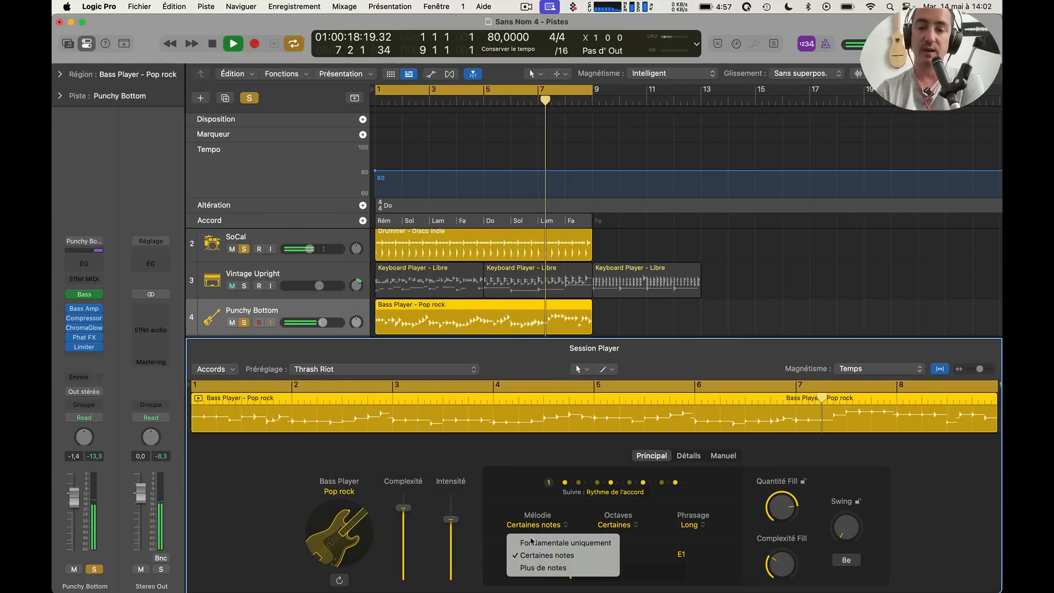
left_click(487, 475)
left_click_drag(404, 508, 404, 550)
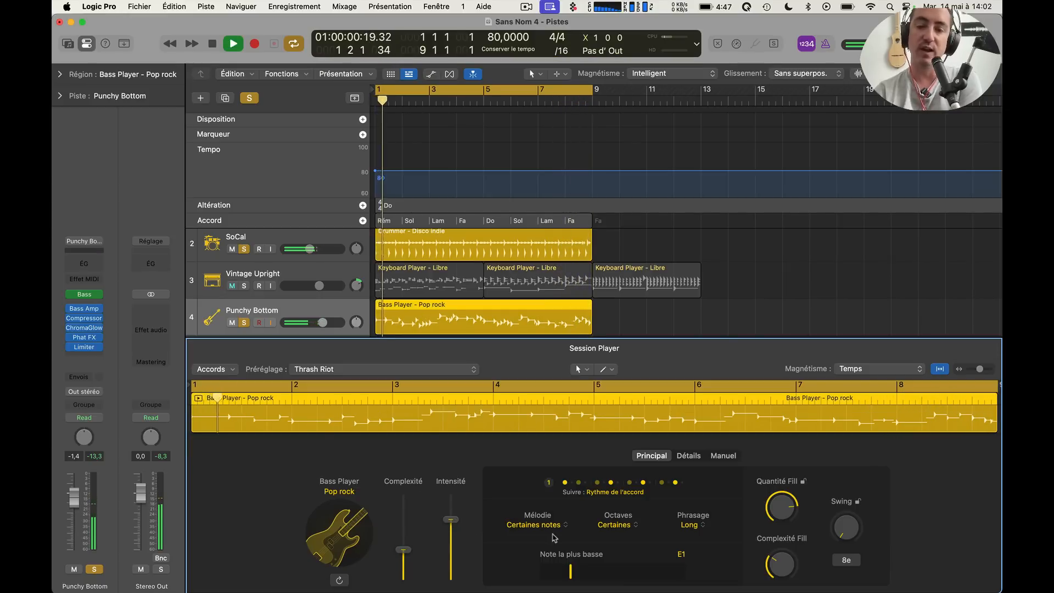
left_click(538, 530)
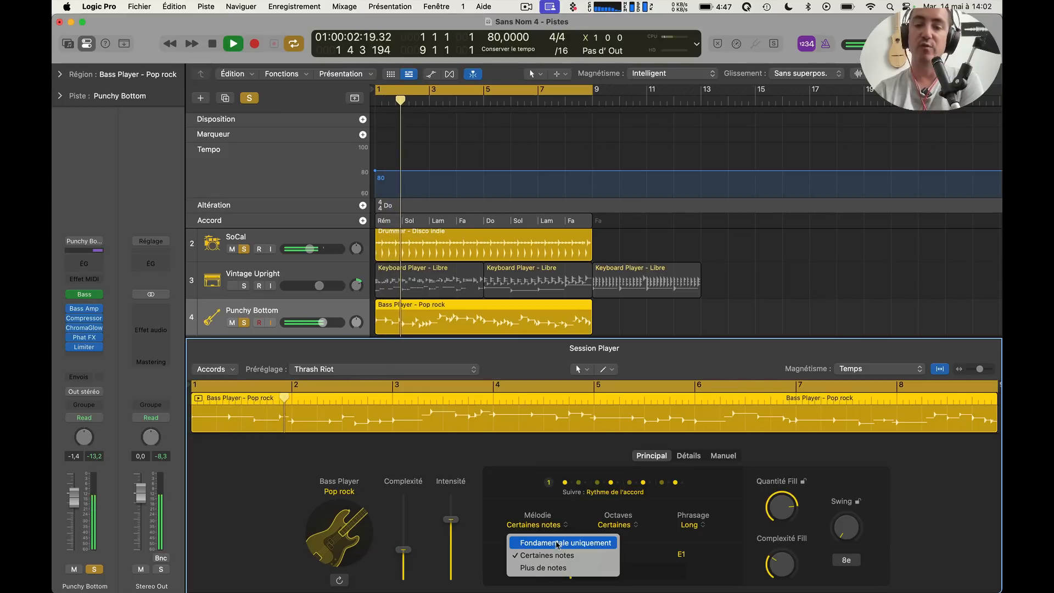
left_click(551, 542)
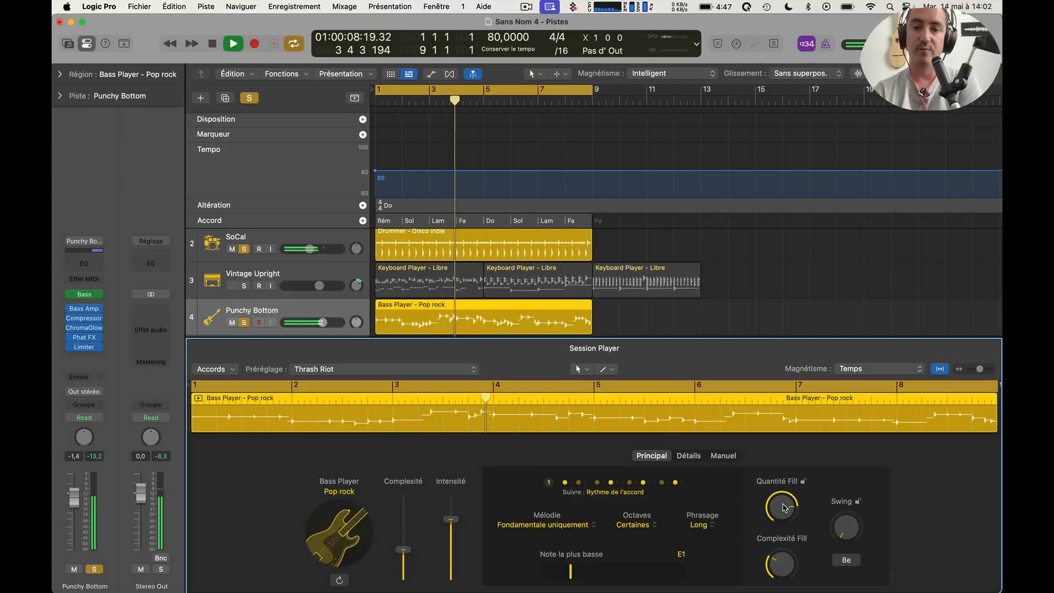
left_click_drag(784, 507, 749, 517)
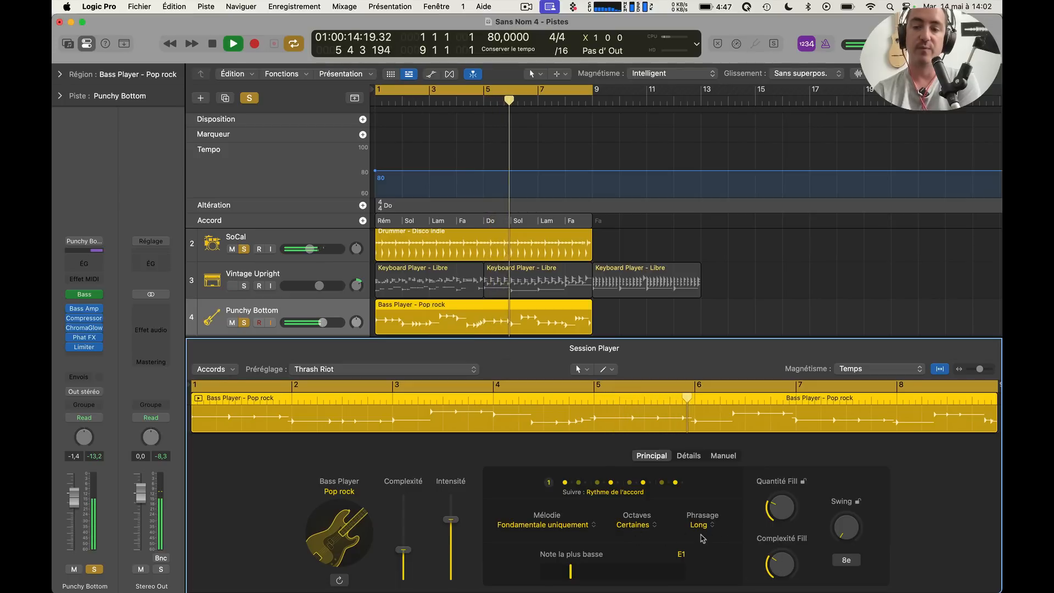
Listen to the bass region with Octaves at Aucun, and set Octaves to Plus
left_click(636, 525)
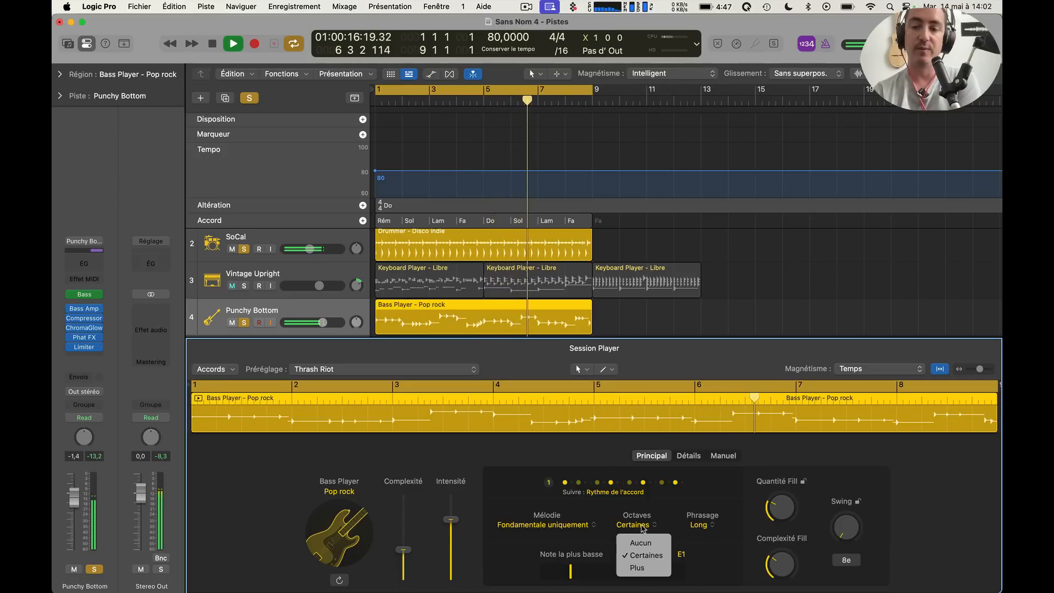
left_click(641, 545)
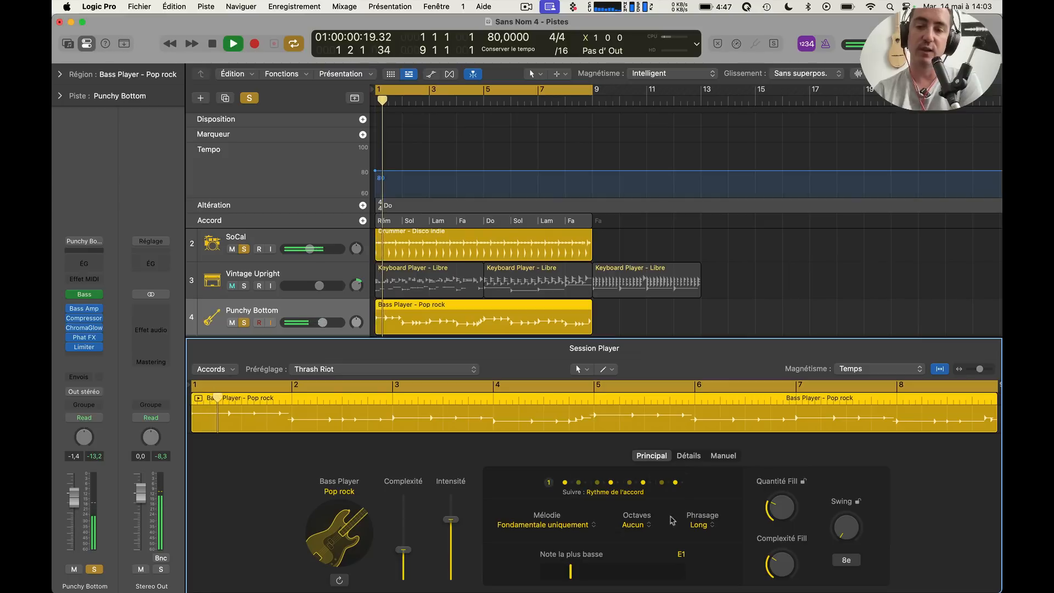
left_click(636, 525)
left_click(653, 567)
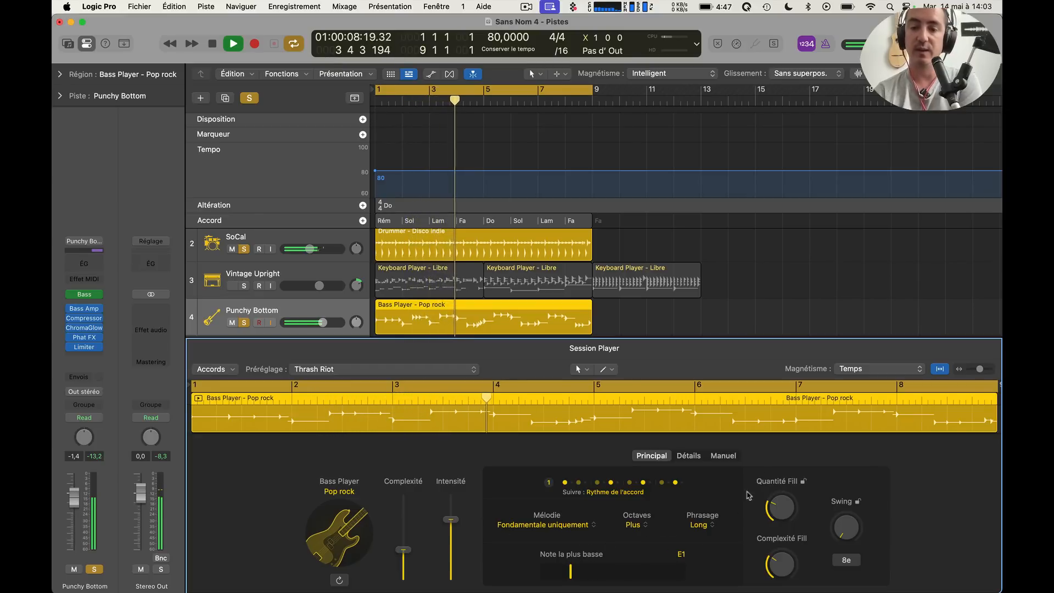
Apply rhythm pattern 5 to the bass region and replay it from around bar 5
left_click(640, 485)
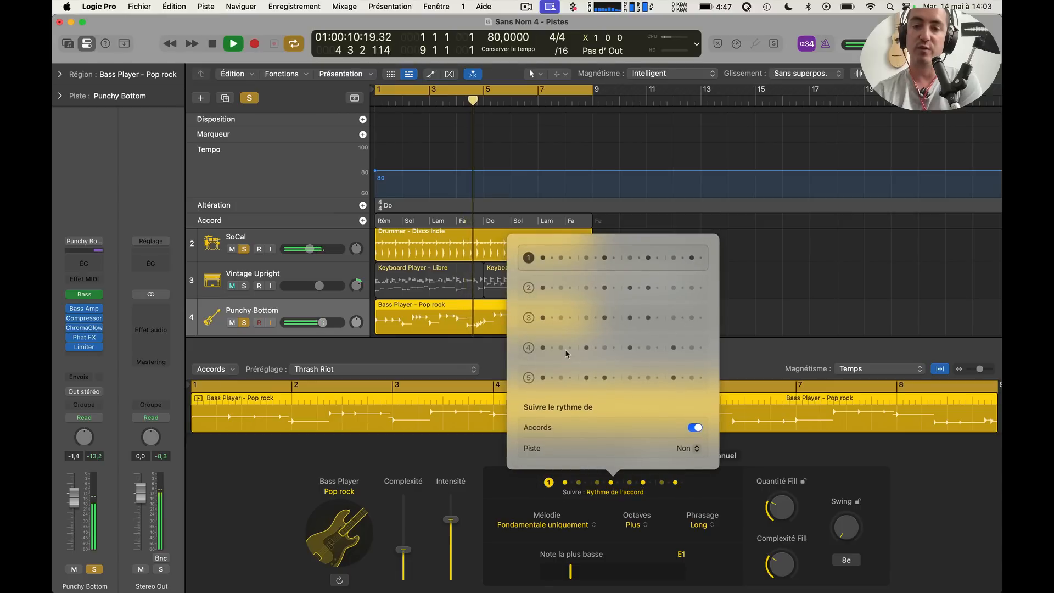
left_click(561, 378)
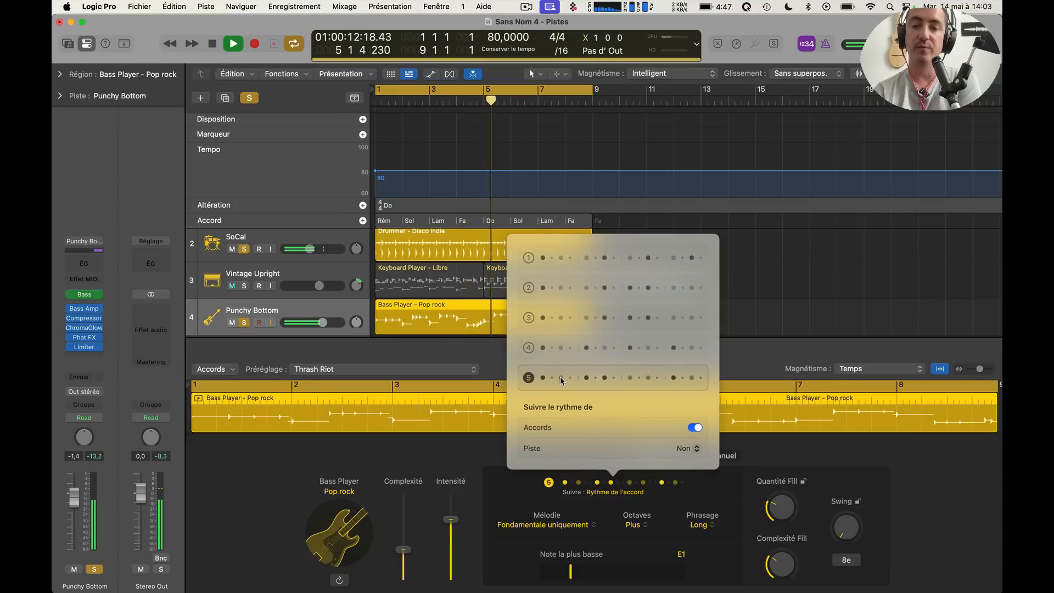
left_click(650, 549)
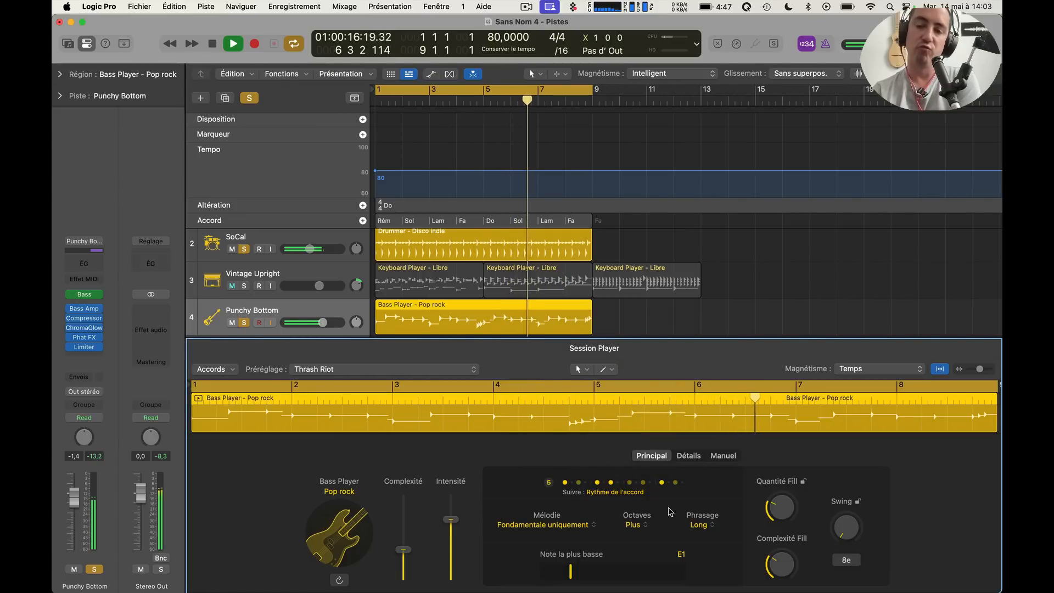
left_click(669, 399)
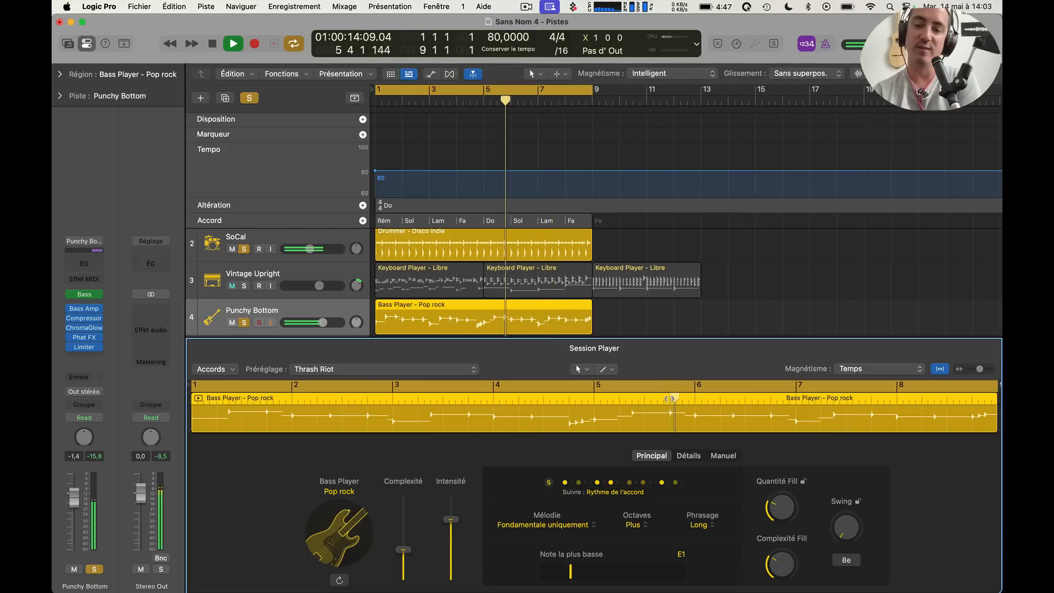
left_click(623, 399)
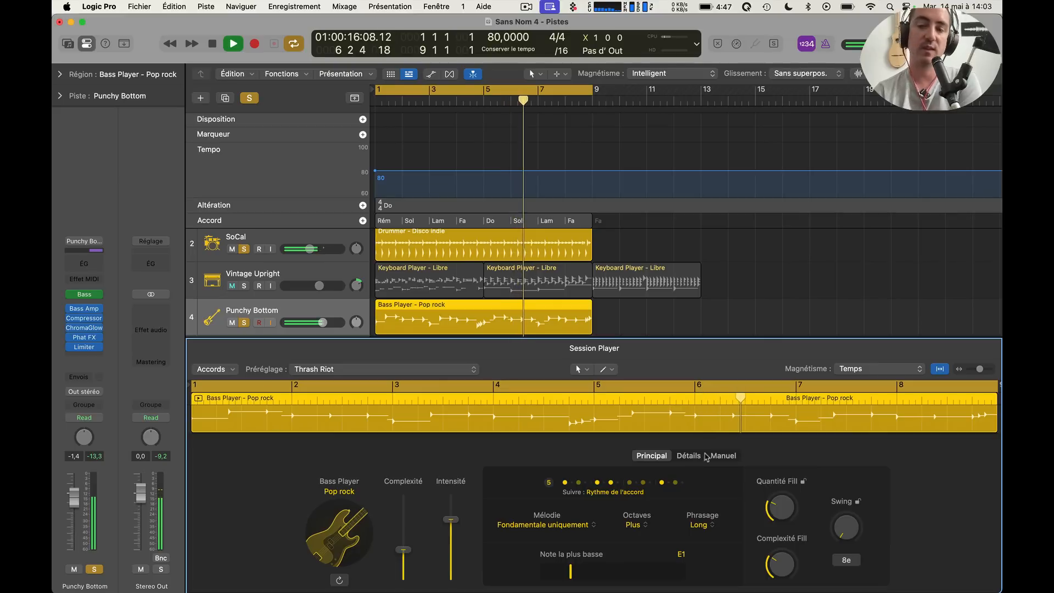
Try Court as the bass region's Phrasage, and settle on Moyen
left_click(708, 524)
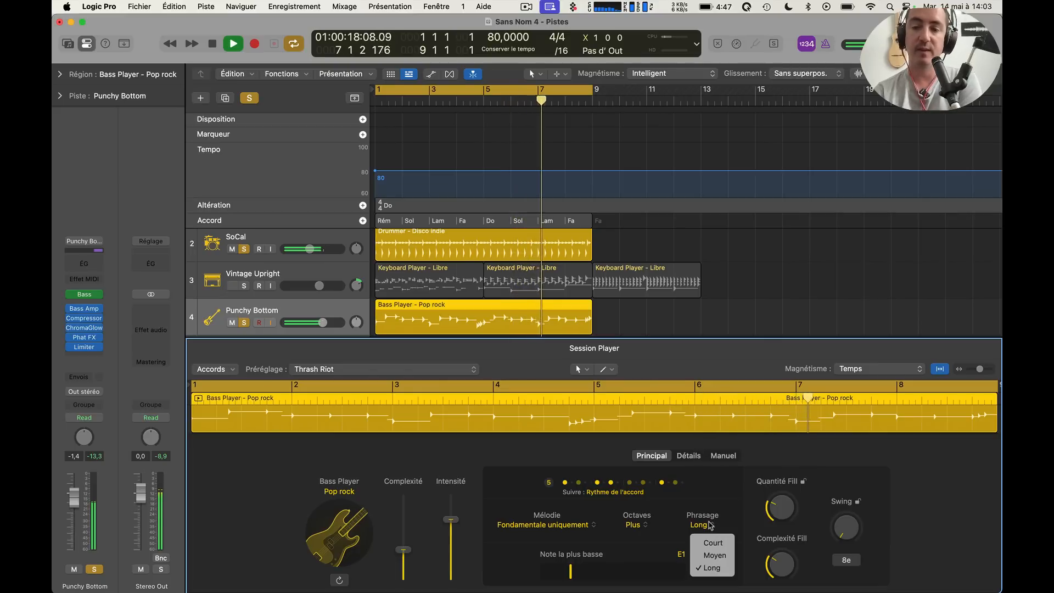
left_click(712, 543)
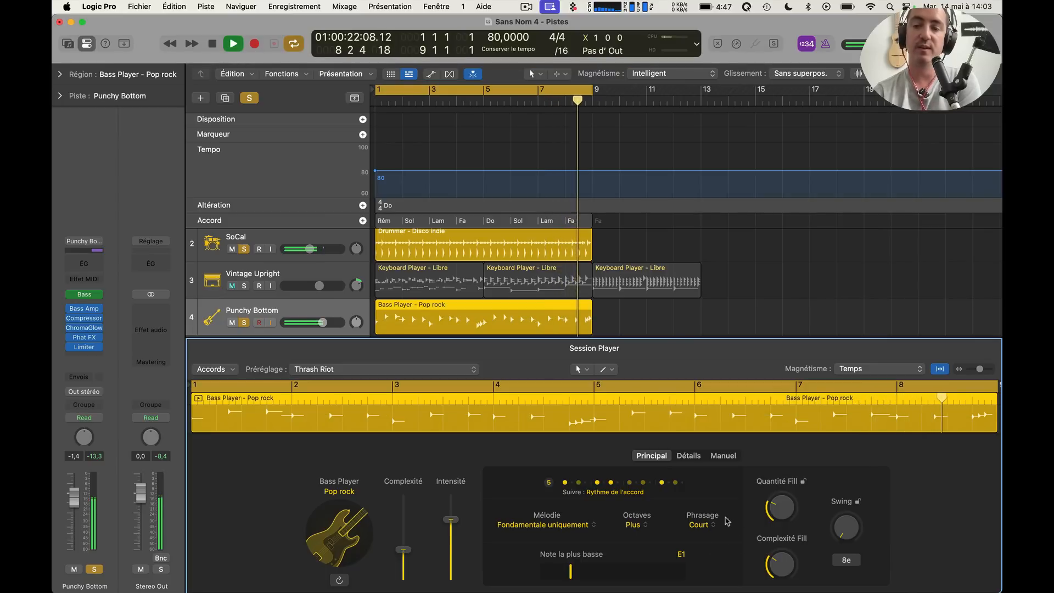
left_click(698, 525)
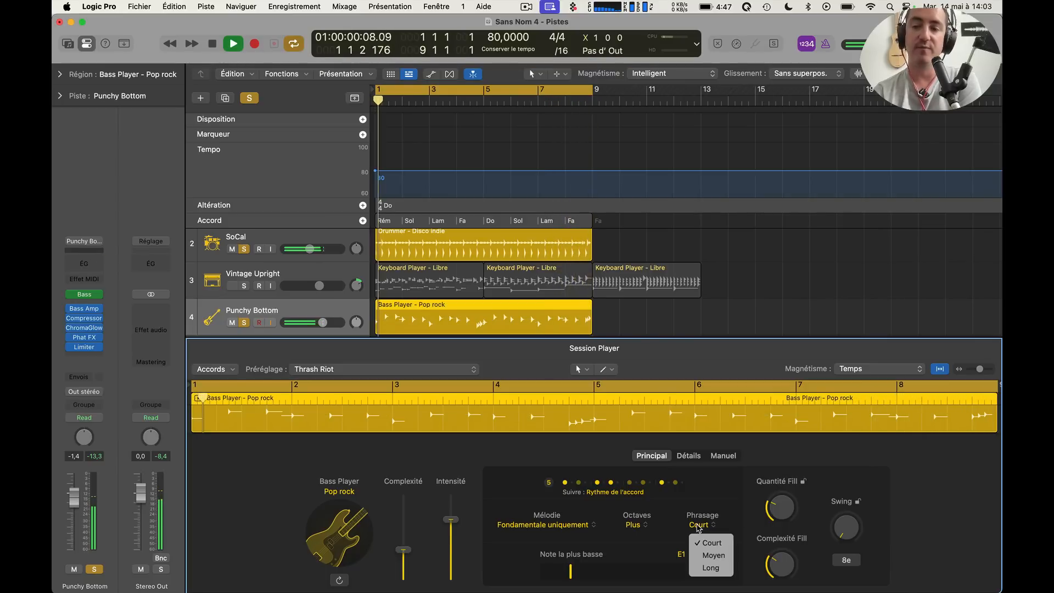
left_click(712, 555)
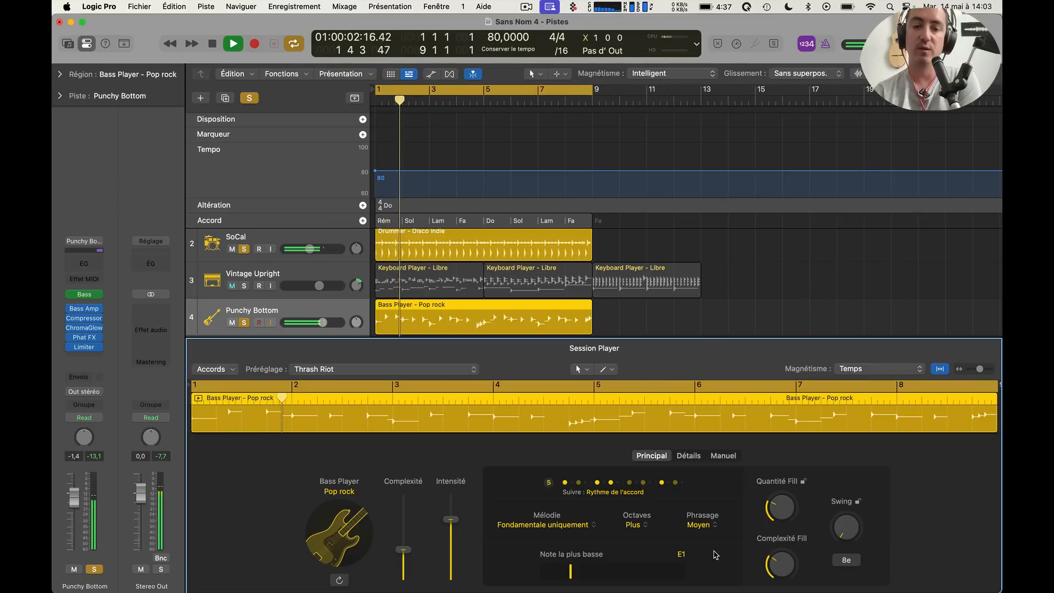
Unmute and solo the Vintage Upright track, and set the bass region's Mélodie to Plus de notes
left_click(256, 275)
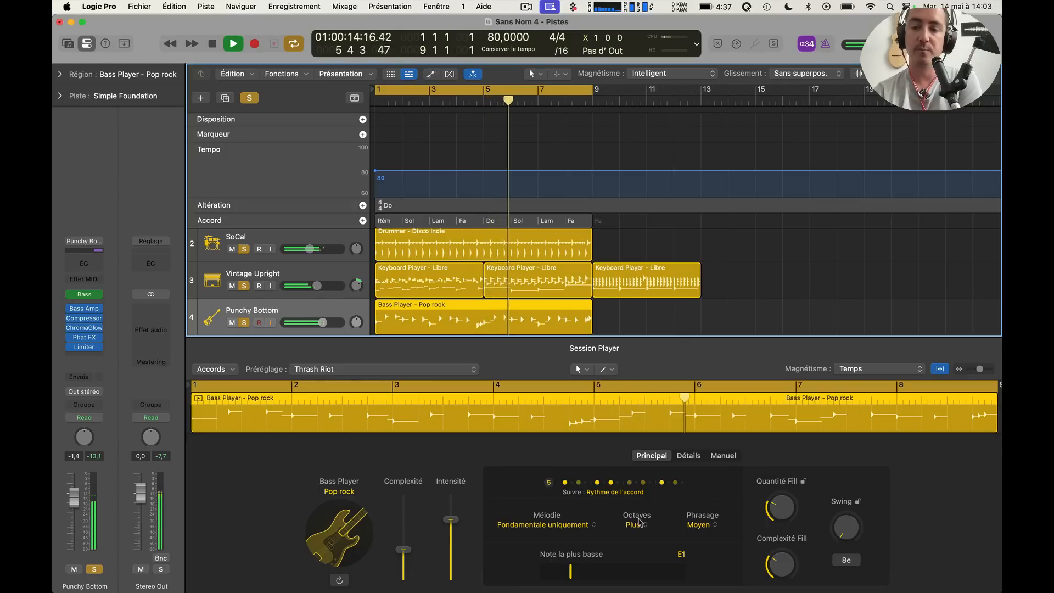
left_click(543, 524)
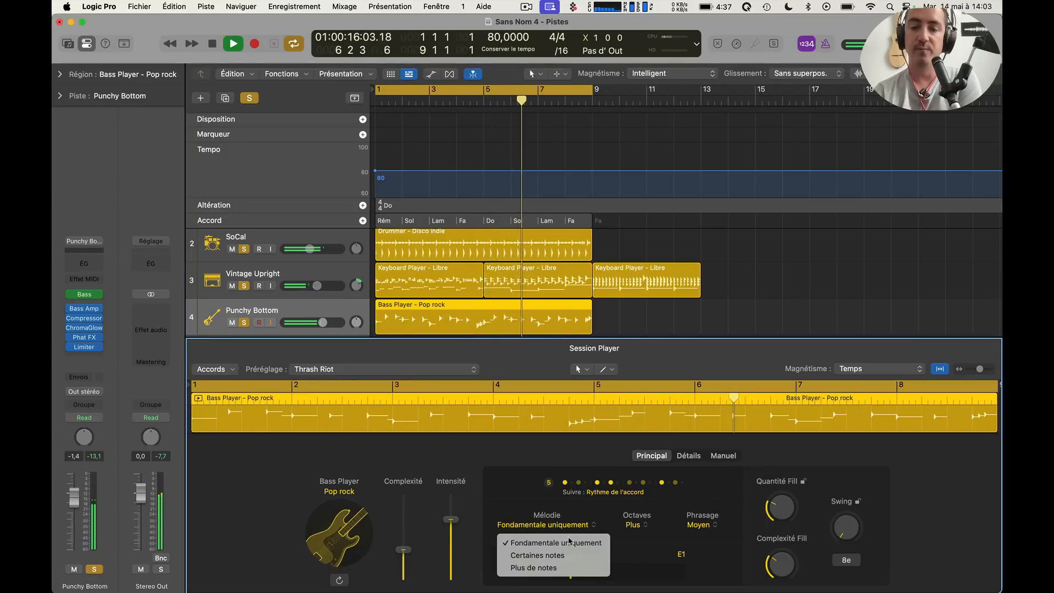
left_click(550, 568)
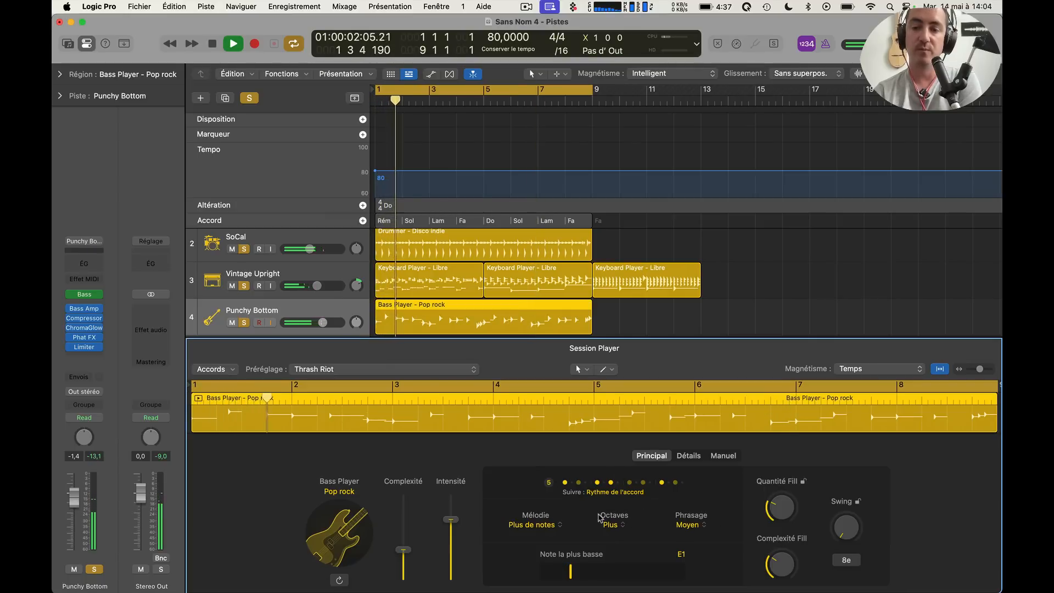
Raise the bass region's Complexité to well above the middle and set its Phrasage to Long
left_click_drag(404, 550, 403, 511)
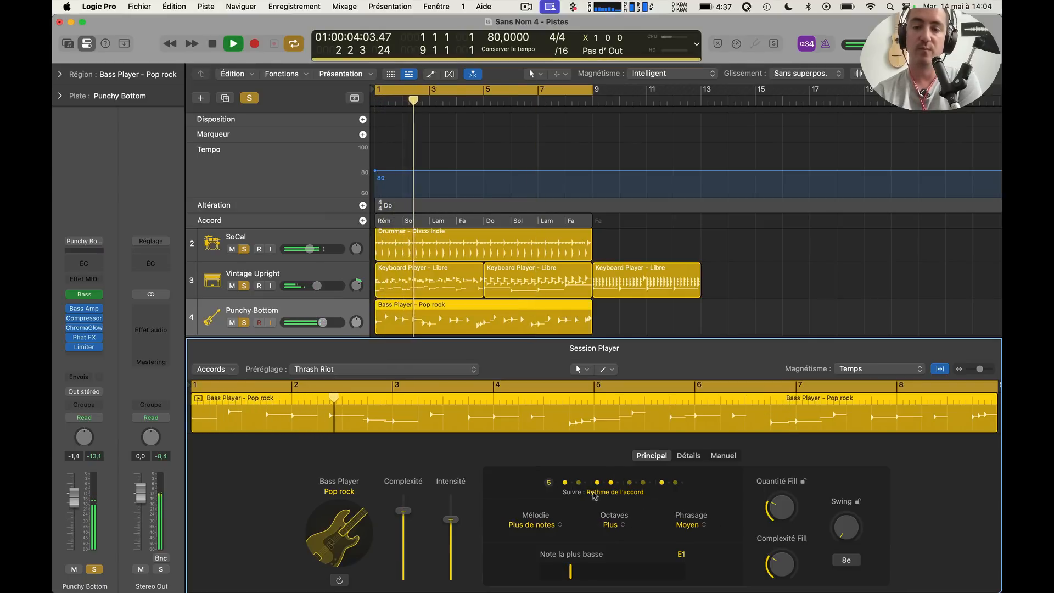
left_click(657, 488)
left_click(675, 508)
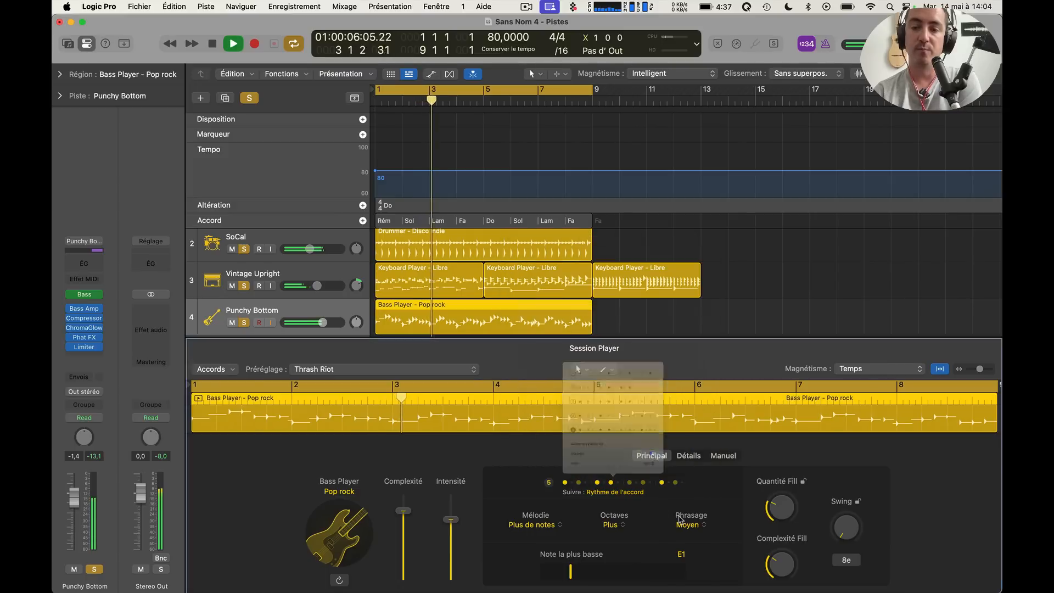
left_click(693, 525)
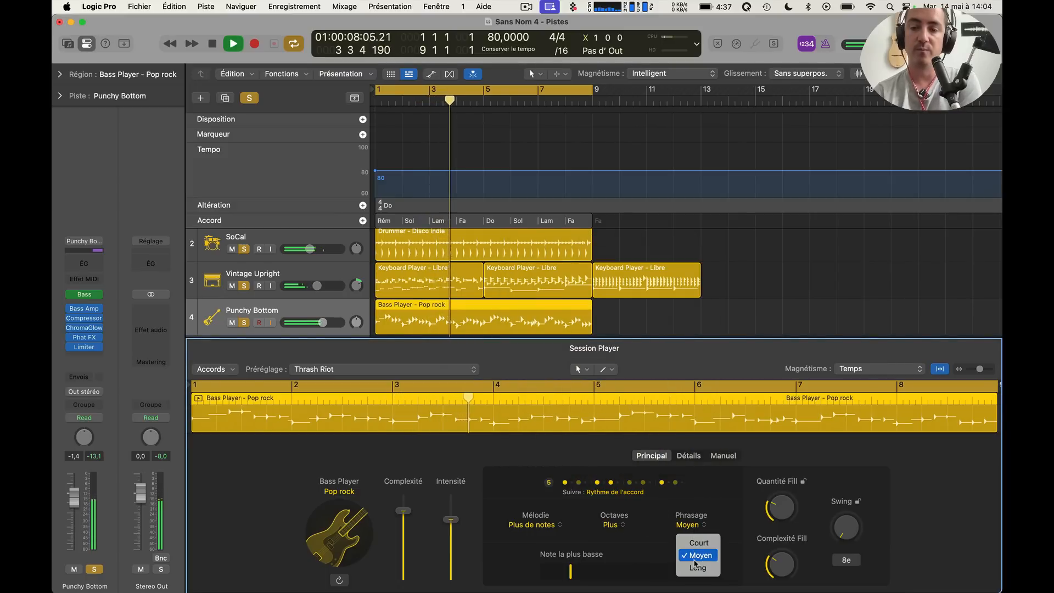
left_click(694, 567)
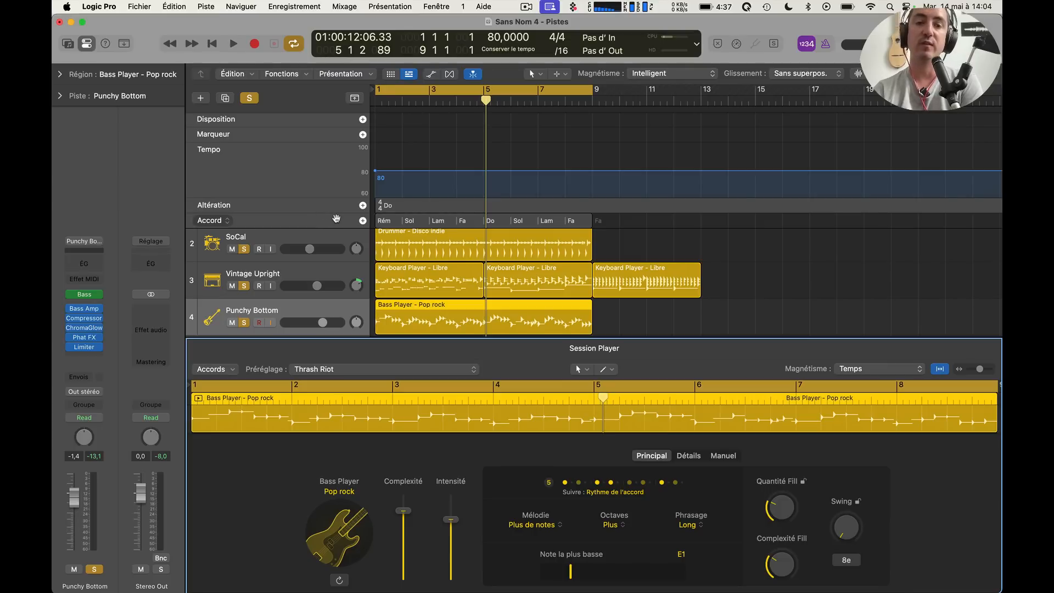
Replace the chords of the chord group in bars 1 to 8 with the vi - IV - I - V progression
left_click(356, 99)
left_click(356, 100)
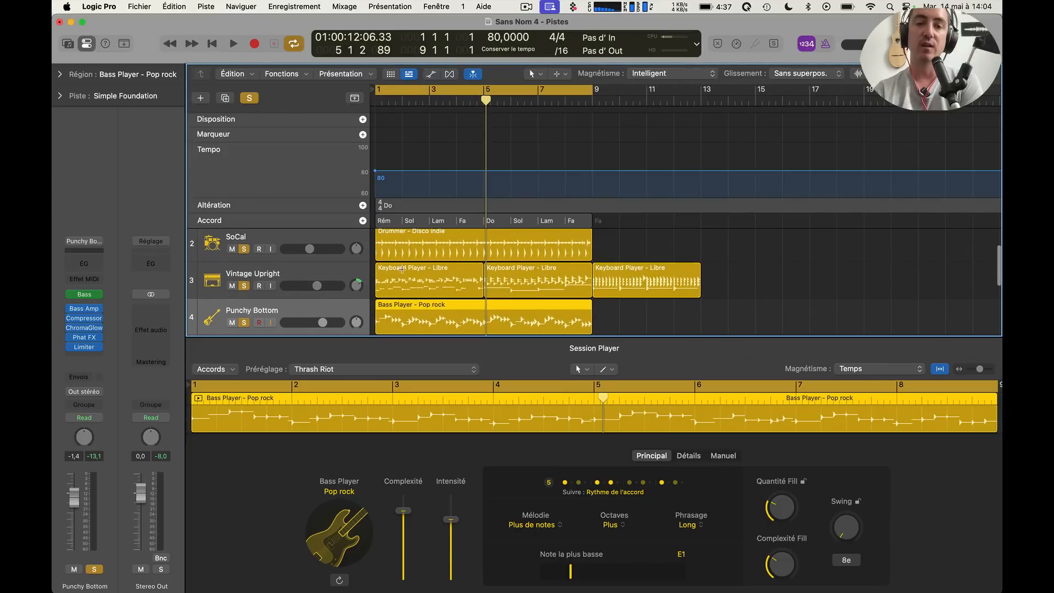
left_click(383, 222)
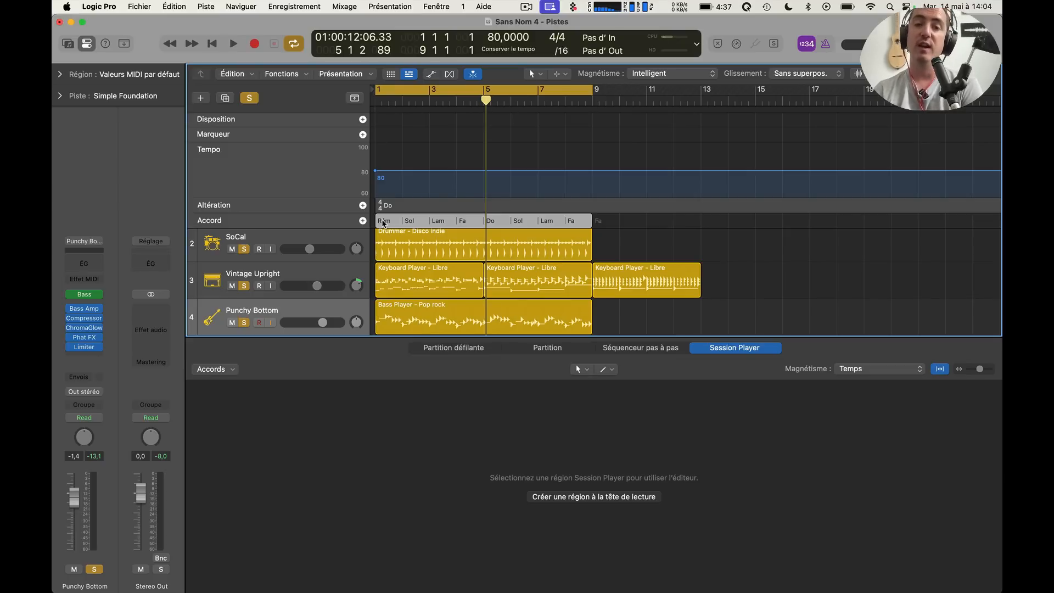
right_click(383, 222)
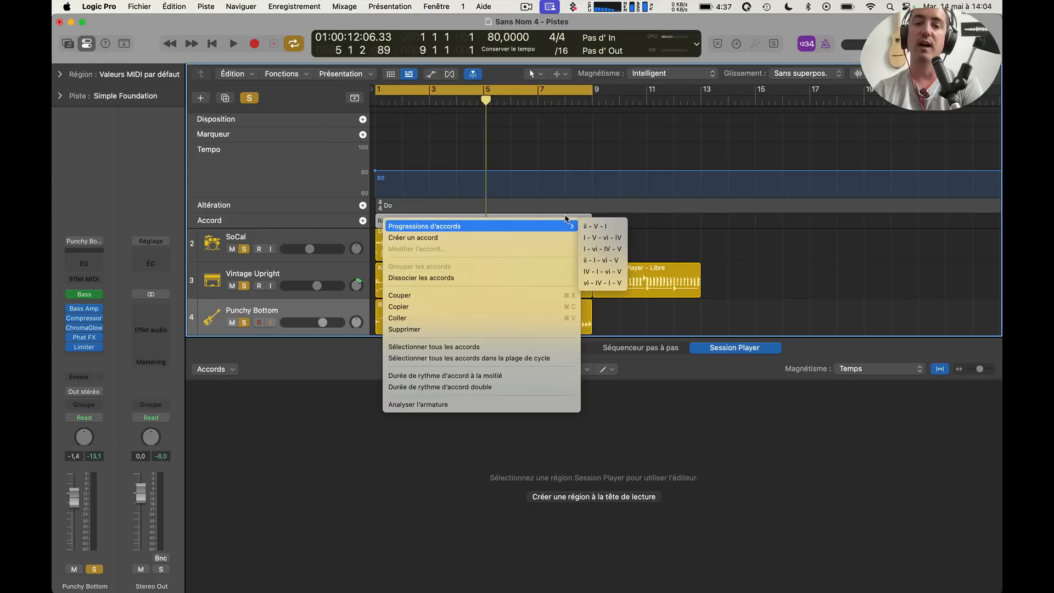
left_click(700, 241)
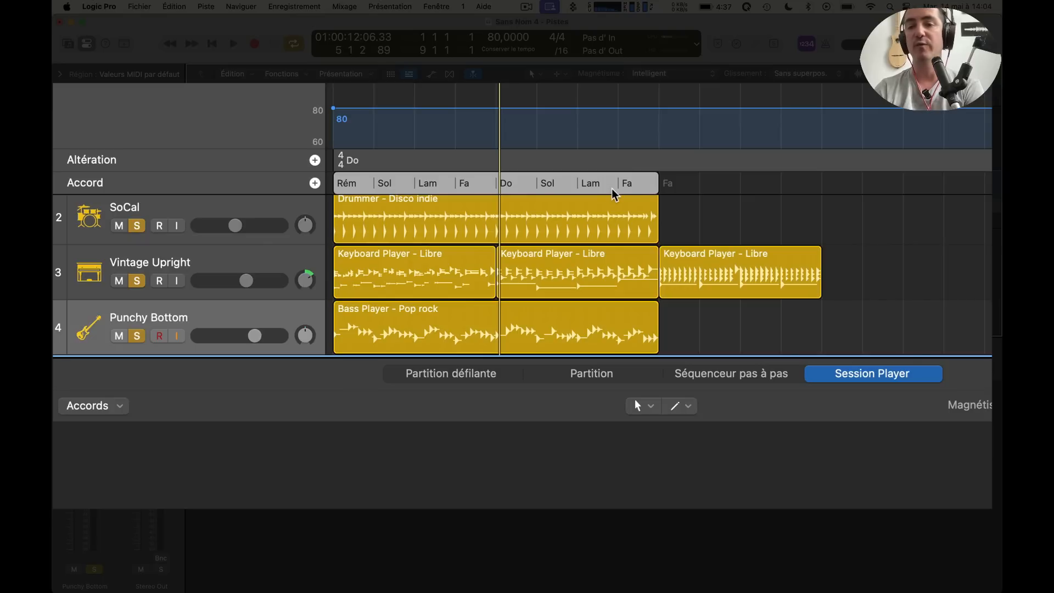
right_click(561, 223)
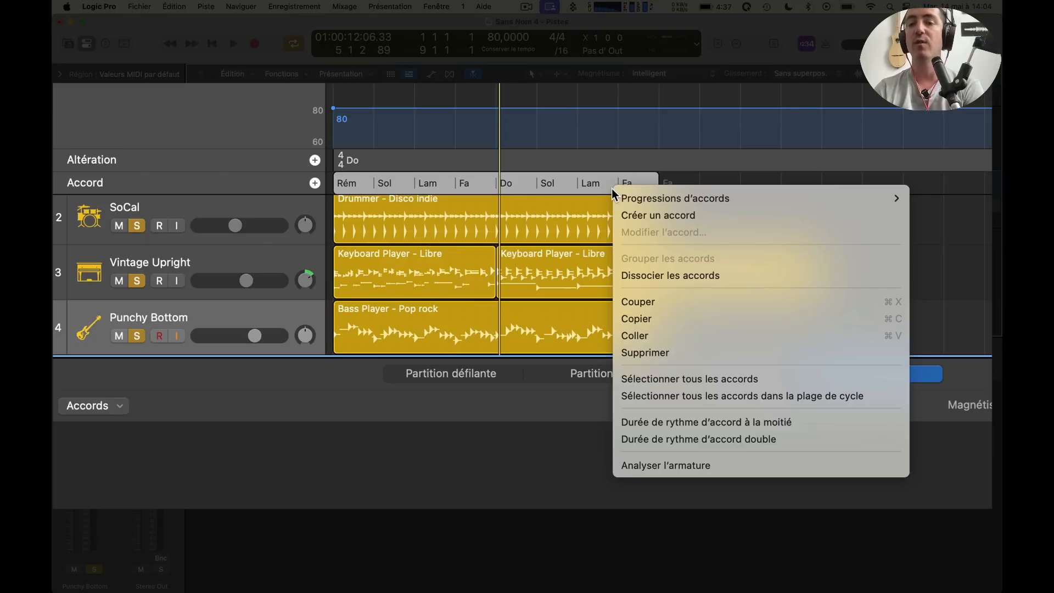
mouse_move(643, 198)
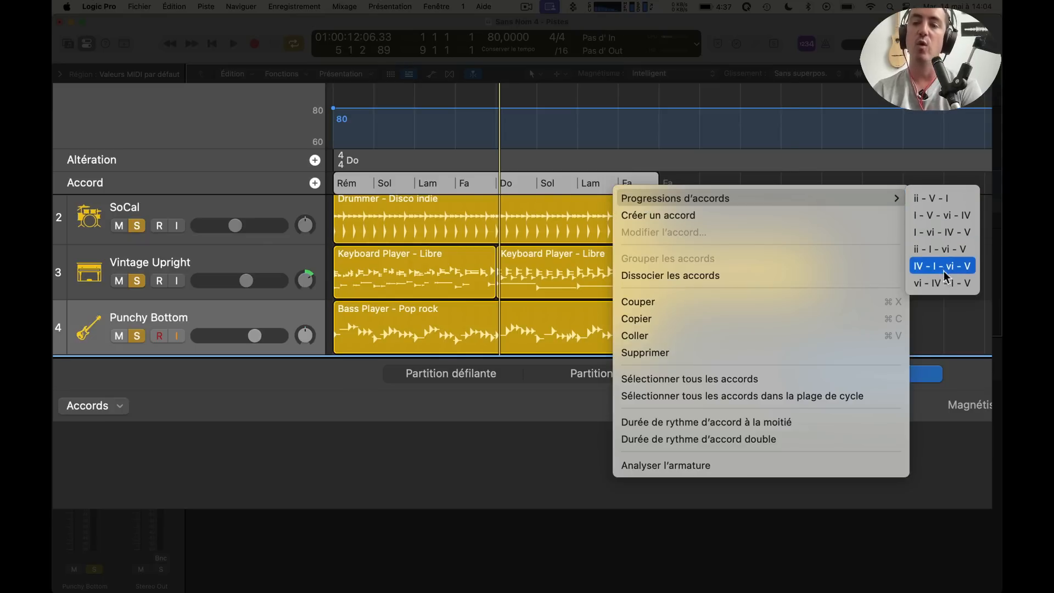
left_click(940, 283)
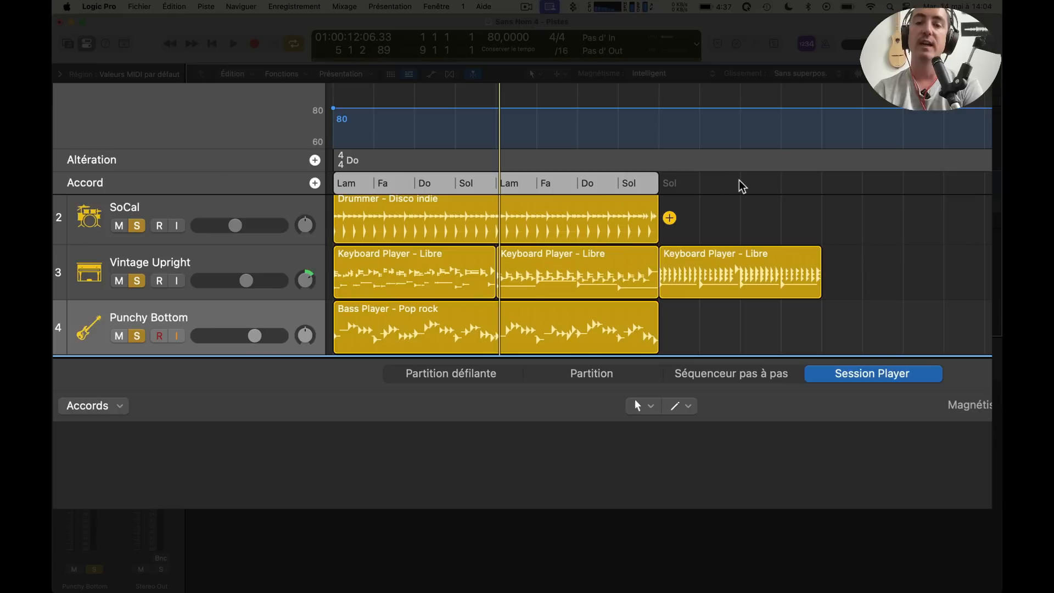
Listen to the new chord progression and lower the Punchy Bottom track's volume to -3,4 dB during playback
key("space")
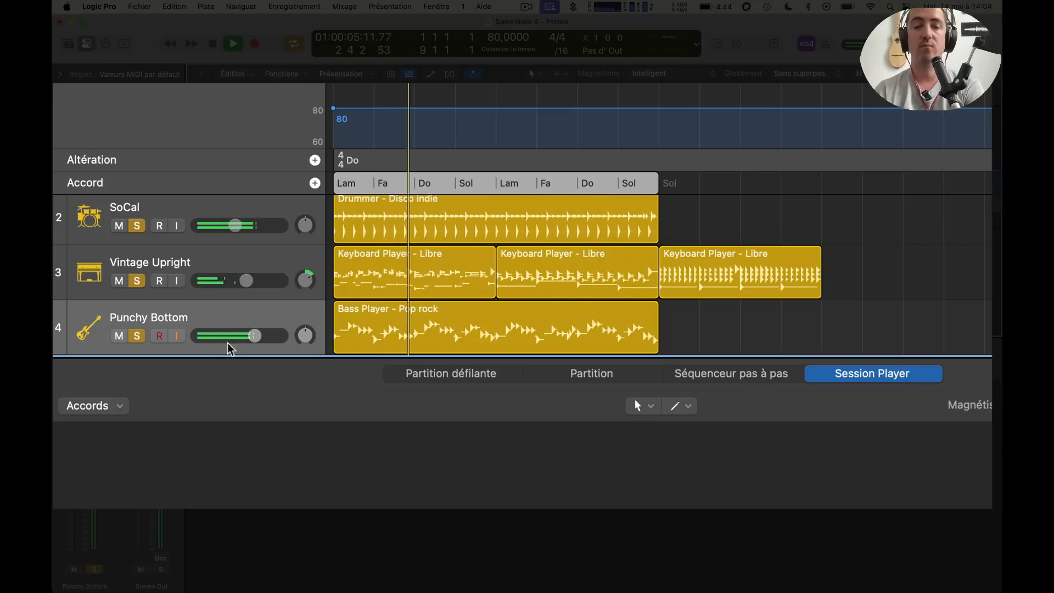
left_click_drag(254, 336, 249, 335)
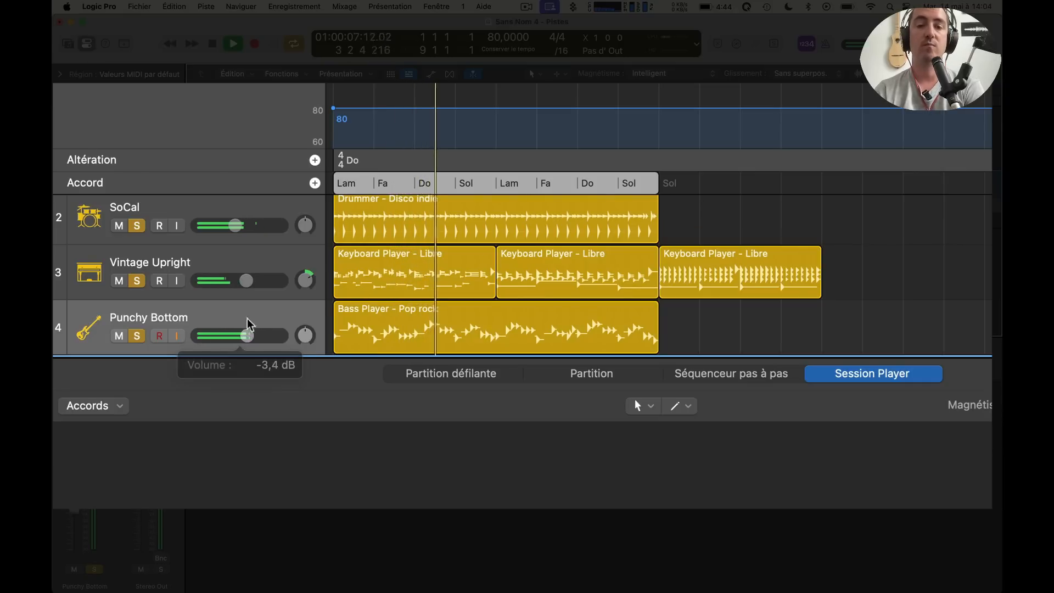
scroll(323, 333, "up", 2)
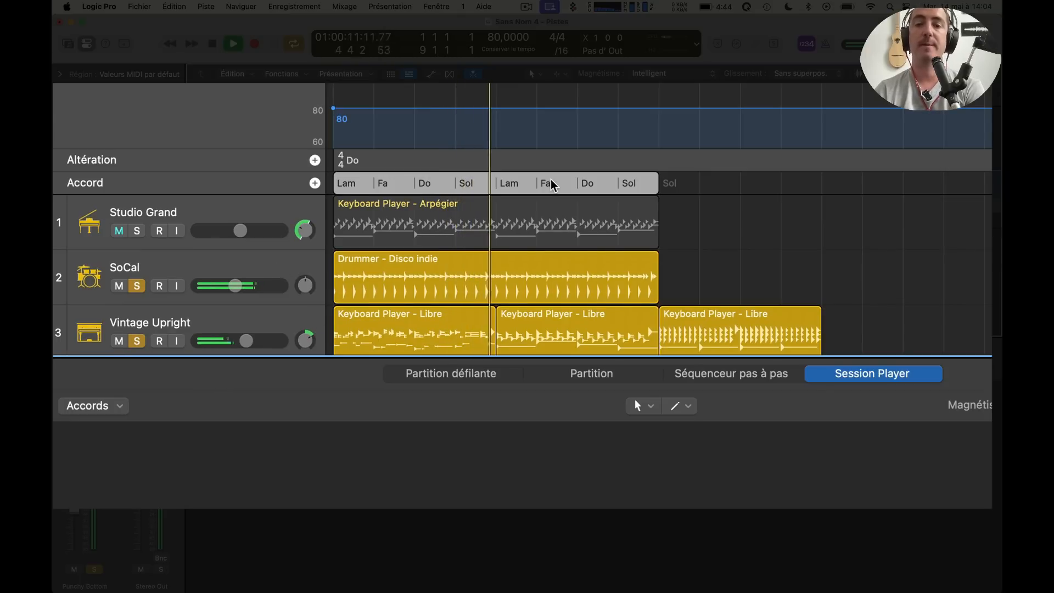
key("space")
Add a Do minor chord (Dom) near the start of the chord track and change the following Fa chord to augmented (Faaug)
right_click(349, 186)
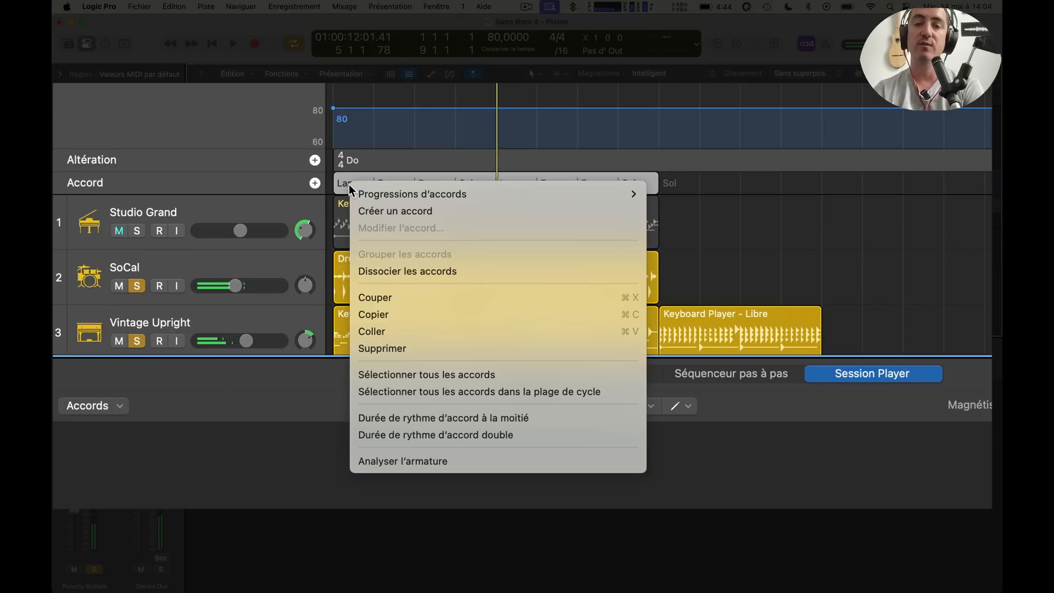
left_click(342, 185)
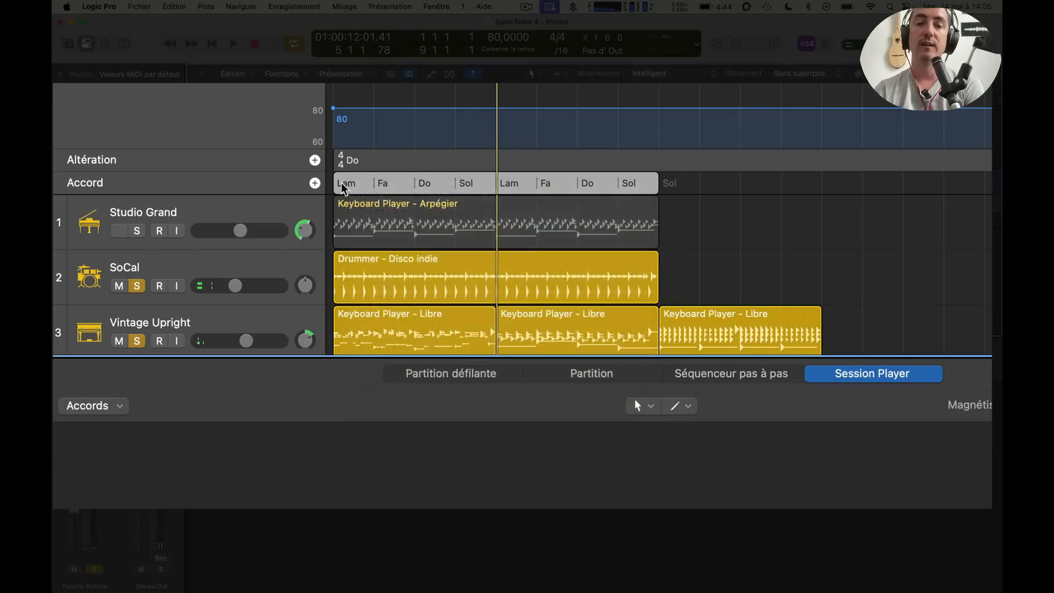
right_click(342, 183)
left_click(559, 254)
double_click(351, 182)
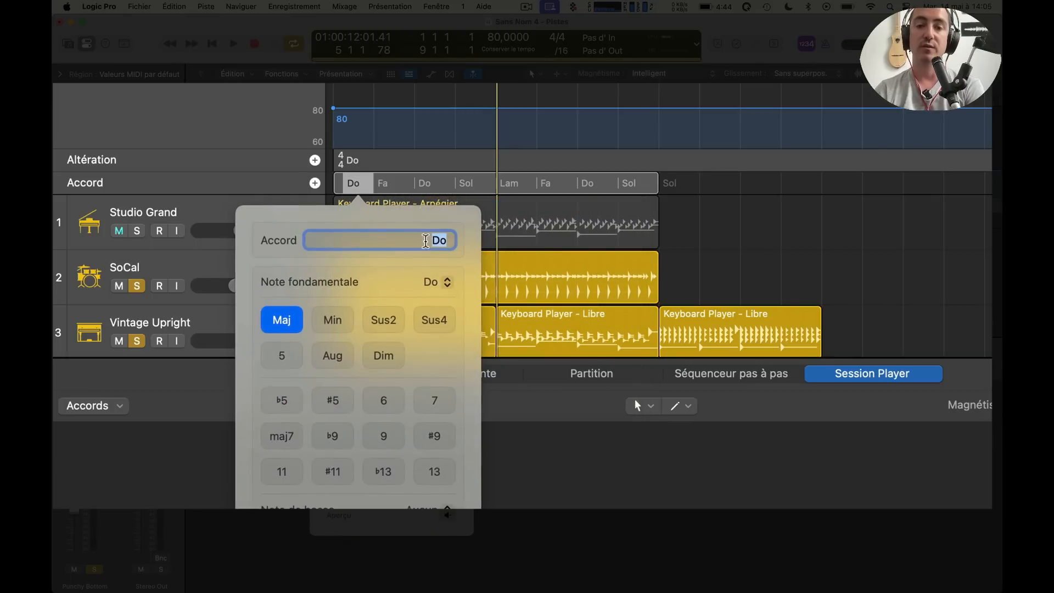
left_click(332, 323)
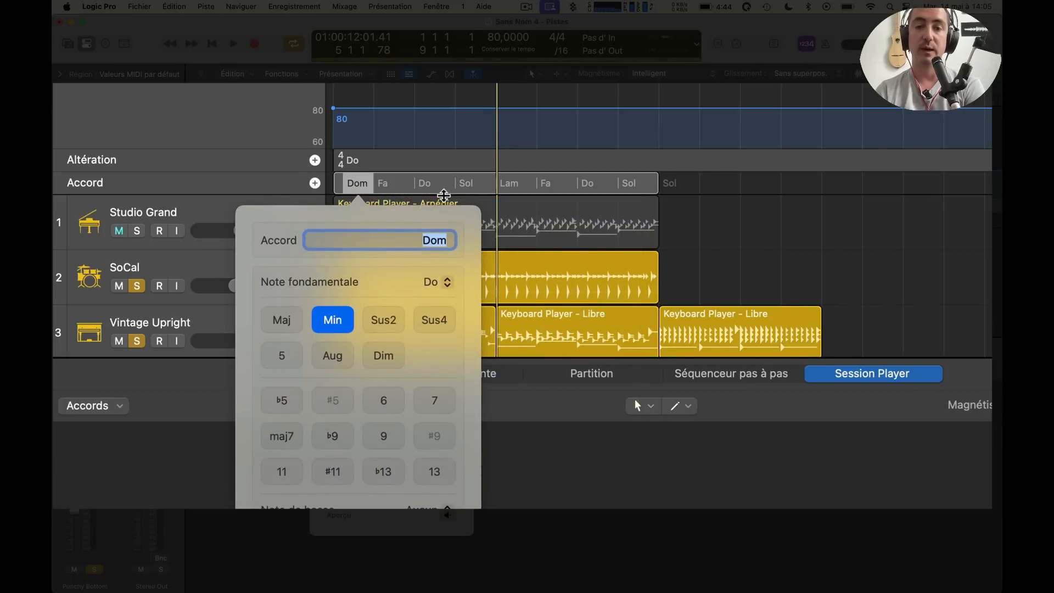
double_click(393, 187)
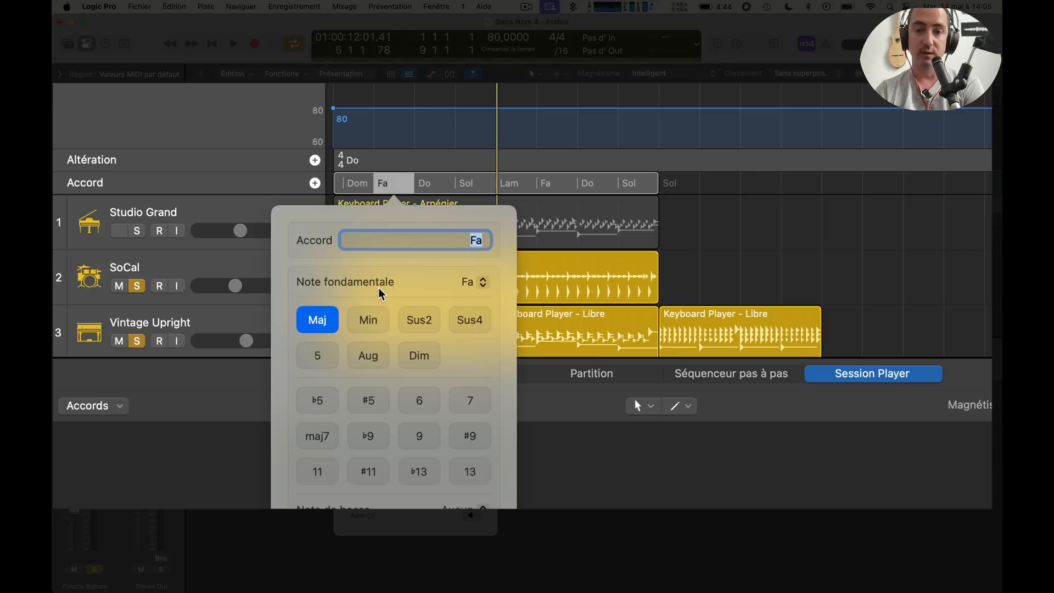
left_click(369, 355)
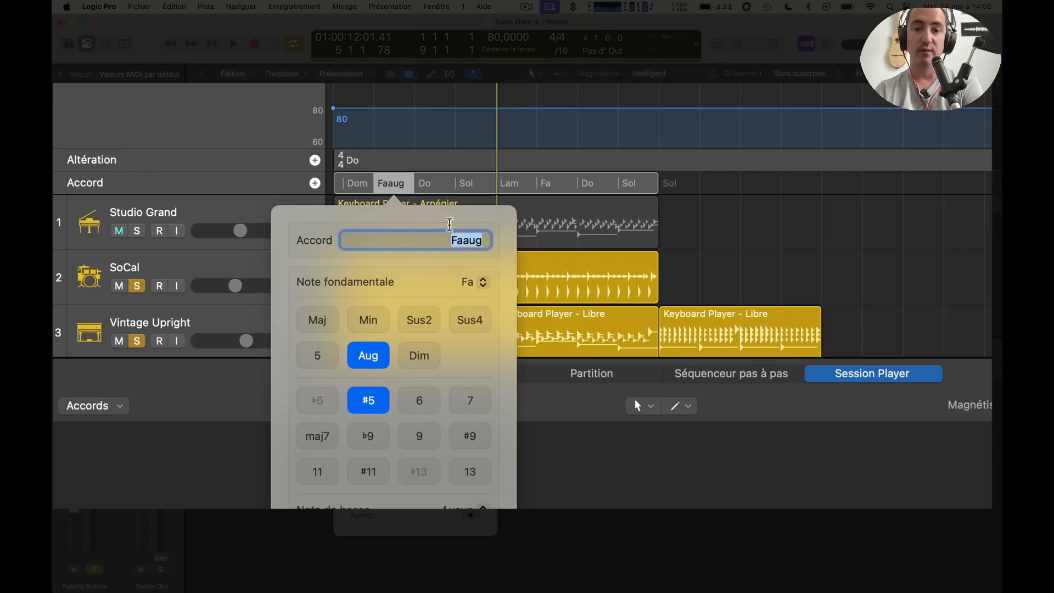
Change the Do chord in bar 3 to Ré minor (Rém) and play back the edited progression
double_click(427, 186)
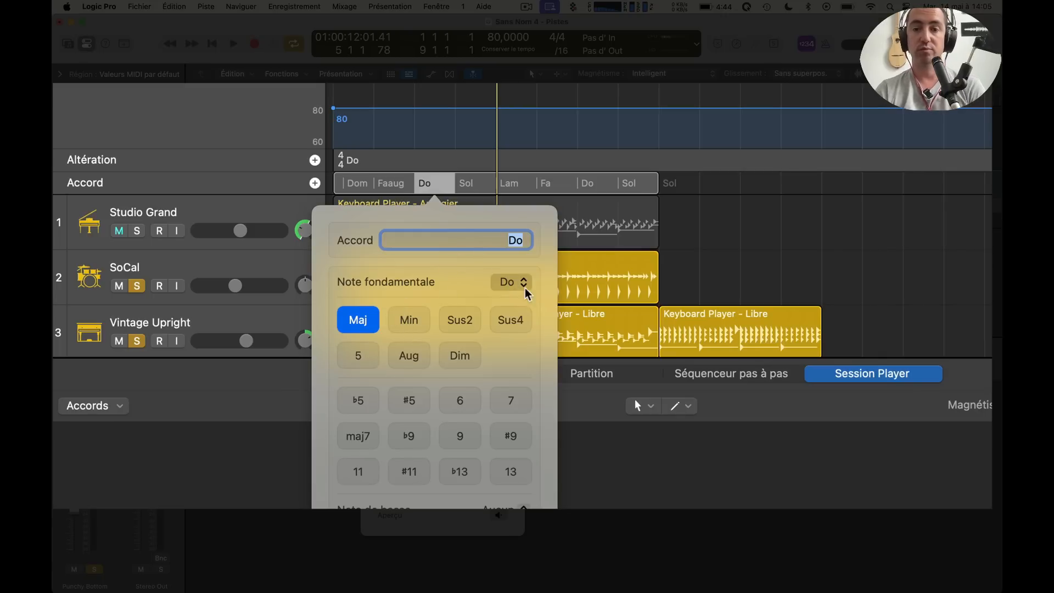
left_click(510, 281)
left_click(511, 338)
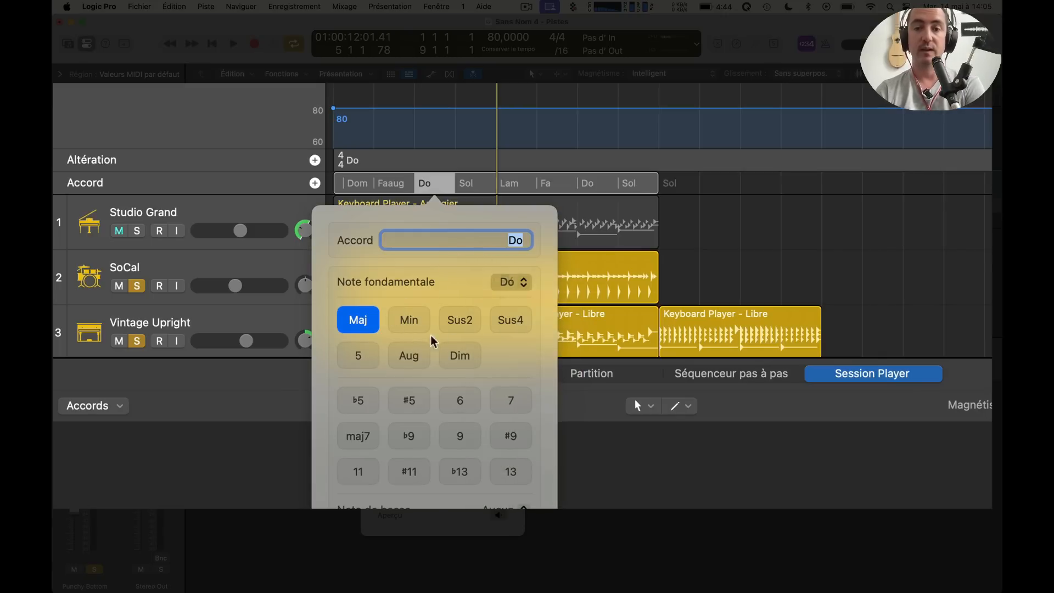
left_click(409, 320)
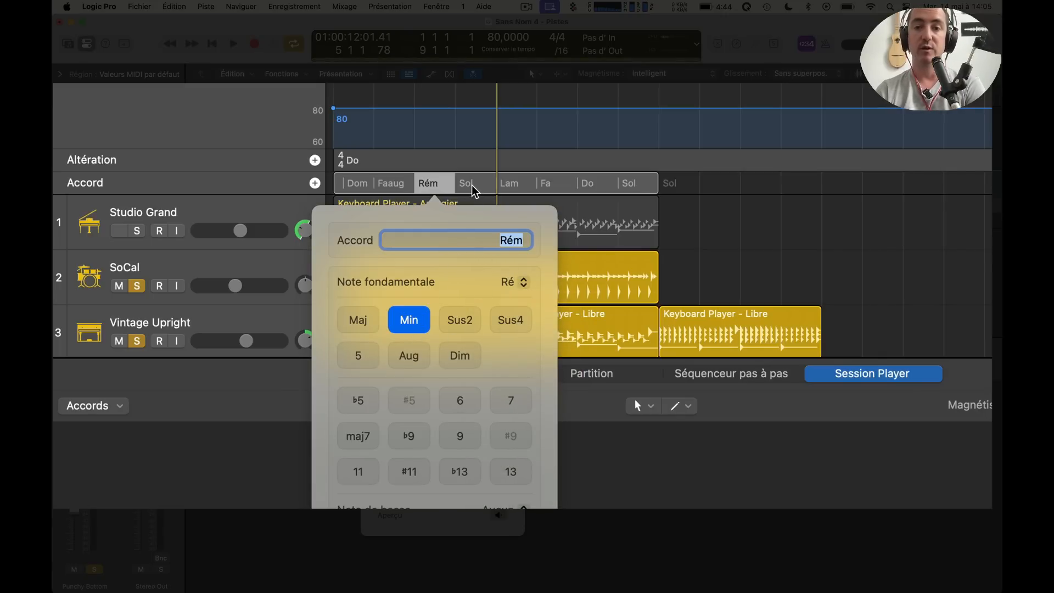
left_click(472, 187)
left_click(717, 189)
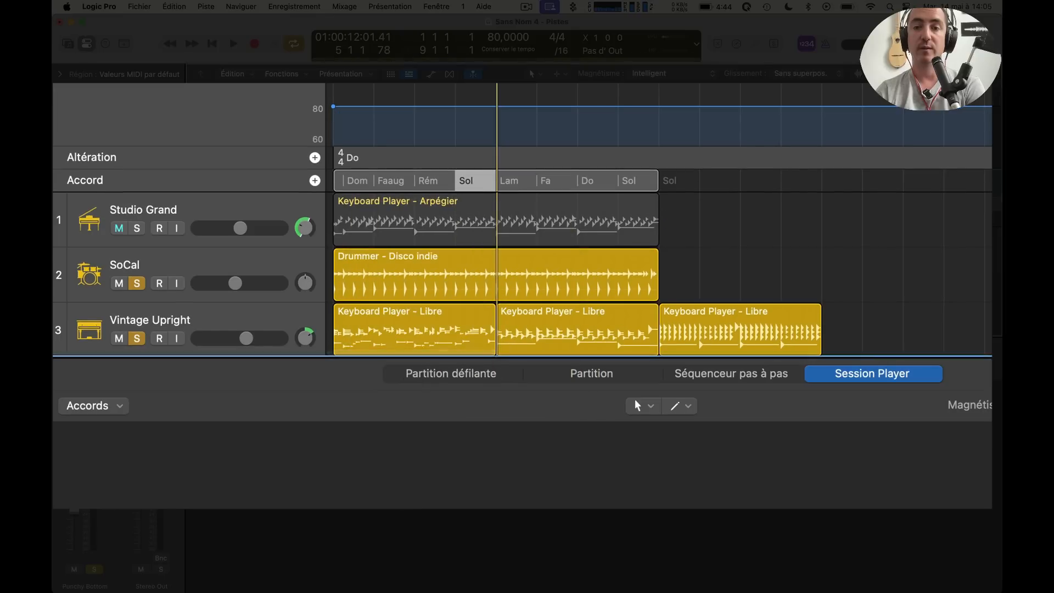
key("space")
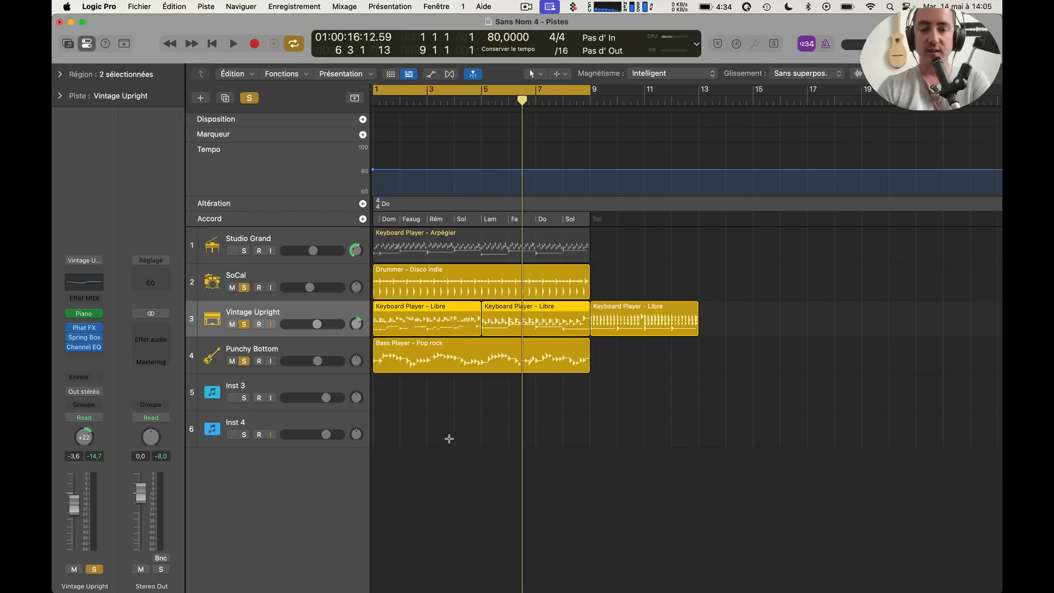
Replace the Studio Bass instrument on the Punchy Bottom track with Alchemy
left_click(312, 236)
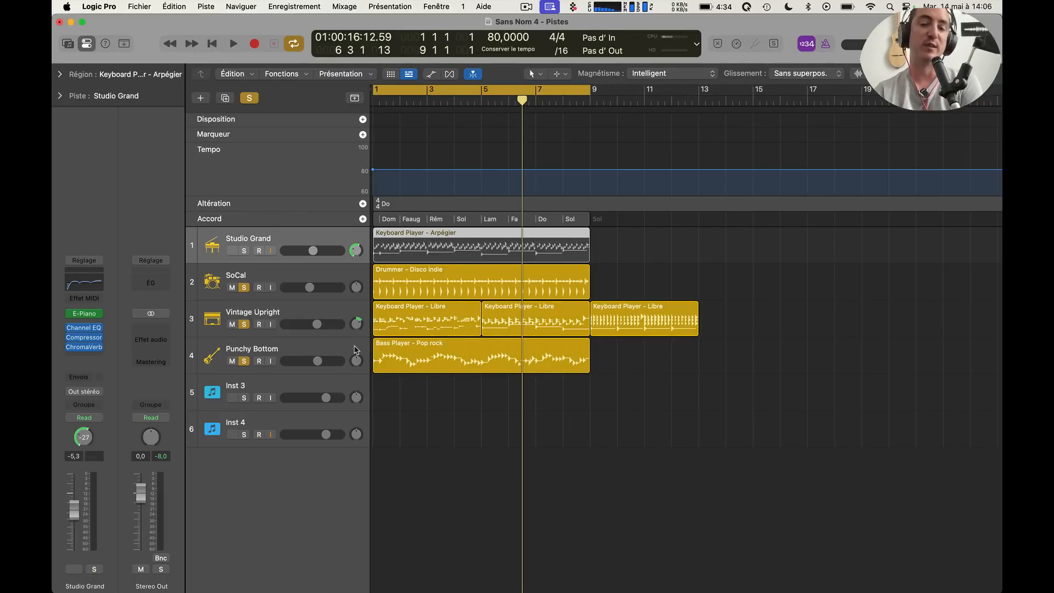
left_click(320, 347)
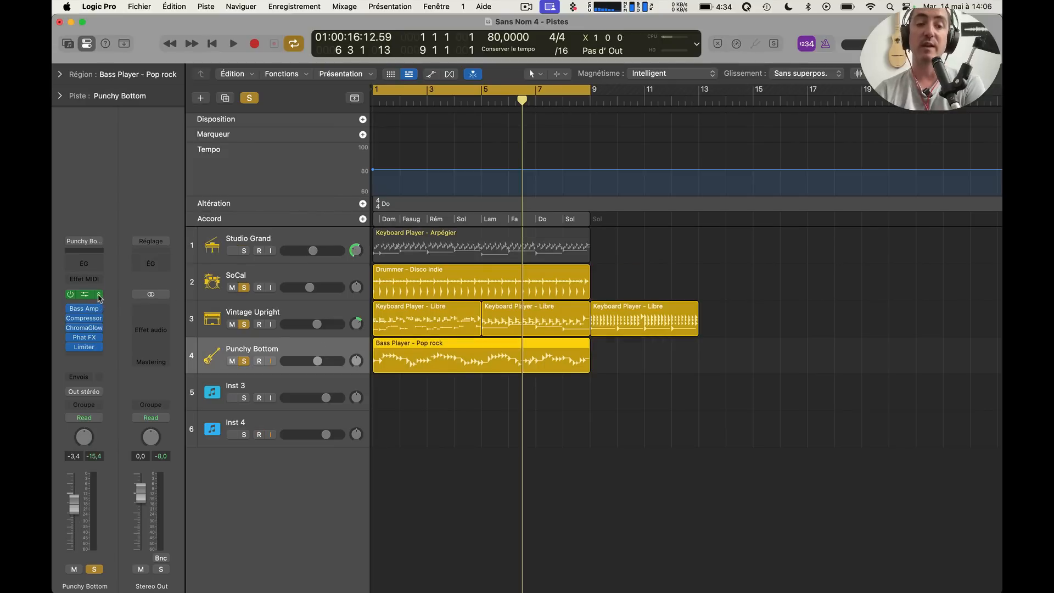
left_click(100, 295)
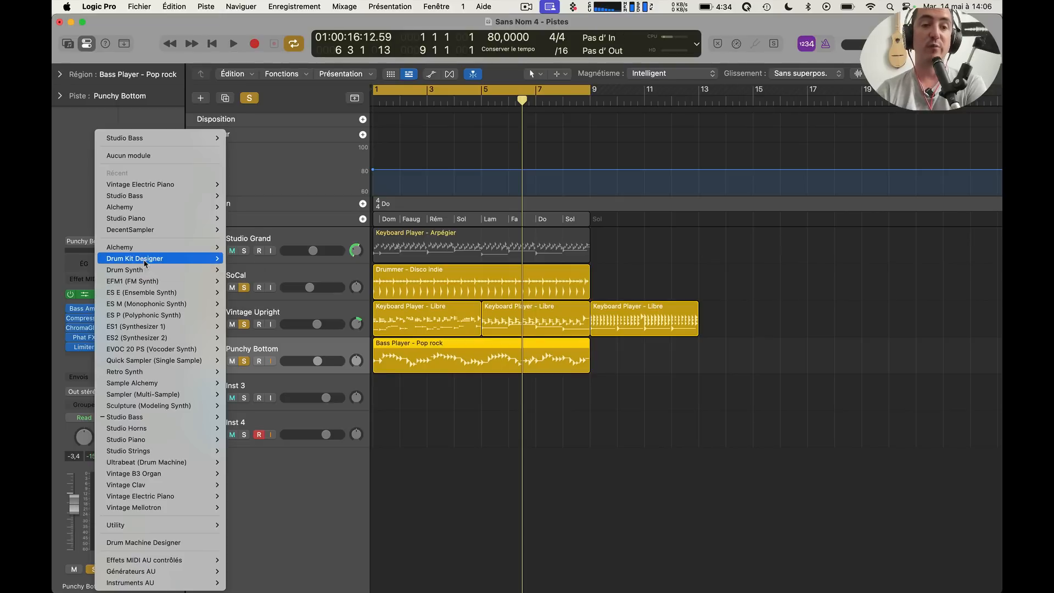
left_click(239, 248)
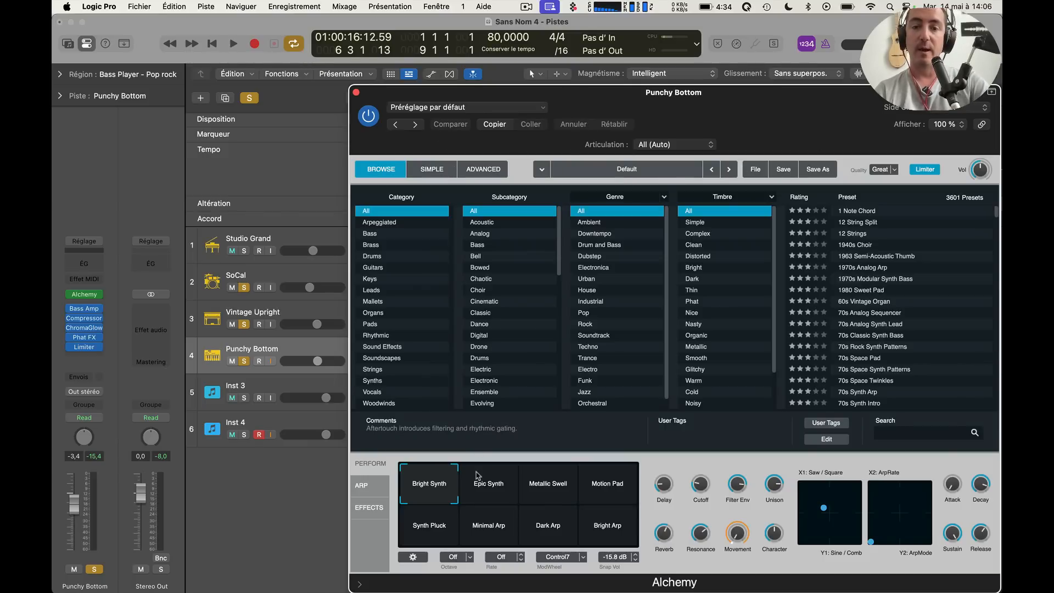
Filter the Alchemy presets by "b" and the Bass category, and load the 70s Synth Intro preset
type("b")
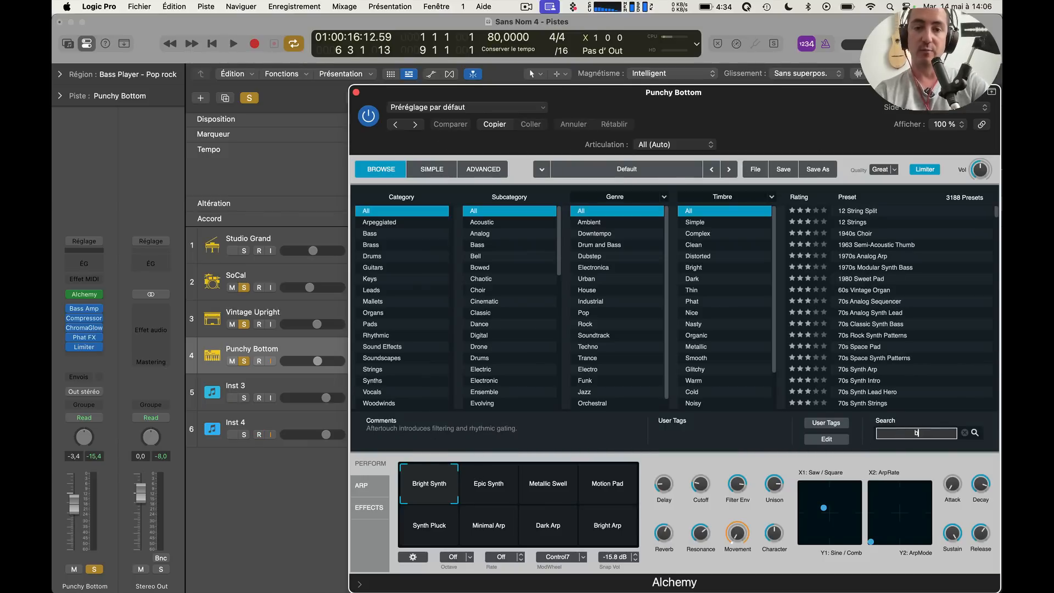
left_click(392, 233)
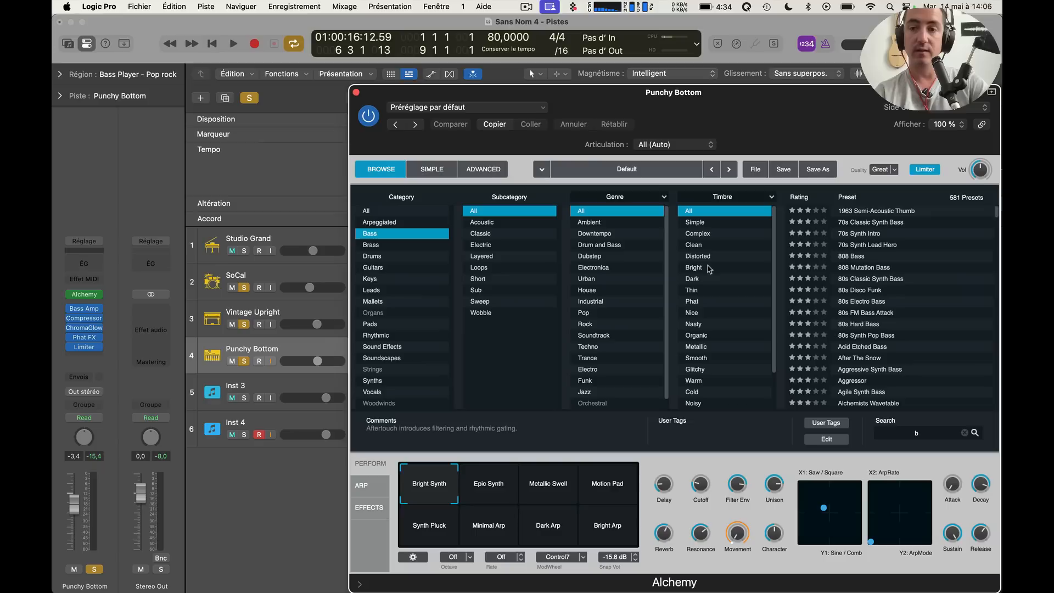
left_click(888, 236)
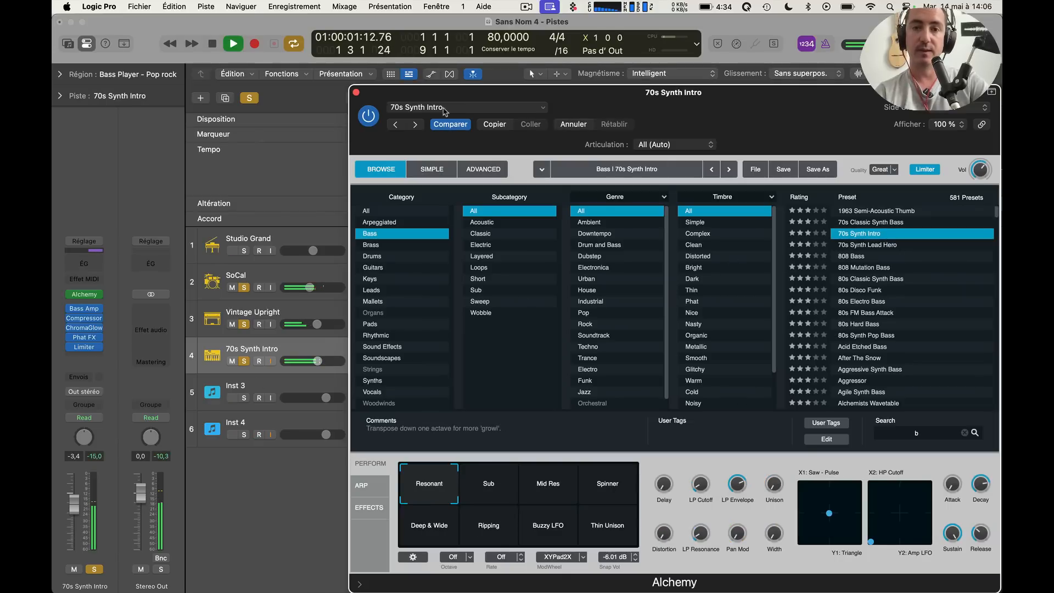
Set the cycle range to bars 5 to 9 and close the Alchemy window
left_click_drag(363, 95, 532, 63)
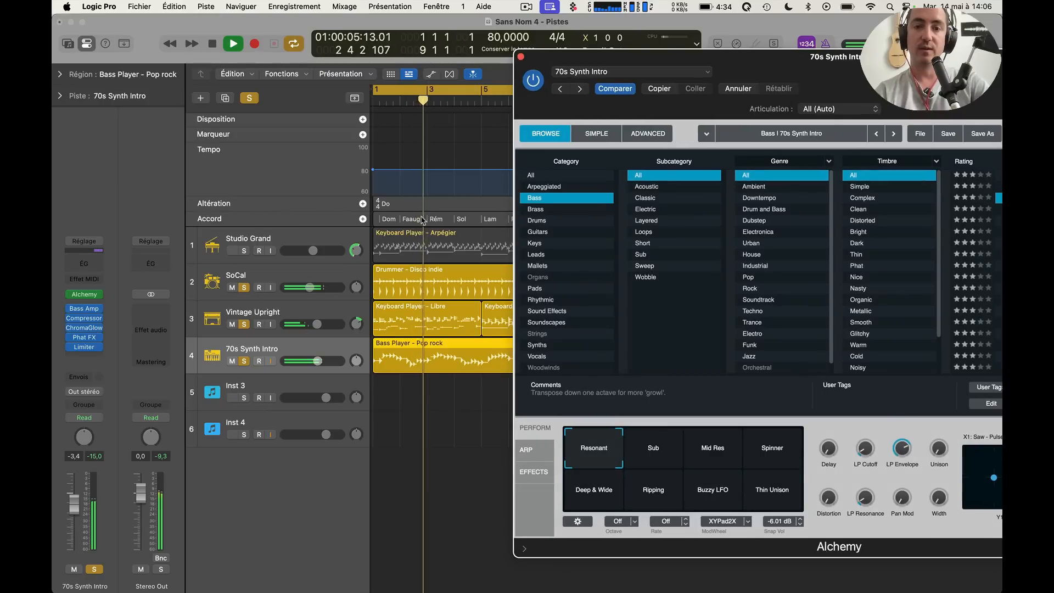
scroll(421, 90, "right", 3)
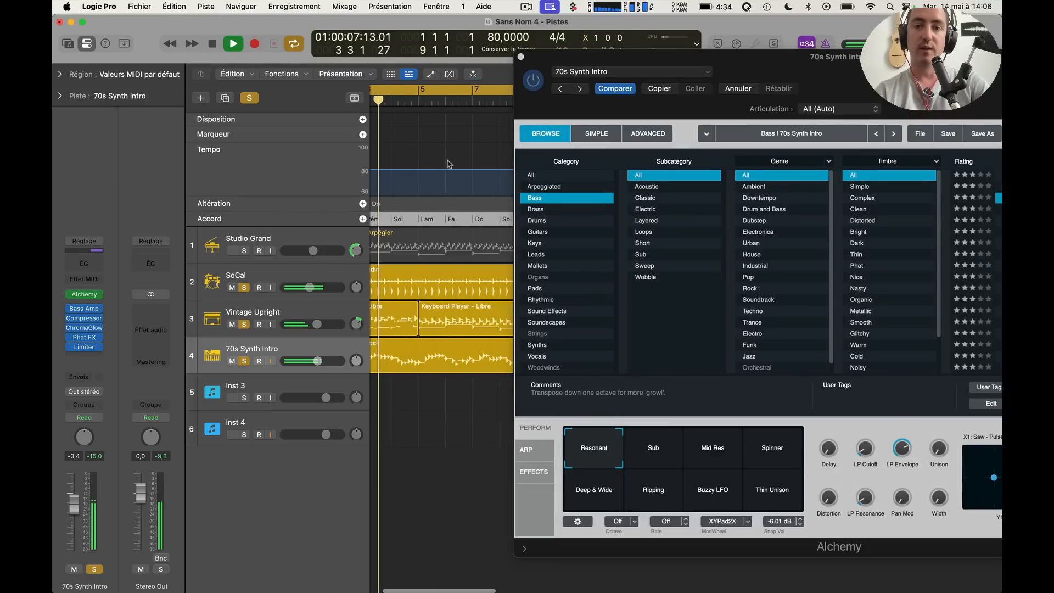
left_click_drag(421, 91, 534, 102)
left_click(520, 57)
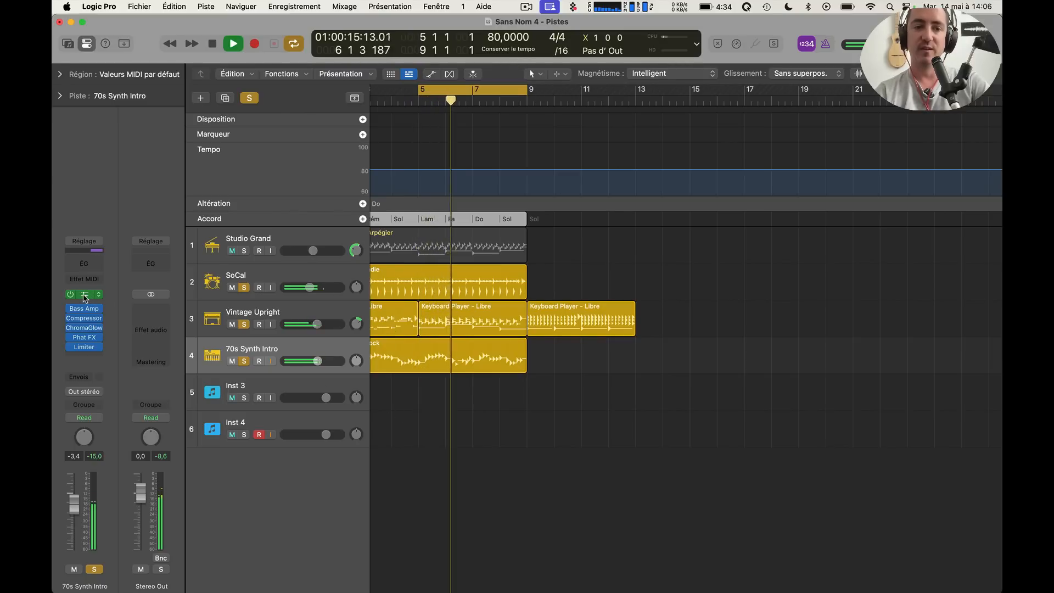
Move Alchemy's performance snapshot on the 70s Synth Intro track to a blend between Resonant and Sub, and stop playback
key("v")
left_click(654, 457)
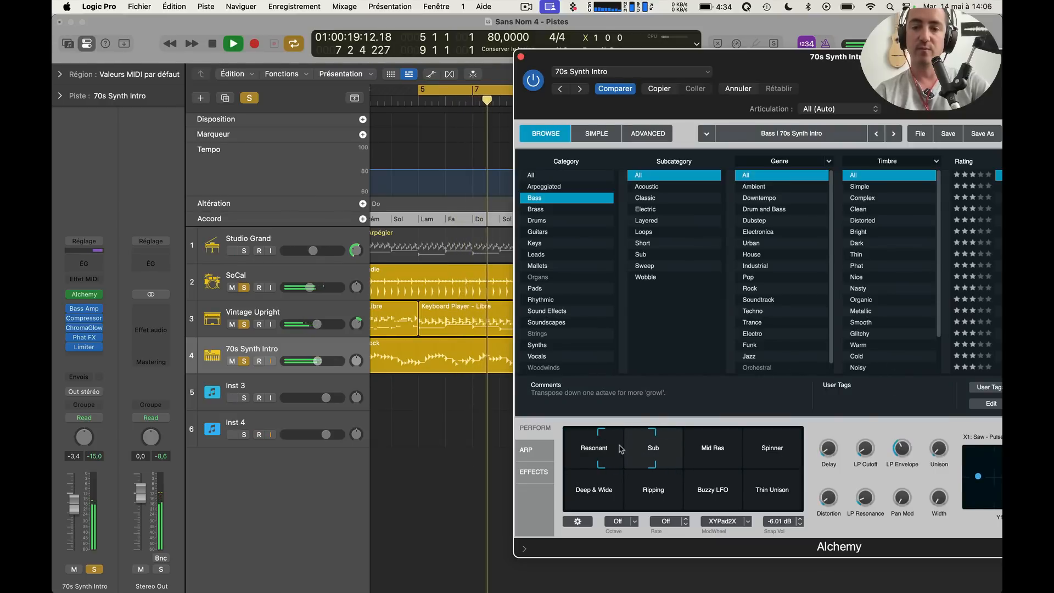
key("v")
key("space")
Solo the Studio Grand track along with the other players and play the cycle
left_click(258, 237)
left_click(245, 251)
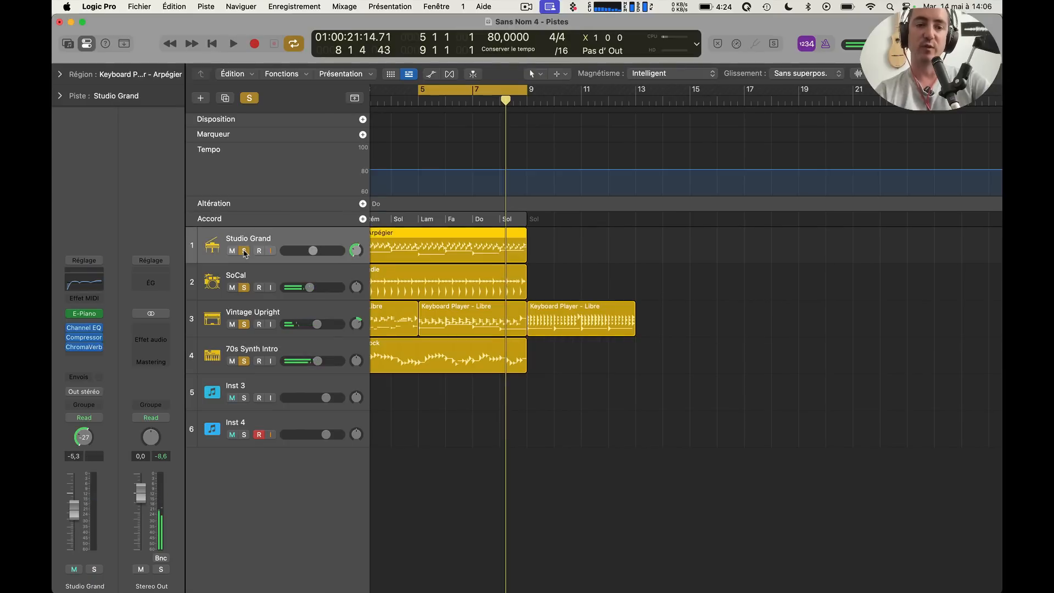
key("space")
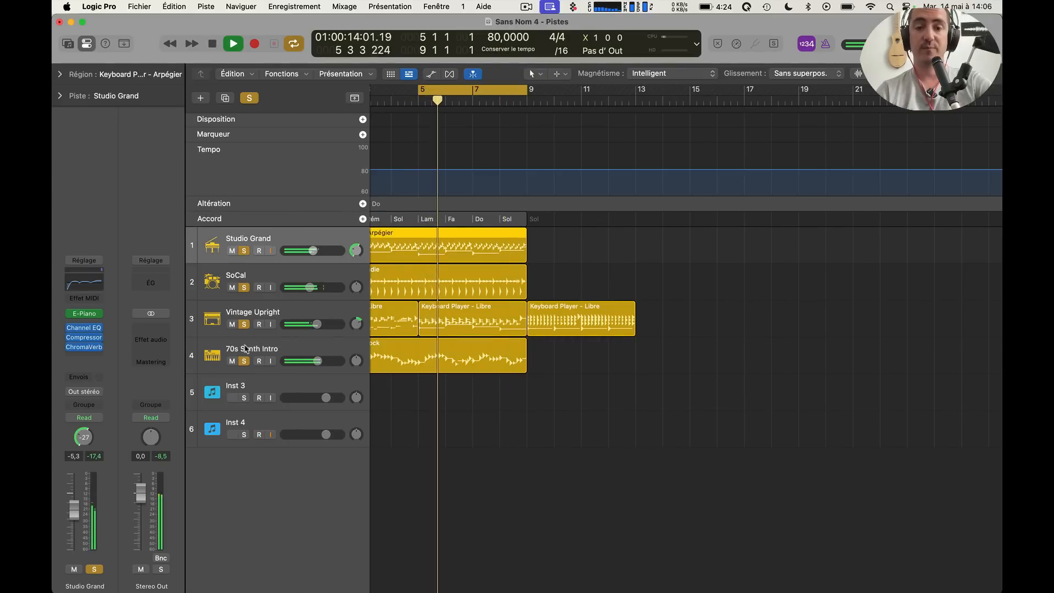
Replace the Vintage Upright track's Studio Piano with Vintage Mellotron and lower the track volume to -9.6 dB
left_click(254, 317)
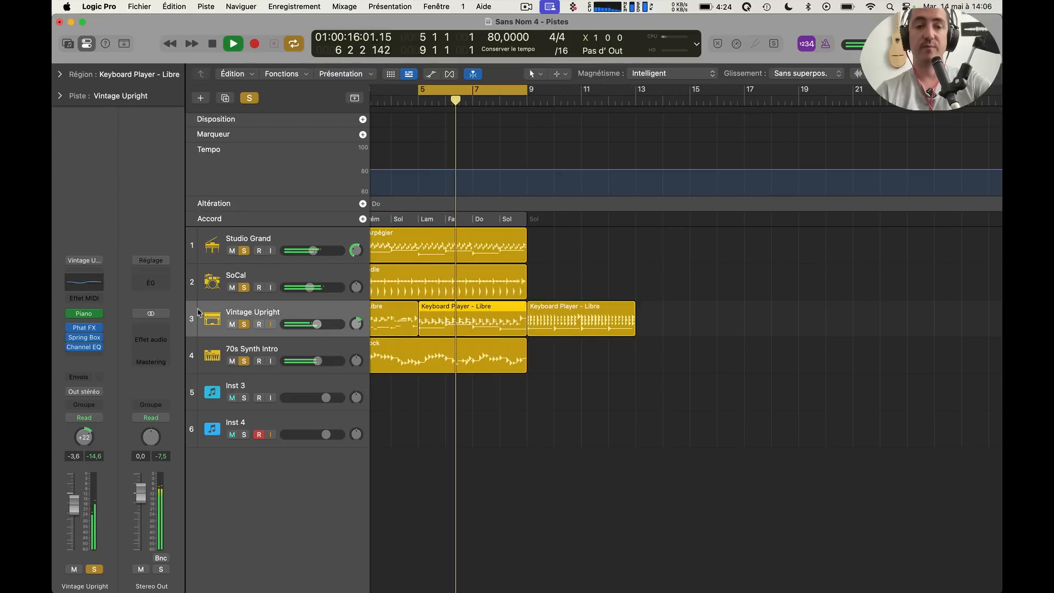
left_click(98, 313)
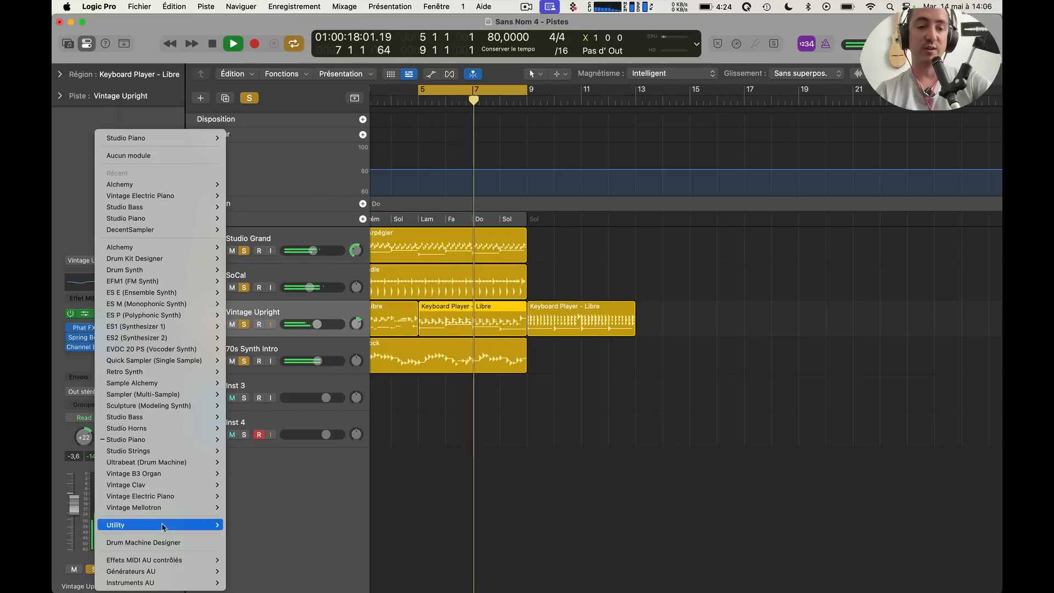
mouse_move(173, 508)
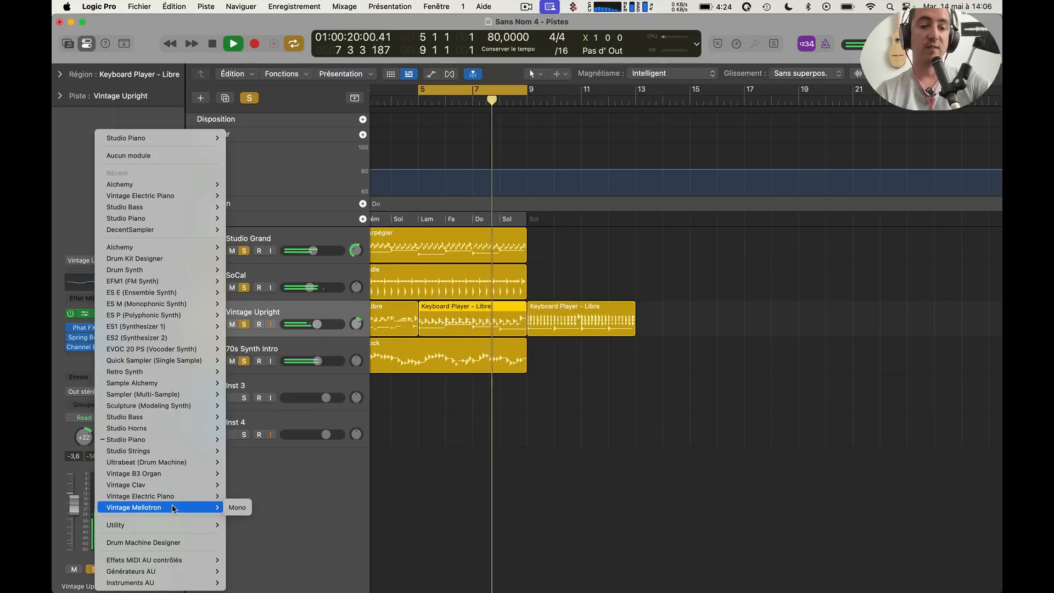
left_click(173, 508)
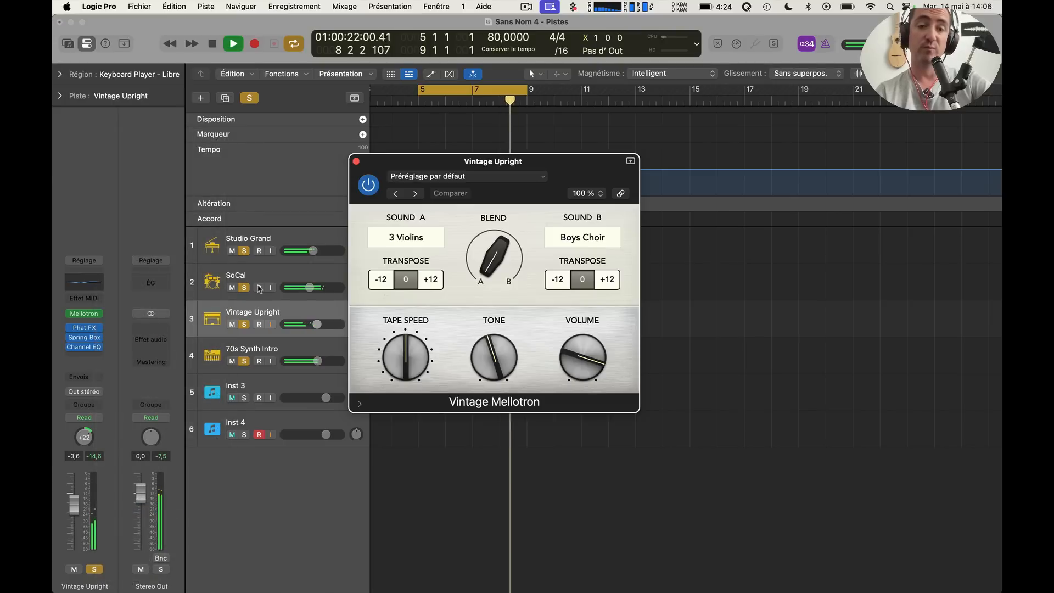
left_click(356, 161)
left_click_drag(317, 325, 295, 328)
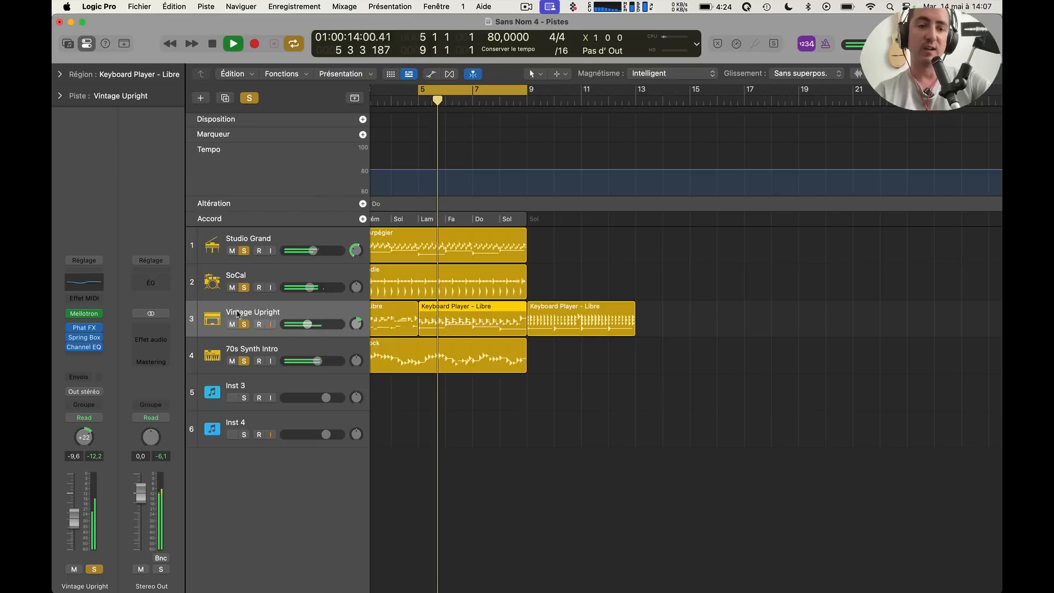
Load Vintage Clav as the Vintage Upright track's instrument and set the track volume to -3.9 dB
left_click(100, 313)
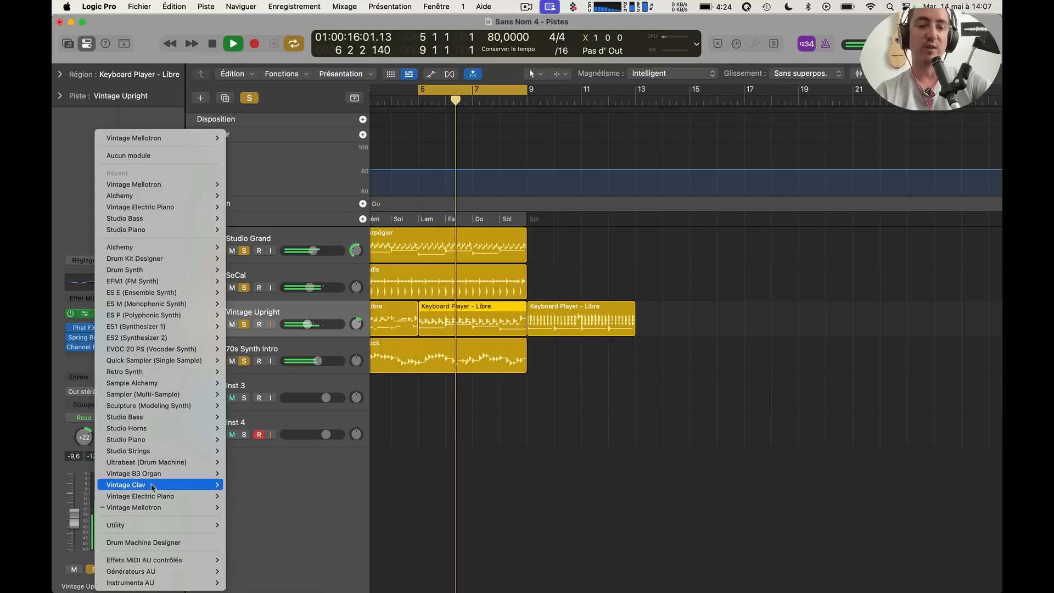
left_click(237, 496)
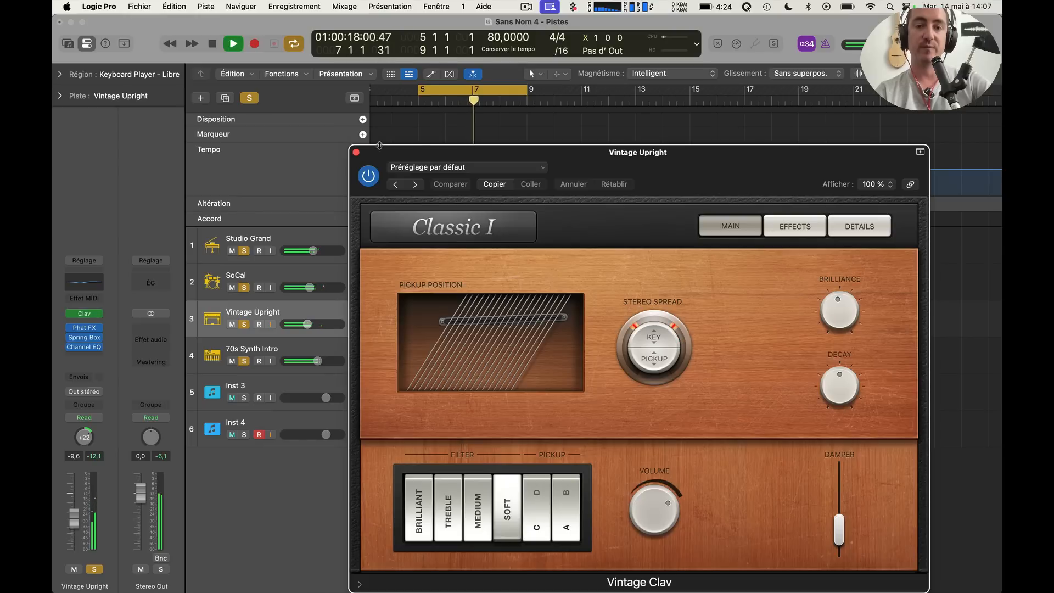
left_click(356, 153)
left_click_drag(307, 324, 316, 325)
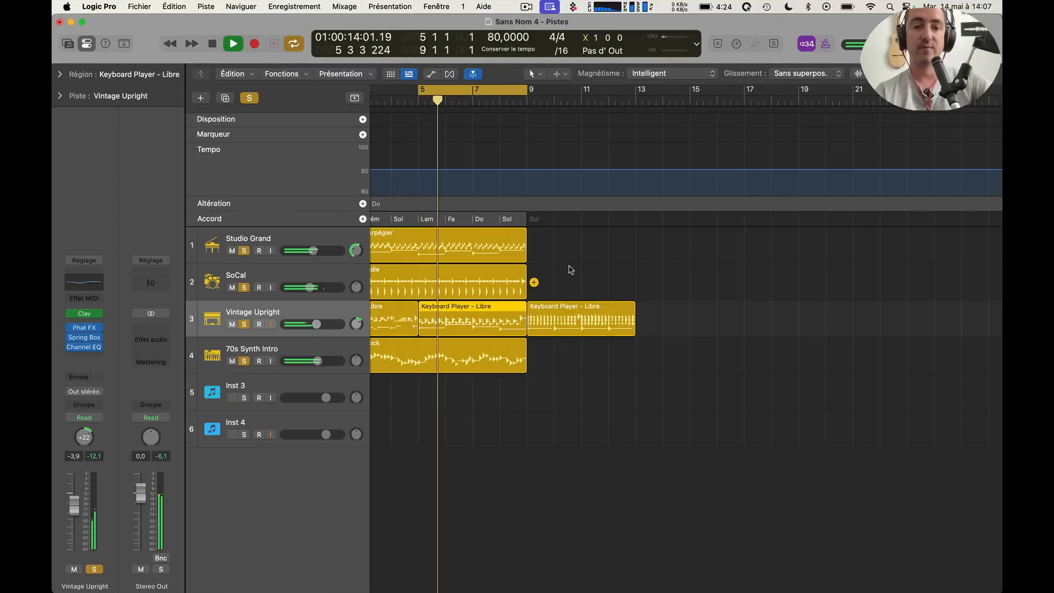
Create a manual pattern for the Disco indie Drummer region with kicks on steps 1 and 9 and snares on 5 and 13, and play it
left_click(445, 274)
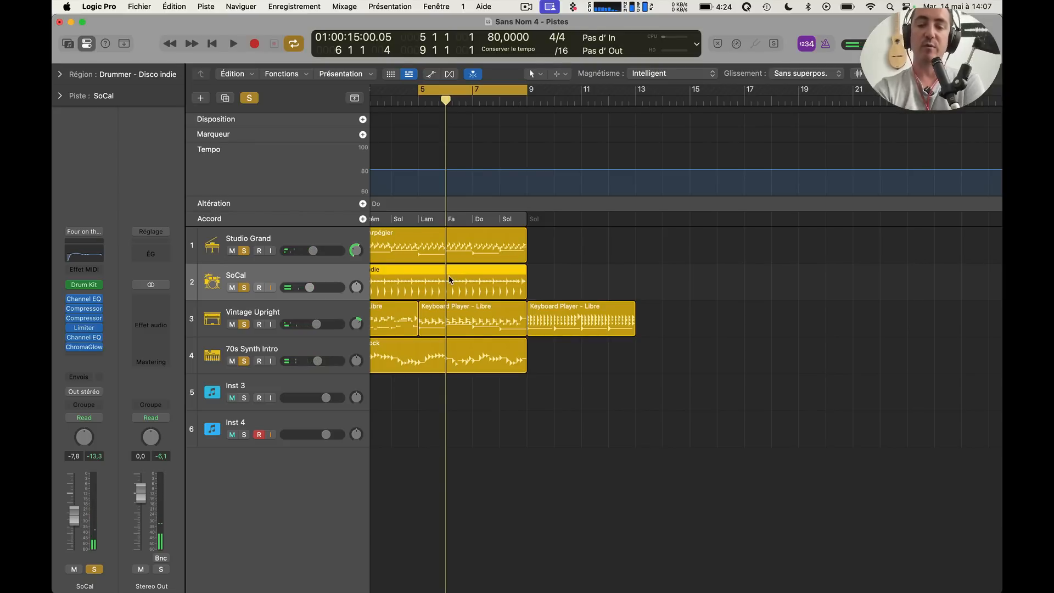
double_click(449, 277)
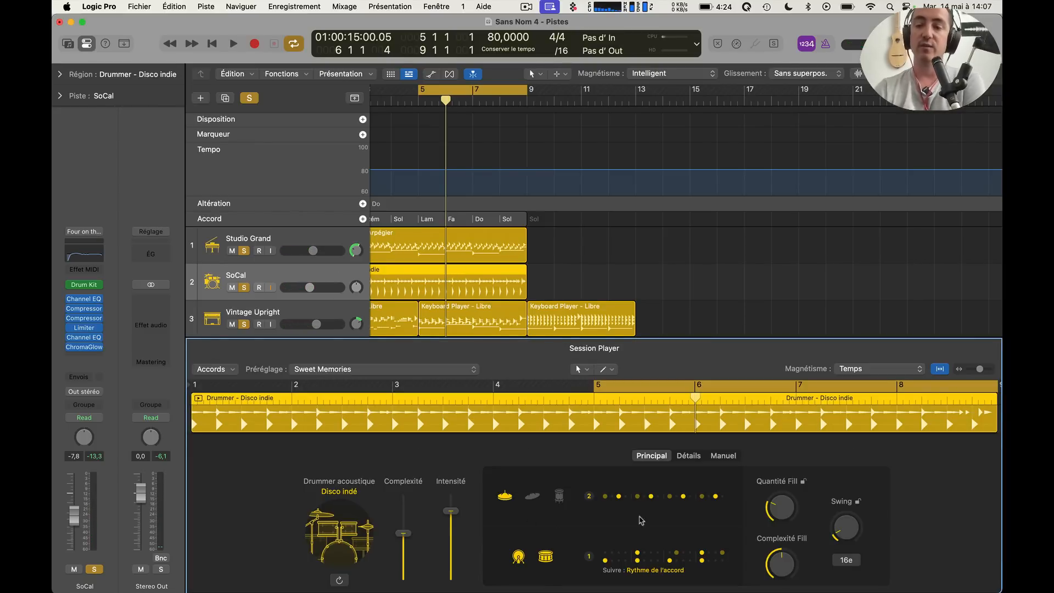
left_click(730, 458)
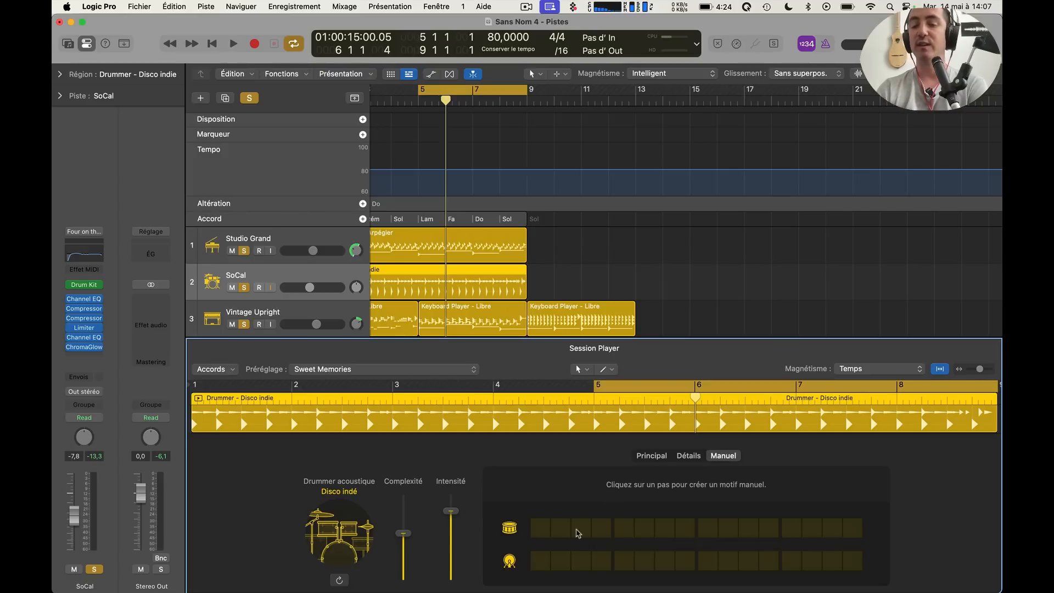
left_click(540, 560)
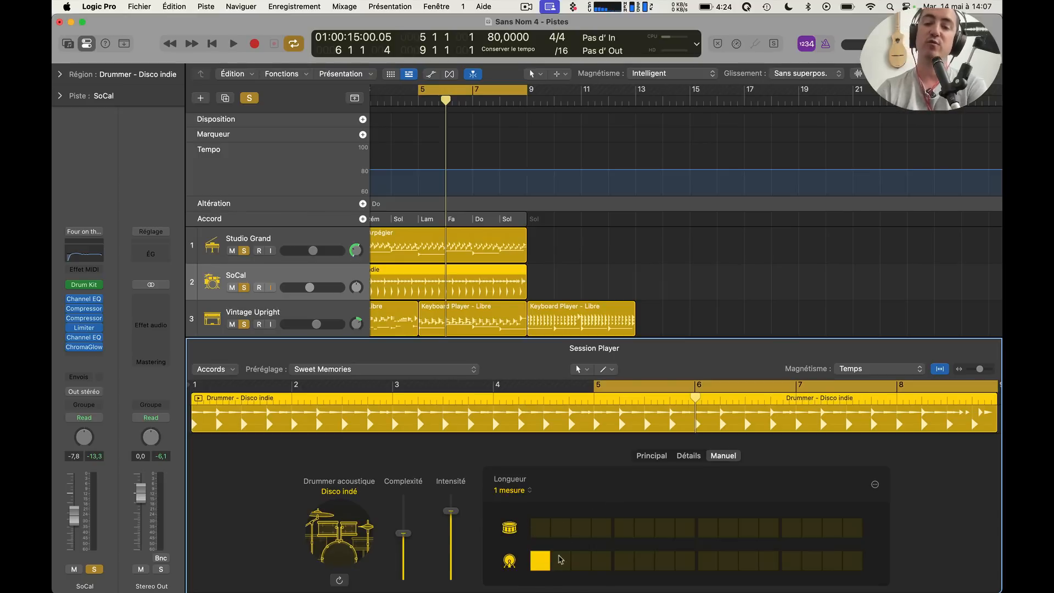
left_click(623, 528)
left_click(707, 560)
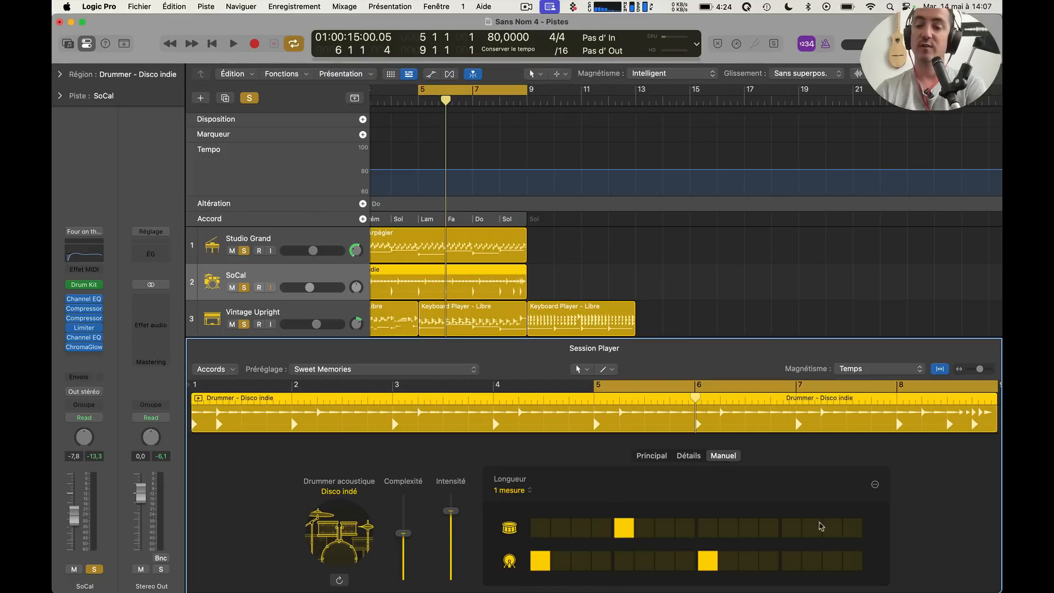
left_click(791, 527)
key("space")
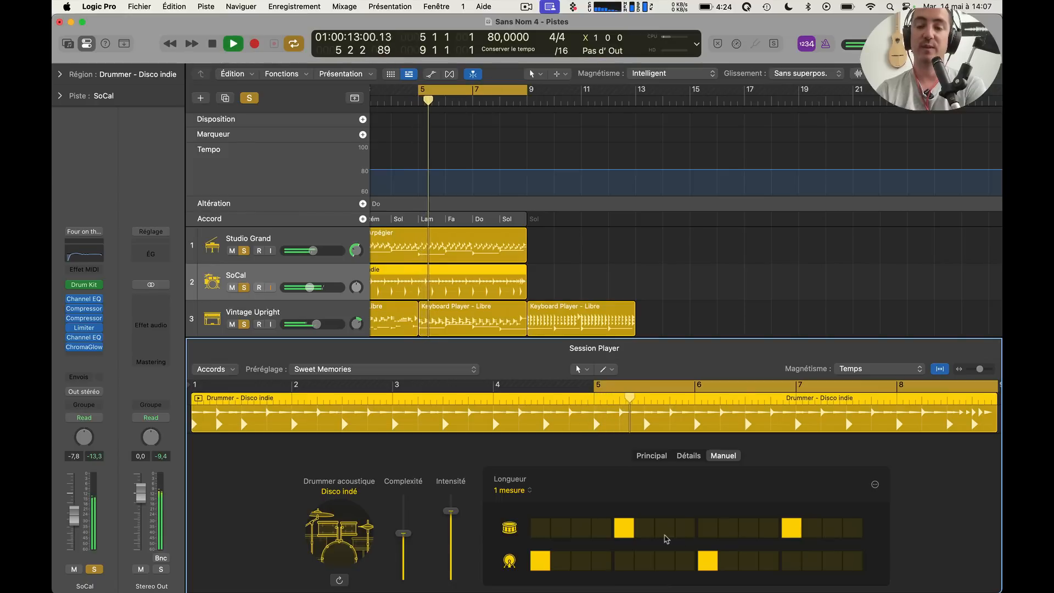
Add snare hits on steps 6 and 16 and set the manual pattern's length to 2 bars (2 mesures)
left_click(644, 527)
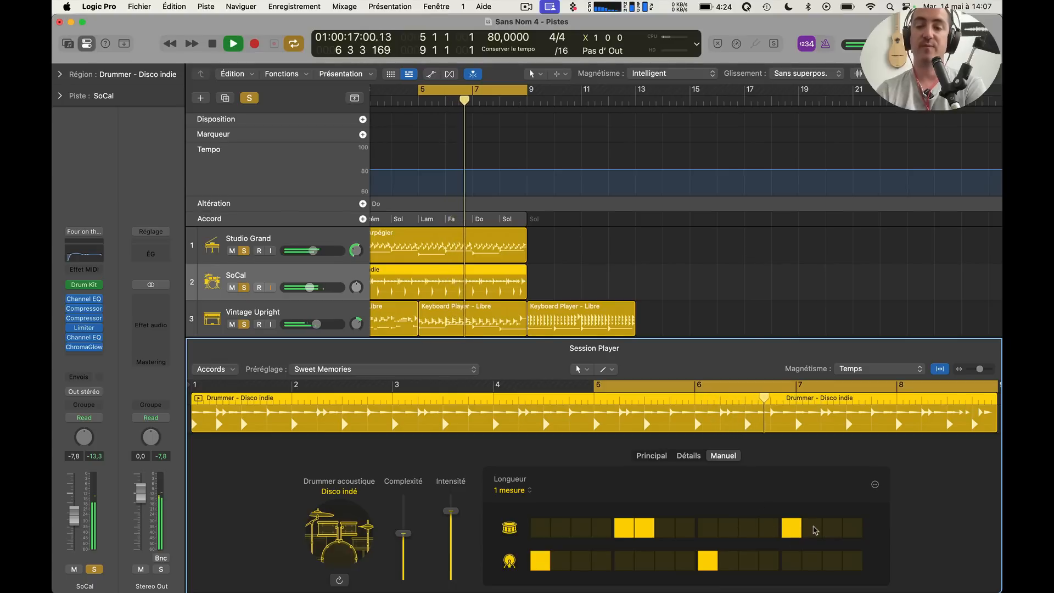
left_click(851, 528)
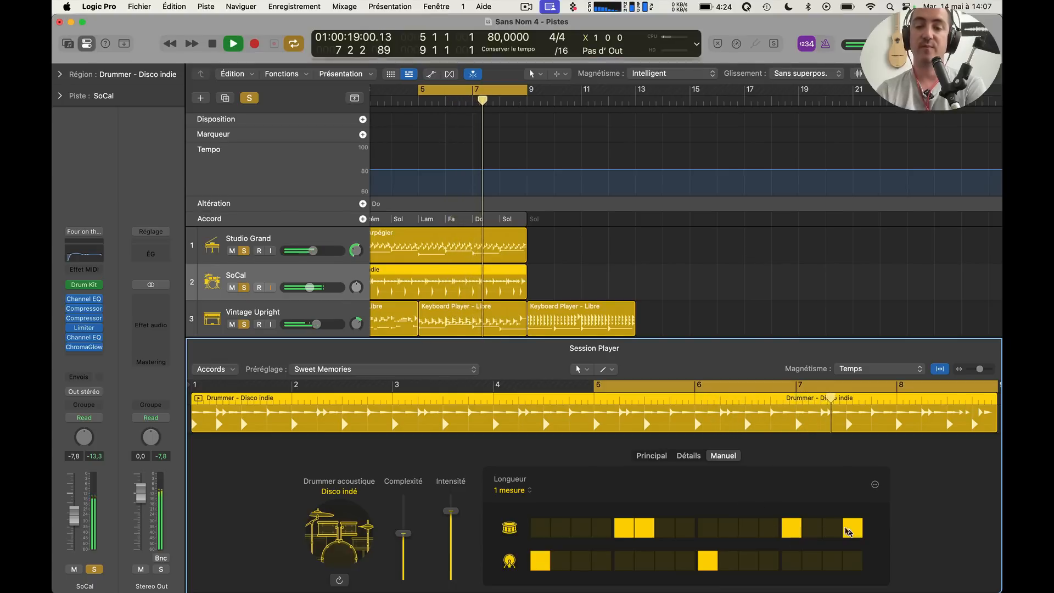
left_click(511, 490)
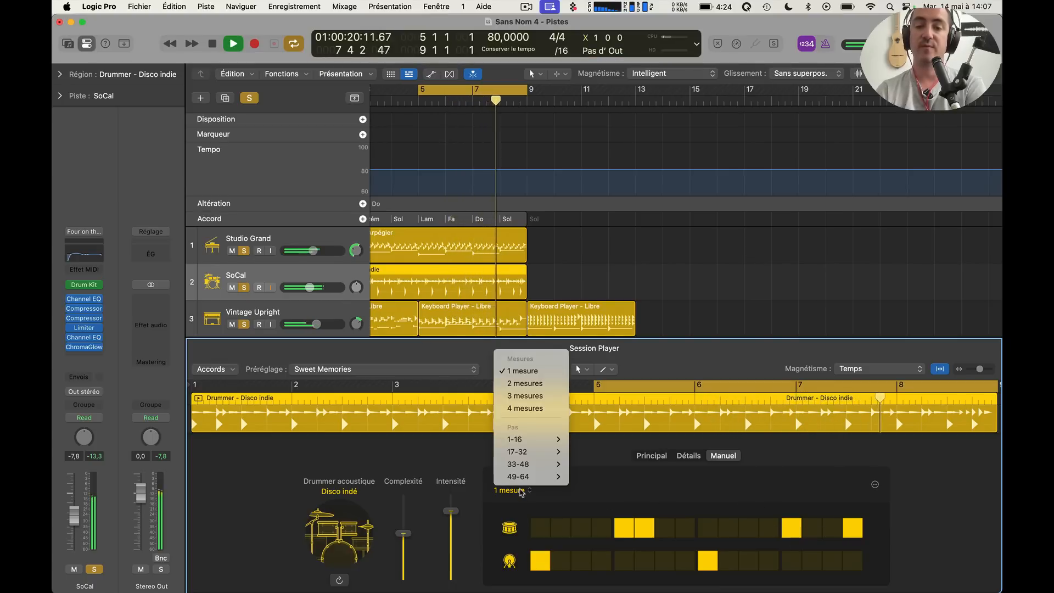
left_click(541, 384)
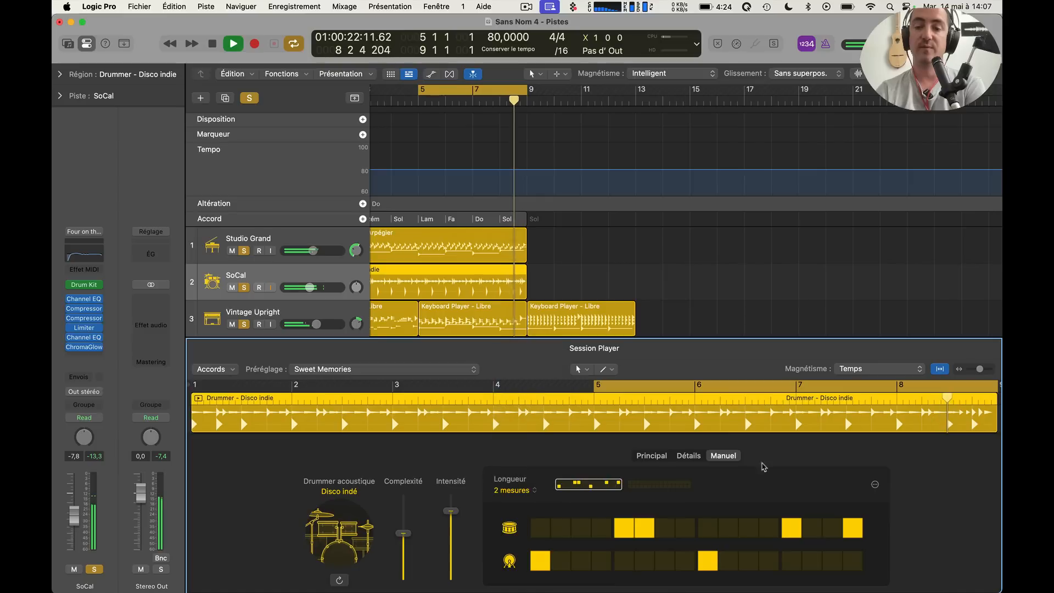
Program the pattern's second bar with snares on steps 4, 5, 8 and 13 and a kick on step 9, and stop playback
left_click(670, 486)
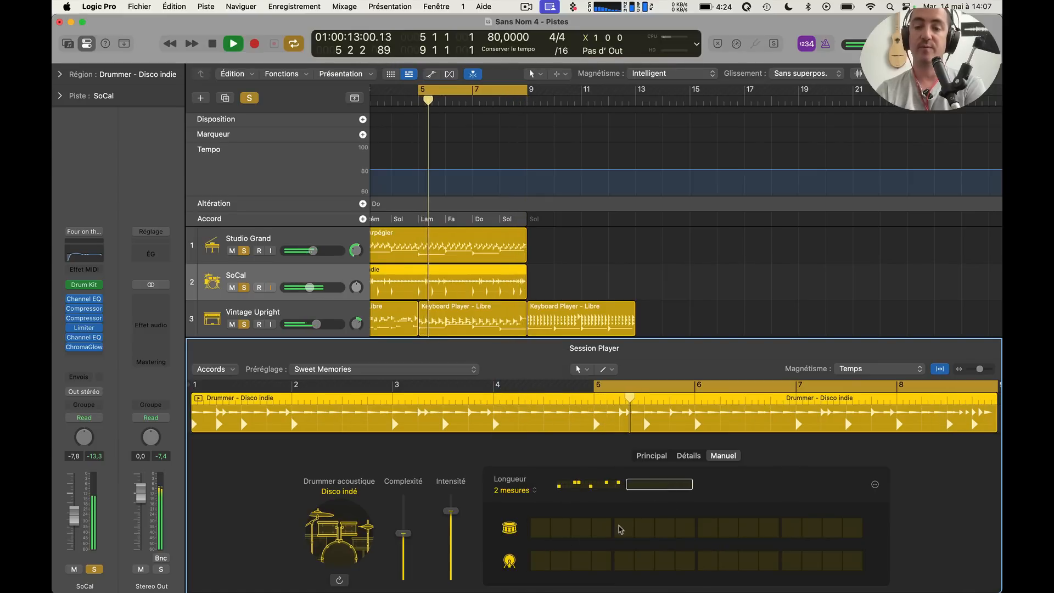
left_click(645, 530)
left_click(624, 530)
left_click(705, 560)
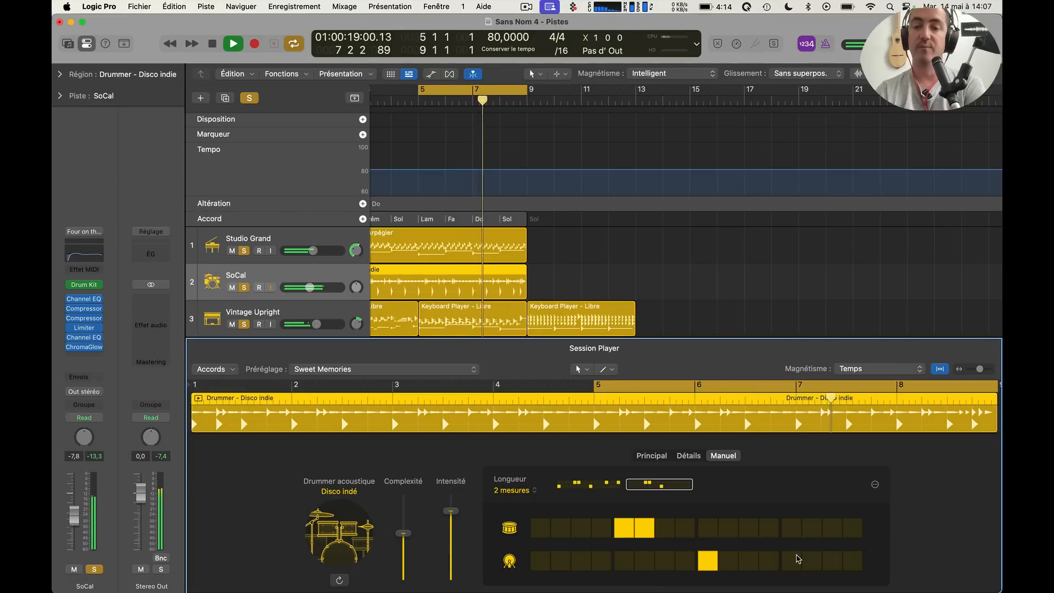
left_click(790, 527)
left_click(638, 527)
left_click(684, 527)
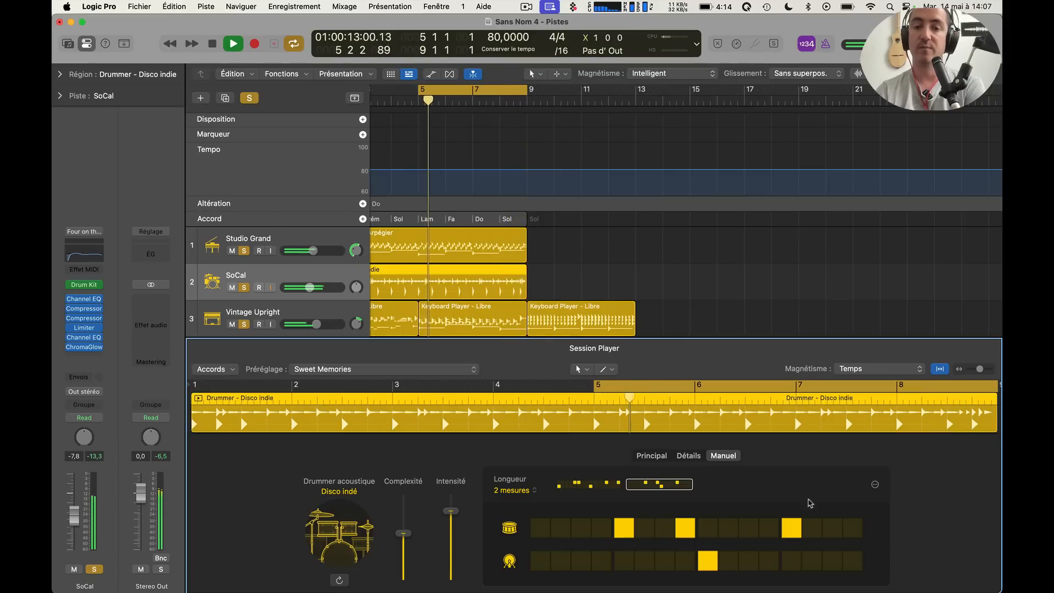
left_click(603, 530)
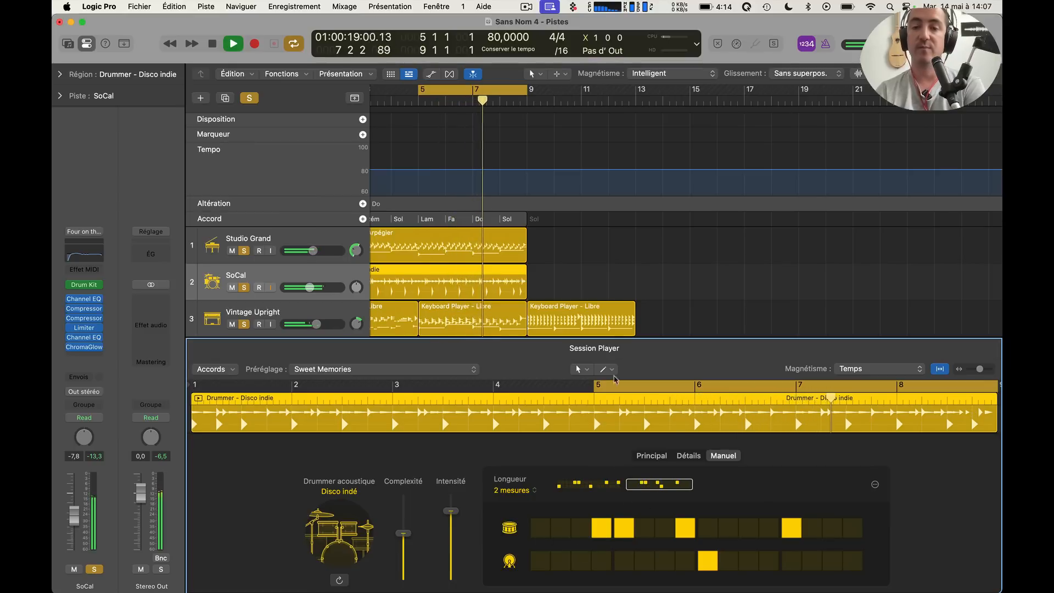
key("space")
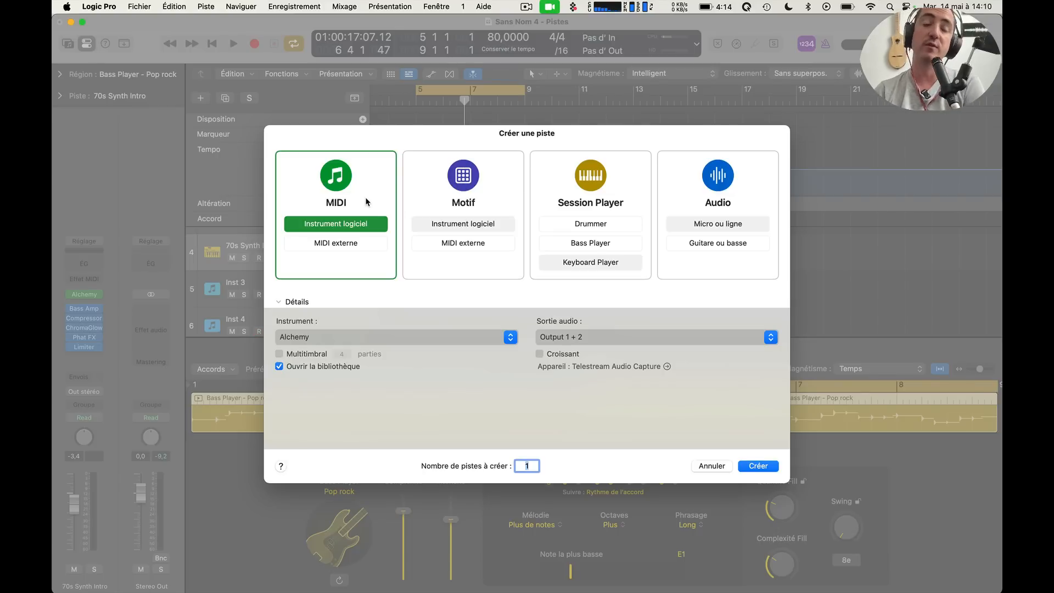
Create one software instrument track with the stereo Studio Piano instrument
left_click(503, 339)
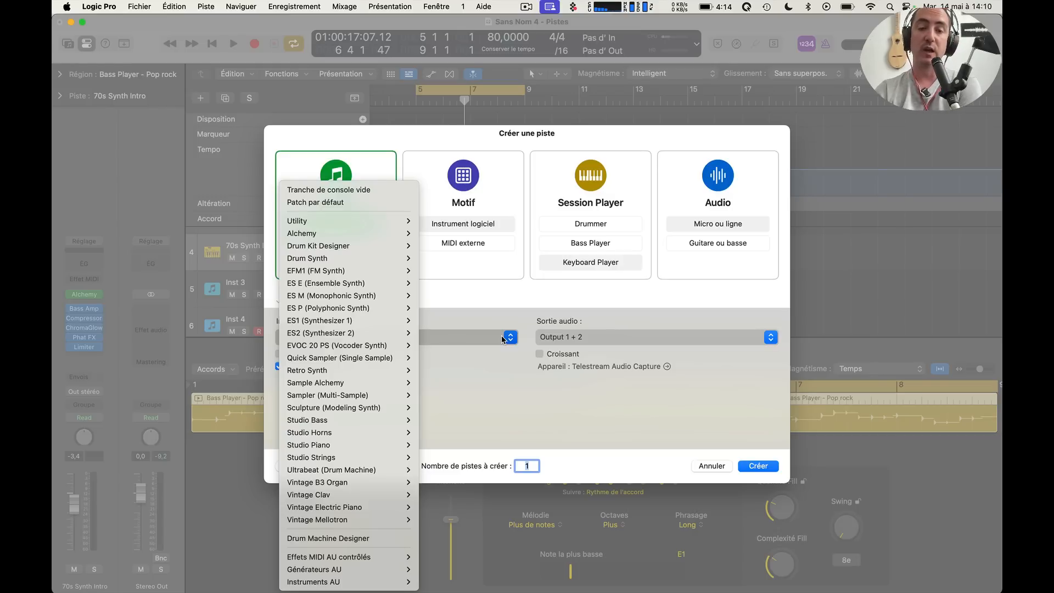
mouse_move(346, 446)
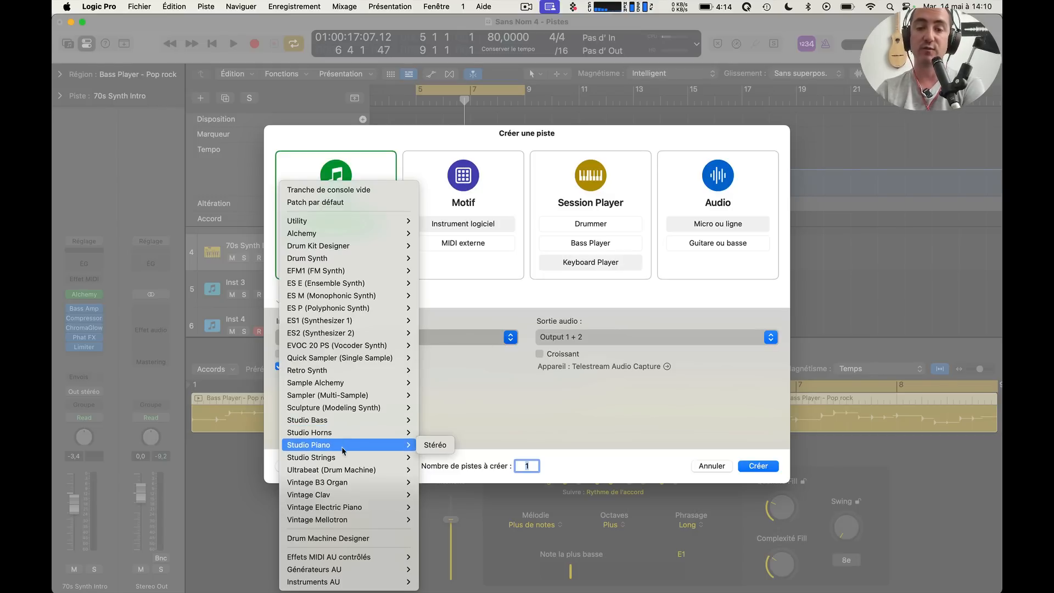
left_click(429, 448)
left_click(759, 466)
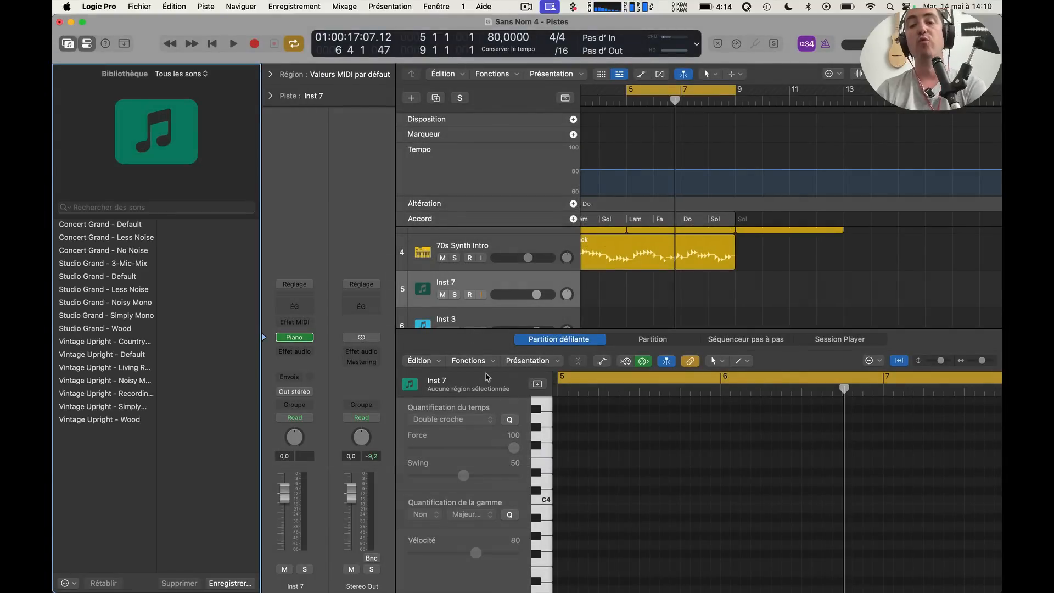
Open Musical Typing (Saisie musicale), record-enable the new Studio Piano track and play test notes, moving the keyboard window clear of the track list
key("super+k")
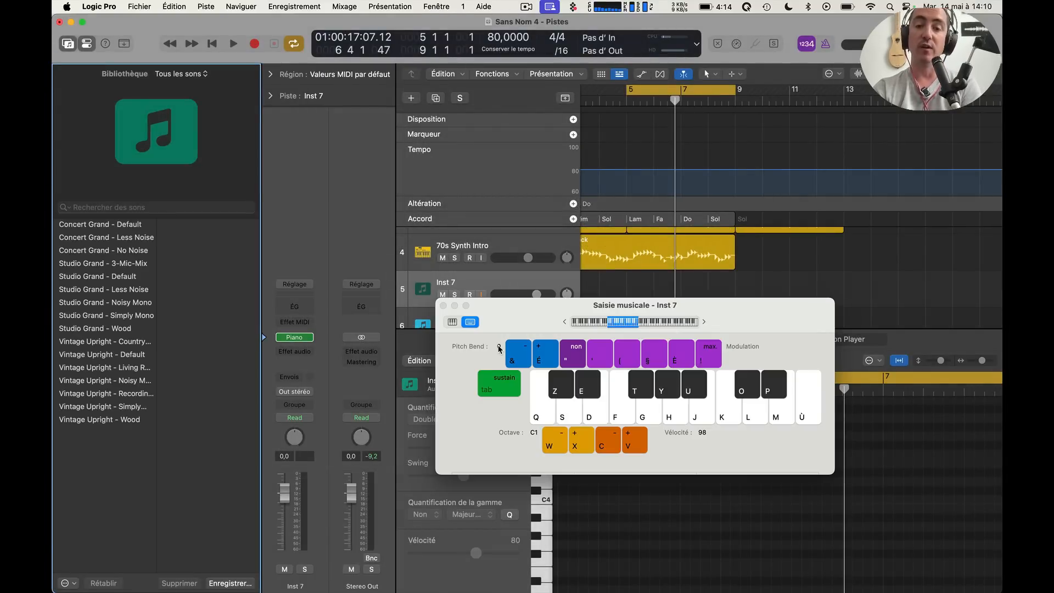
key("s")
key("f")
key("j")
key("l")
left_click(471, 294)
key("s")
key("f")
key("l")
left_click_drag(517, 315, 664, 397)
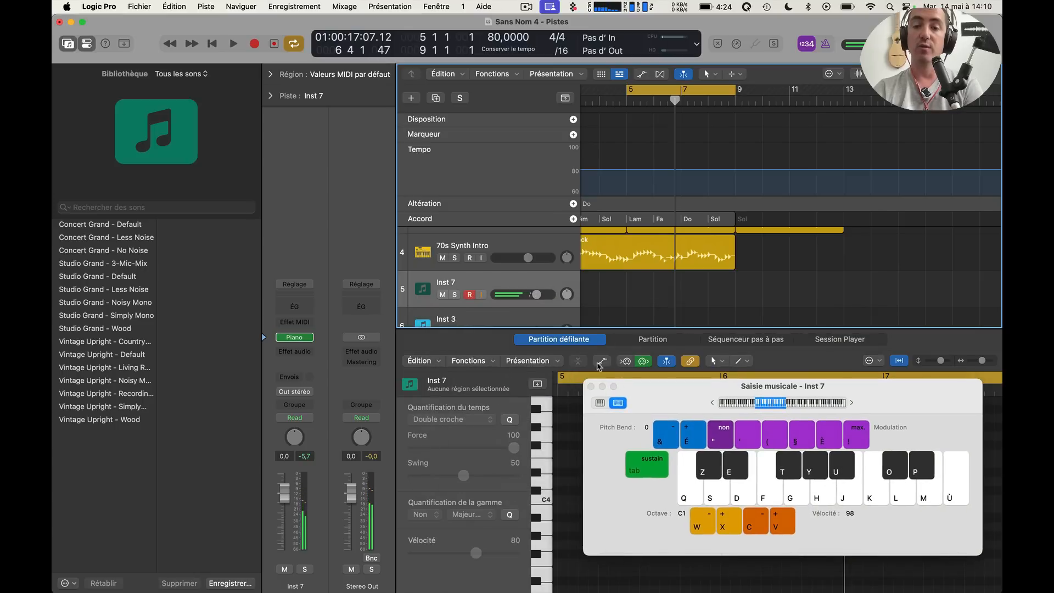
key("e")
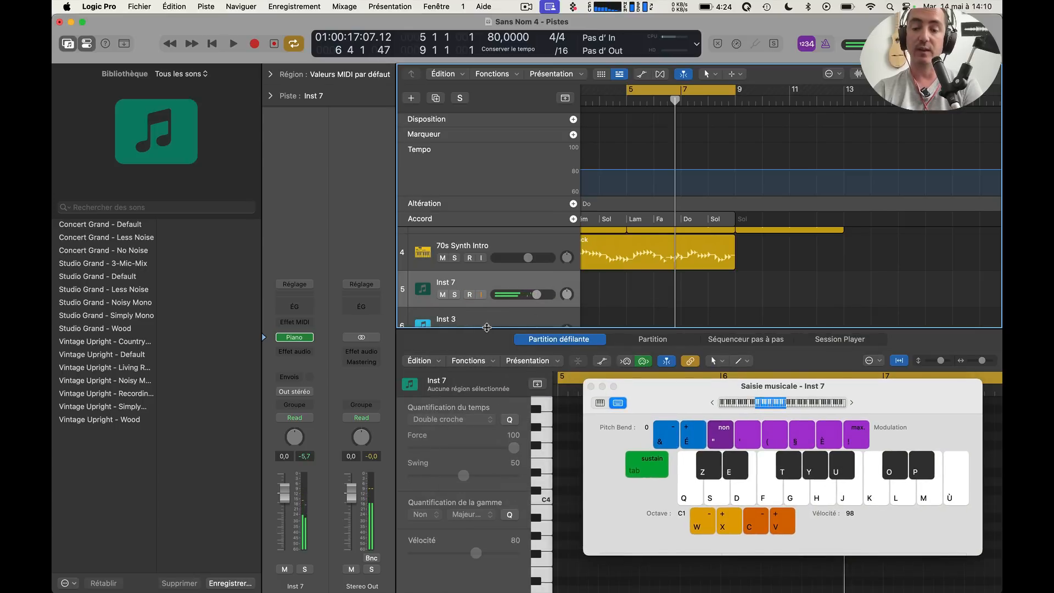
Close the lower editor area to show all tracks and turn off record-enable on the Inst 4 track
key("b")
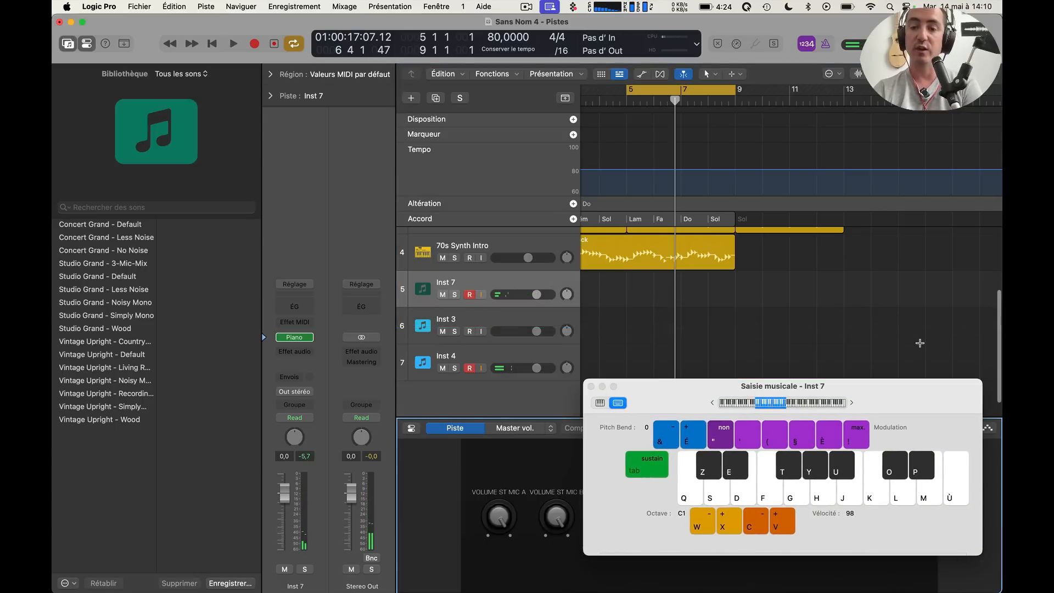
key("b")
left_click(470, 471)
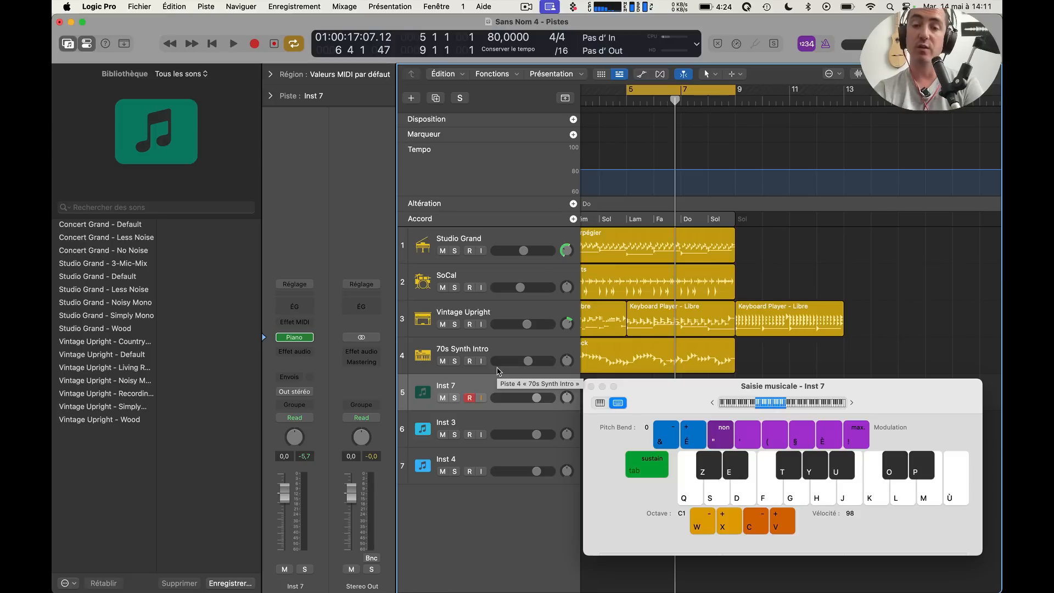
Play a series of test notes and chords on the Studio Piano track Inst 7 with Musical Typing
key("q")
key("f")
key("m")
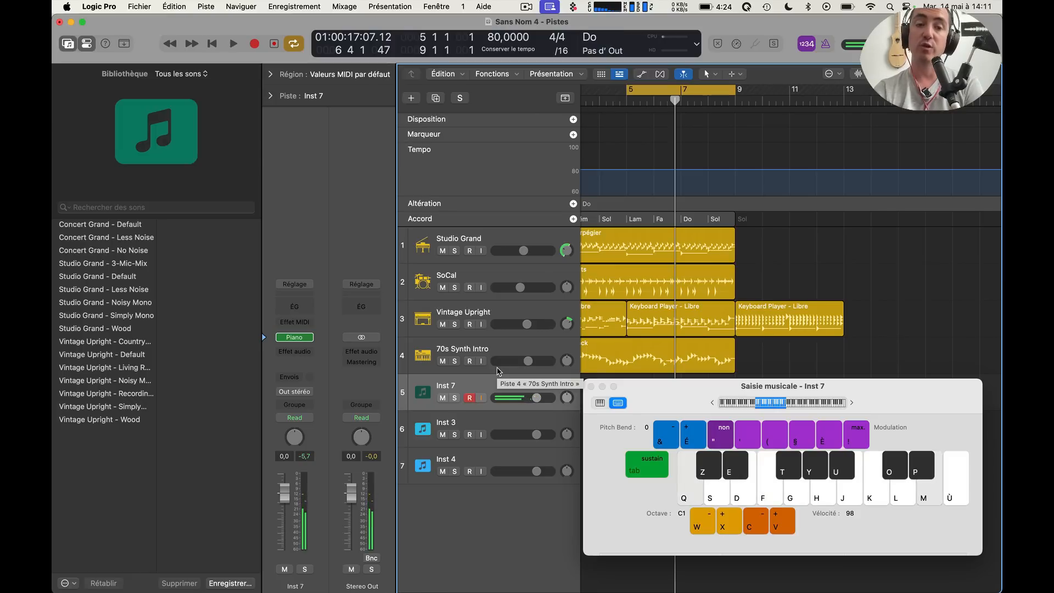
key("g")
key("s")
key("d")
key("k")
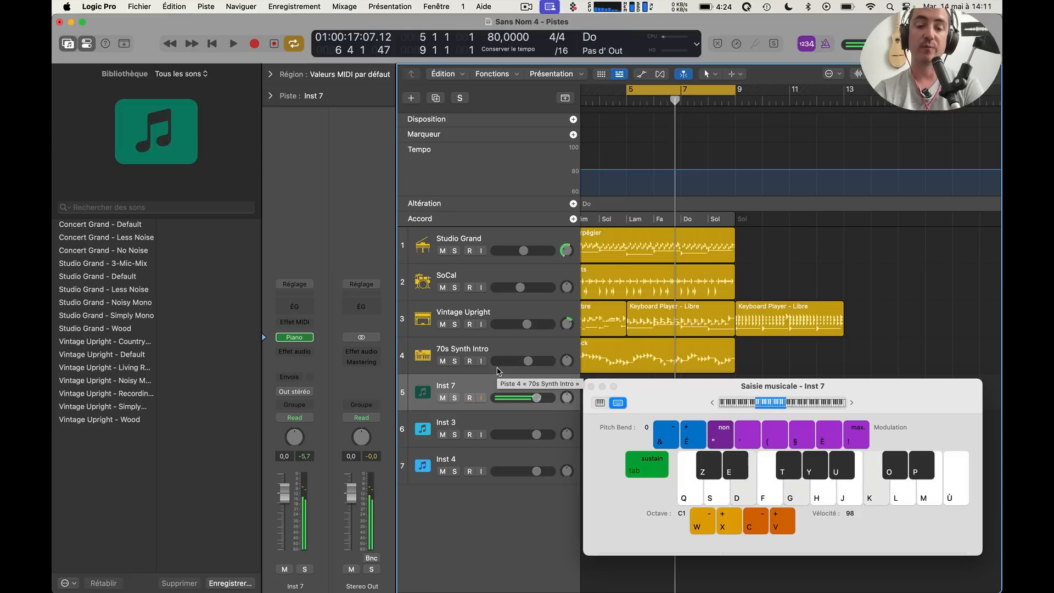
key("k")
key("l")
key("m")
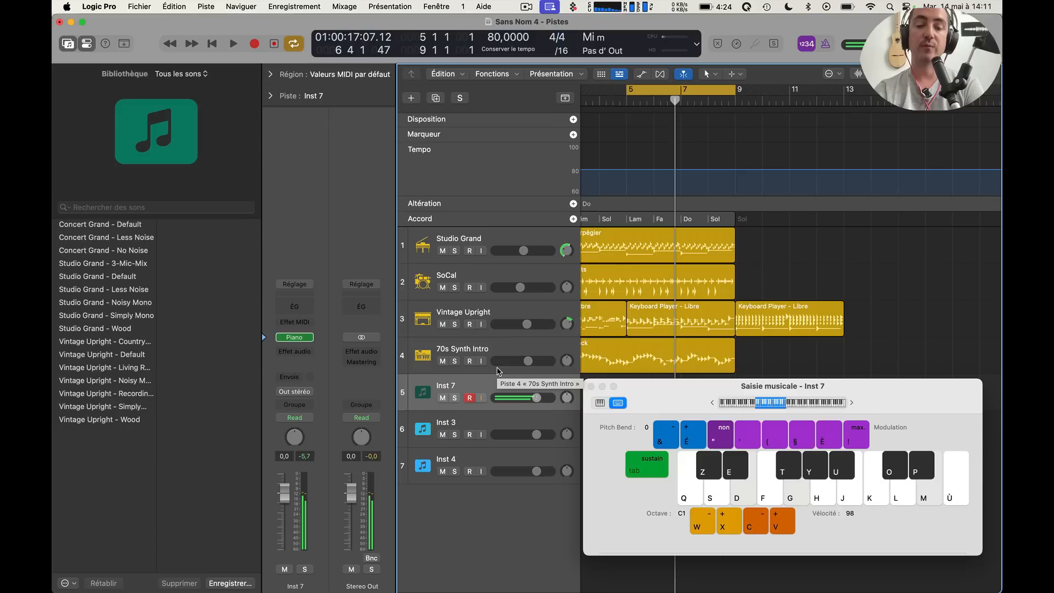
key("j")
key("f")
key("q")
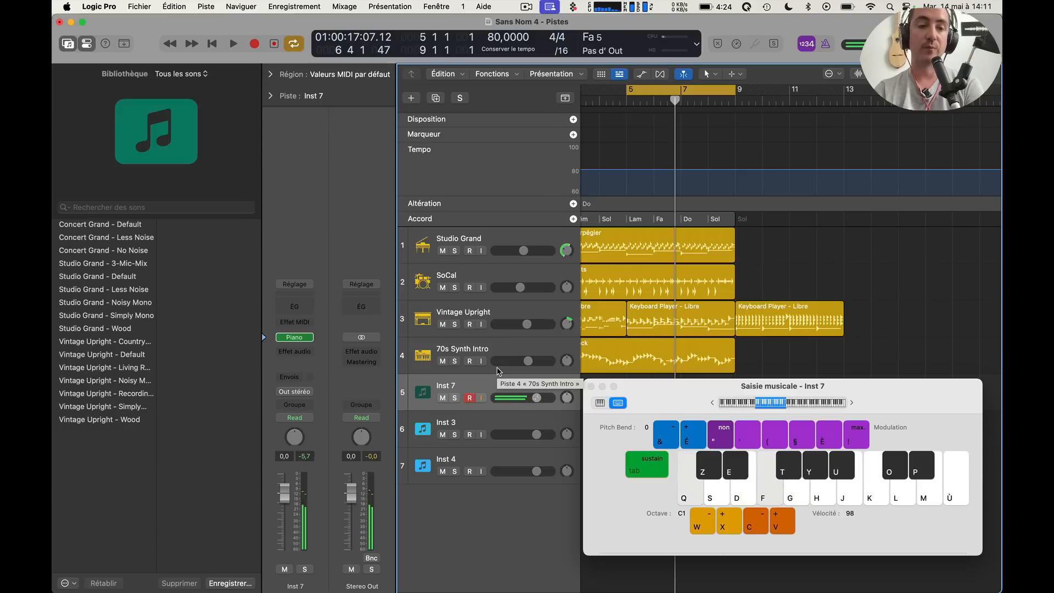
Load the Vintage Upright - Country Club preset on the Studio Piano track and play test notes with it
left_click(112, 341)
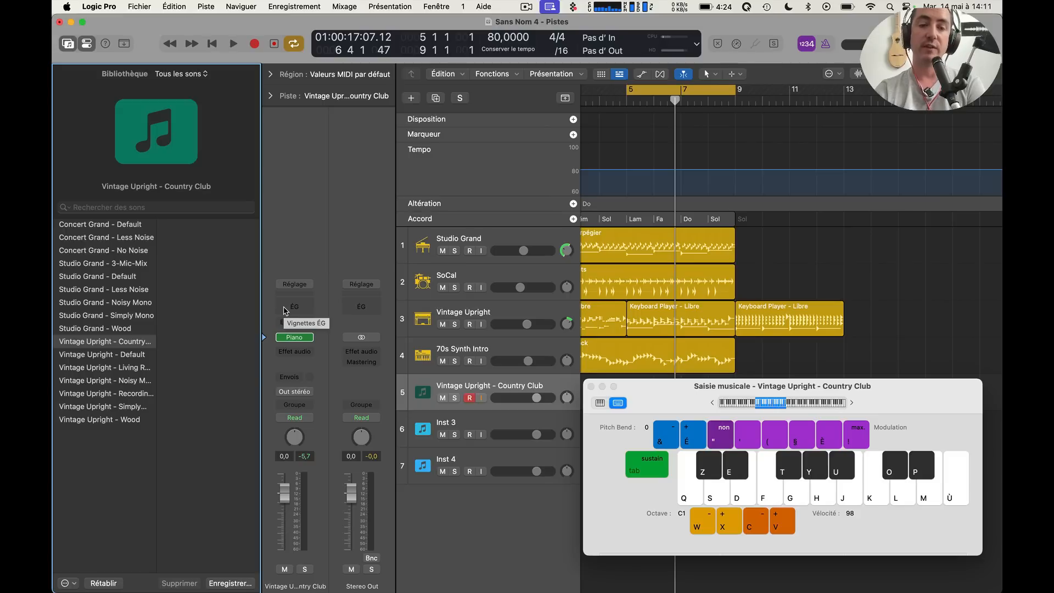
key("s")
key("g")
key("j")
key("l")
key("k")
key("j")
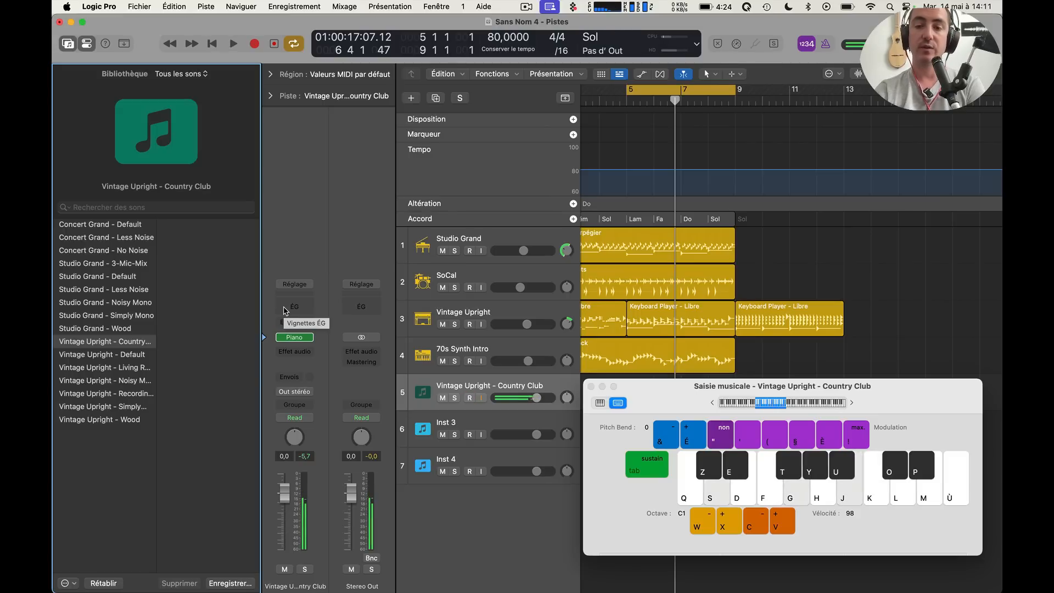
key("l")
key("m")
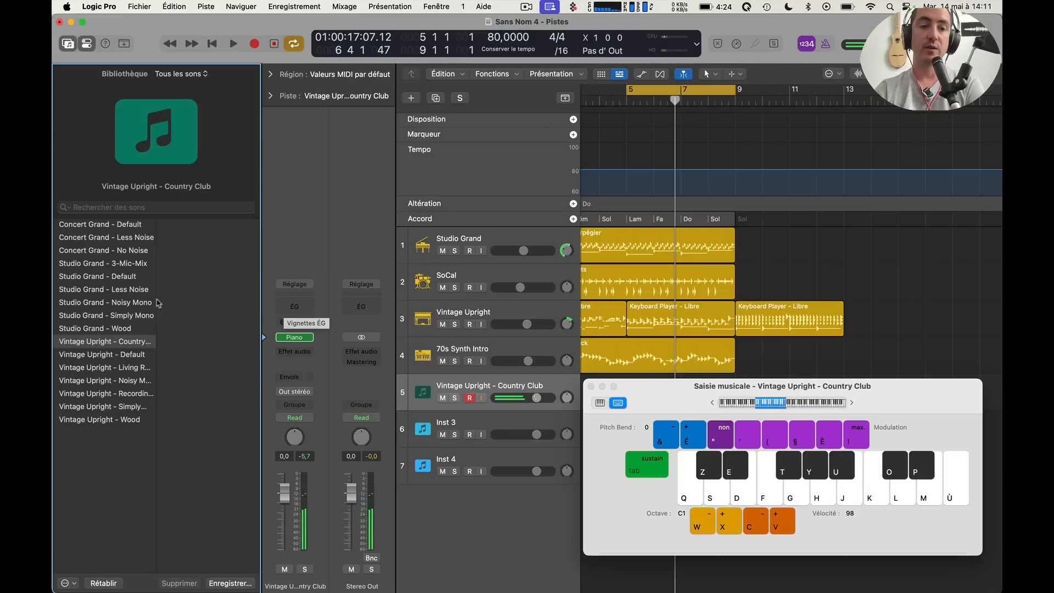
Load the Vintage Upright - Noisy Mono preset on the Studio Piano track and play test chords with it
left_click(125, 381)
key("s")
key("g")
key("j")
key("l")
key("k")
key("m")
key("j")
key("f")
key("k")
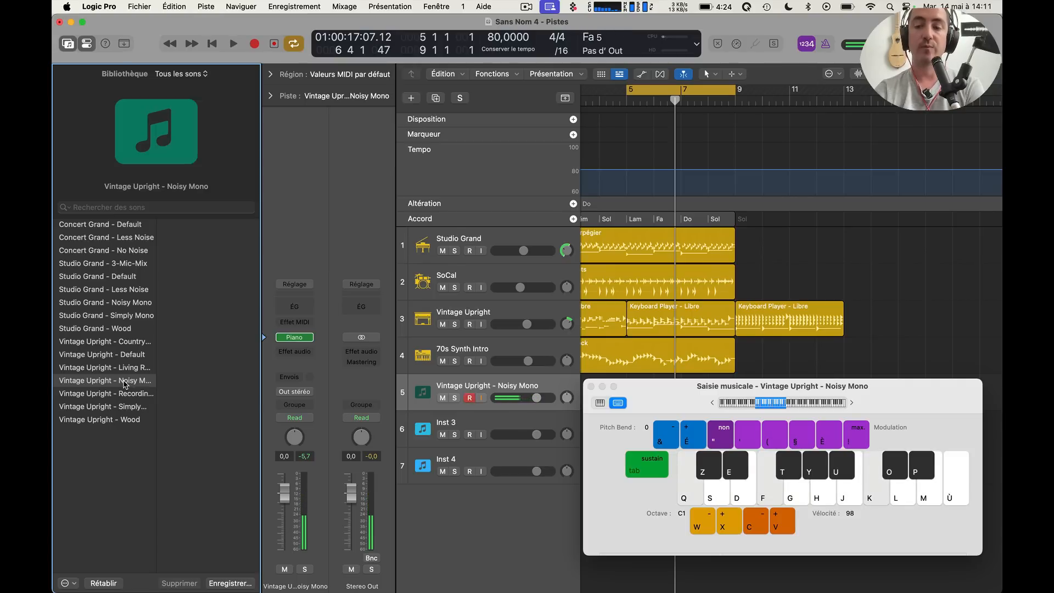
key("m")
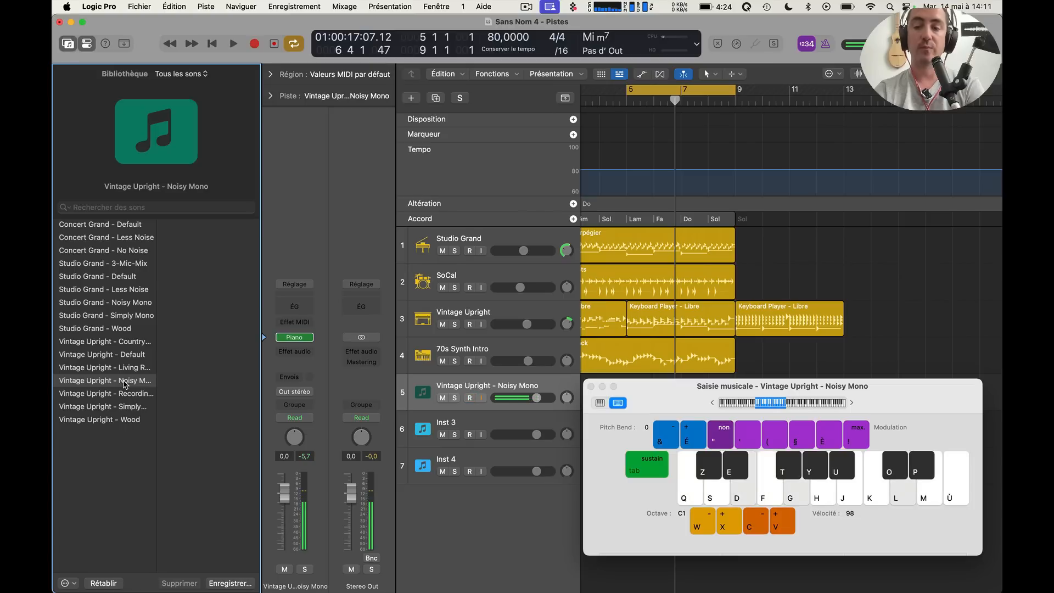
key("m")
key("l")
key("m")
key("q")
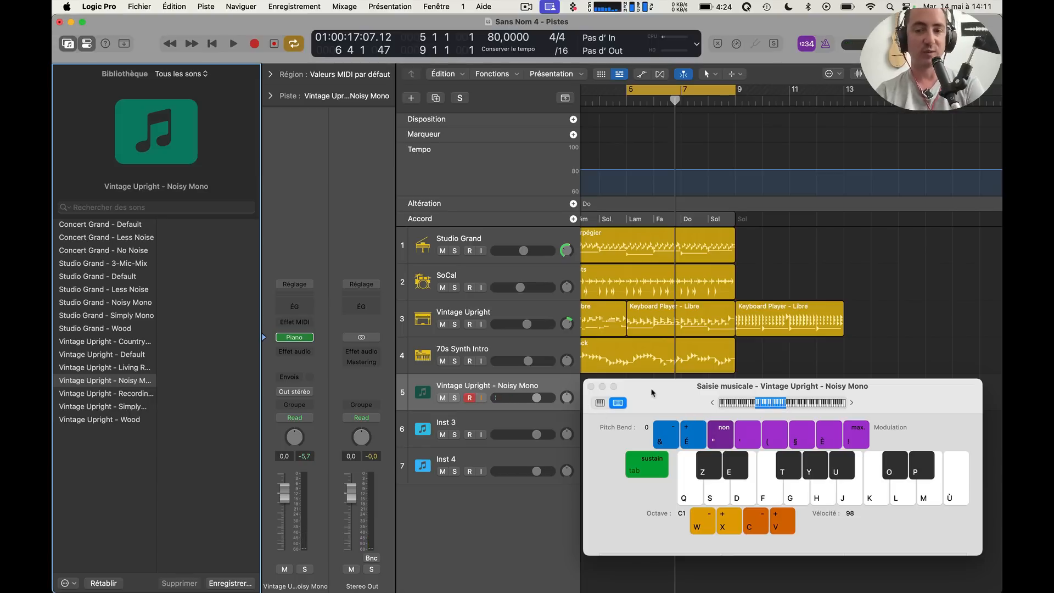
Turn off record-enable on the Vintage Upright - Noisy Mono track and record-enable the bass track Inst 4
left_click(492, 419)
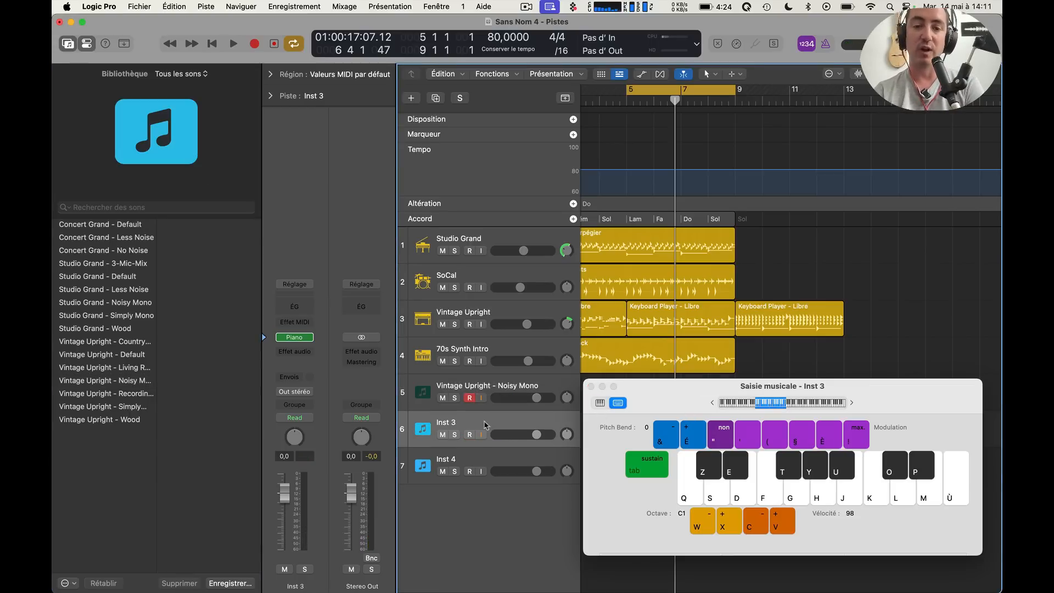
left_click(481, 453)
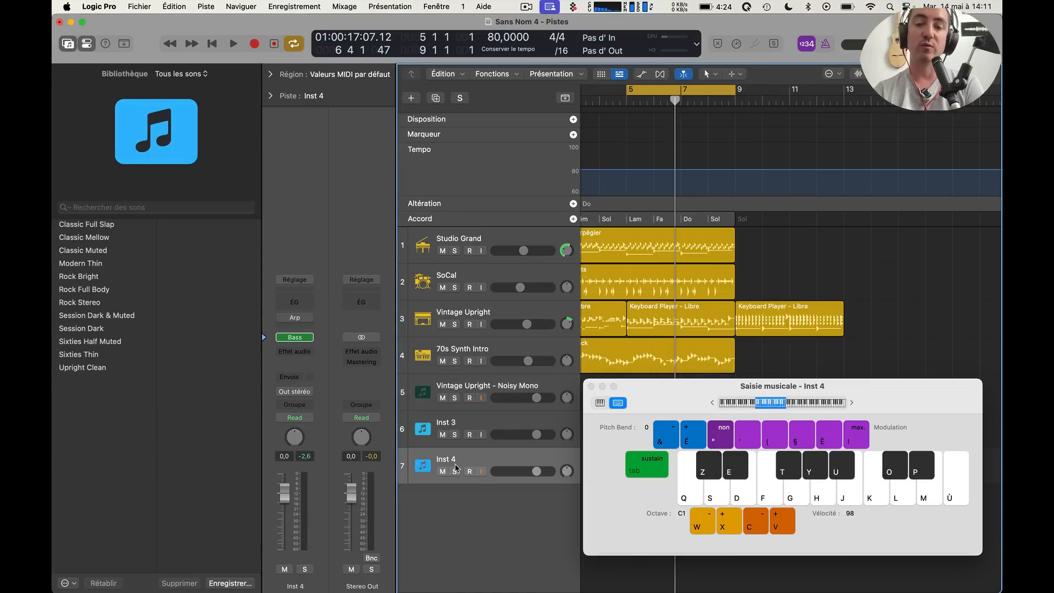
left_click(469, 396)
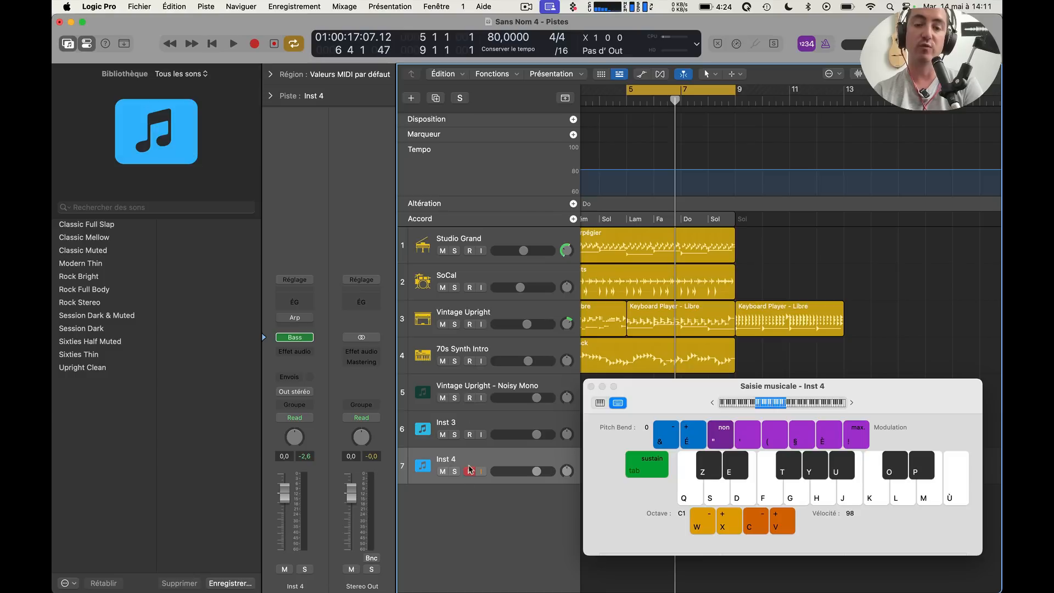
left_click(469, 469)
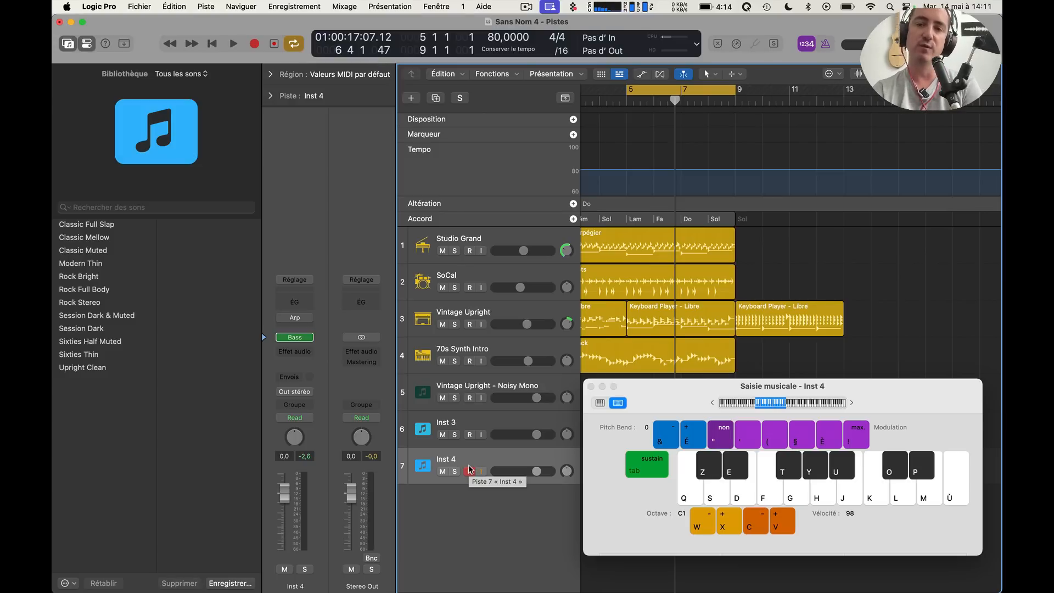
Play a short test bass line on the Inst 4 track with Musical Typing
key("q")
key("f")
key("q")
key("f")
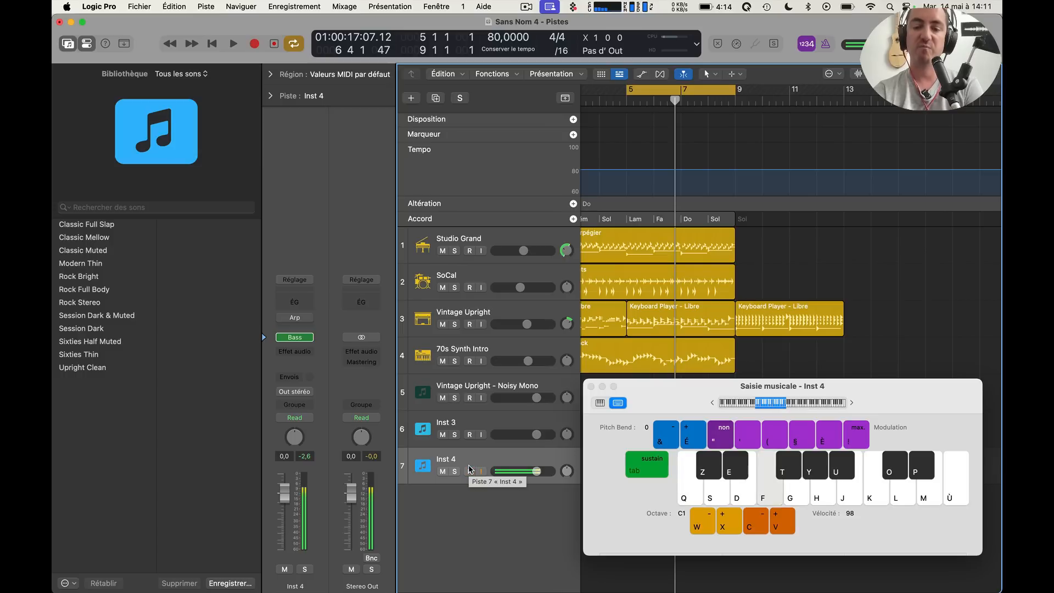
key("h")
key("g")
key("f")
key("g")
key("q")
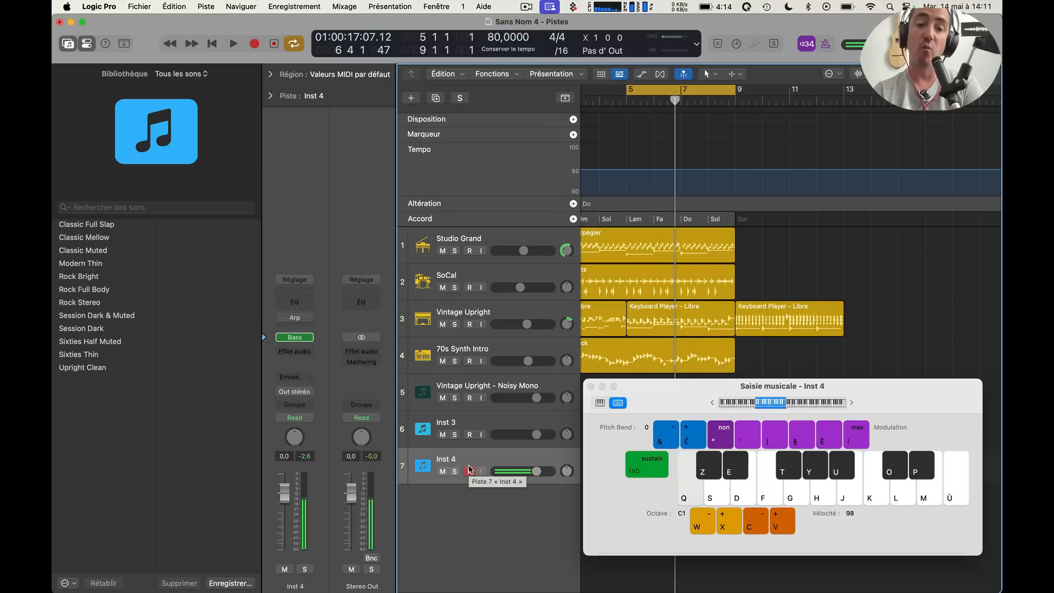
Open the Studio Bass plug-in on Inst 4, move its window clear of the on-screen keys and play test notes
left_click(296, 337)
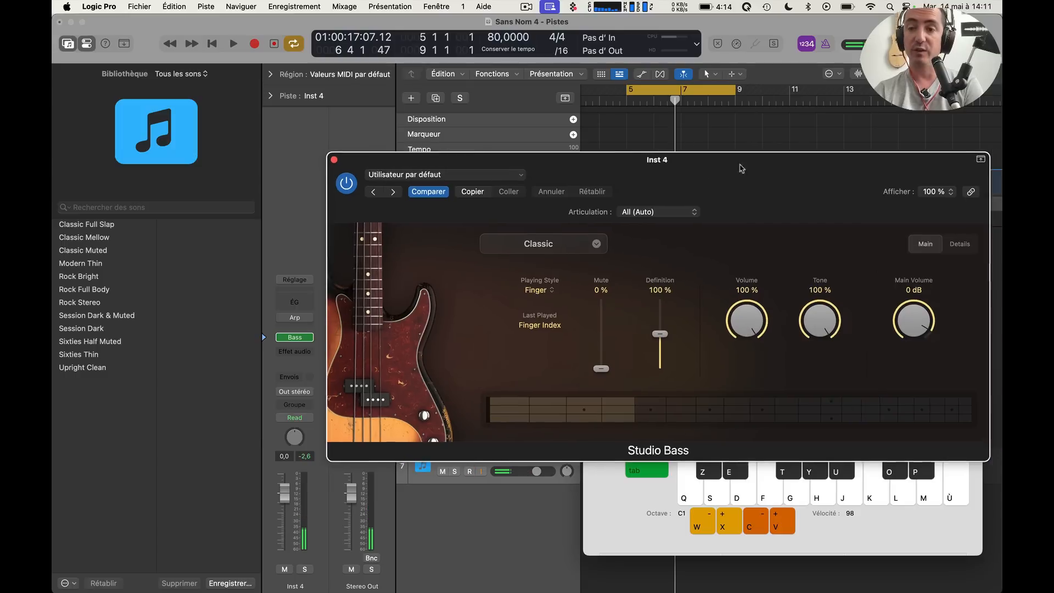
left_click_drag(771, 175, 674, 144)
key("f")
key("g")
key("h")
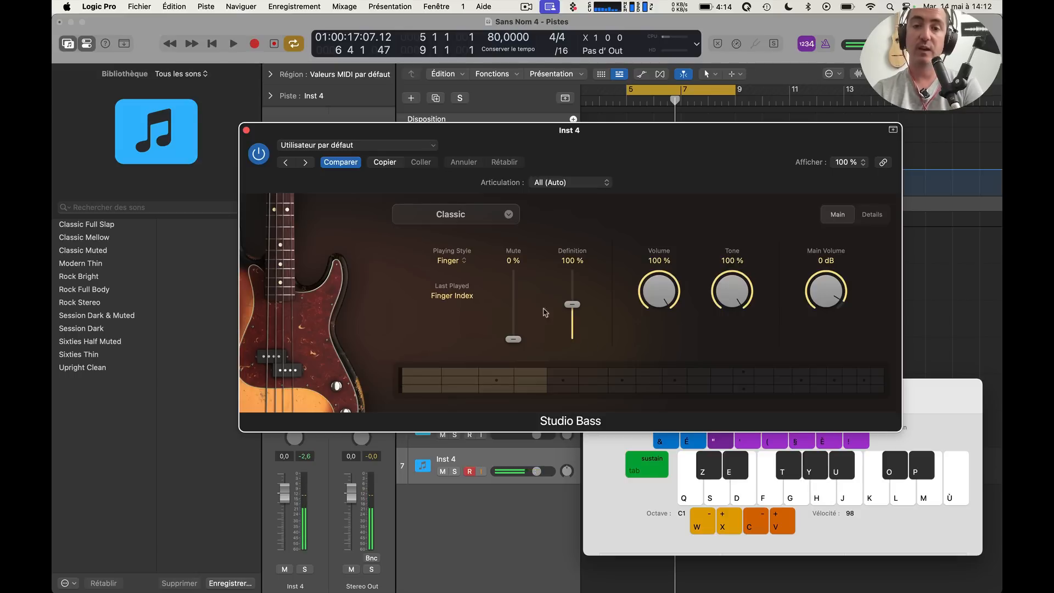
Set Studio Bass's Playing Style to Pick and play a test bass line with it
left_click(461, 261)
left_click(459, 291)
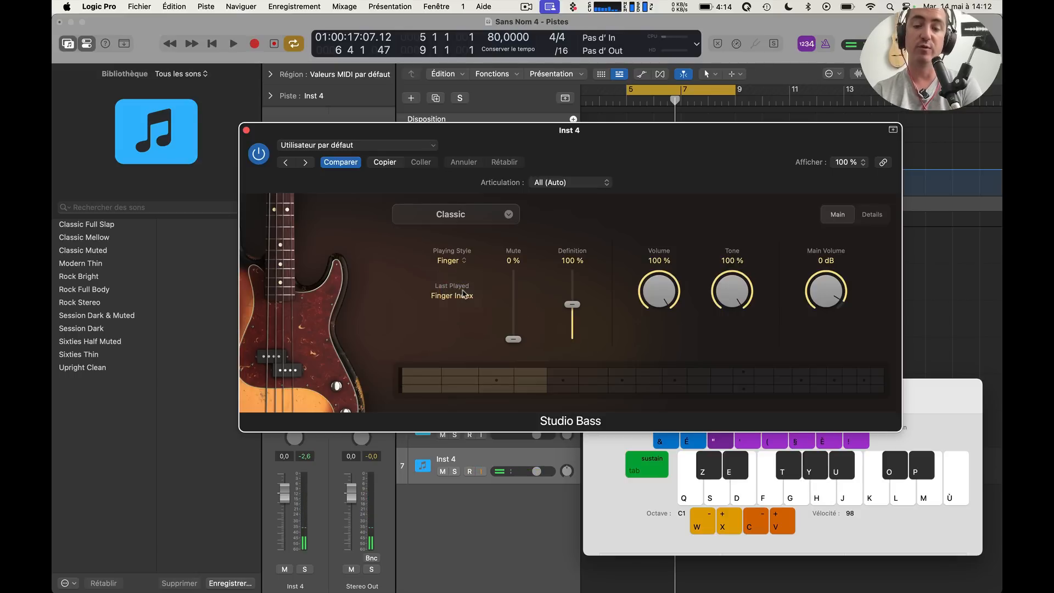
key("q")
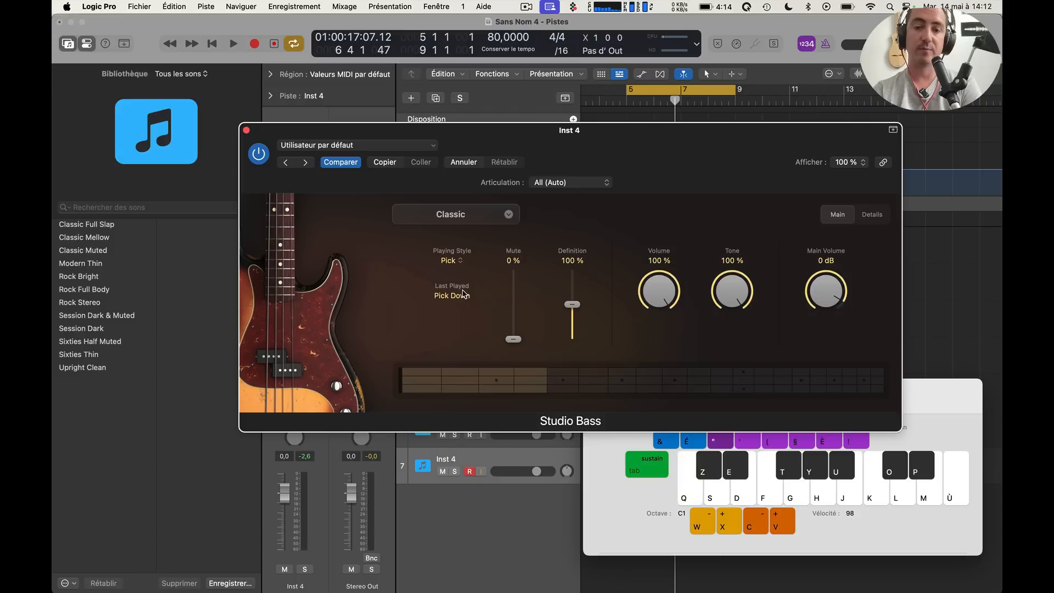
key("f")
key("h")
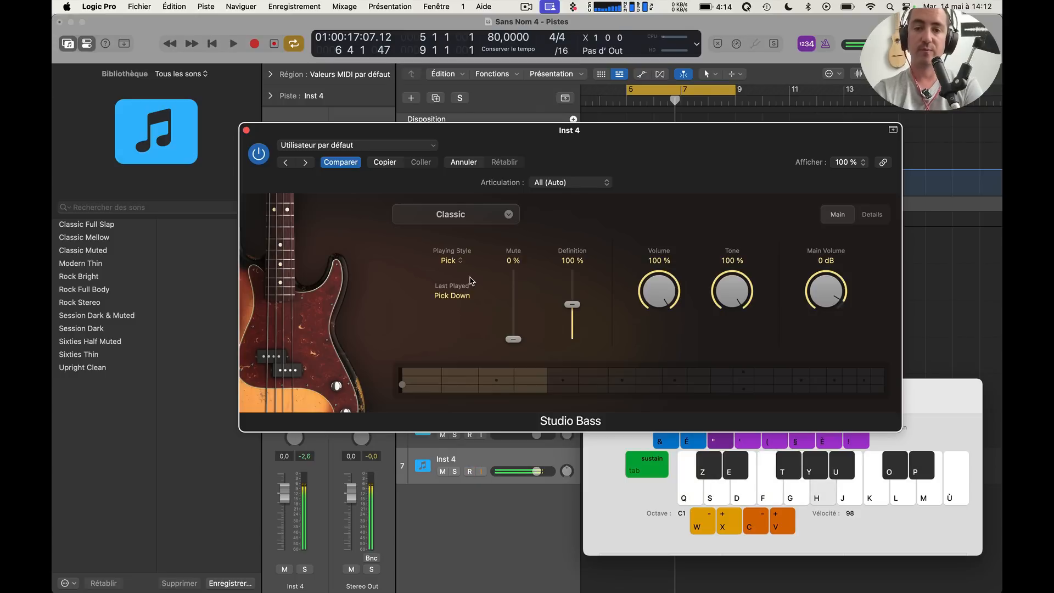
key("g")
key("q")
key("f")
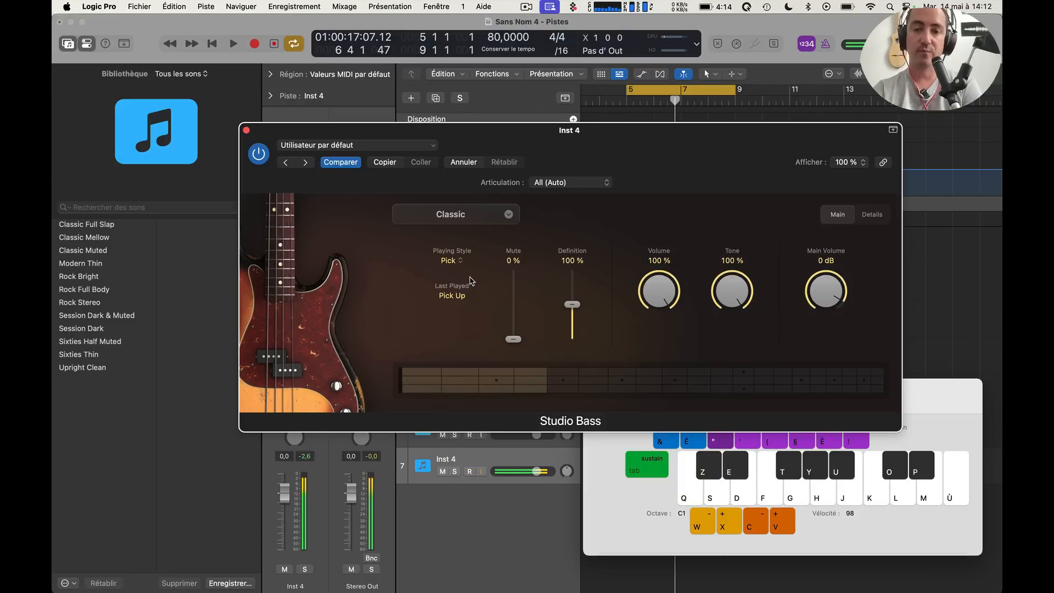
key("h")
key("g")
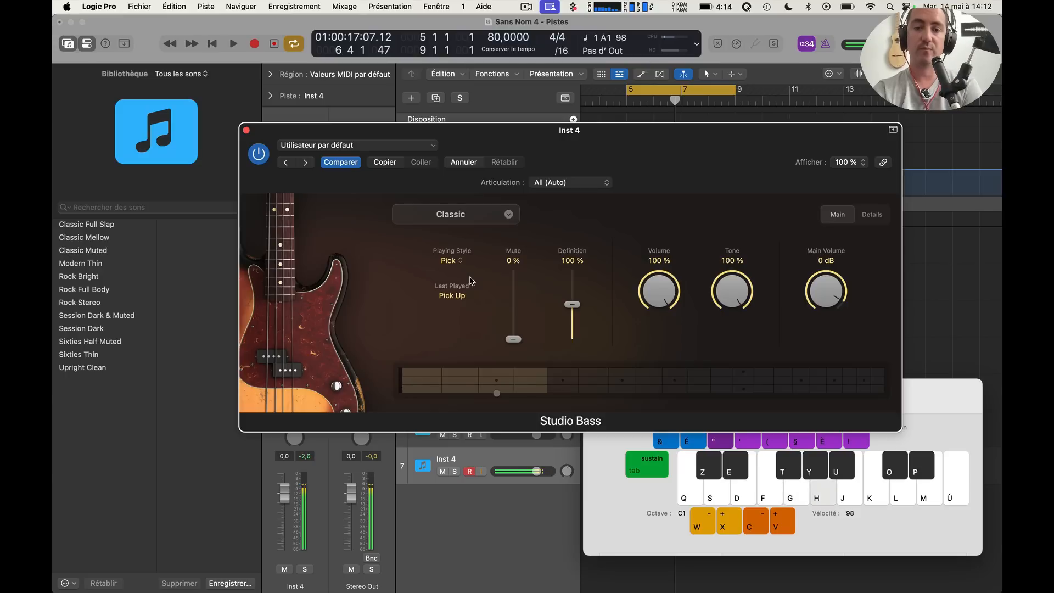
key("q")
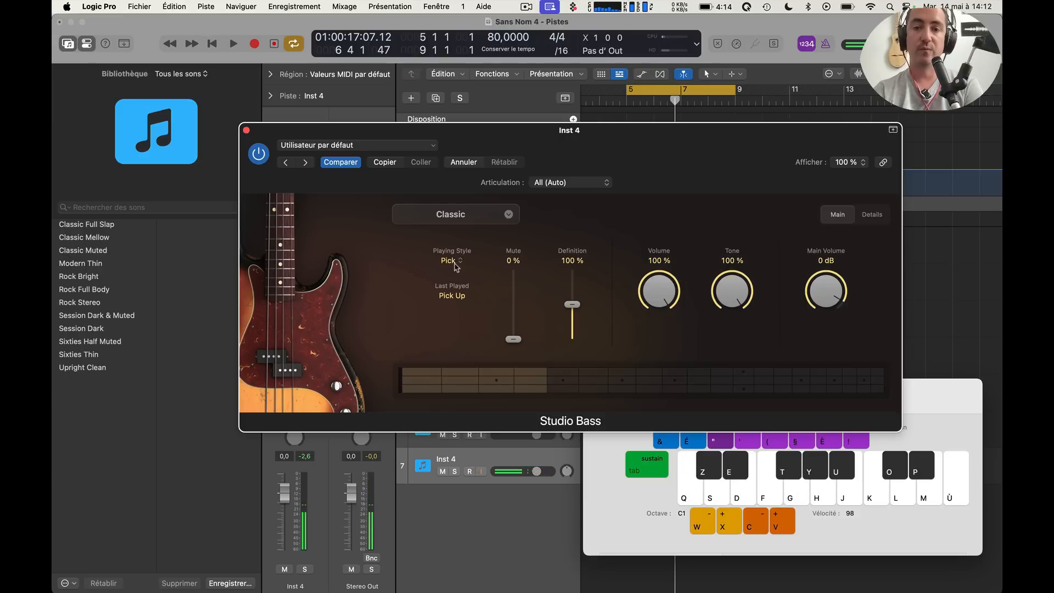
Set Studio Bass's Playing Style to Slap, play a test bass line with it and close the plug-in window
left_click(453, 260)
left_click(463, 305)
key("f")
key("g")
key("q")
key("f")
key("g")
key("h")
key("f")
key("g")
key("g")
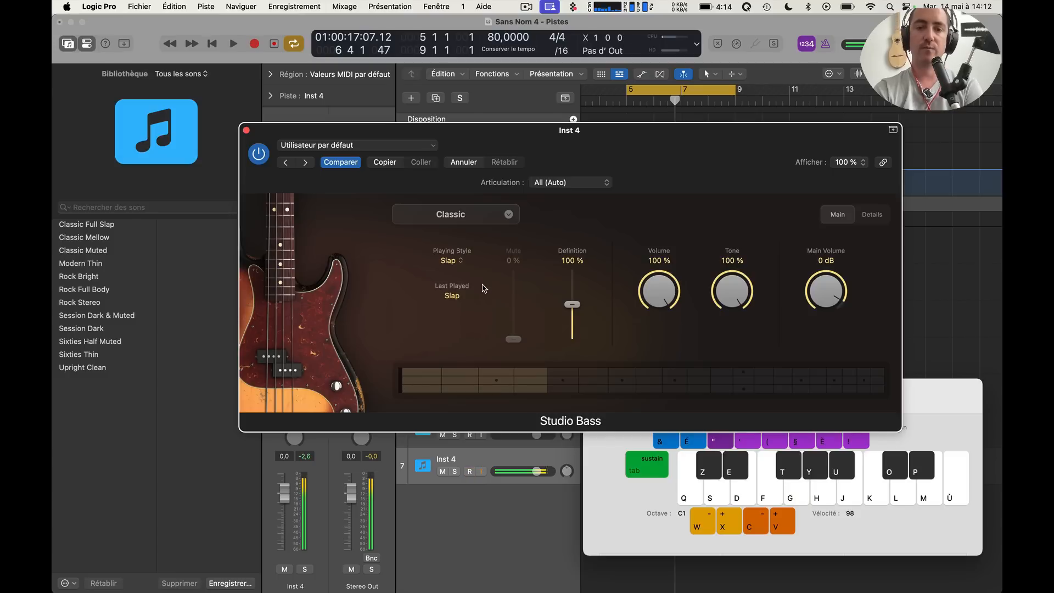
key("g")
key("f")
key("q")
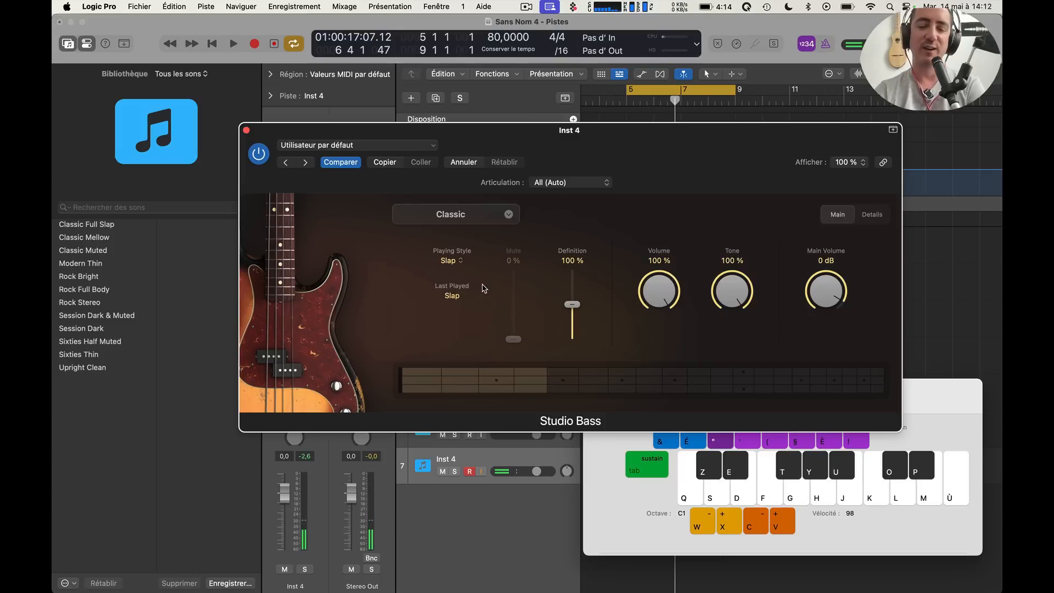
key("f")
key("j")
key("h")
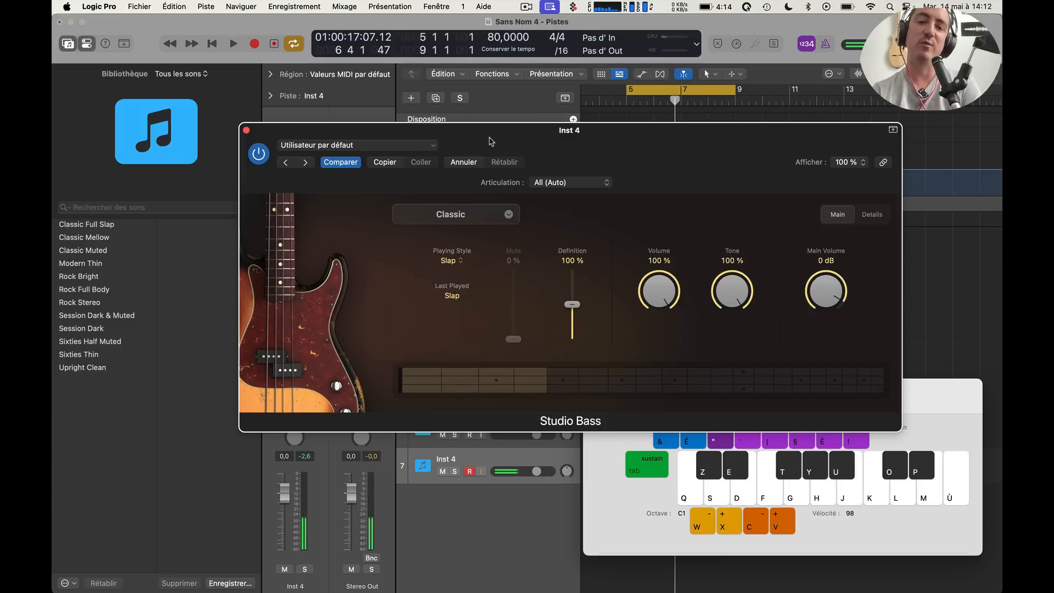
left_click(246, 130)
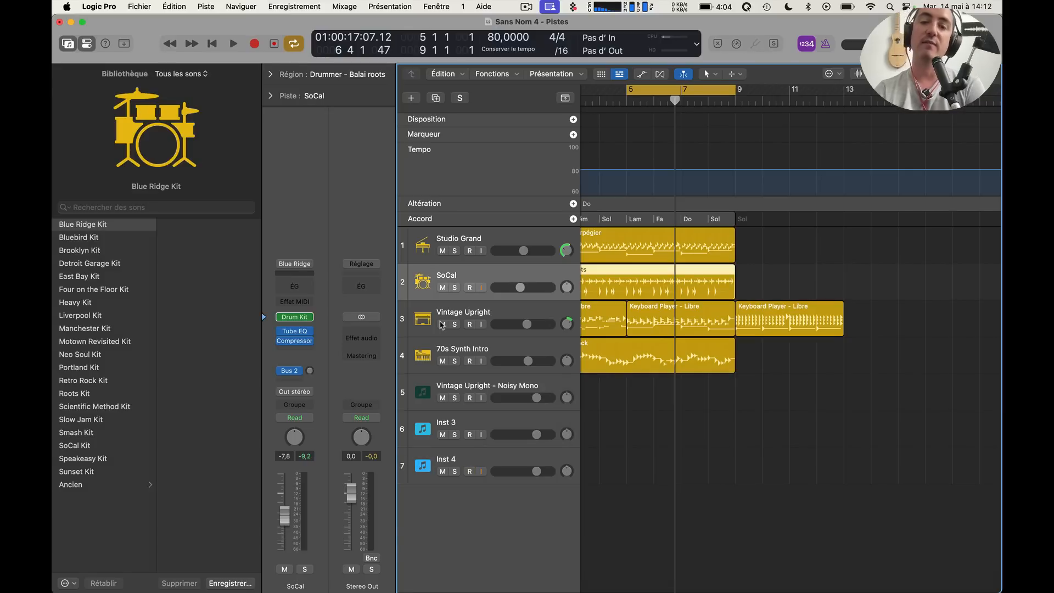
Solo the SoCal drum track and insert a stereo ChromaGlow effect after its Compressor
left_click(455, 288)
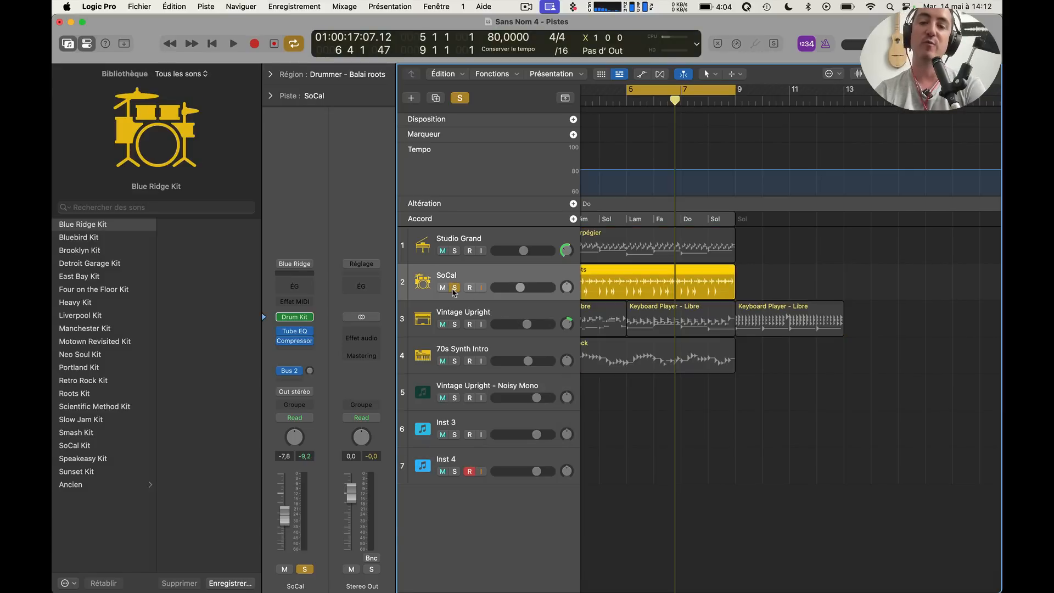
left_click(295, 350)
mouse_move(317, 378)
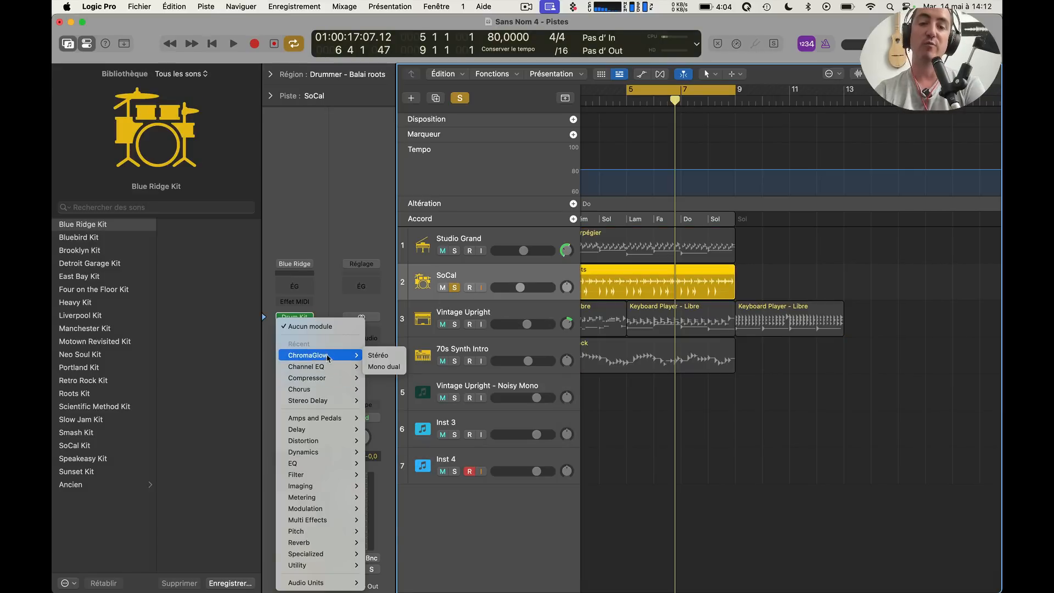
left_click(382, 354)
left_click_drag(680, 182, 676, 274)
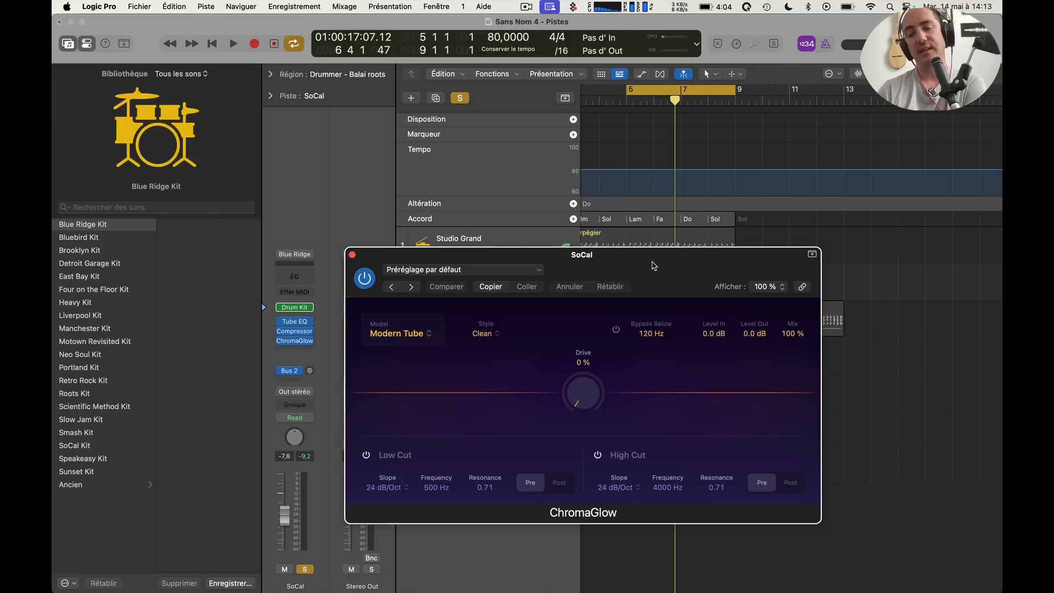
Start playback, raise ChromaGlow's Drive to 58 % and move the plug-in window clear of the track list
key("space")
left_click_drag(581, 393, 579, 307)
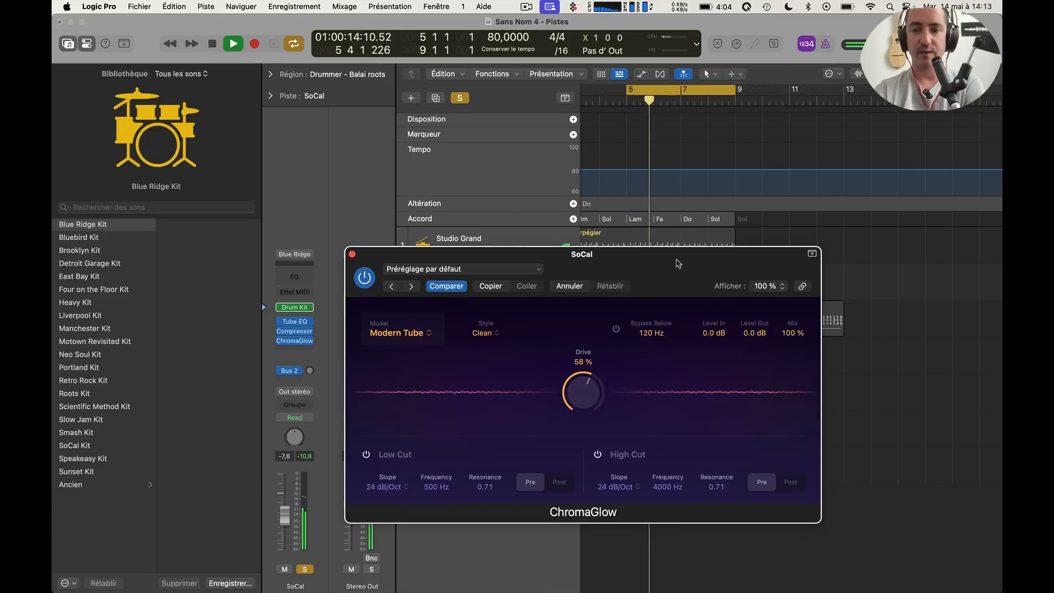
left_click_drag(674, 254, 653, 465)
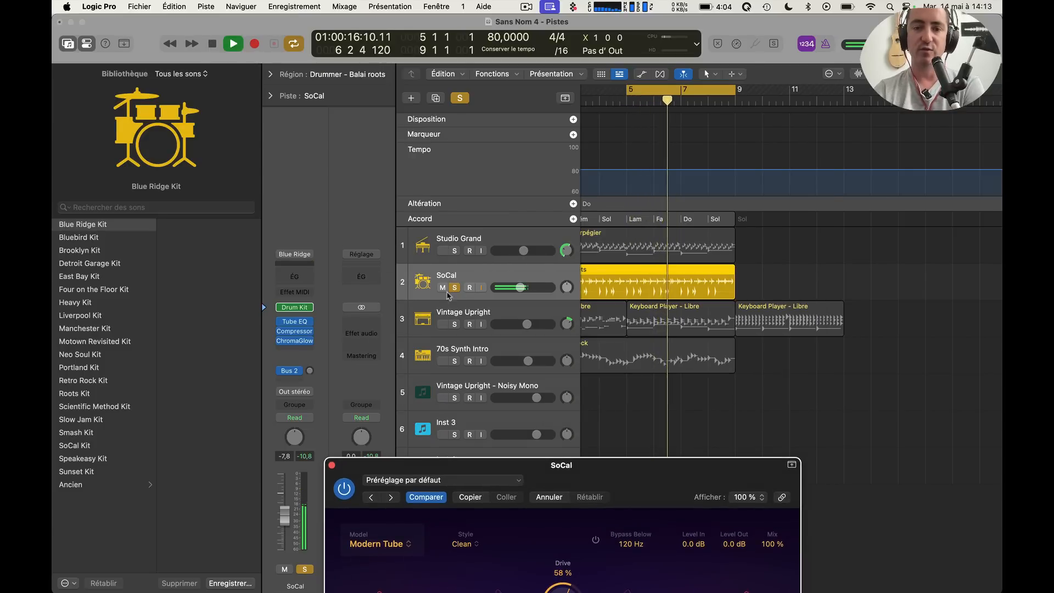
Show the Session Player editor, change the SoCal track's acoustic drummer style to Pop rock and close the Limiter window
key("e")
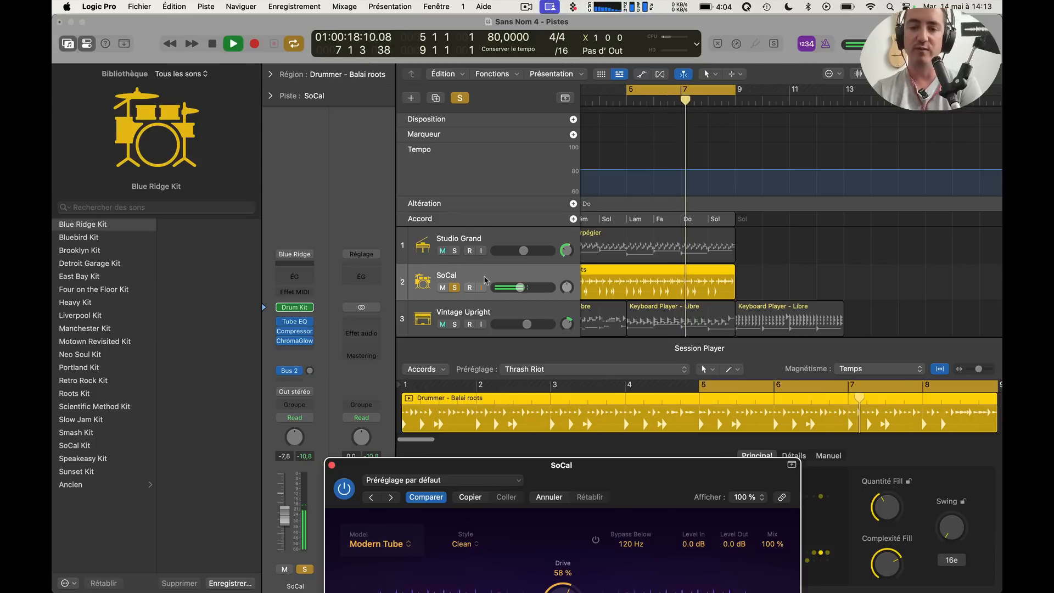
left_click_drag(649, 457, 868, 317)
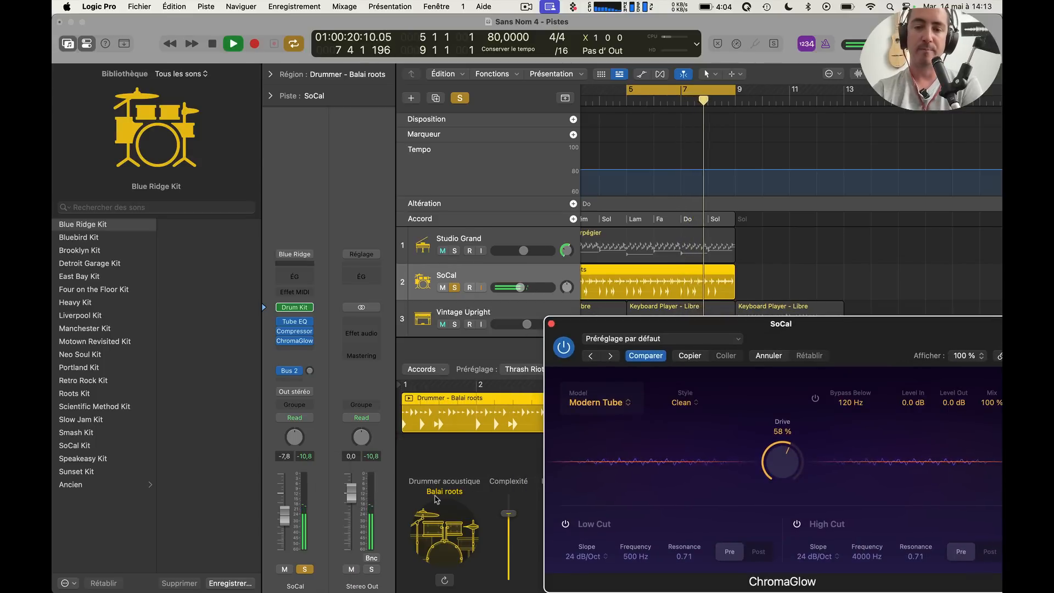
left_click(445, 490)
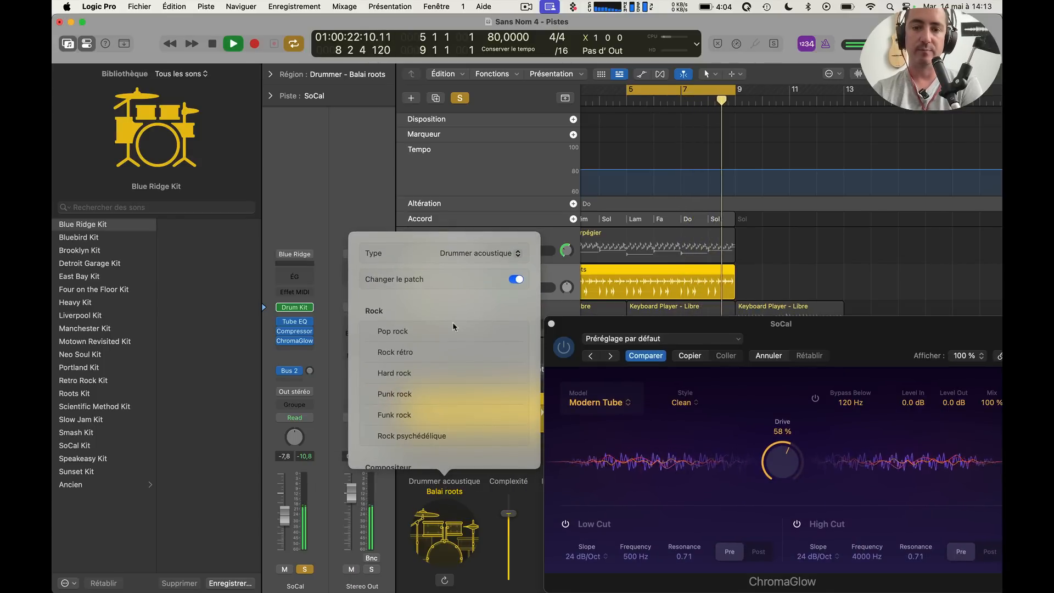
key("space")
key("space")
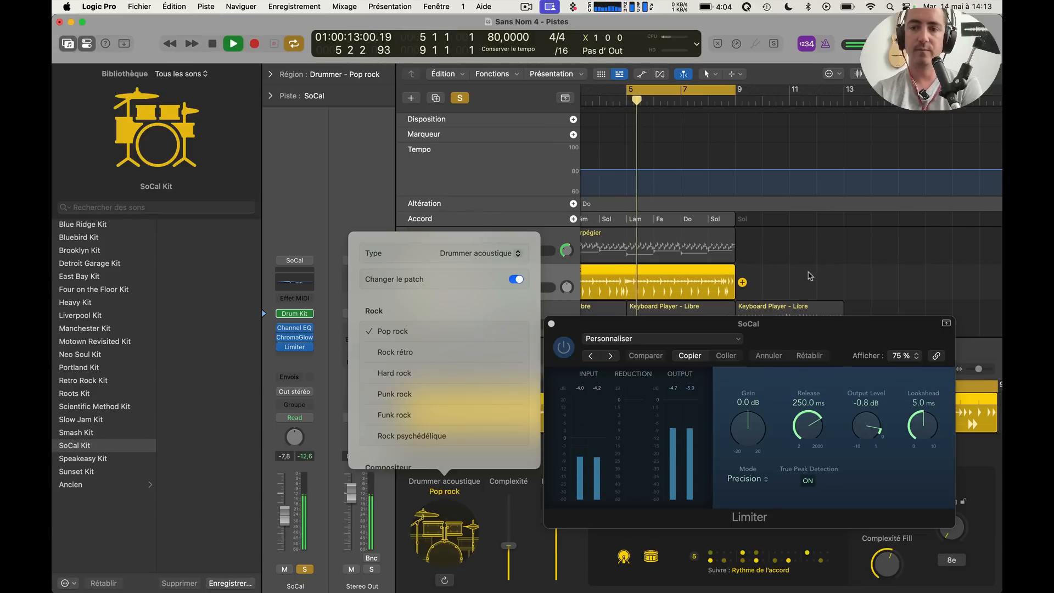
left_click(788, 281)
left_click(551, 323)
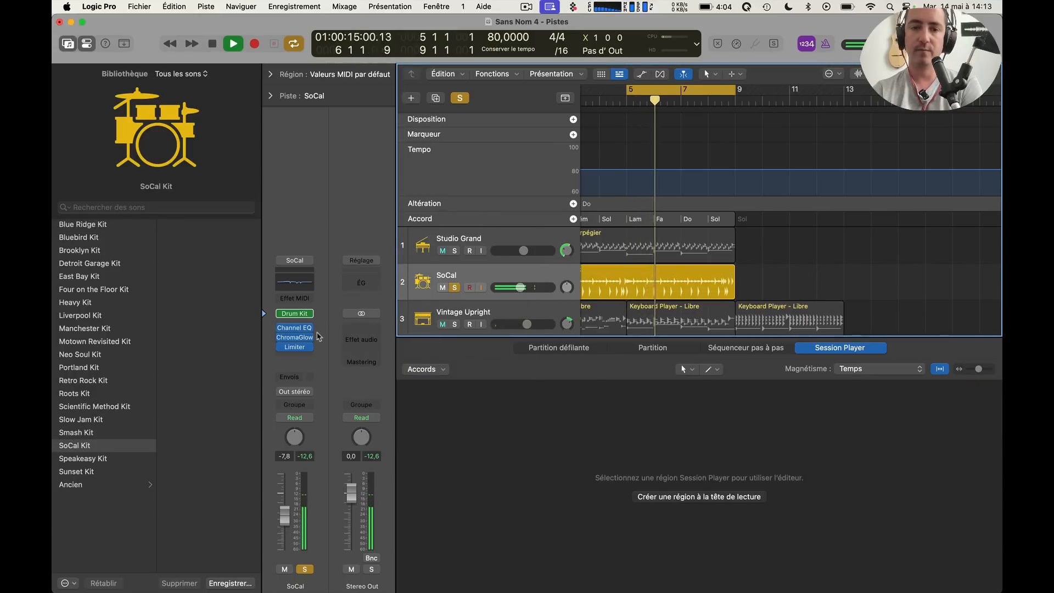
Open the ChromaGlow effect on the SoCal track, lower its Mix to 0 % and reset it to 100 %
left_click(294, 337)
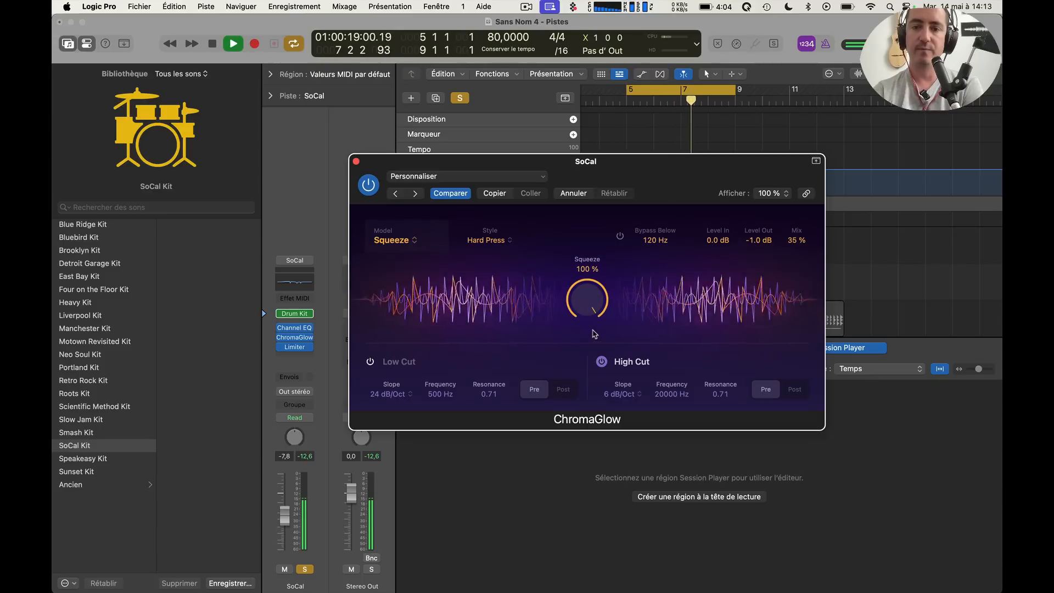
left_click_drag(798, 240, 785, 437)
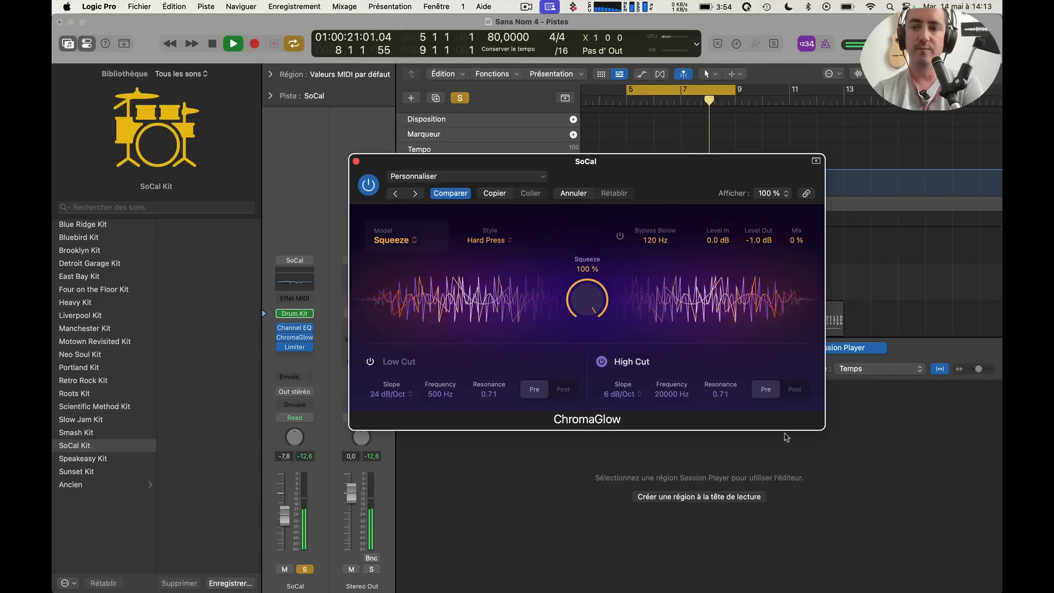
left_click(798, 240, "alt")
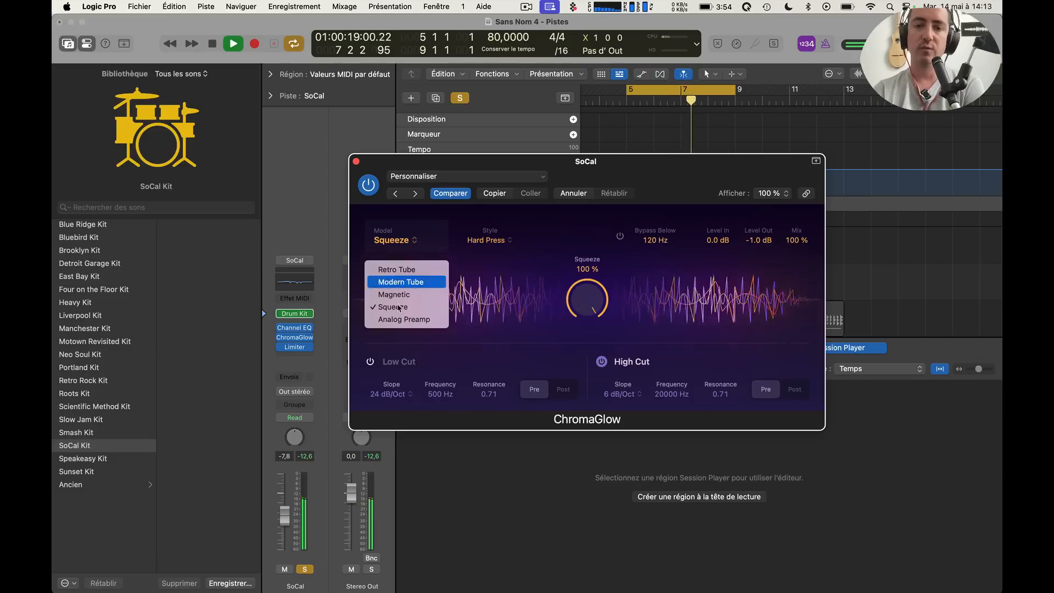
Set ChromaGlow's Model to Retro Tube and adjust its Drive to 70 % with the drums playing
left_click(416, 274)
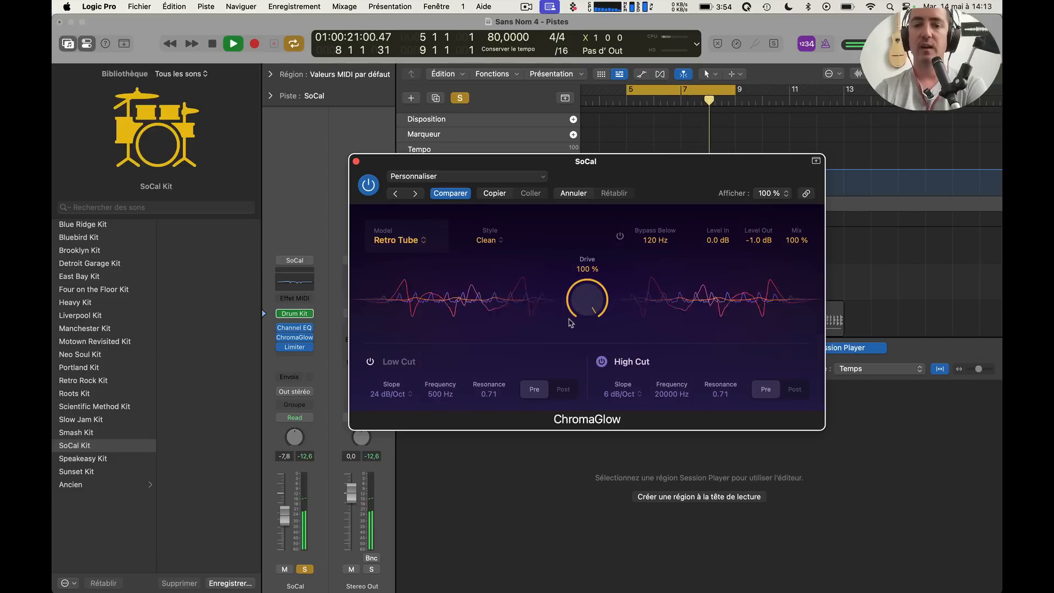
key("space")
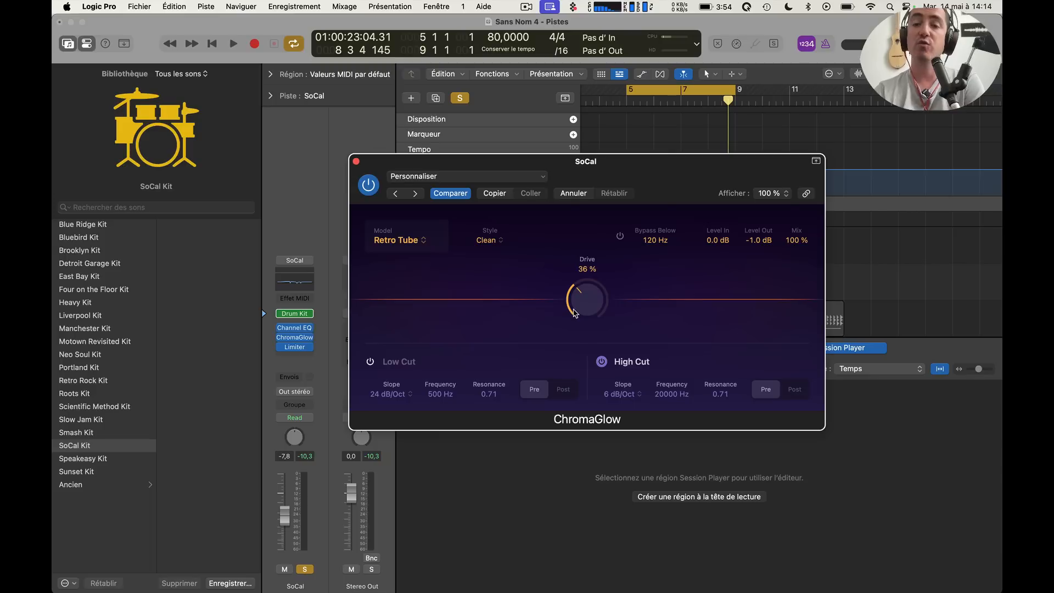
key("space")
left_click_drag(563, 307, 607, 237)
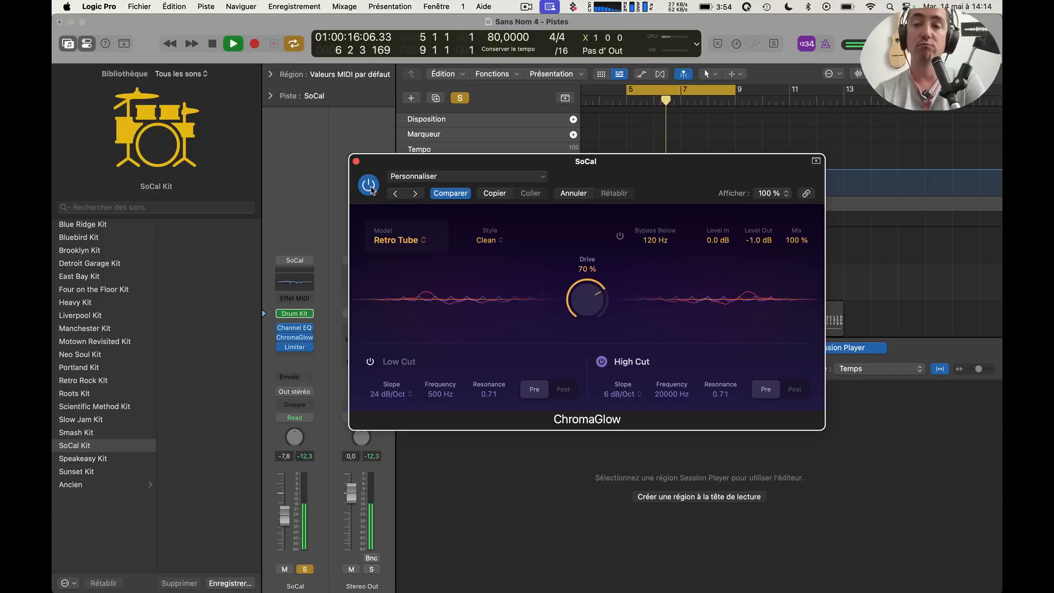
Bypass and re-enable ChromaGlow during playback to compare the drum sound, and stop playback
left_click(370, 187)
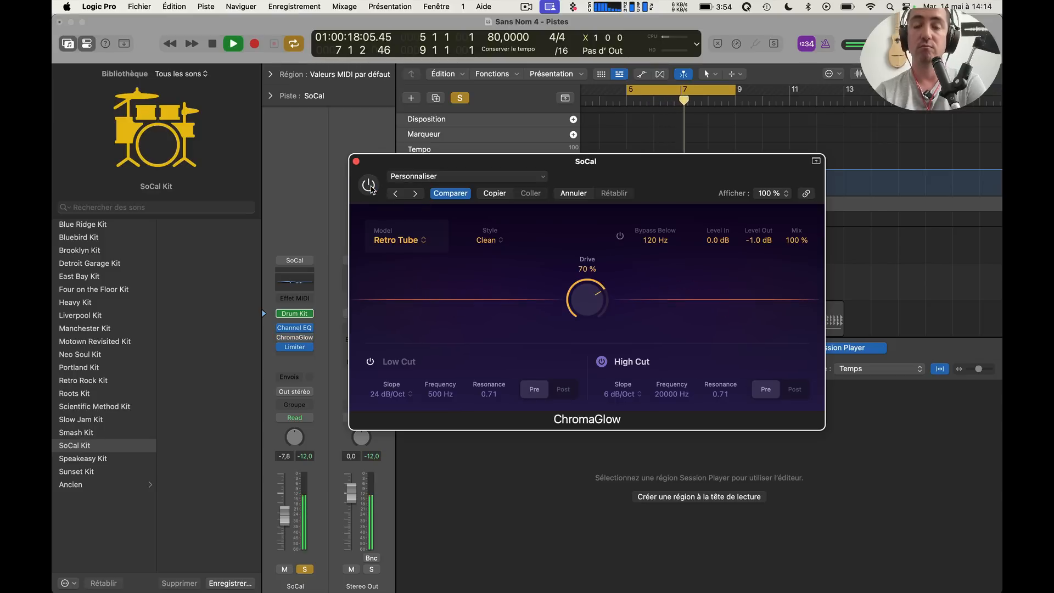
left_click(369, 185)
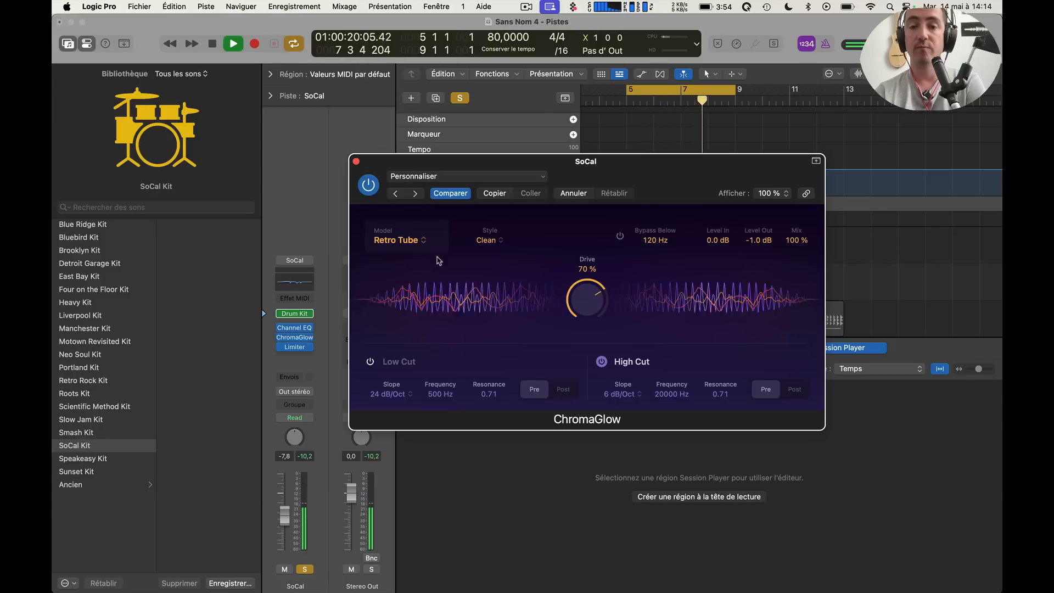
key("space")
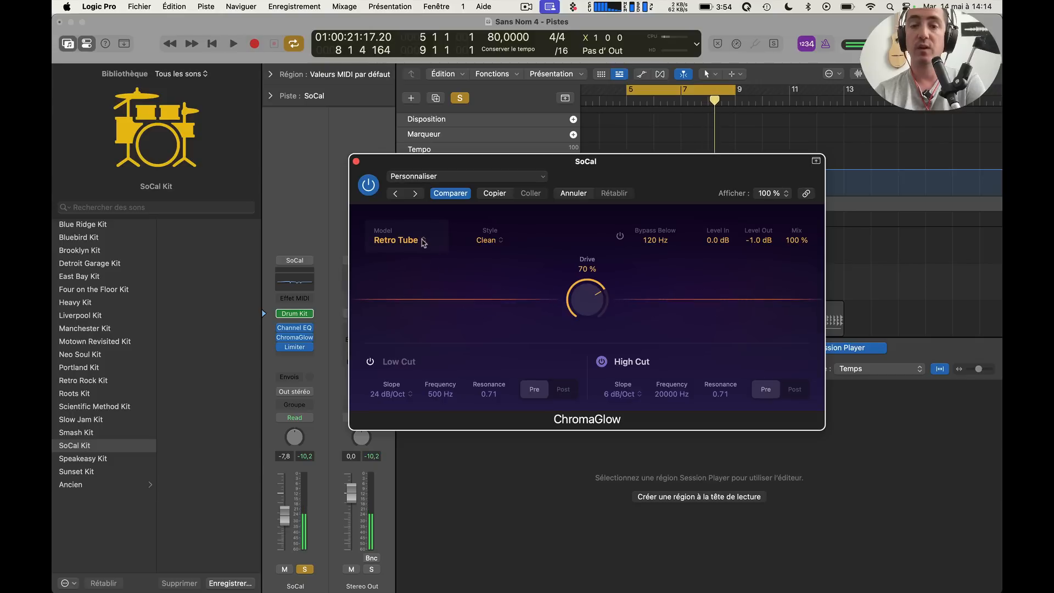
Set ChromaGlow's Style to Colorful and compare the drums with the effect bypassed and active during playback
left_click(487, 240)
left_click(503, 270)
key("space")
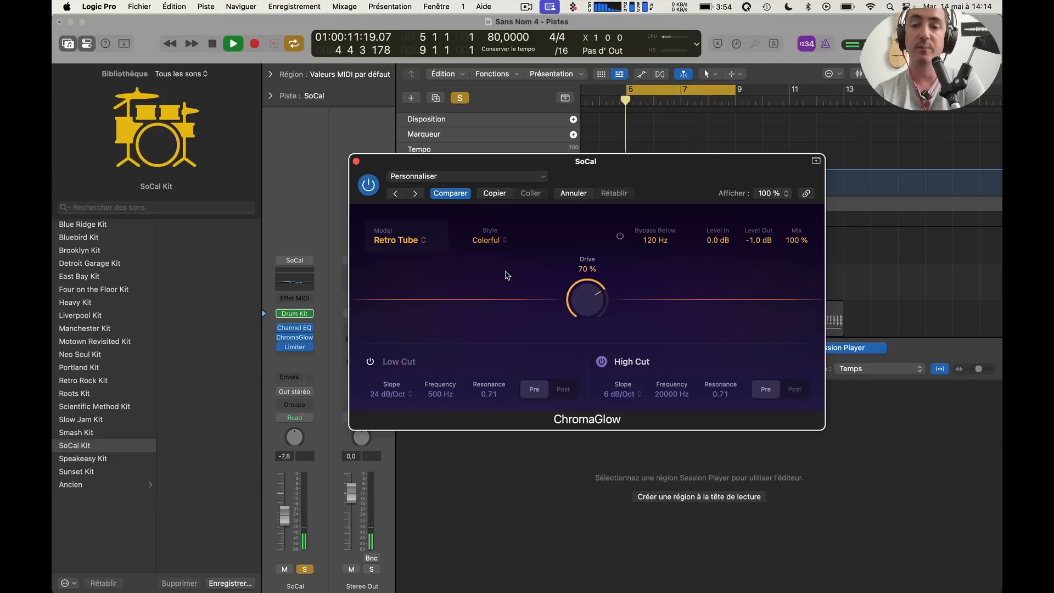
left_click(369, 186)
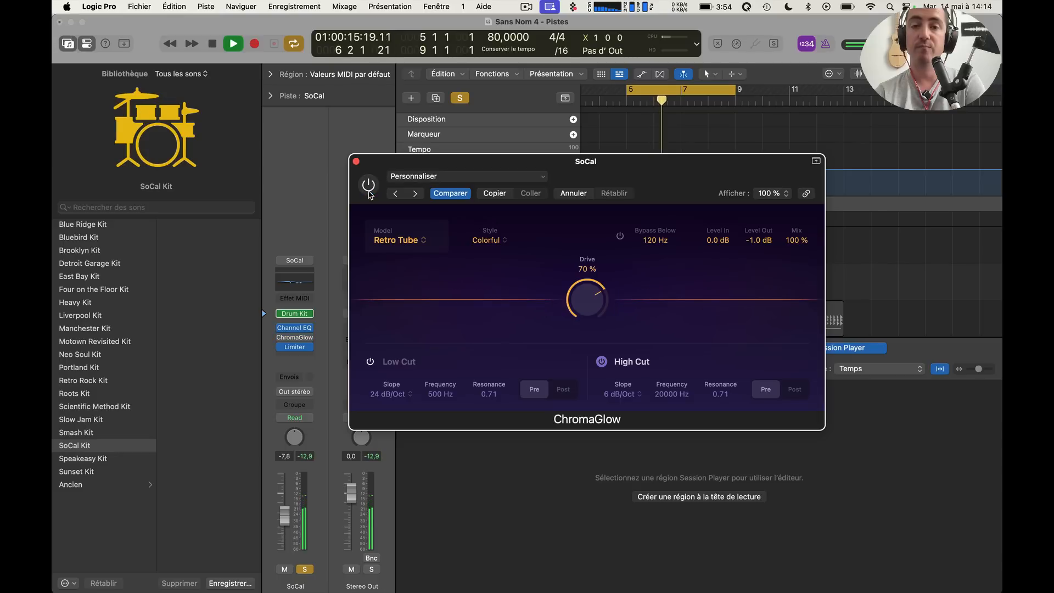
left_click(368, 186)
Audition ChromaGlow's Magnetic model with the Drive raised to 100 %, and stop playback
left_click(418, 246)
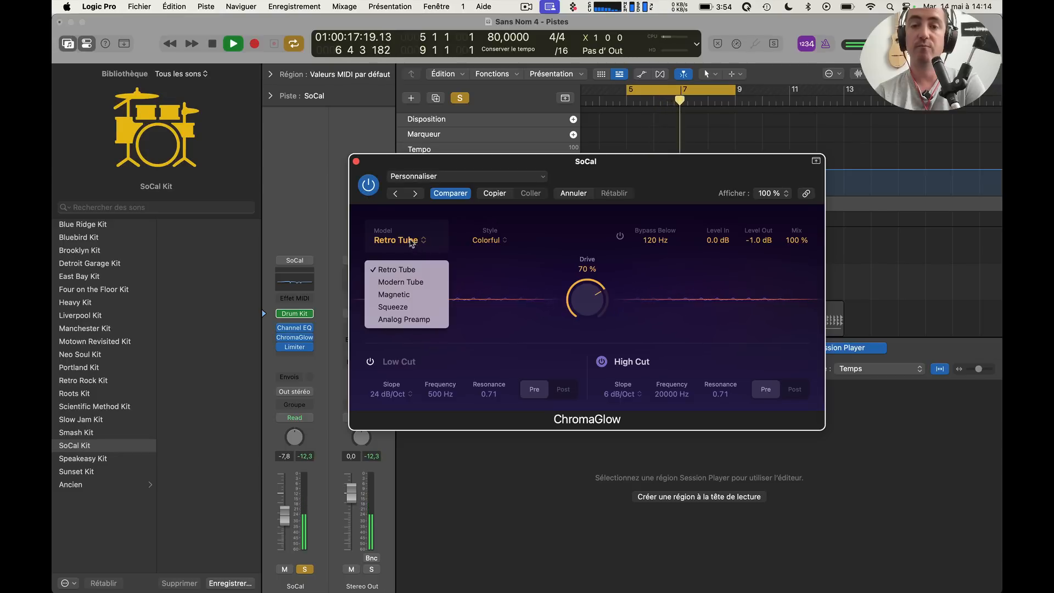
left_click(410, 299)
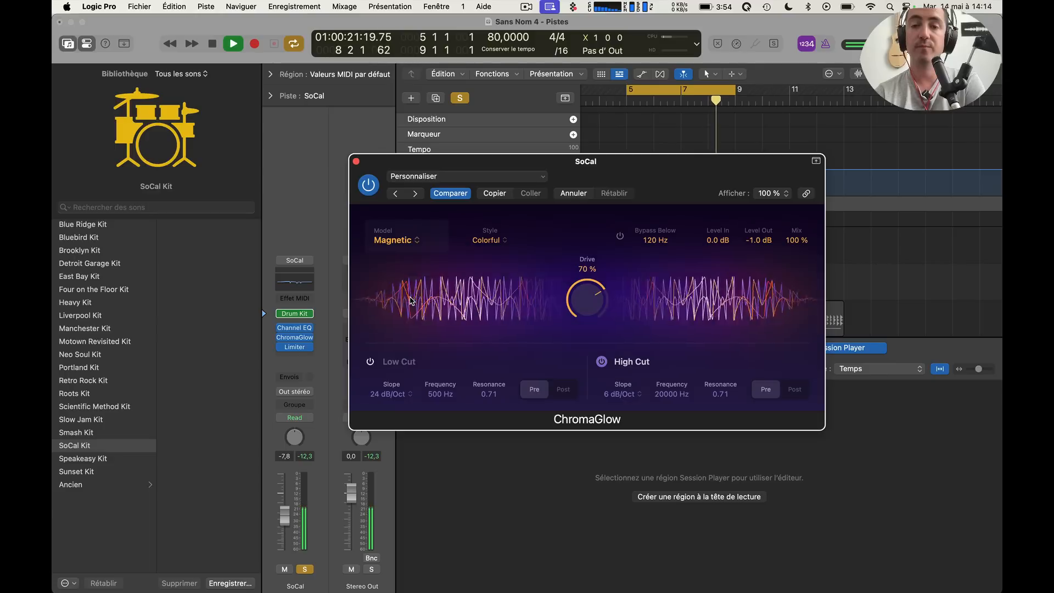
left_click_drag(584, 301, 583, 279)
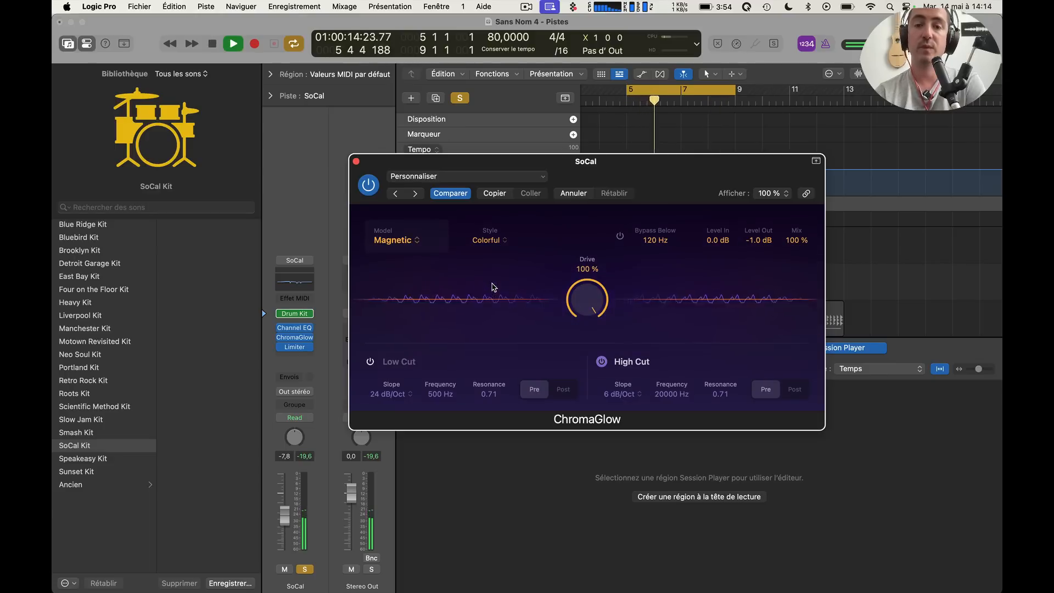
key("space")
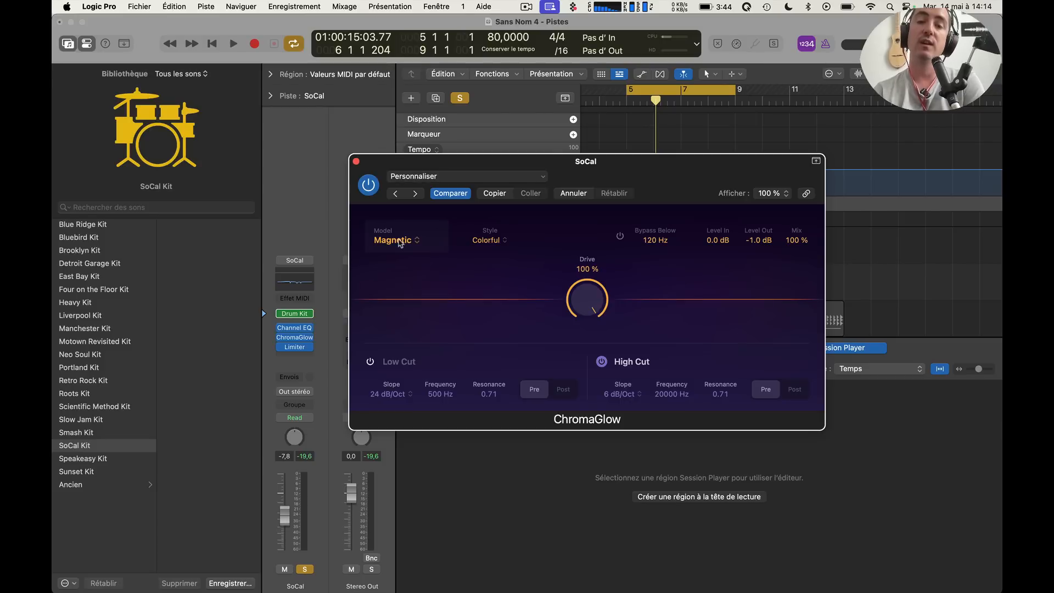
Audition ChromaGlow's Analog Preamp model with High Cut switched off, and change the Model to Squeeze
key("space")
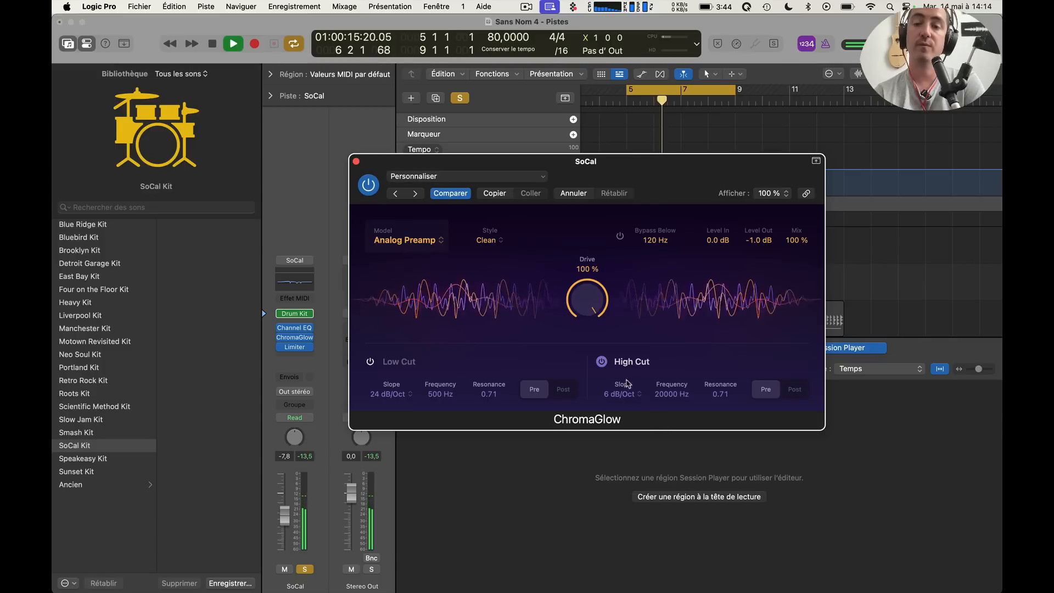
left_click(601, 361)
left_click(432, 240)
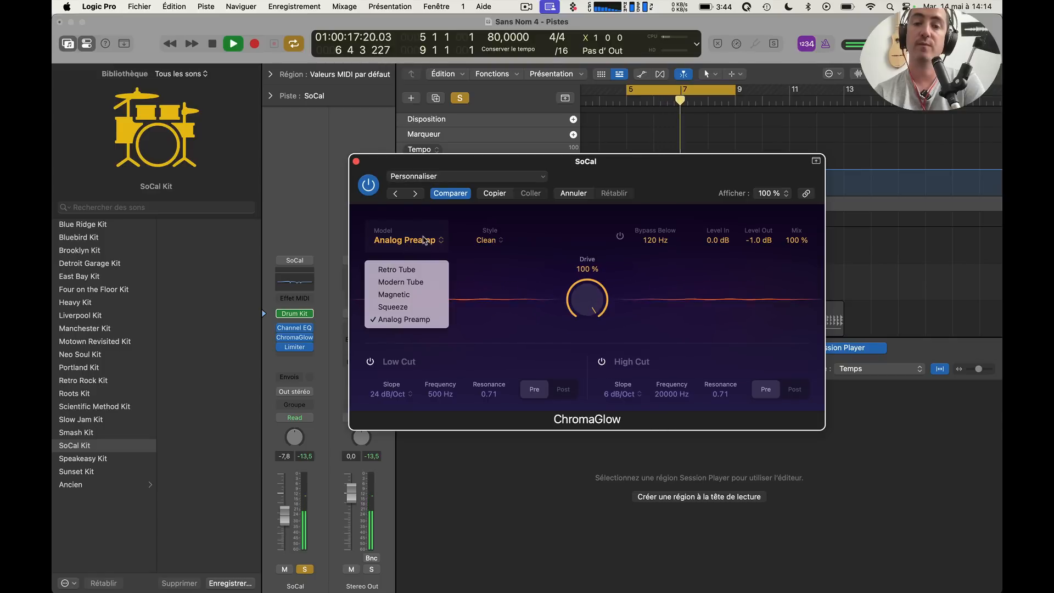
left_click(391, 306)
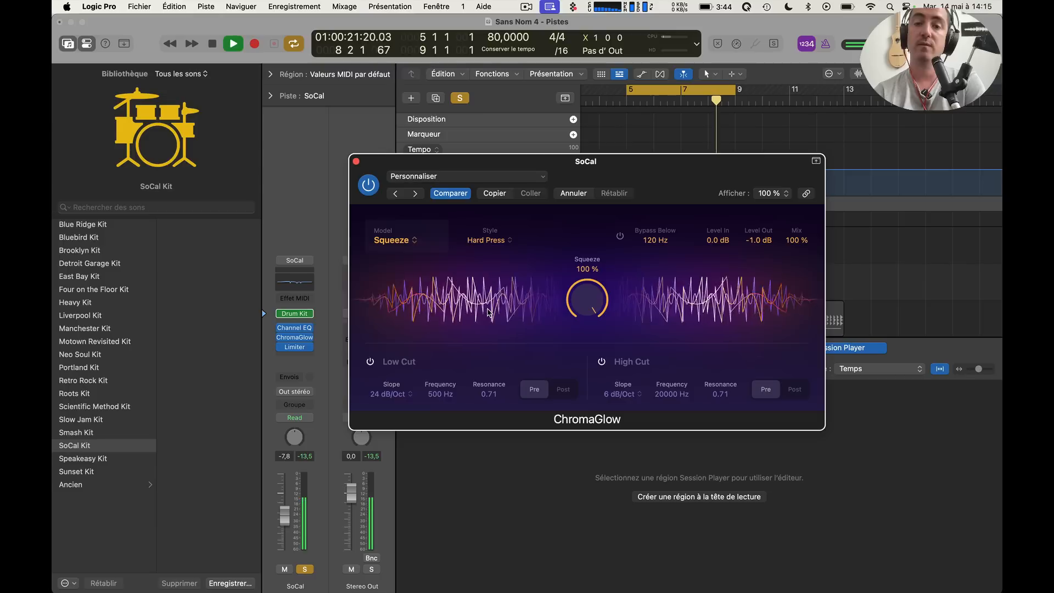
left_click(487, 240)
left_click(391, 240)
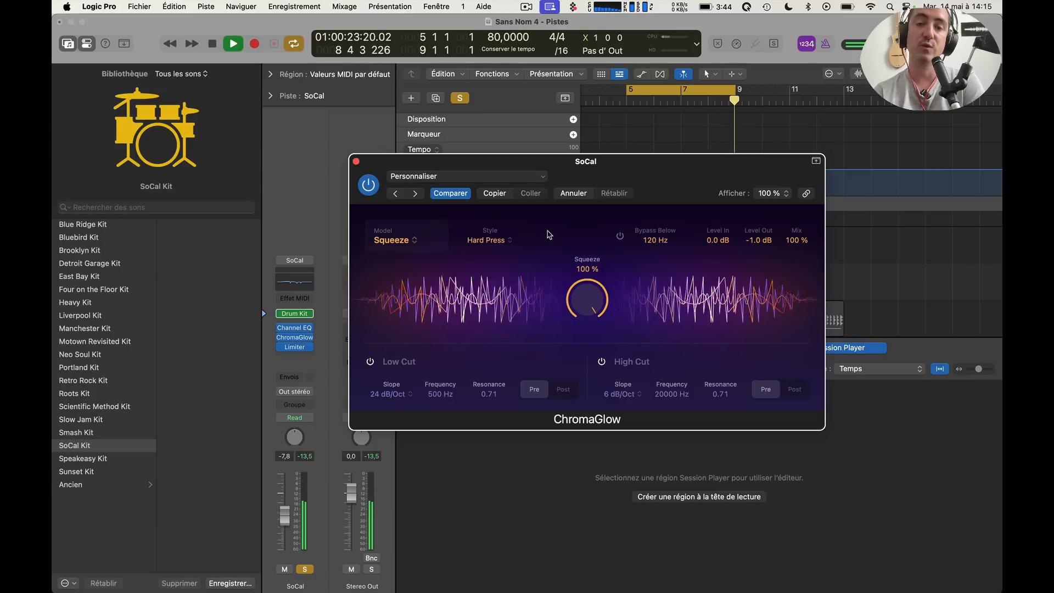
Switch ChromaGlow's Model back to Retro Tube, reduce its Drive to 48 % and stop playback
left_click(392, 240)
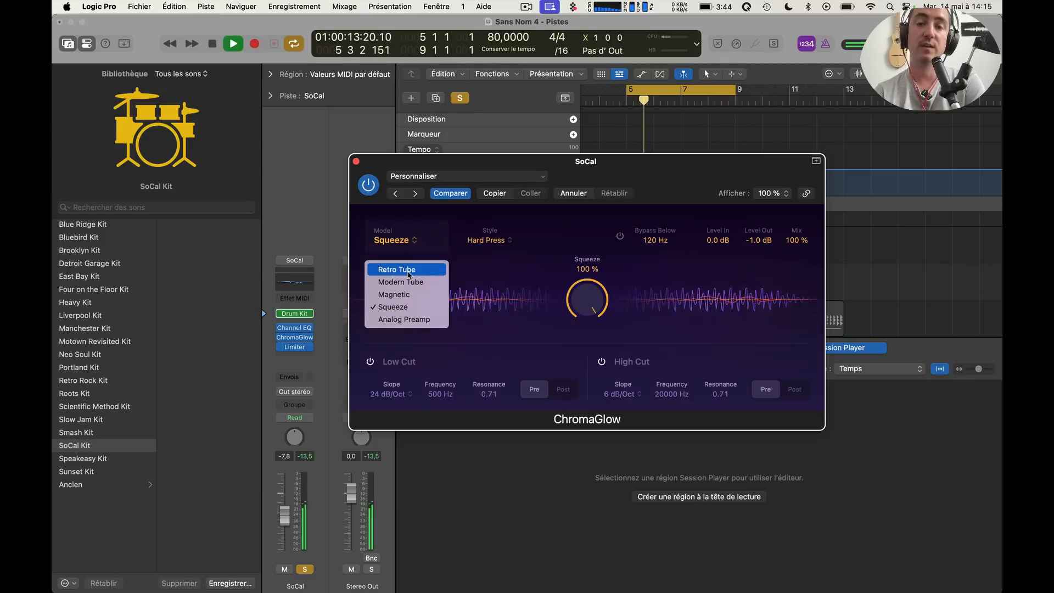
left_click(396, 269)
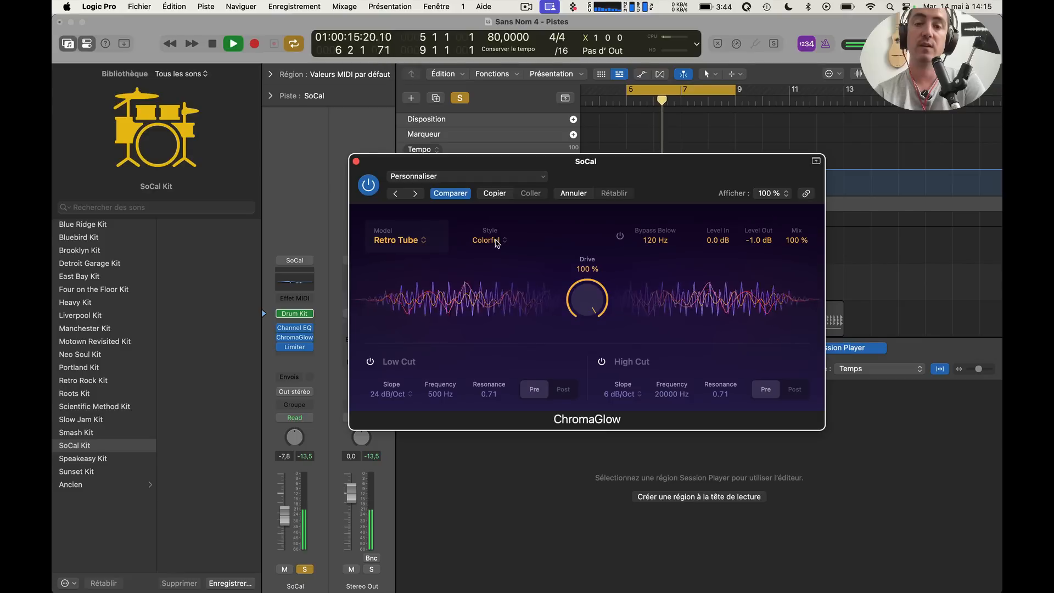
left_click_drag(587, 296, 582, 386)
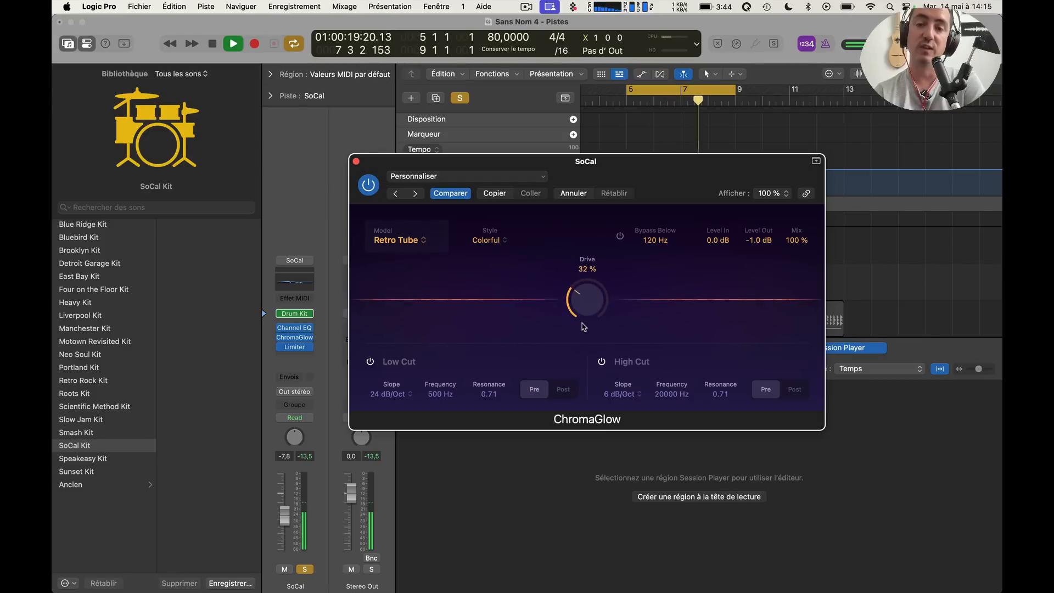
key("space")
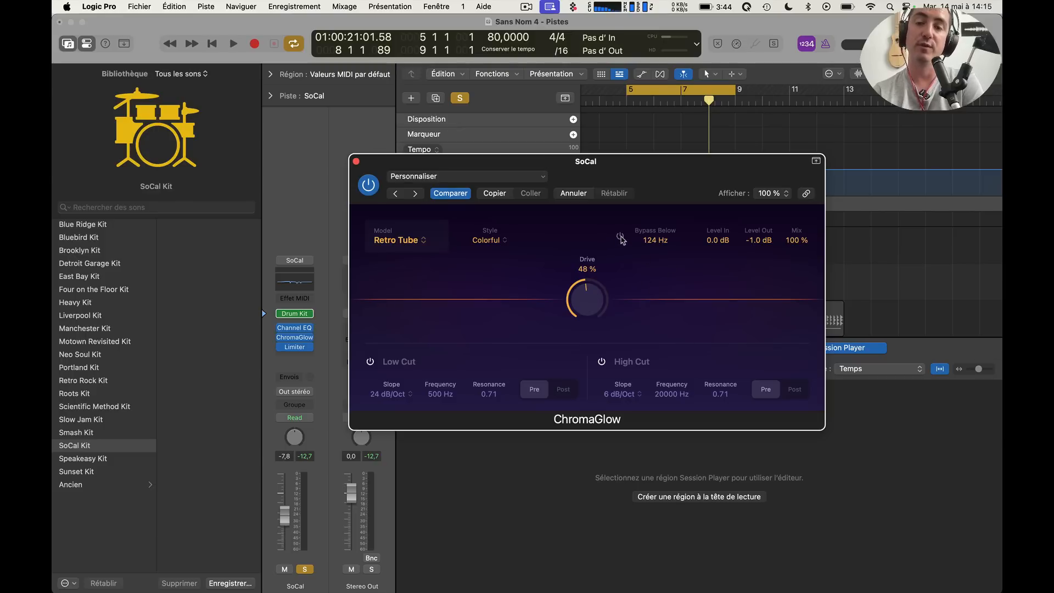
During playback, raise ChromaGlow's Drive to 100 % and sweep the enabled Bypass Below frequency up to 10000 Hz and down to 20 Hz
key("space")
left_click_drag(656, 242, 671, 112)
left_click_drag(582, 270, 583, 8)
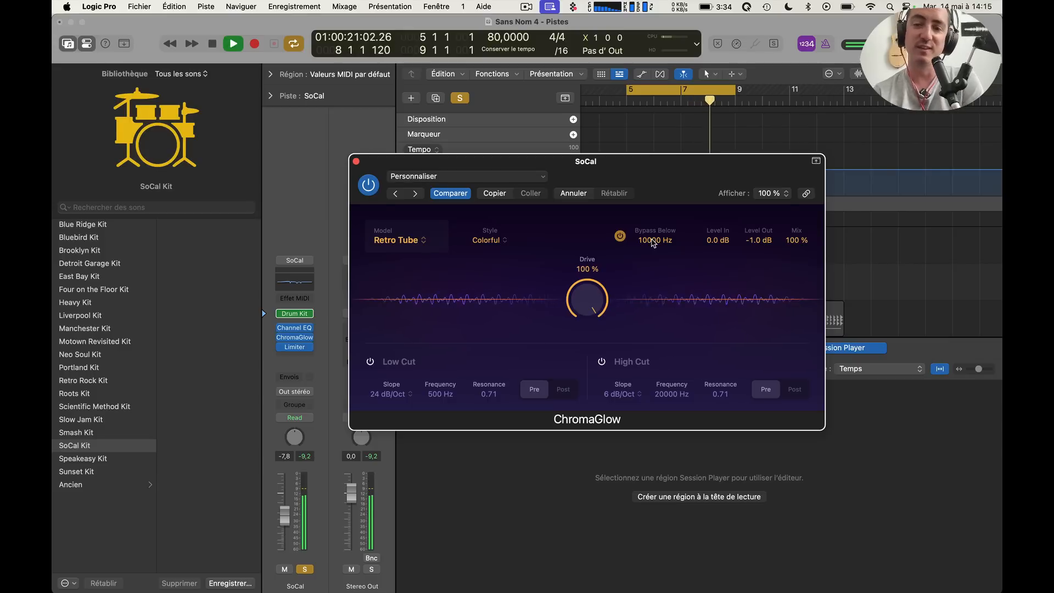
left_click_drag(652, 243, 601, 435)
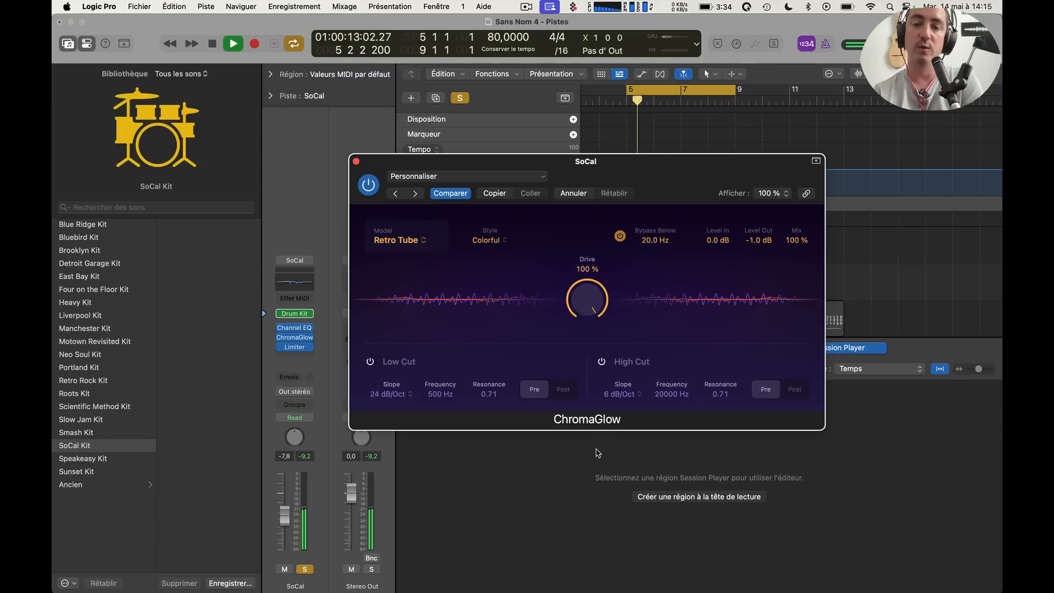
Enable ChromaGlow's High Cut at 700 Hz, raise Bypass Below to 3000 Hz and stop playback
left_click(602, 361)
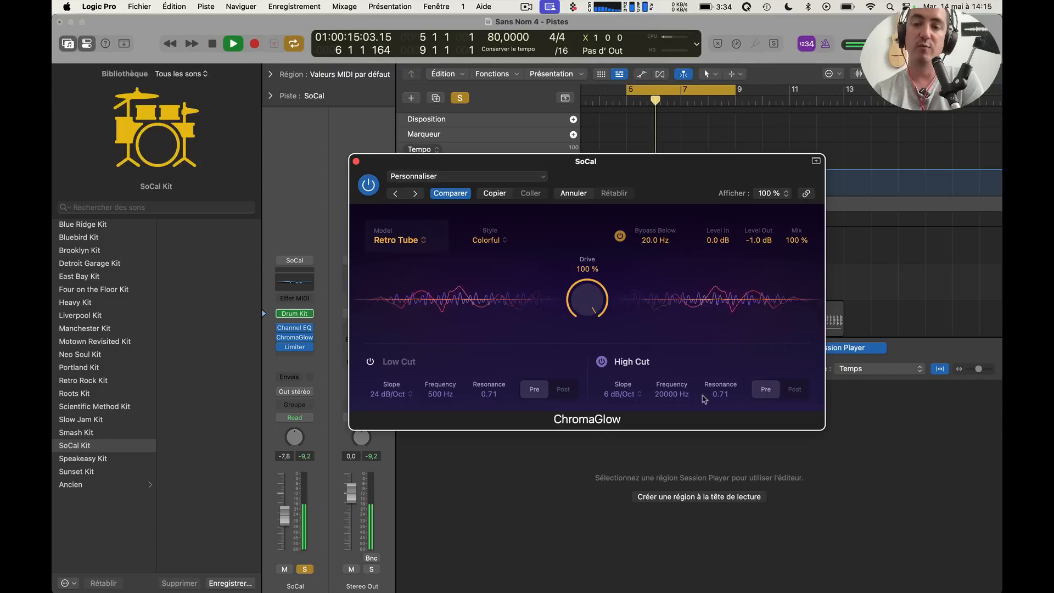
left_click_drag(672, 395, 641, 477)
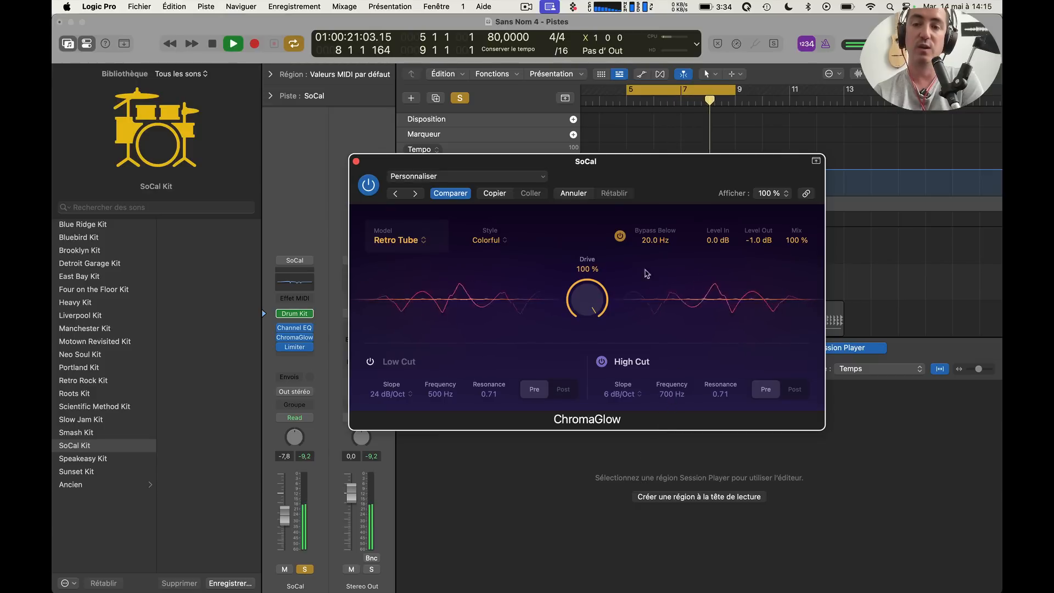
left_click_drag(655, 233, 654, 105)
key("space")
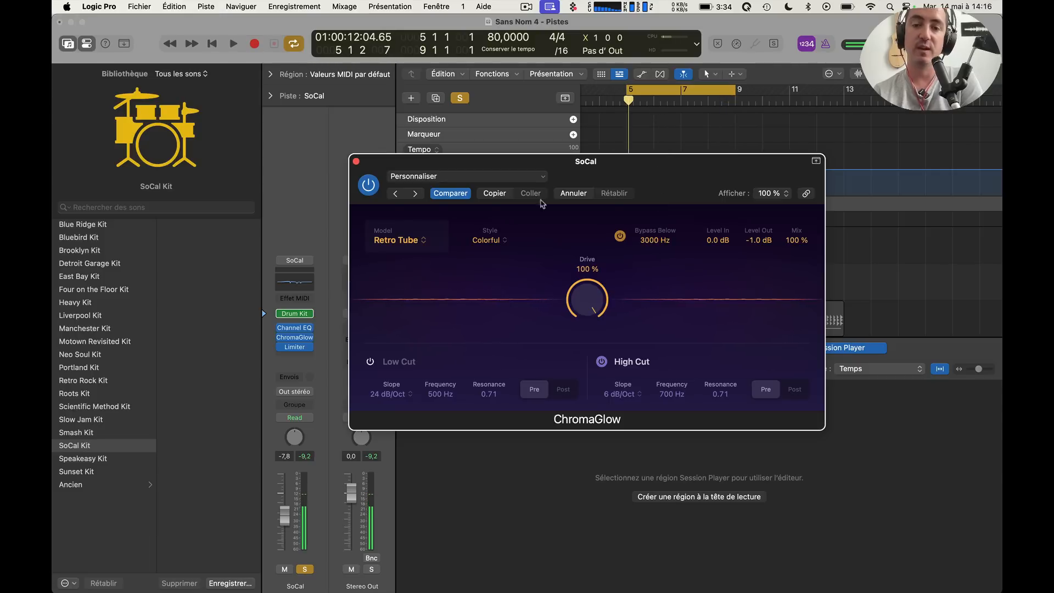
Display ChromaGlow's list of models, keep Retro Tube and close the plug-in window
left_click(408, 242)
left_click(506, 286)
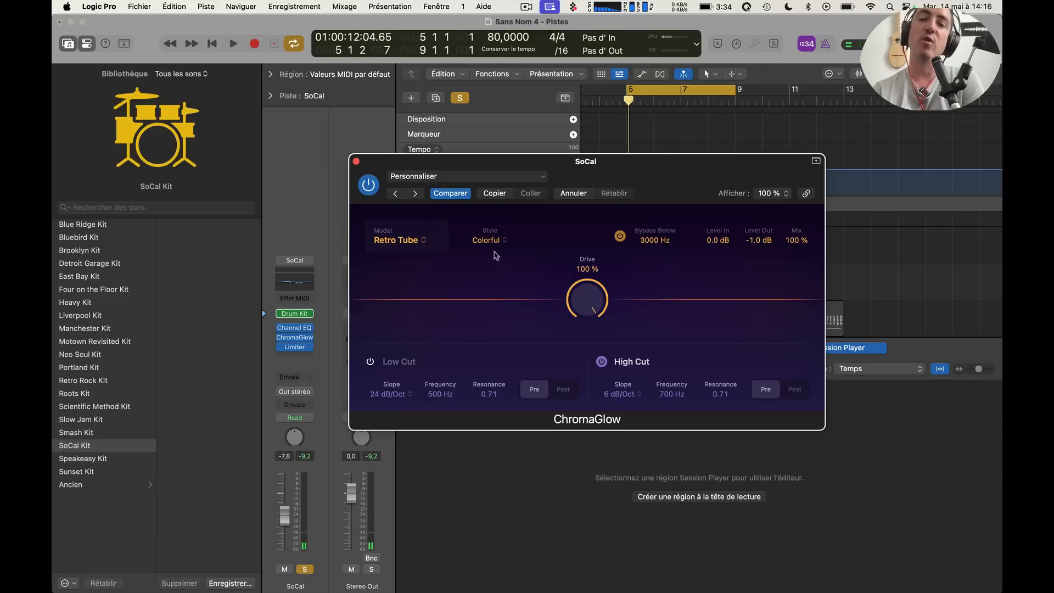
left_click(356, 161)
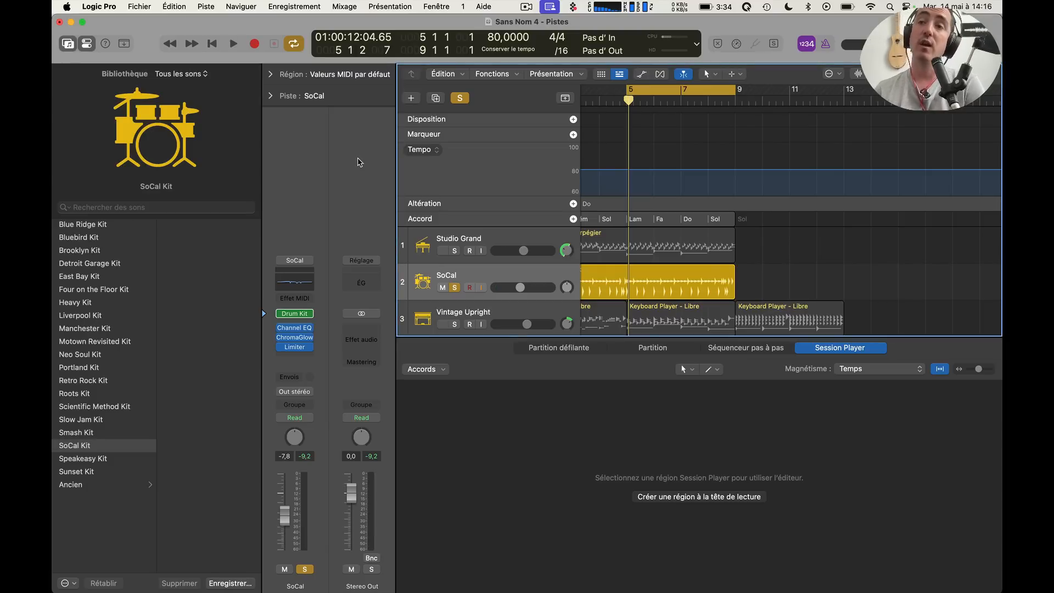
left_click(311, 339)
left_click(323, 326)
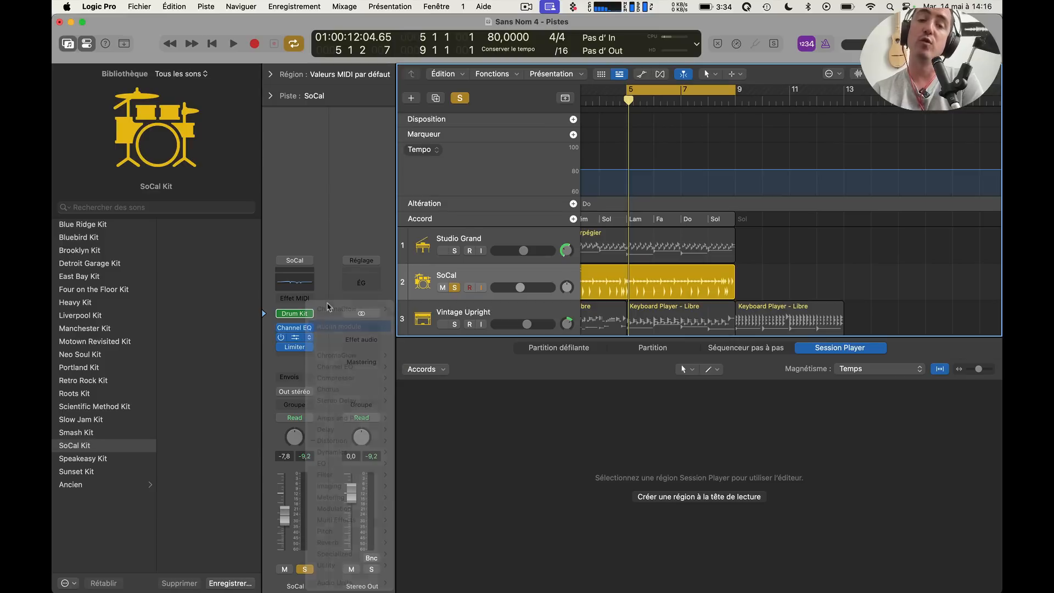
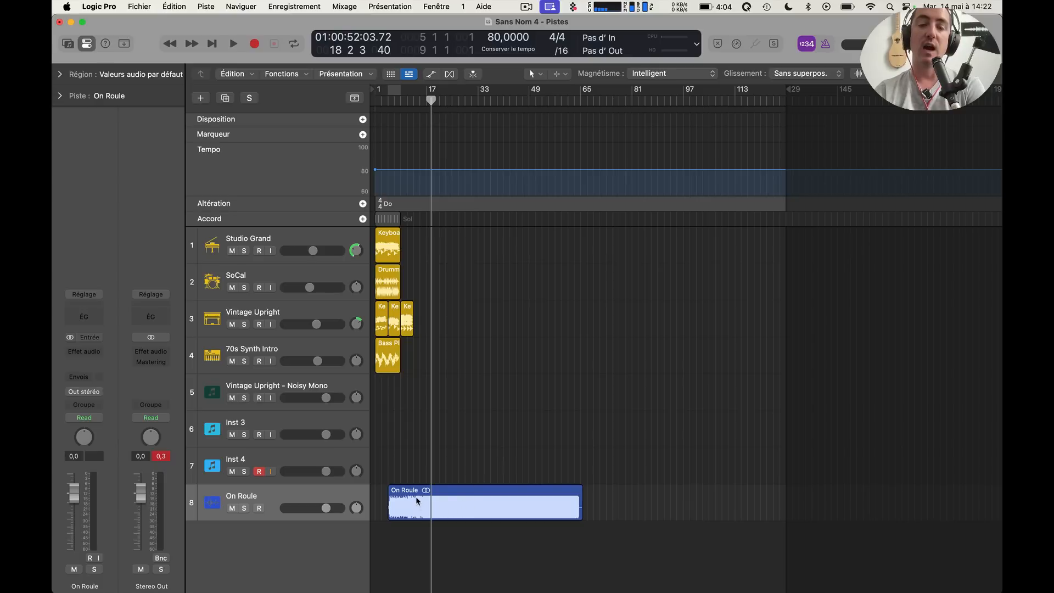
Solo and play the On Roule track, and separate its region into Chant, Batteries, Basse and Autre stems
left_click(245, 508)
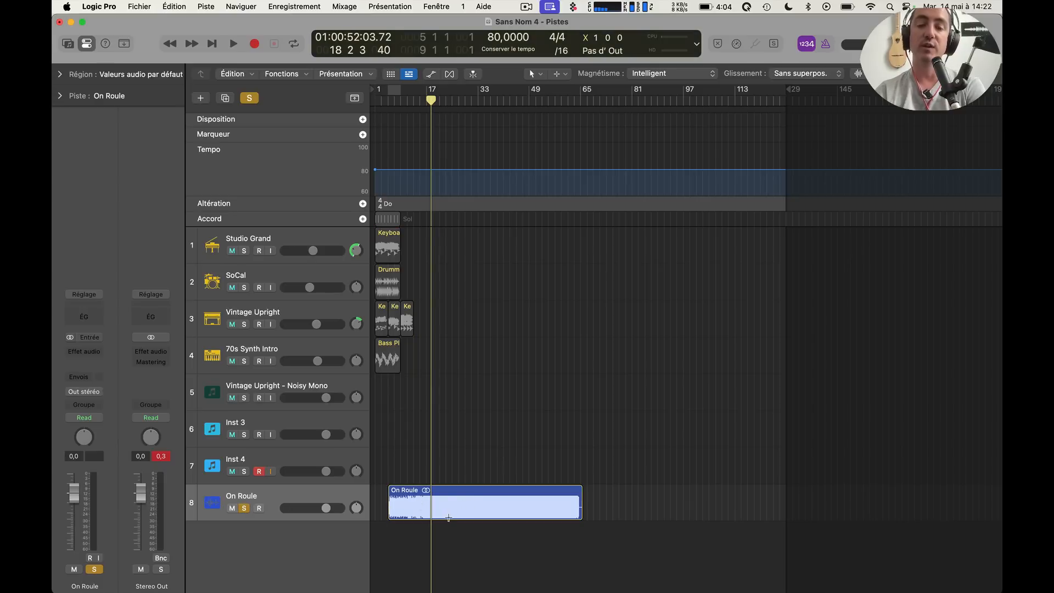
key("space")
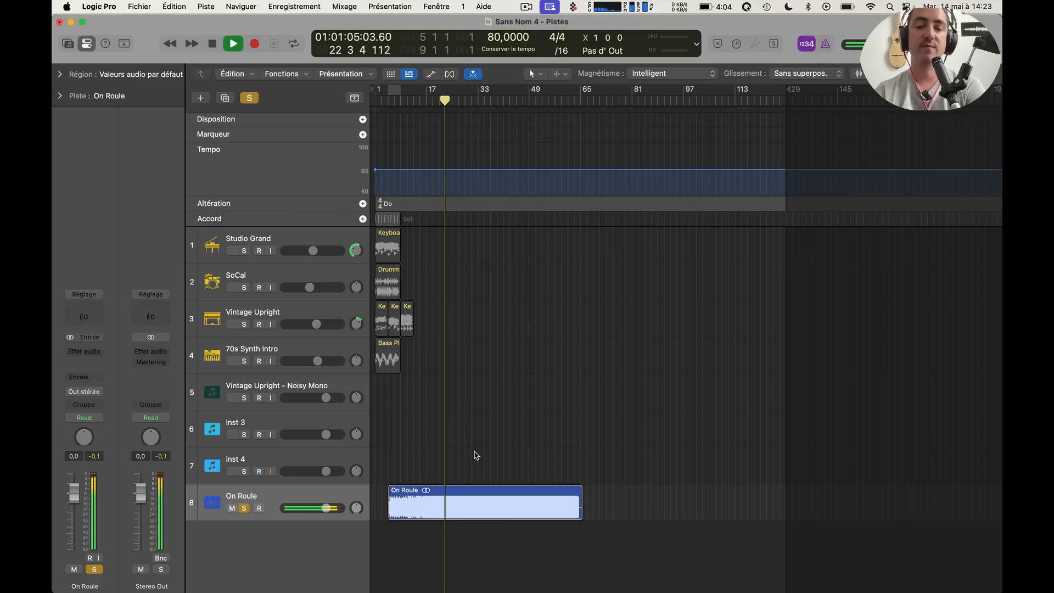
right_click(466, 493)
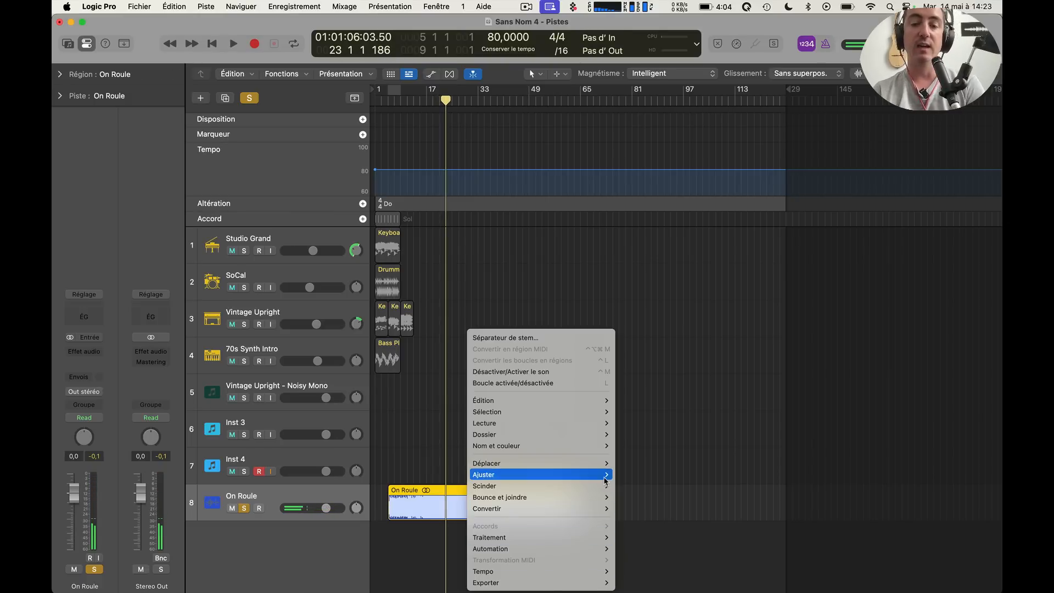
mouse_move(574, 537)
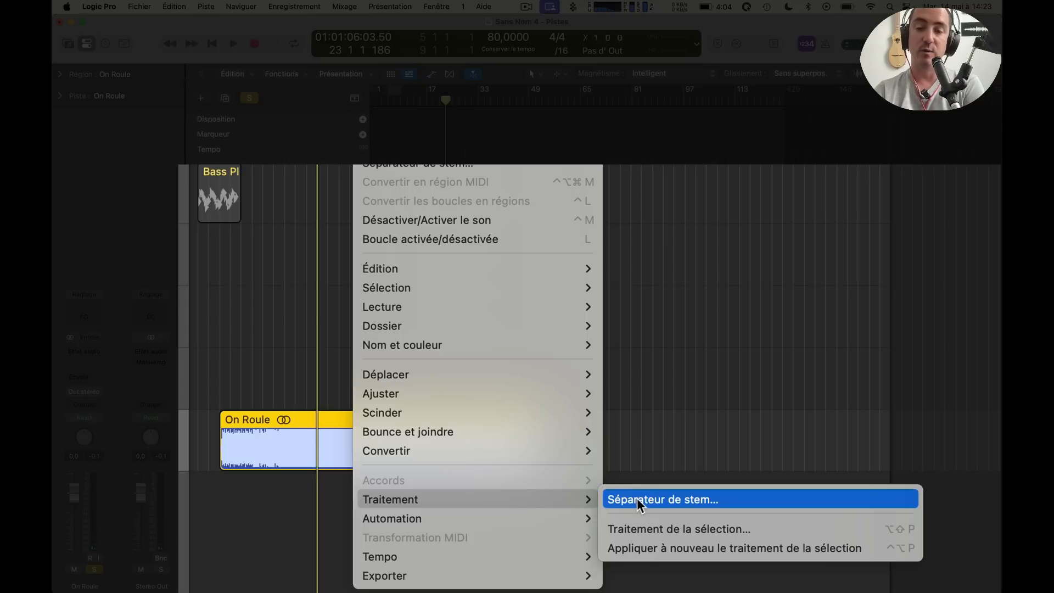
left_click(637, 499)
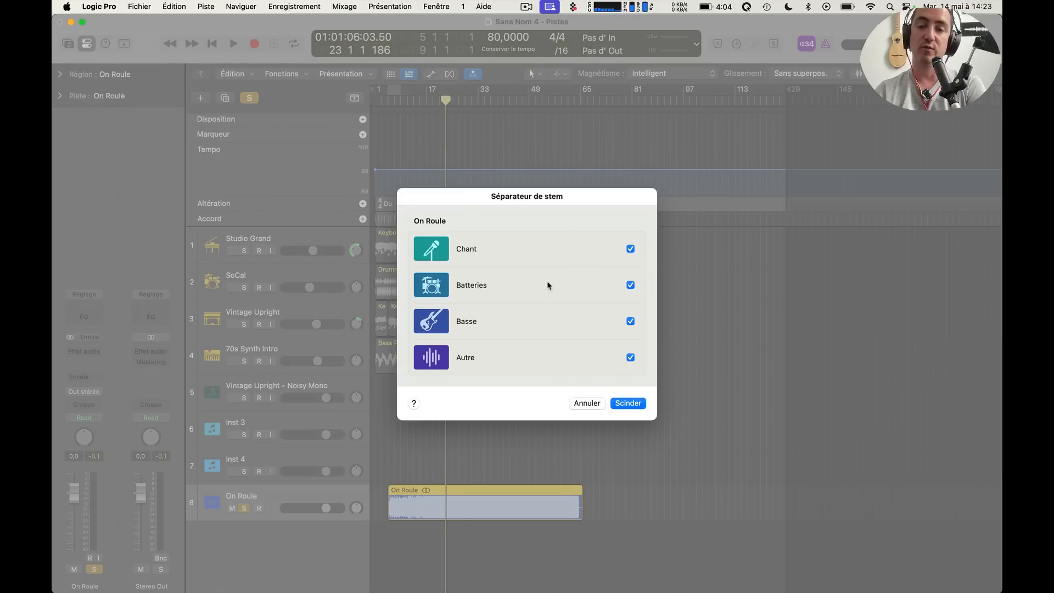
left_click(624, 405)
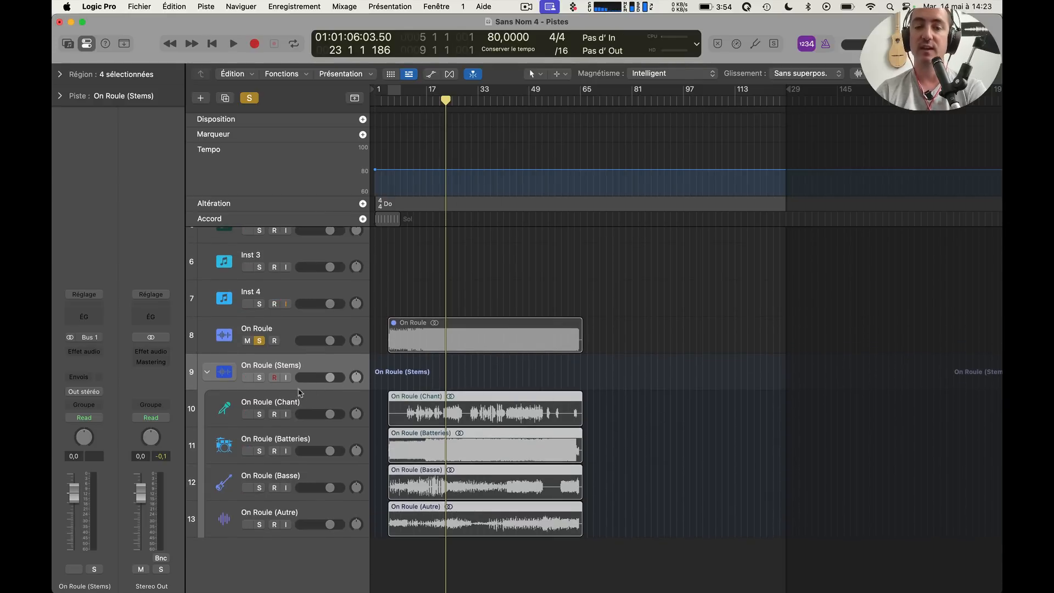
Collapse and re-expand the On Roule (Stems) track stack to inspect its stem tracks
left_click(205, 373)
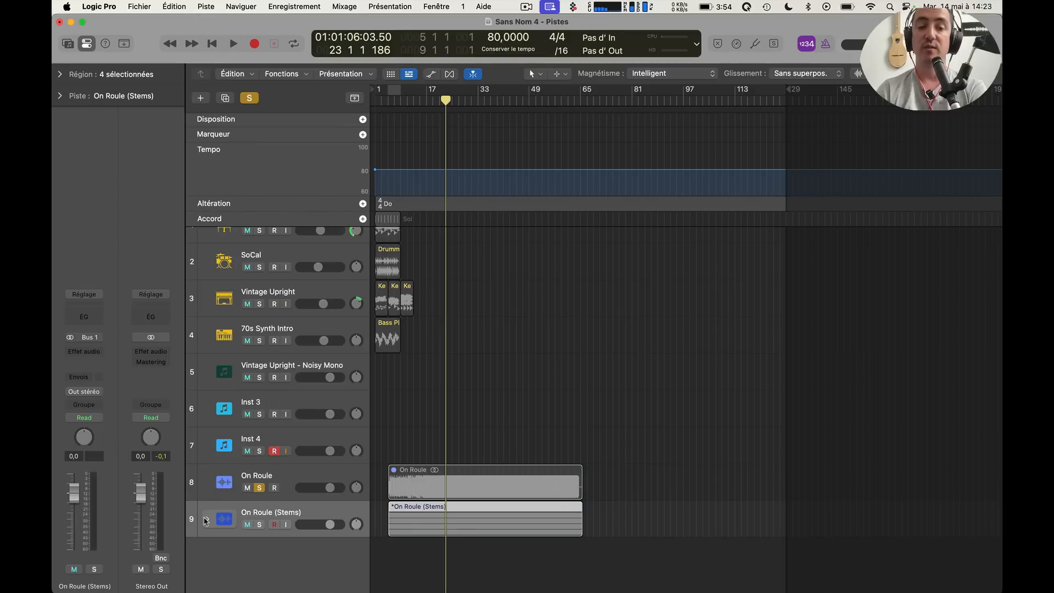
left_click(206, 520)
scroll(384, 493, "down", 5)
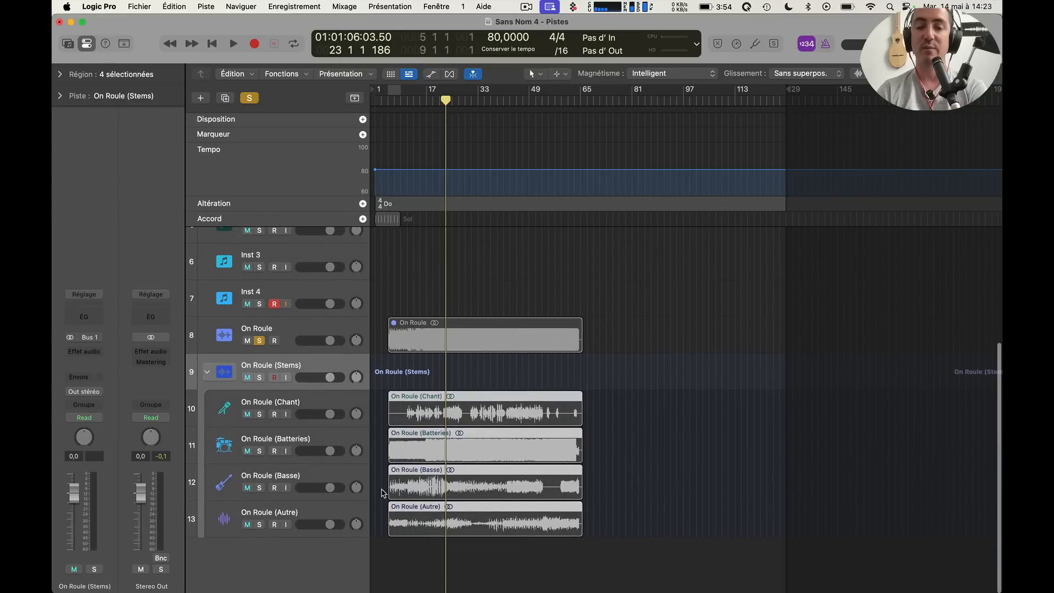
Solo the On Roule (Autre) stem and play it from bar 5 with cycle mode off
left_click(260, 525)
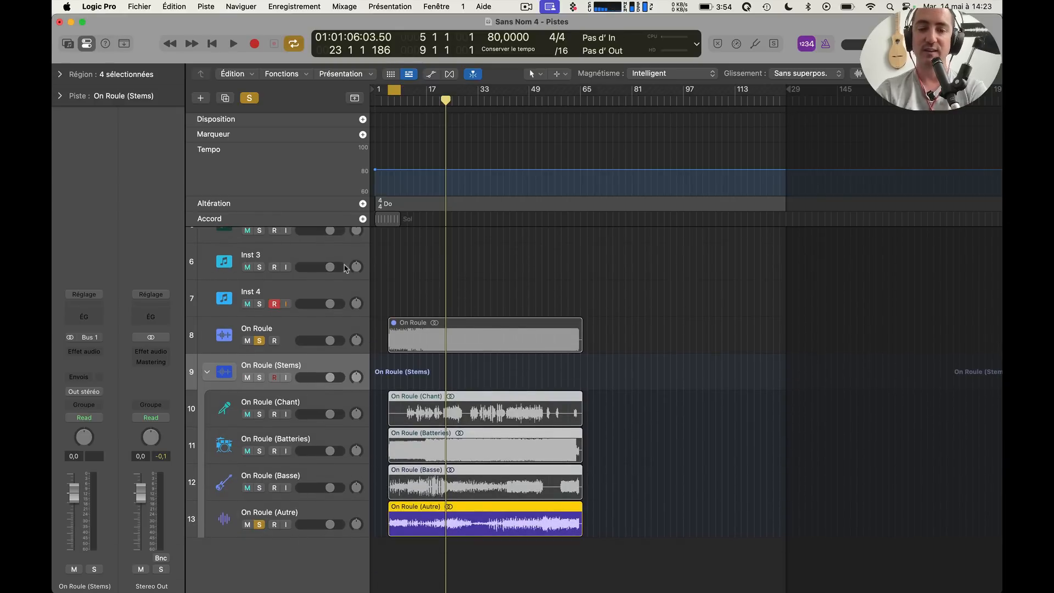
key("space")
key("c")
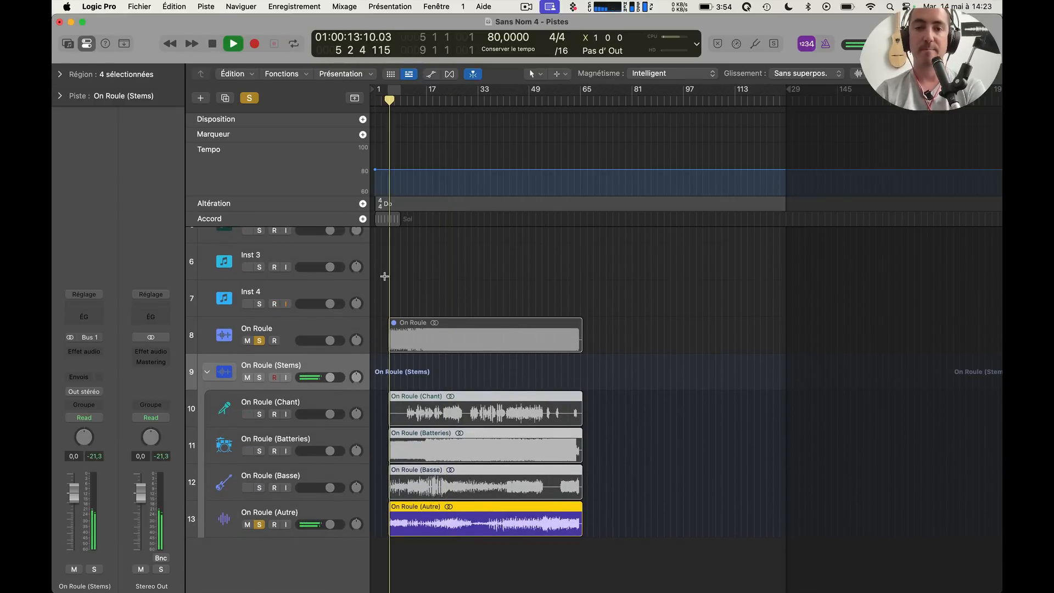
scroll(384, 276, "up", 8)
scroll(377, 410, "down", 4)
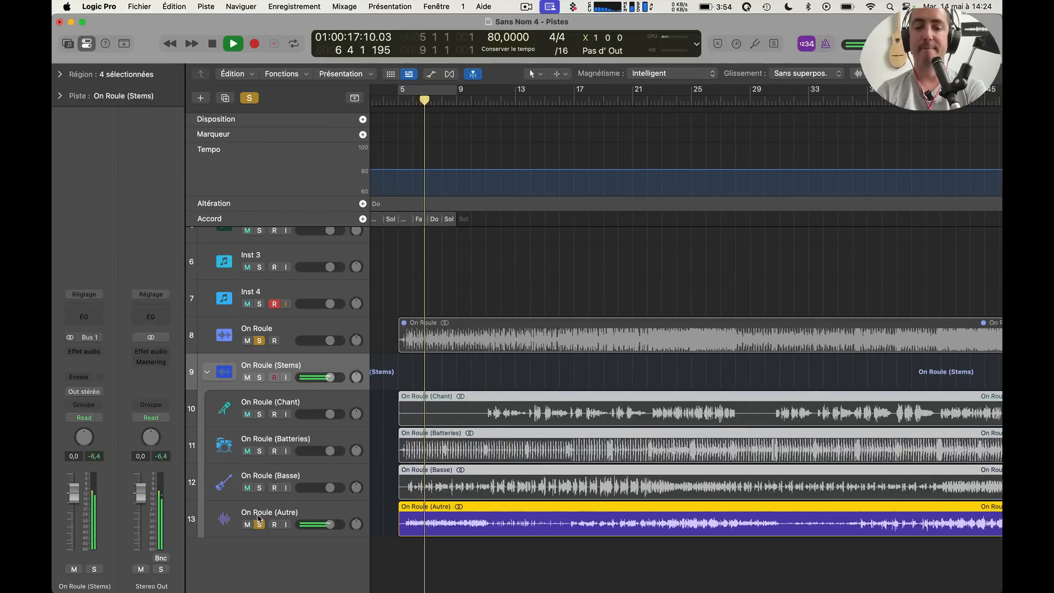
During playback, add the Basse and Batteries stems to the solo and swap the Autre solo for Chant
left_click(261, 478, "shift")
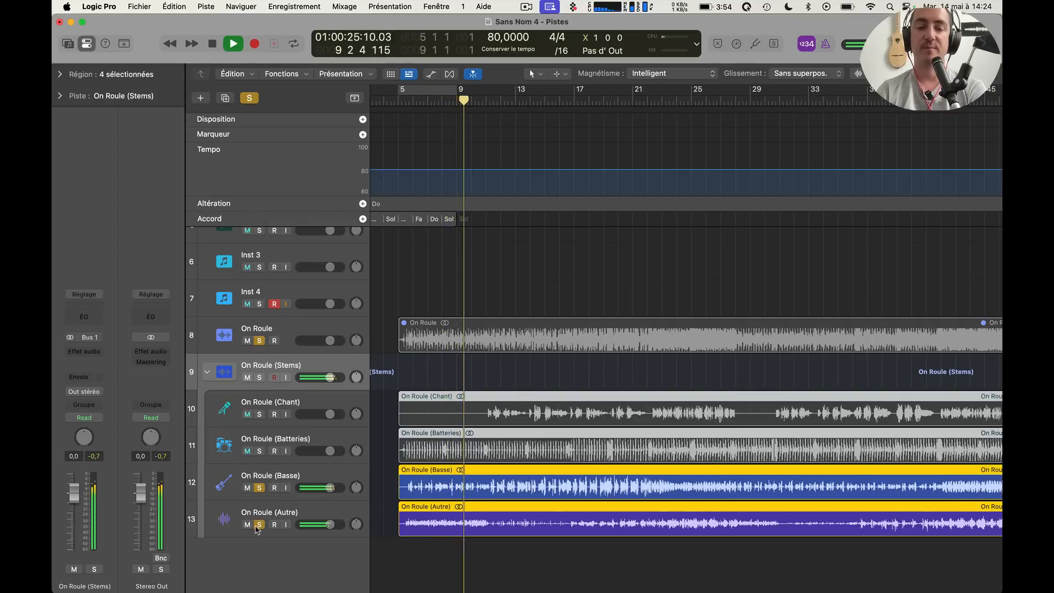
left_click(261, 452, "shift")
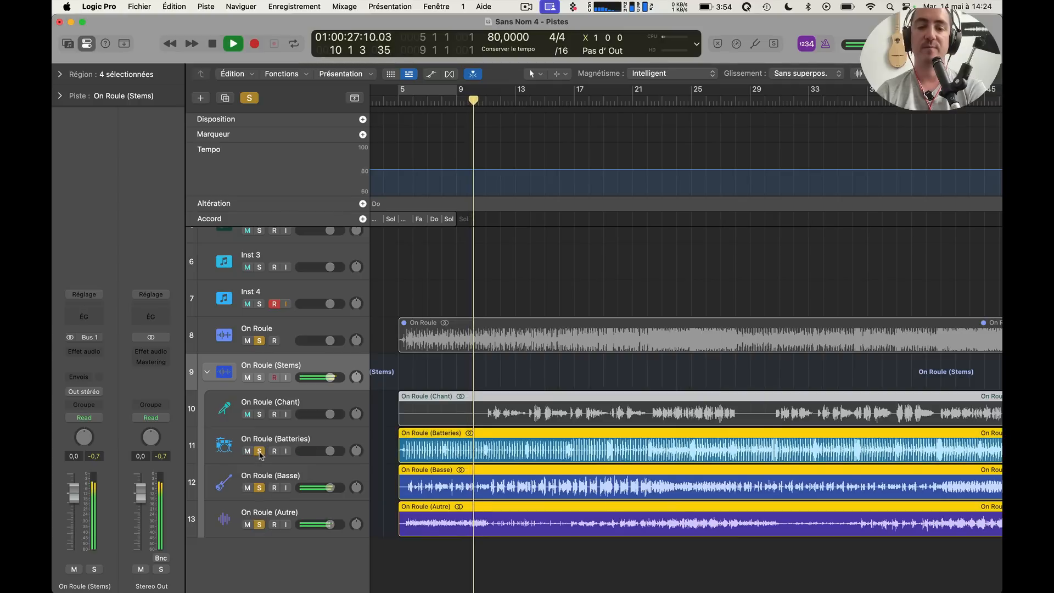
left_click(260, 525)
left_click(260, 414)
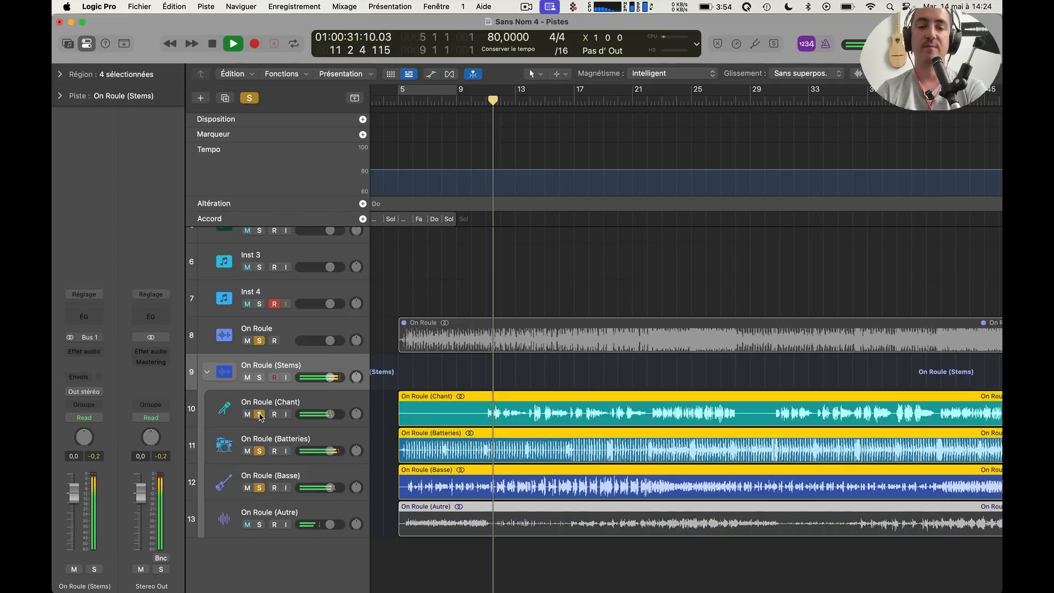
Remove the Batteries and Basse solos to hear the Chant stem alone, and stop playback
left_click(259, 451)
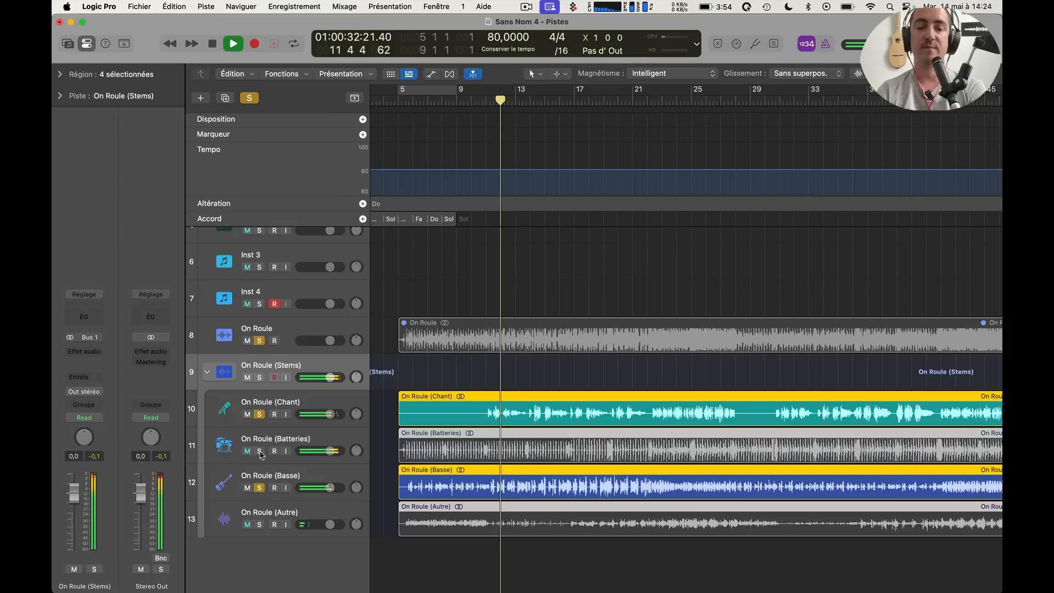
left_click(259, 488)
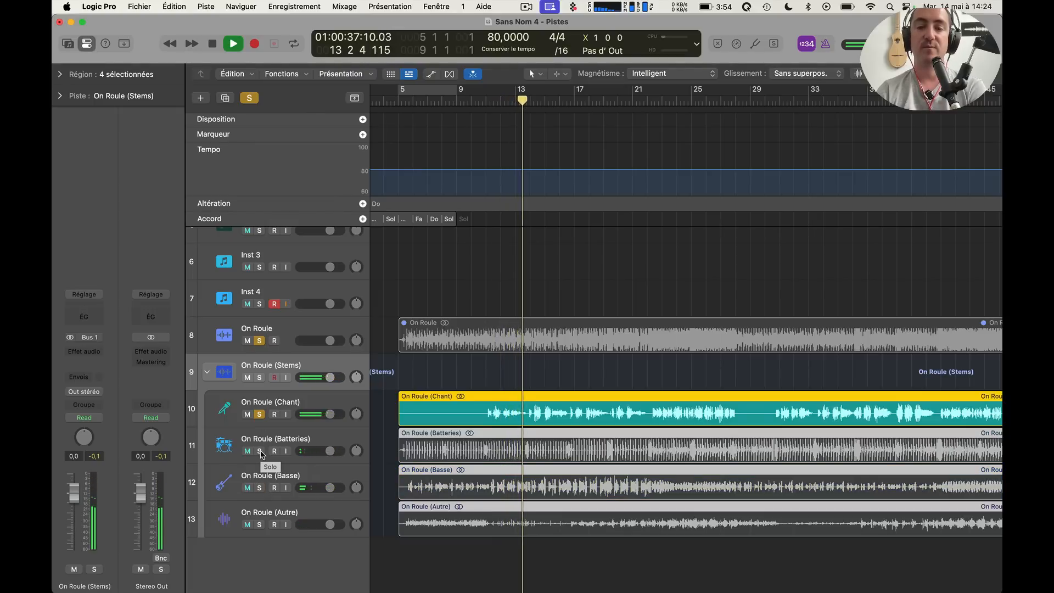
key("space")
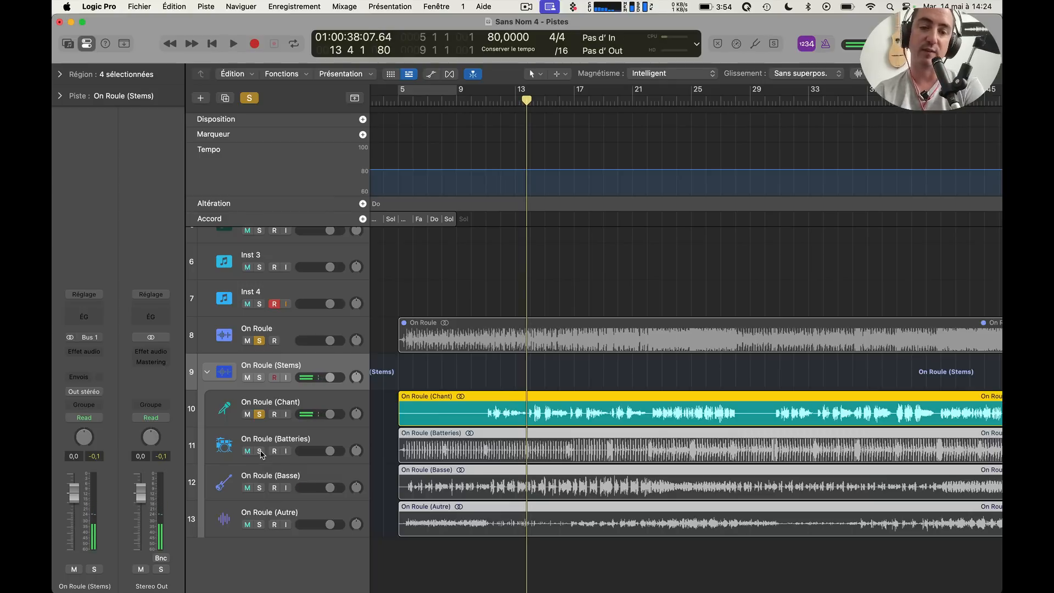
Turn the Chant stem's solo off and back on, and listen to the isolated vocals with a brief pause
left_click(261, 414)
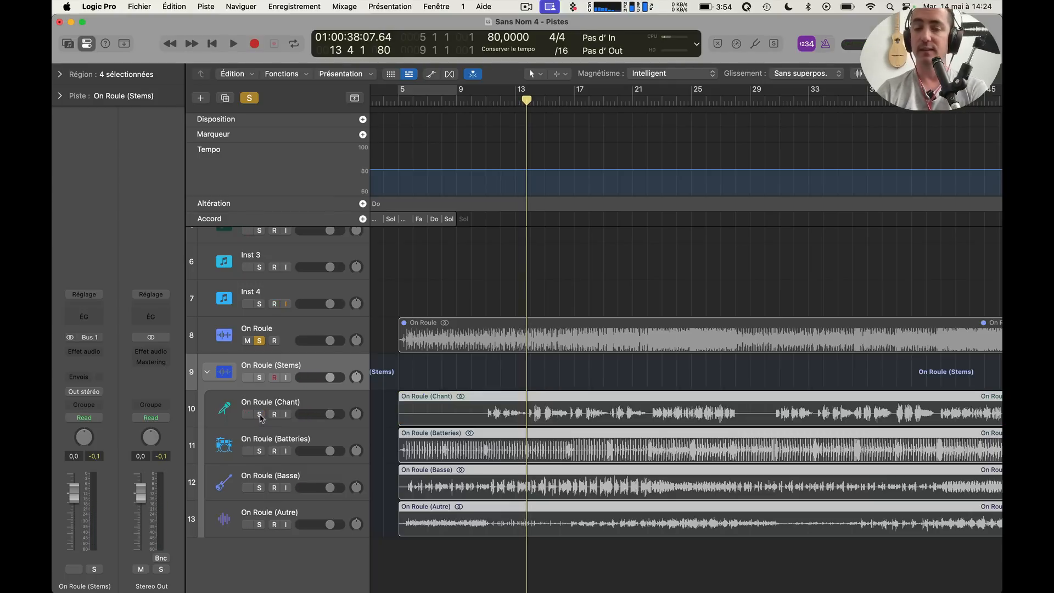
left_click(260, 414)
key("space")
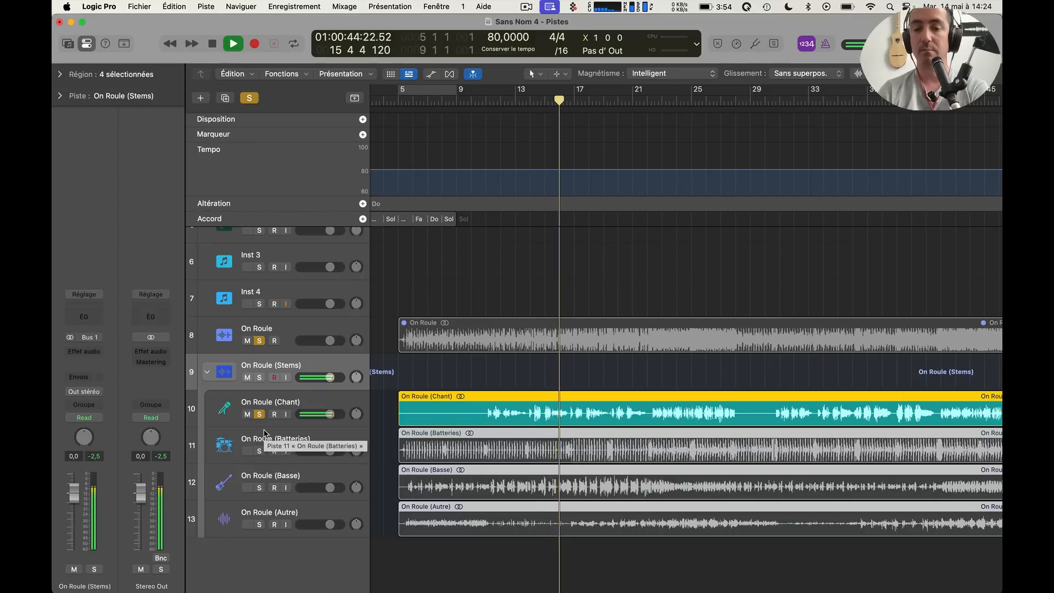
key("space")
left_click(259, 450)
left_click(262, 451)
key("space")
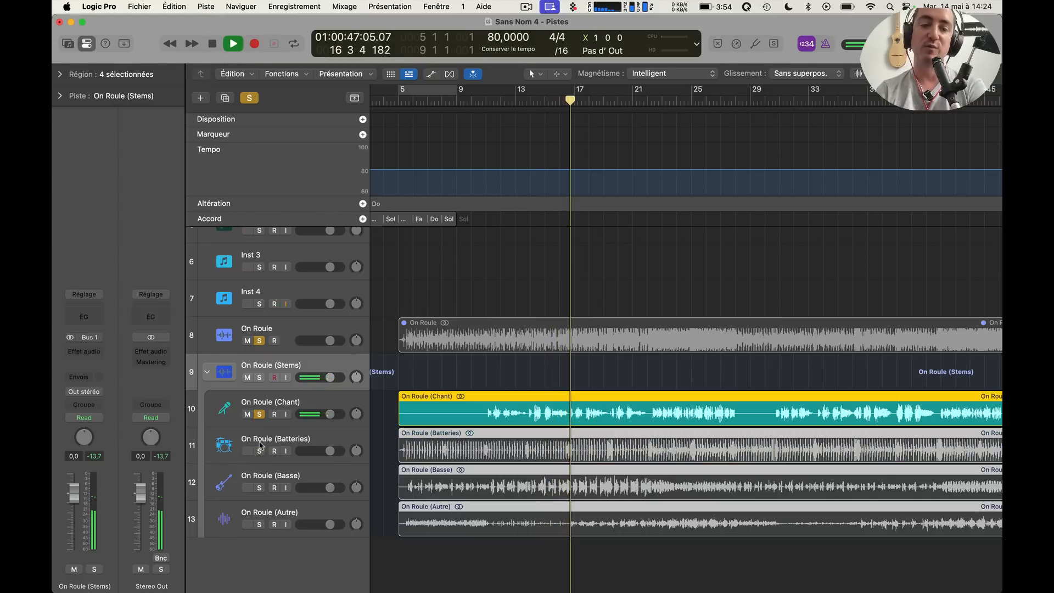
Select the On Roule (Batteries) track, solo it in place of Chant, and stop playback after listening
left_click(263, 433)
left_click(260, 451)
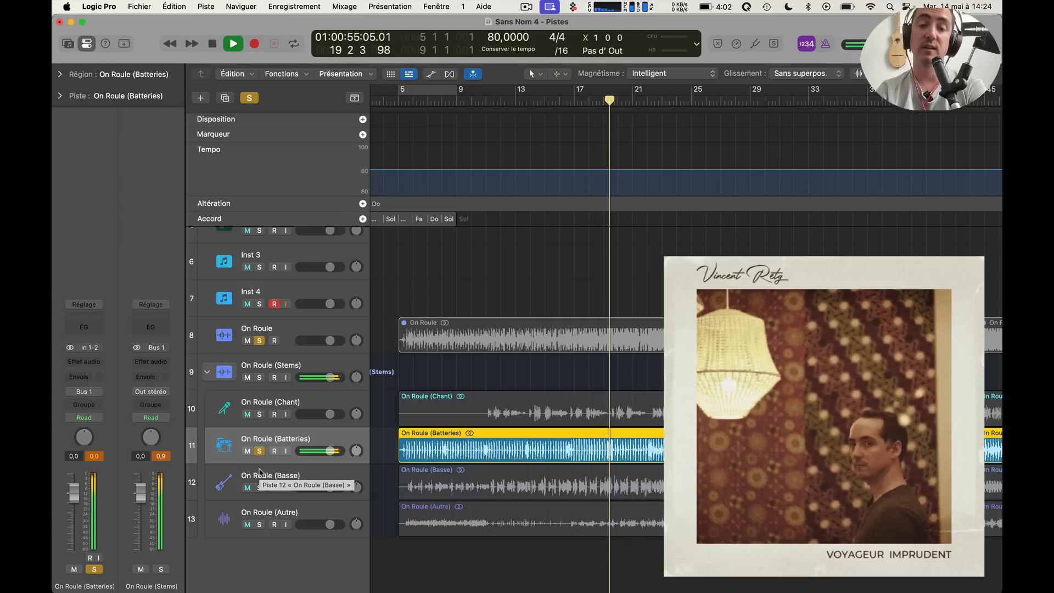
key("space")
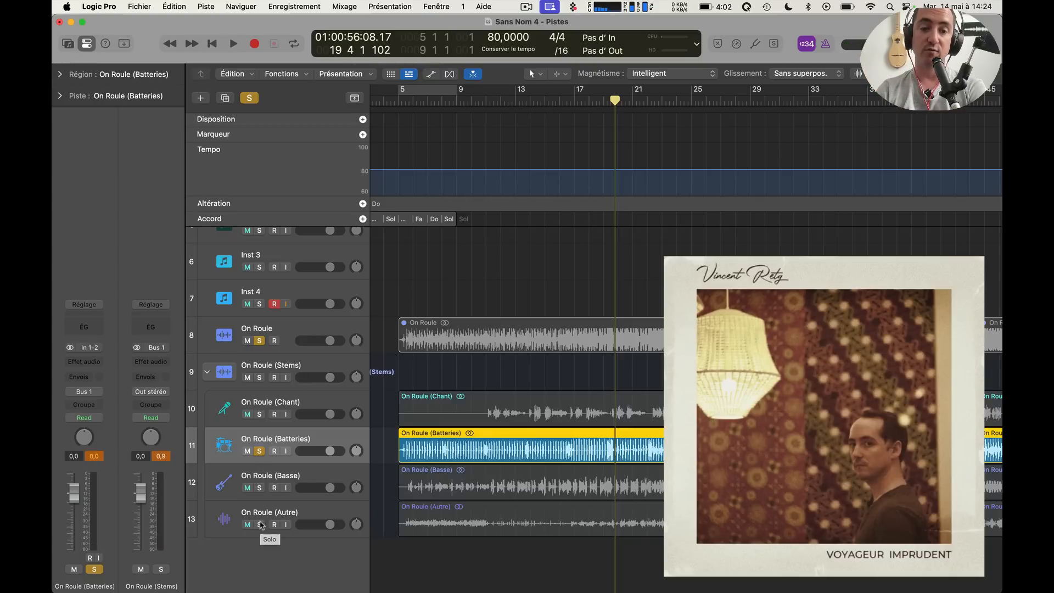
Solo the whole On Roule (Stems) stack instead of Batteries, start playback and remove the original On Roule track's solo
left_click(259, 377)
left_click(259, 451)
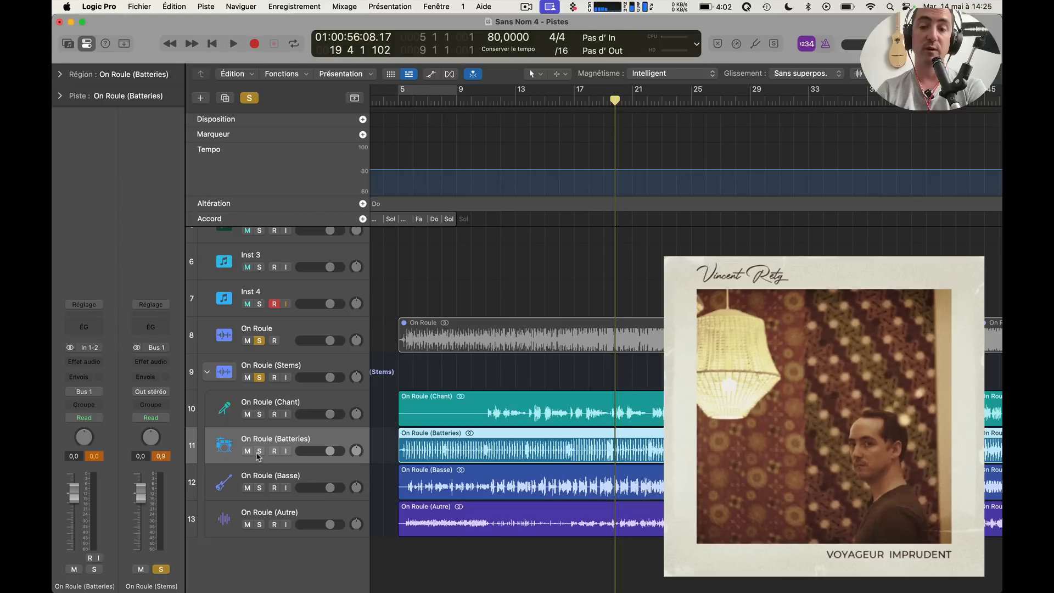
key("space")
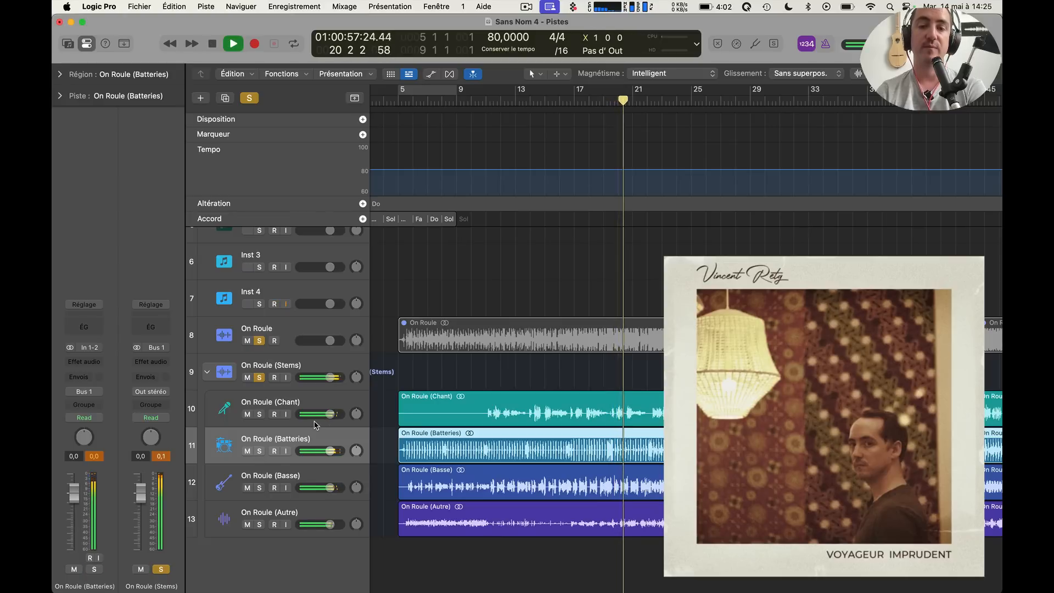
left_click(259, 341)
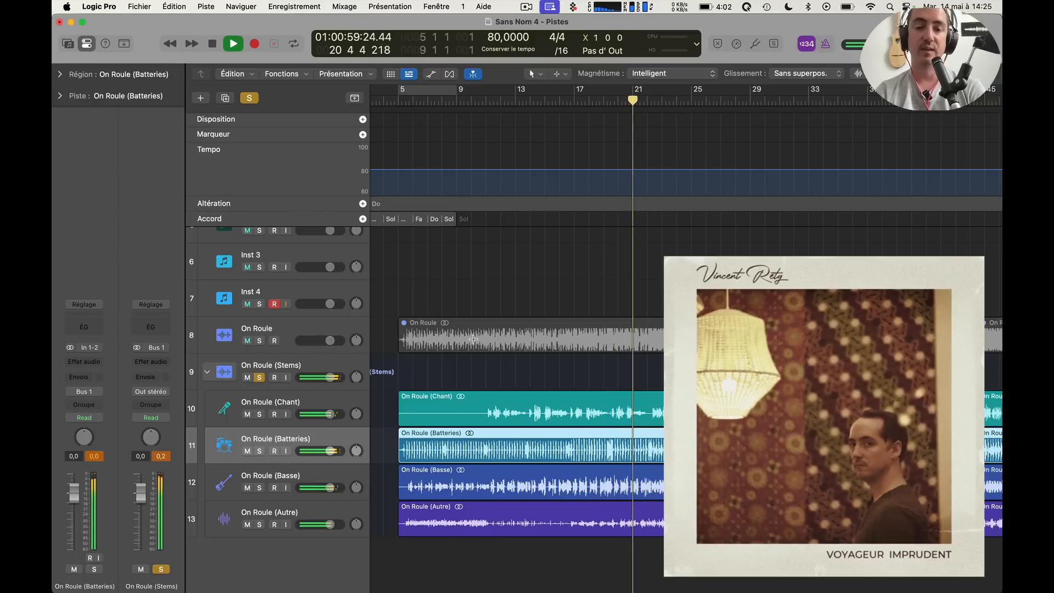
Select the original On Roule region and compare it with the stems by soloing its track and switching the solo back to On Roule (Stems)
left_click(476, 333)
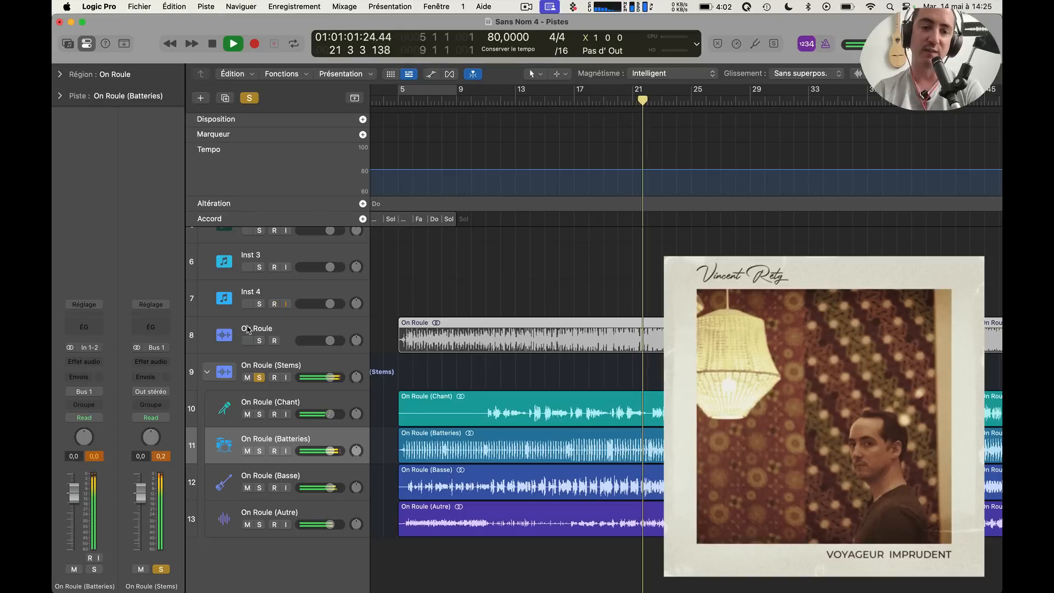
left_click(260, 341)
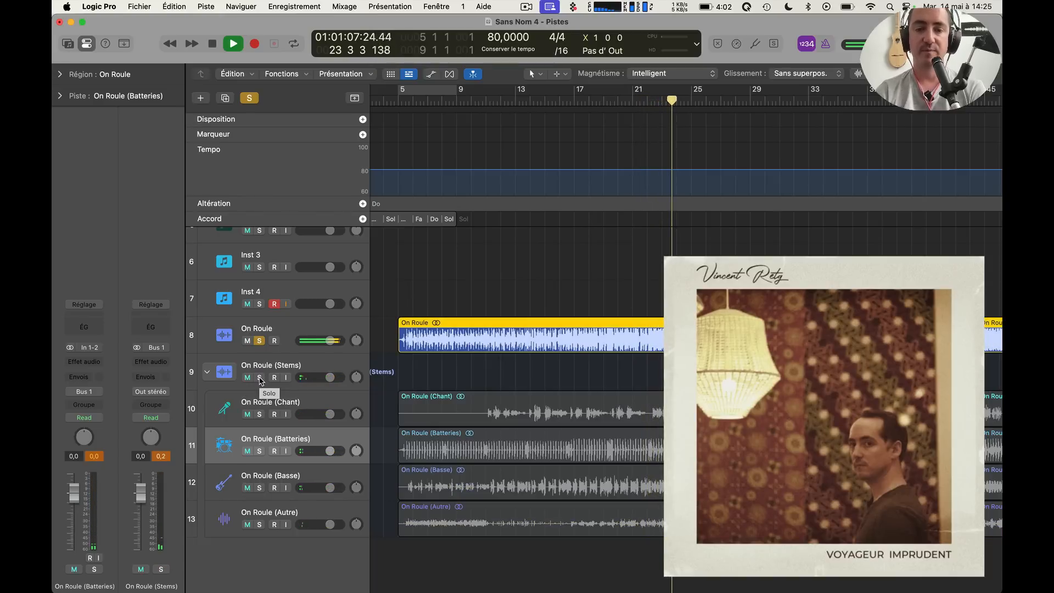
left_click(259, 378)
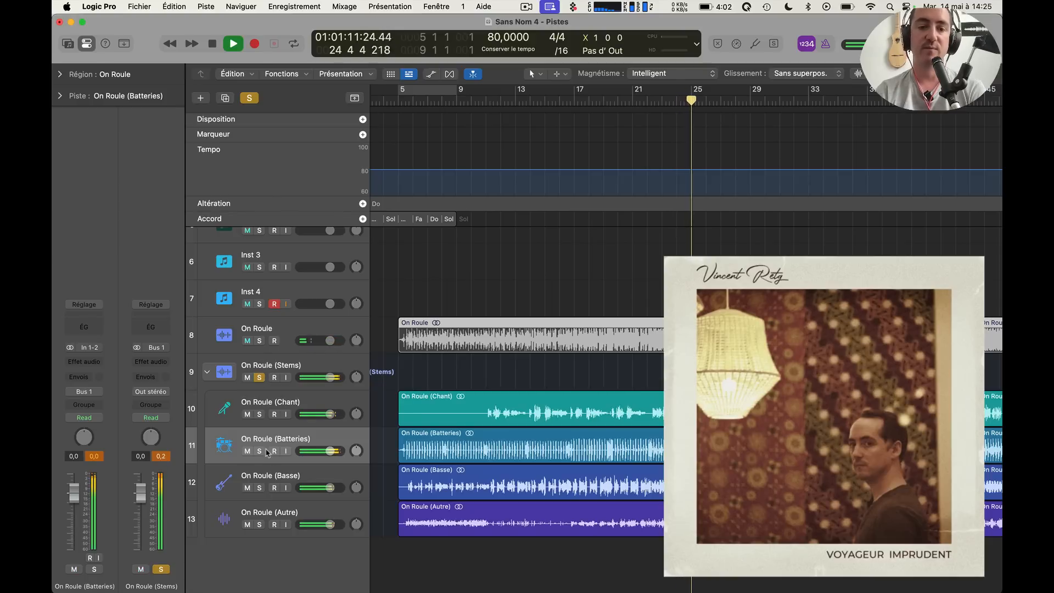
During playback, mute the Chant stem, solo the Batteries, Chant and Autre stems in turn, and remove the Batteries solo
left_click(248, 414)
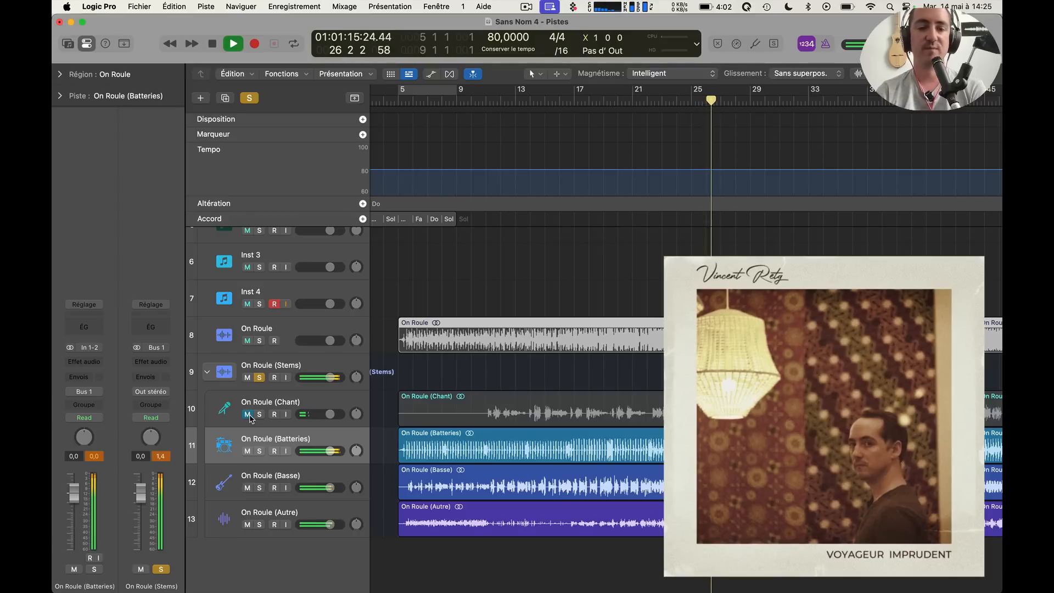
left_click(259, 450)
left_click(259, 415)
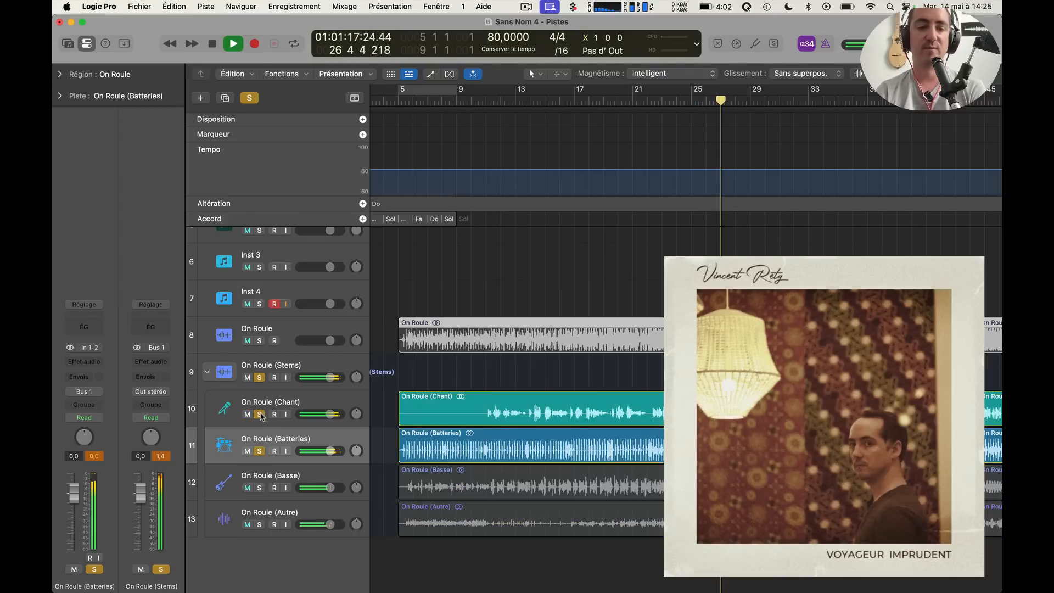
left_click(259, 524)
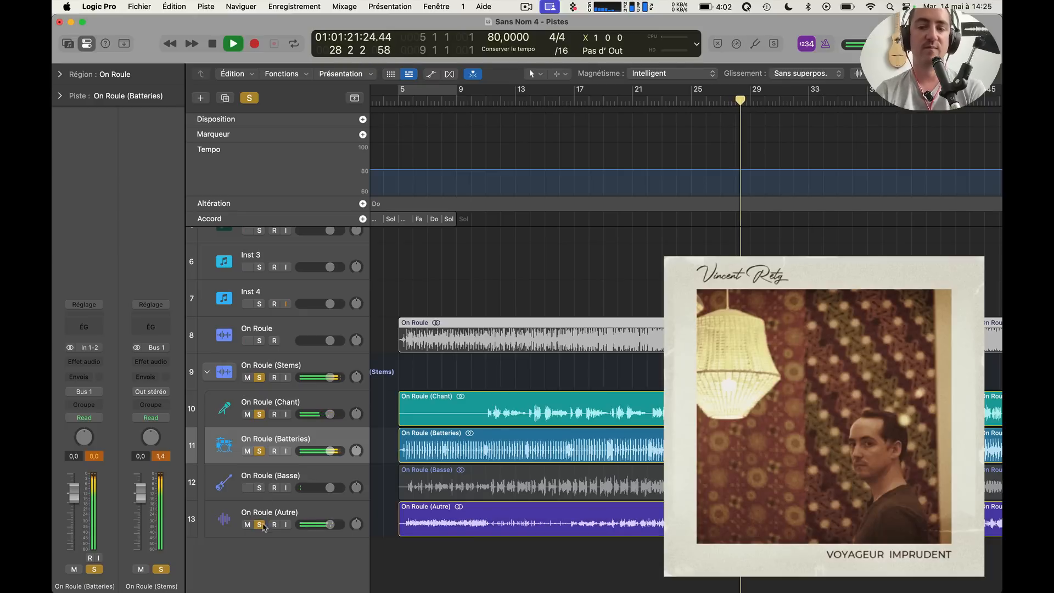
left_click(260, 451)
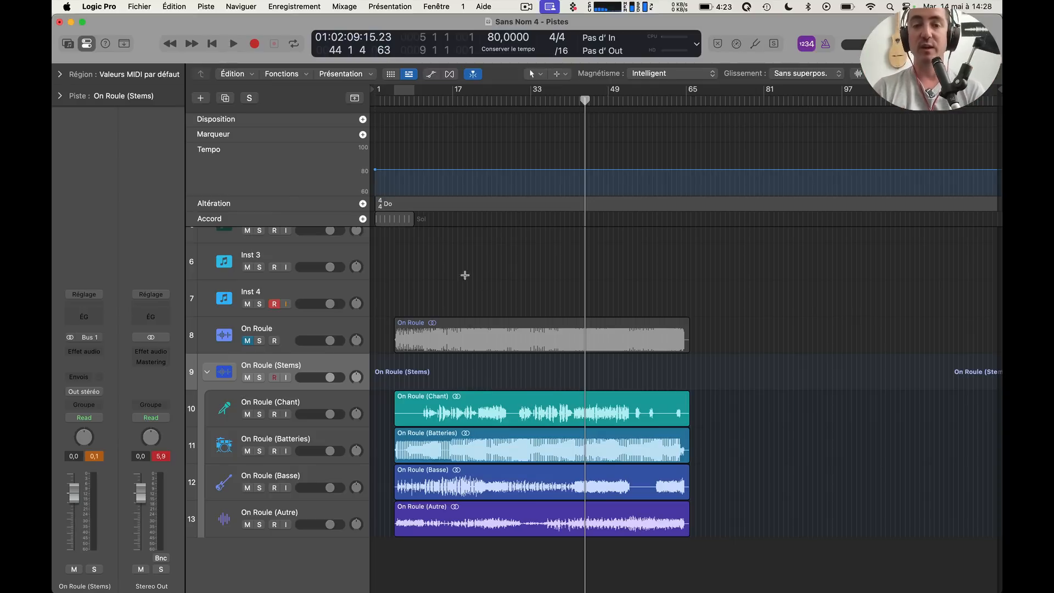
Hide the global tracks above the track list
left_click(354, 97)
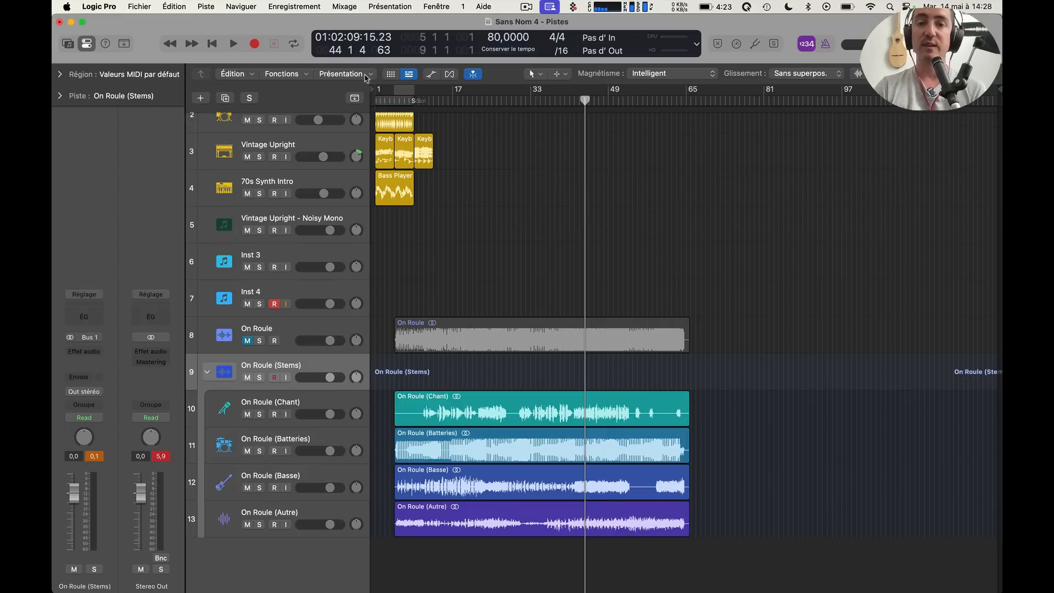
Hide the Règle de sélection, try a marquee selection in the empty area, and choose Outil Sélecteur as the secondary tool
left_click(366, 77)
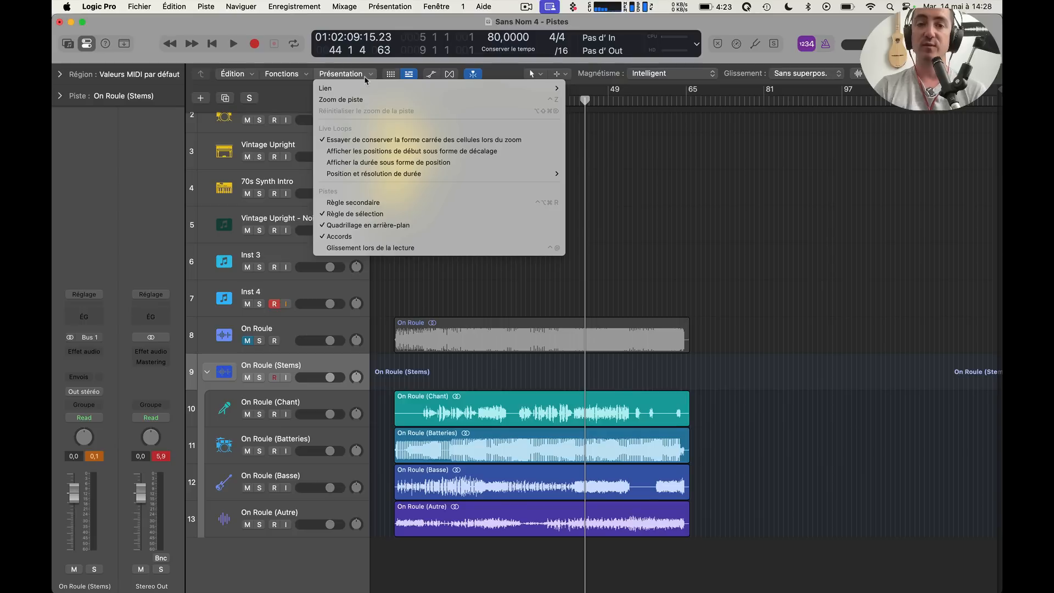
left_click(436, 213)
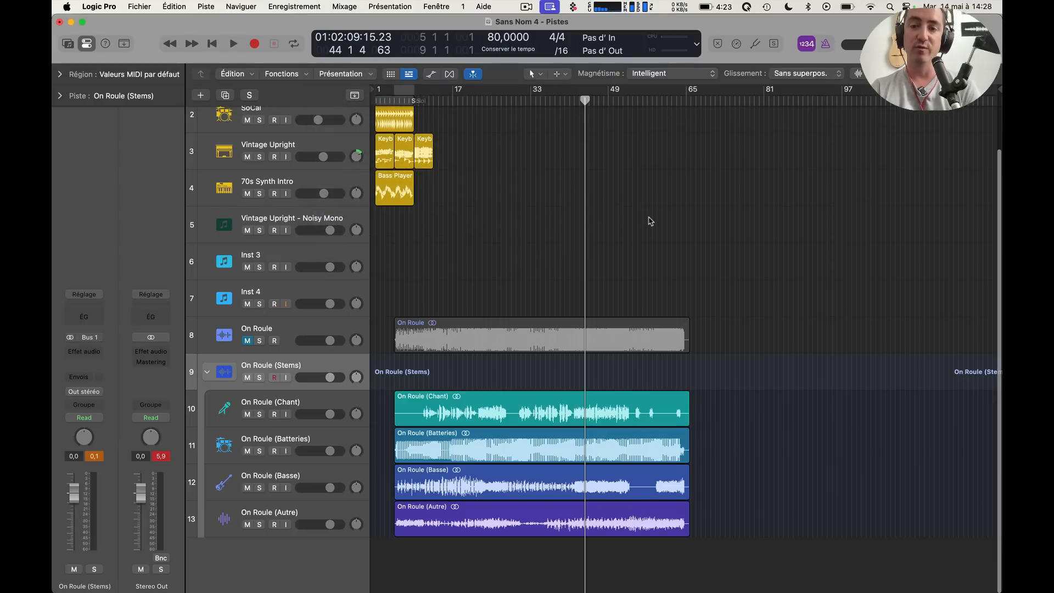
left_click_drag(650, 209, 573, 262)
left_click(614, 186)
left_click(565, 74)
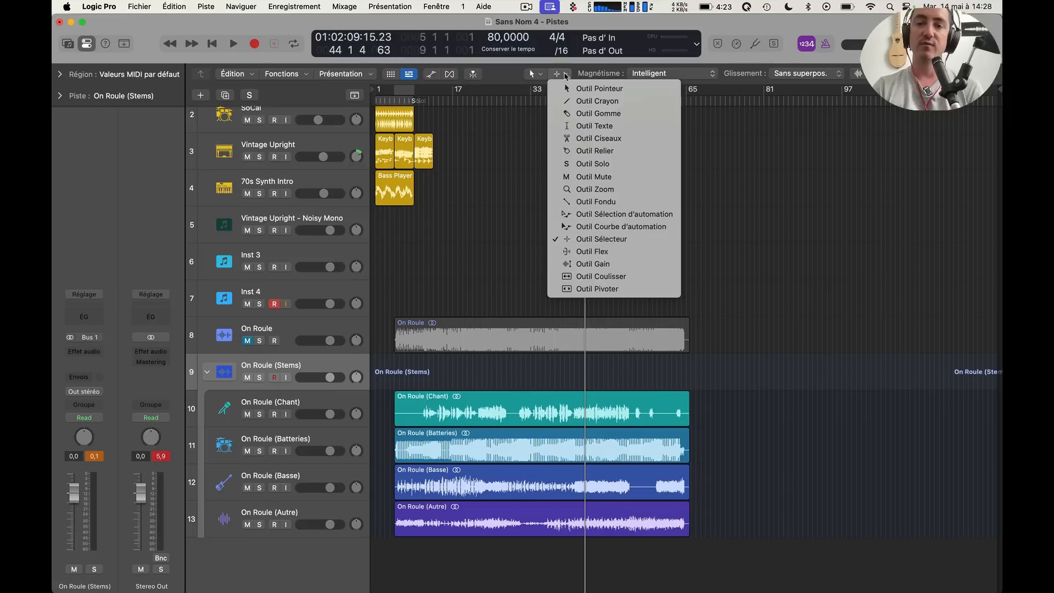
left_click(573, 242)
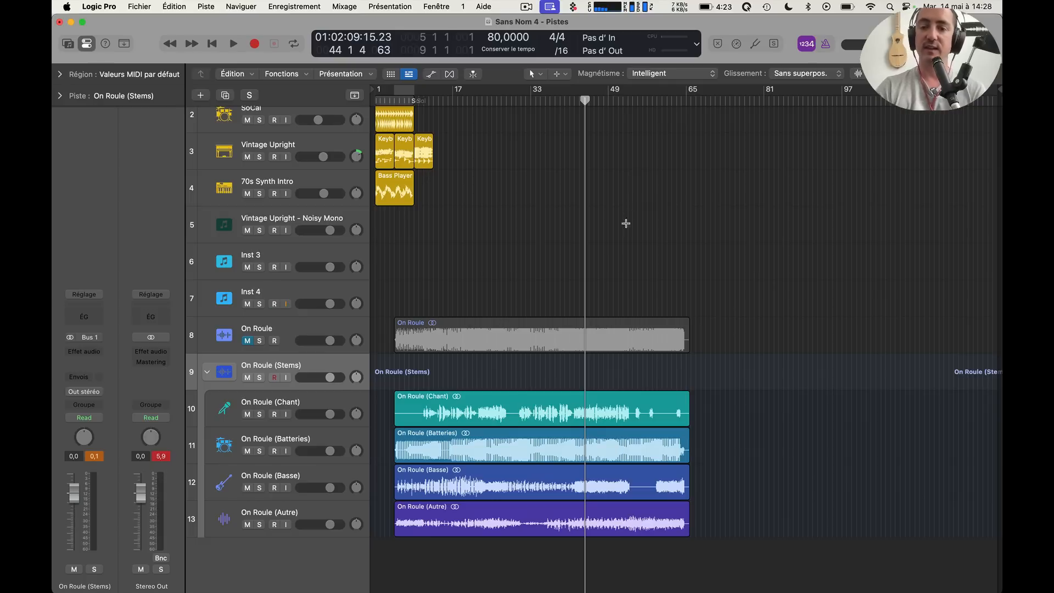
Marquee-select about bars 32–59 from On Roule down to the Basse stem, split the regions there, and split the Chant stem at bar 26
left_click_drag(657, 281, 525, 499)
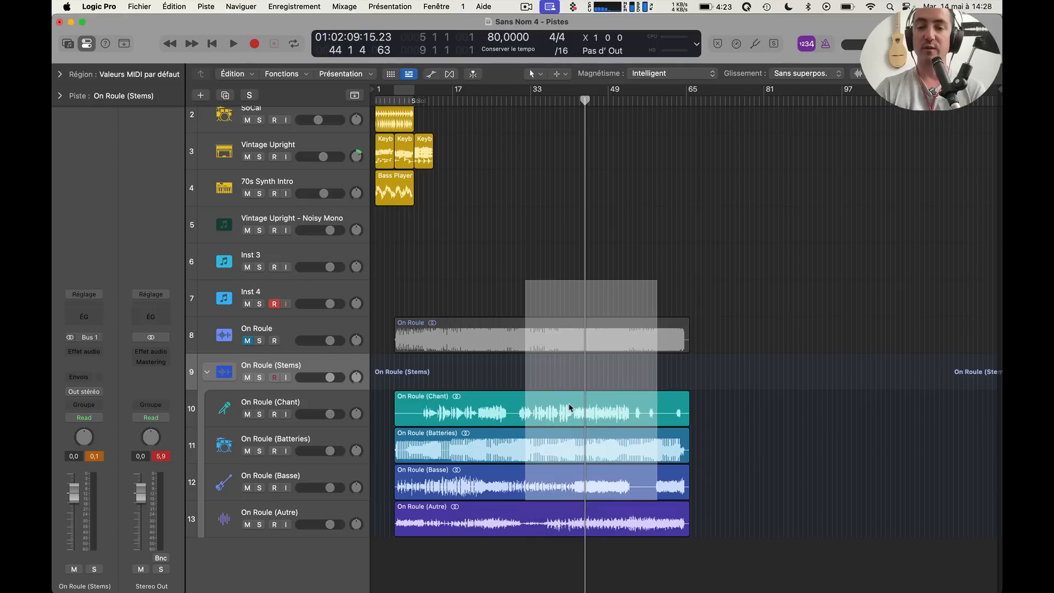
left_click(569, 408)
mouse_move(571, 408)
left_mouse_down()
mouse_move(583, 412)
mouse_move(574, 412)
left_mouse_up()
left_click(497, 411)
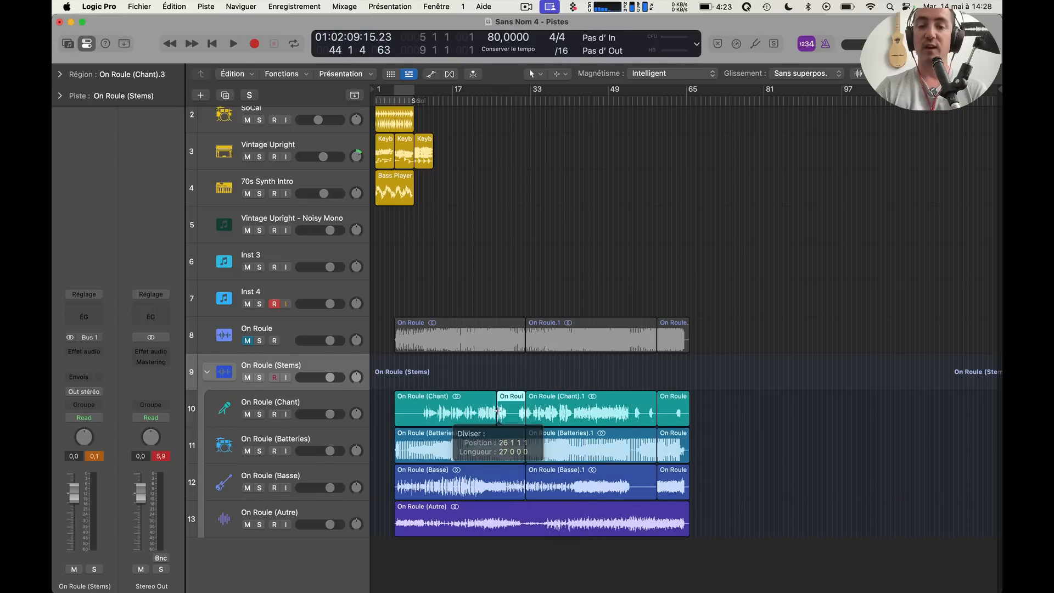
Move a marquee-selected section of the first On Roule region up to the Inst 4 track and undo the edit
left_click(523, 373)
left_click_drag(473, 341, 541, 294)
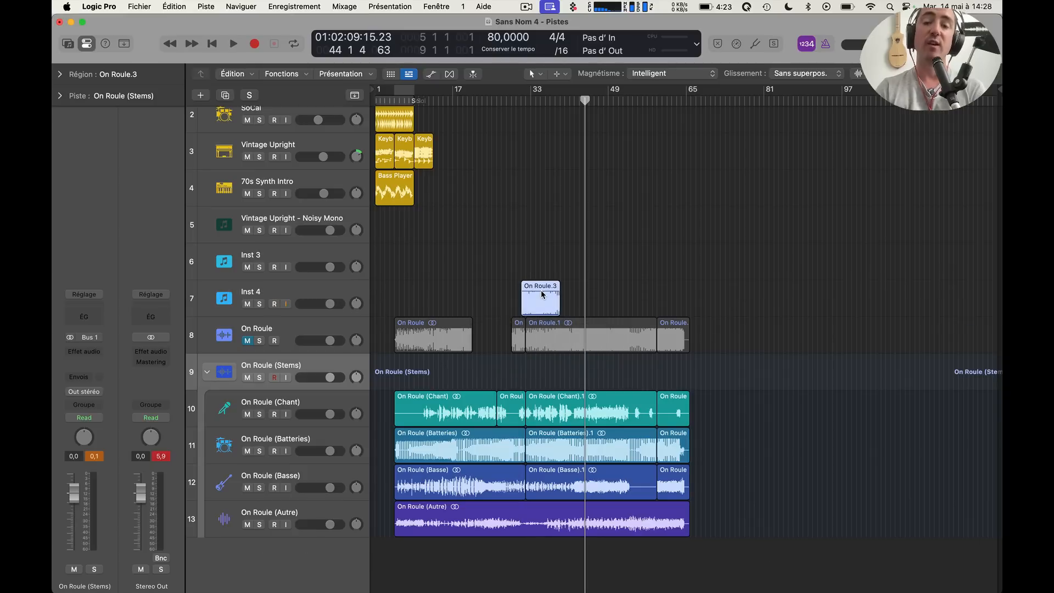
key("super+z")
key("super+z")
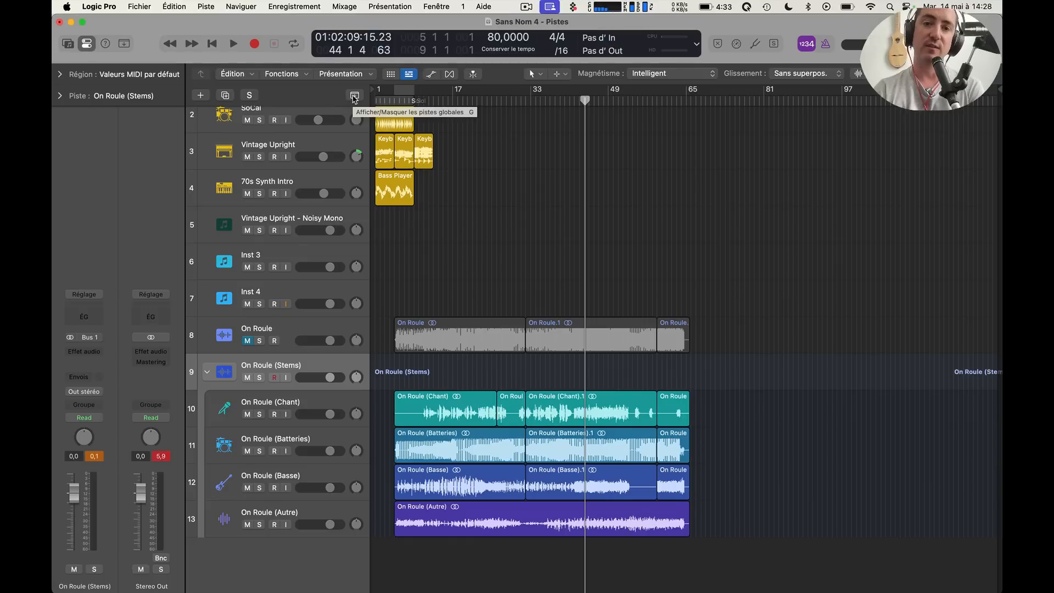
Show the Règle de sélection, shift a marquee selection on the On Roule track to about bars 25–44, and split the regions there
left_click(363, 74)
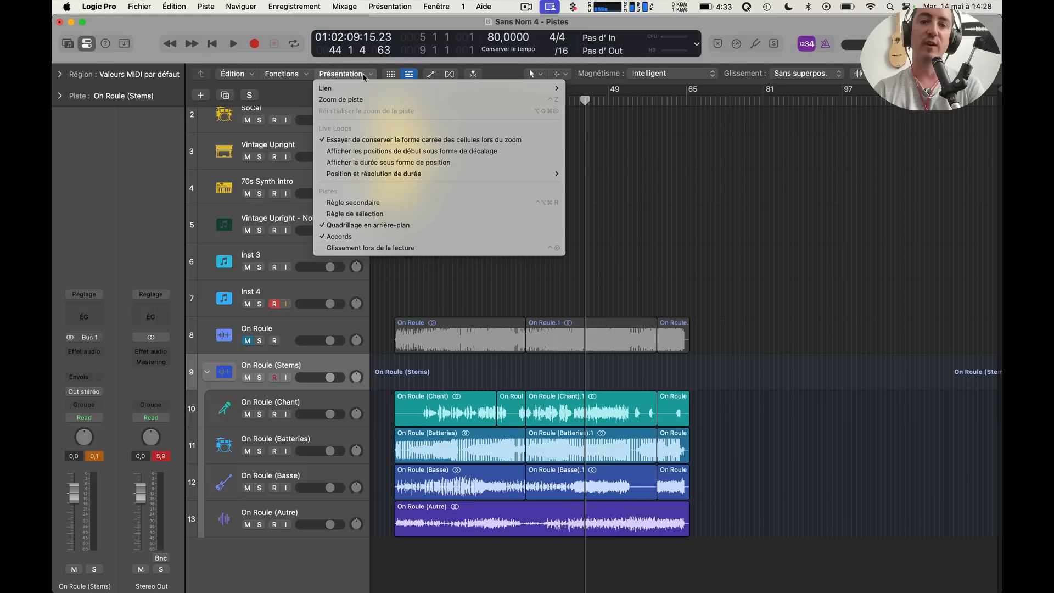
left_click(388, 215)
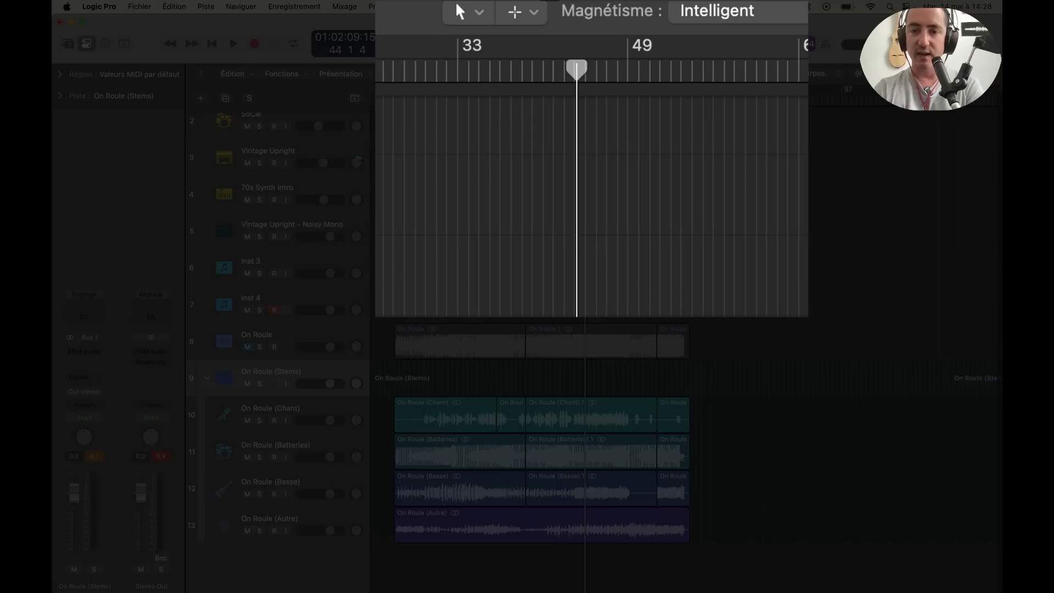
left_click_drag(617, 291, 526, 336)
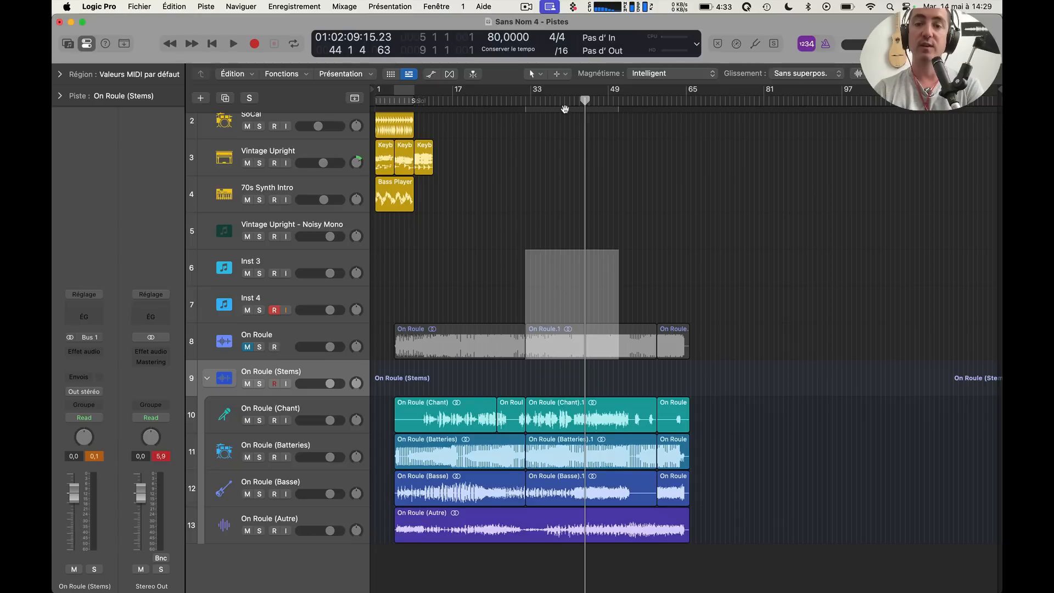
left_click_drag(568, 107, 532, 131)
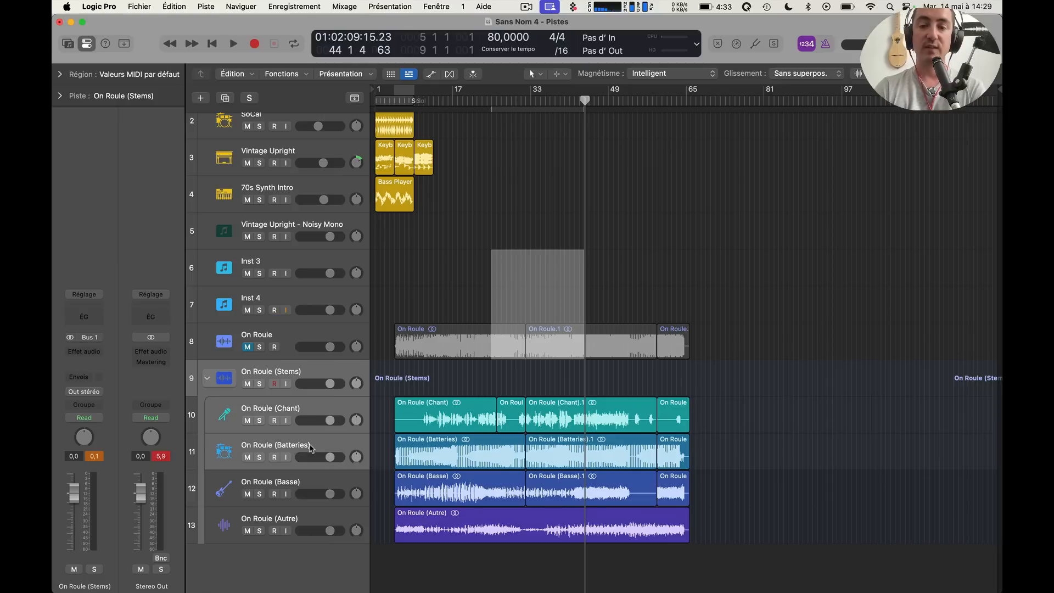
left_click(567, 297)
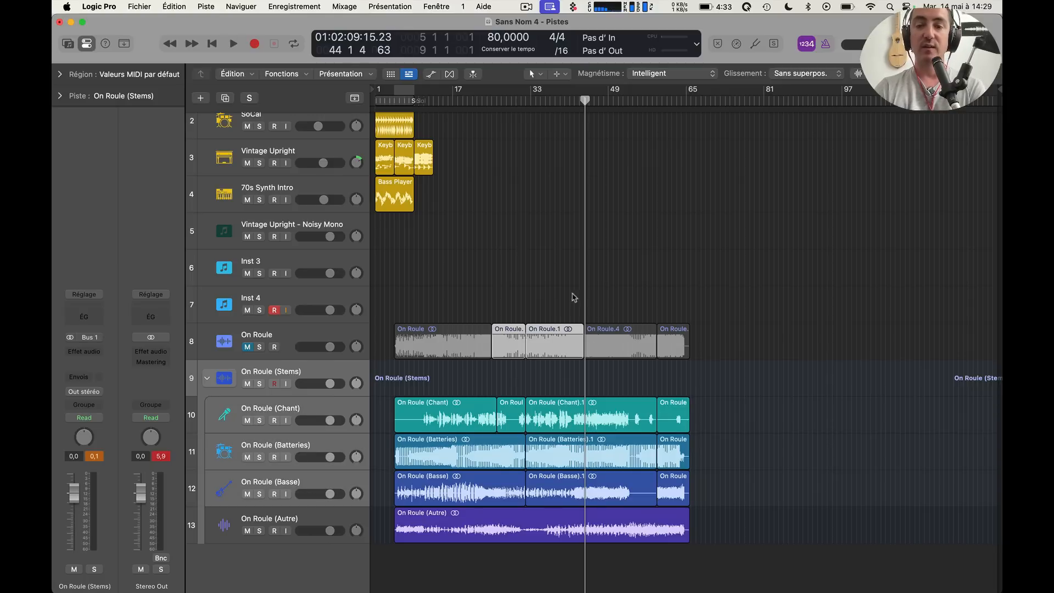
Marquee-select about bars 18–58 across the stems, exclude the Chant and Basse tracks, and split the remaining Batteries and Autre regions
left_click_drag(651, 386, 457, 546)
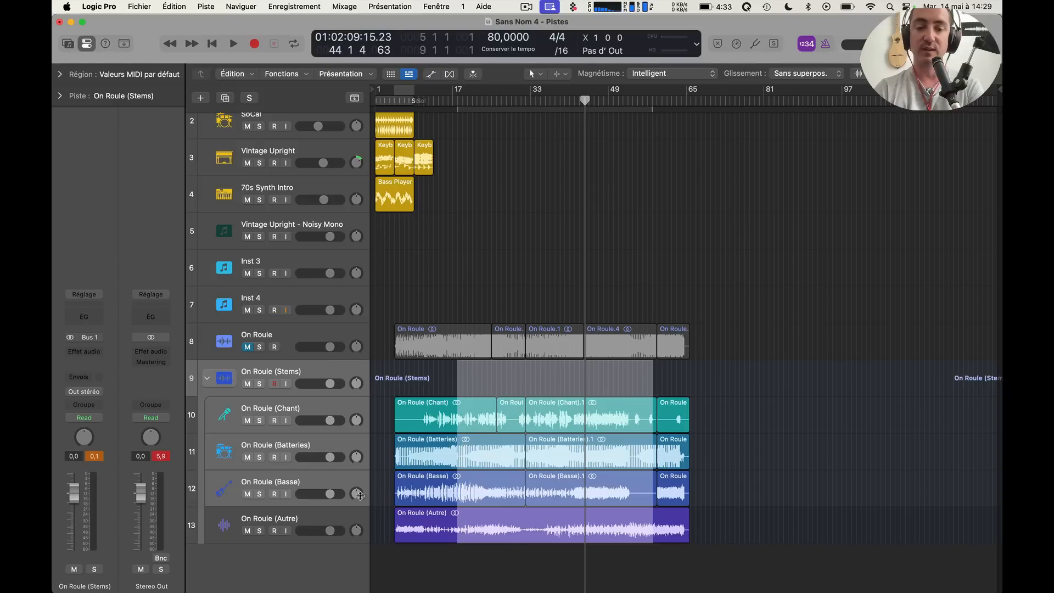
left_click(342, 488, "super")
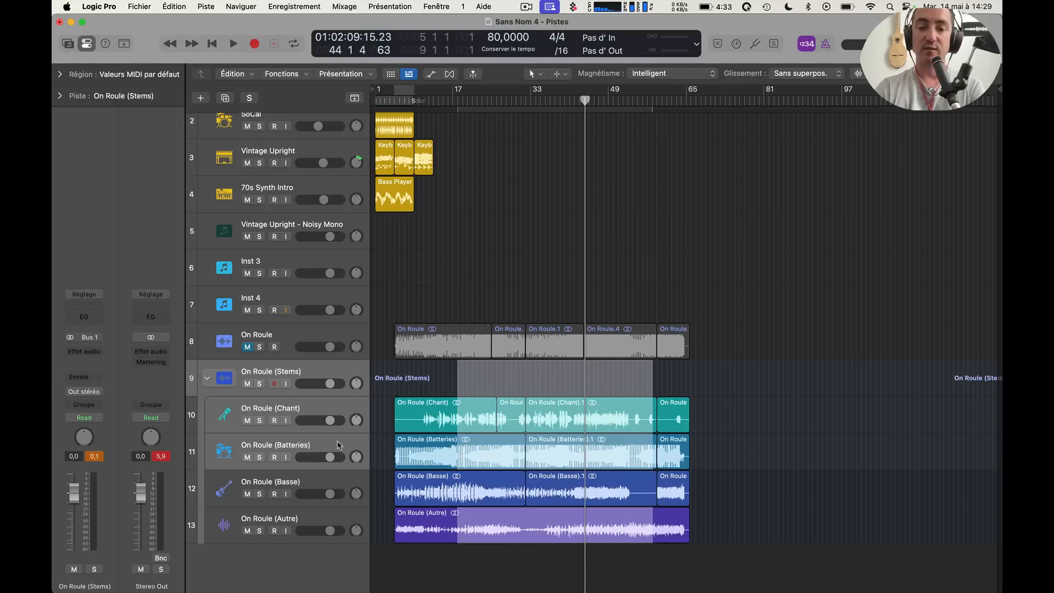
left_click(338, 411, "super")
left_click(338, 516, "super")
left_click(338, 516, "super")
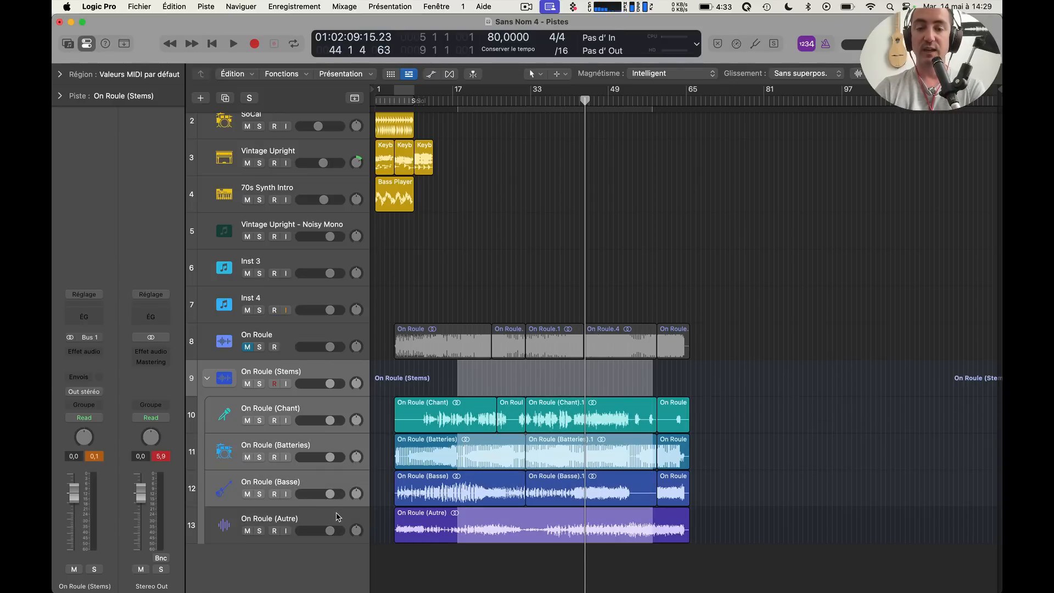
left_click(506, 443)
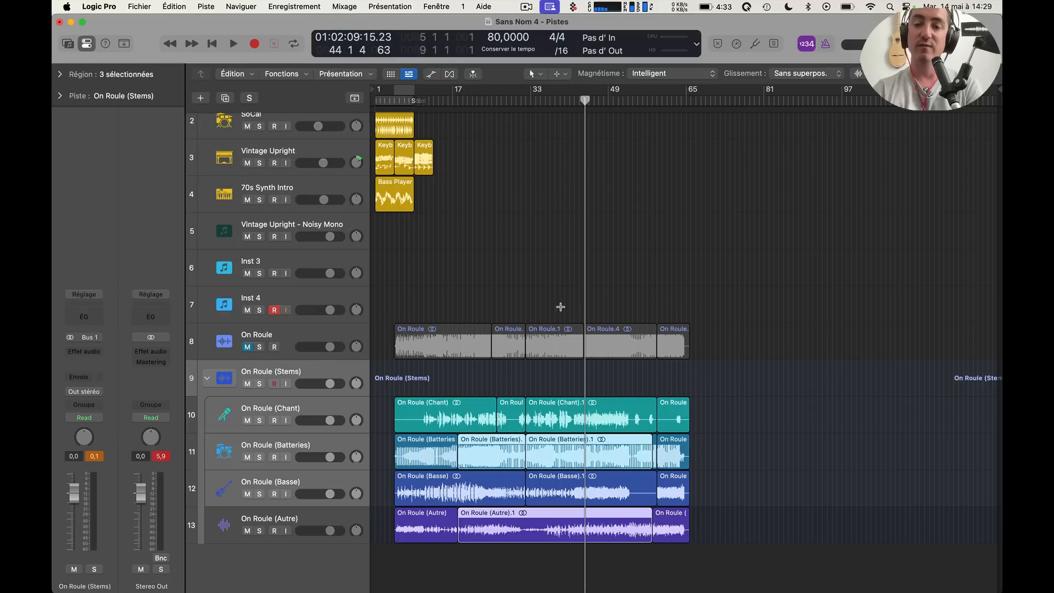
Marquee-select bars 32–57, set the locators to the selection with cycle playback on, and clear the selection
left_click_drag(562, 302, 525, 286)
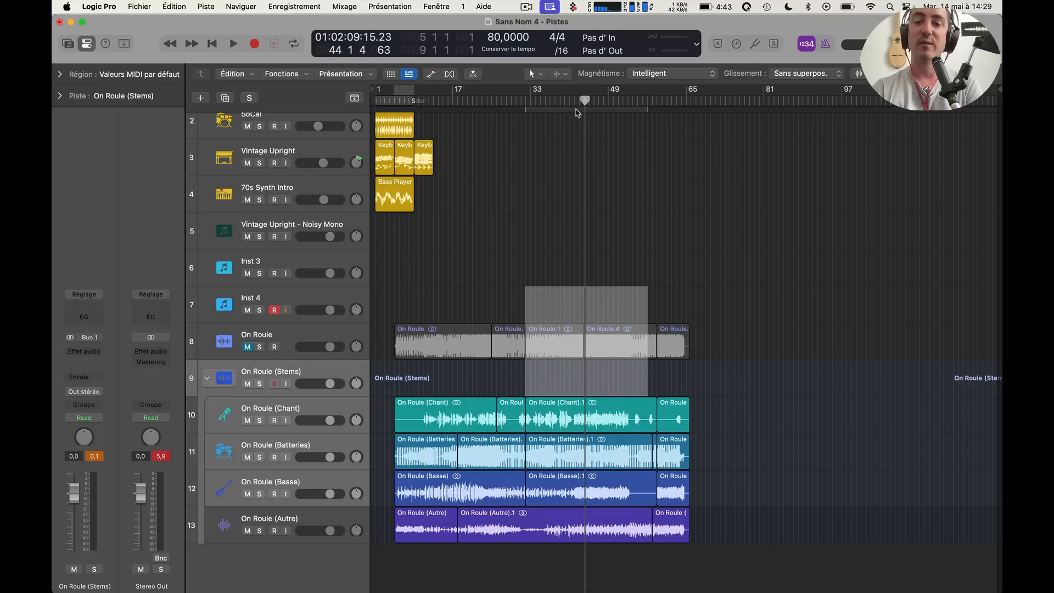
right_click(575, 109)
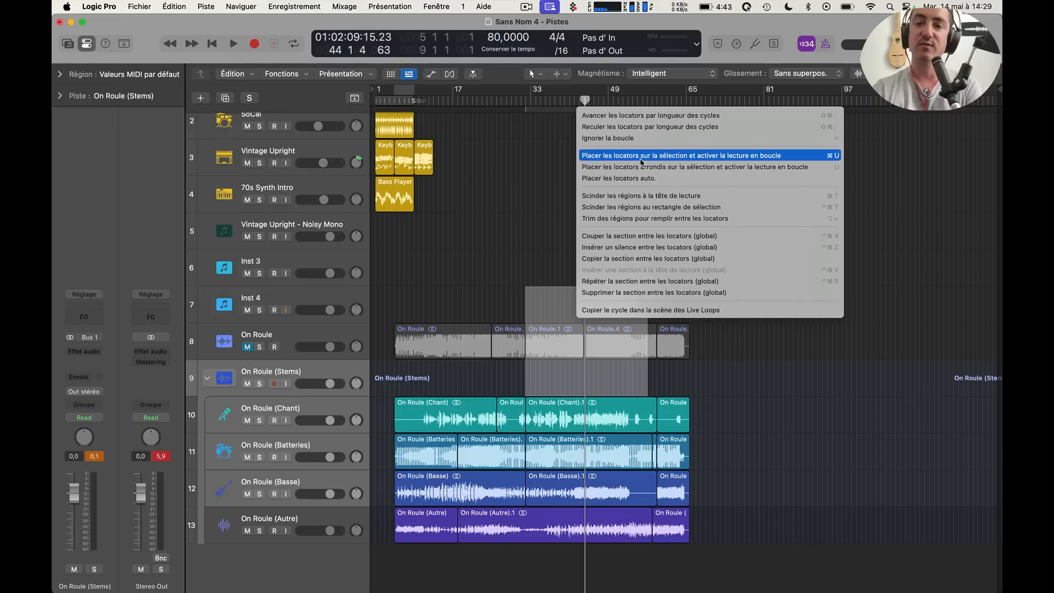
left_click(590, 145)
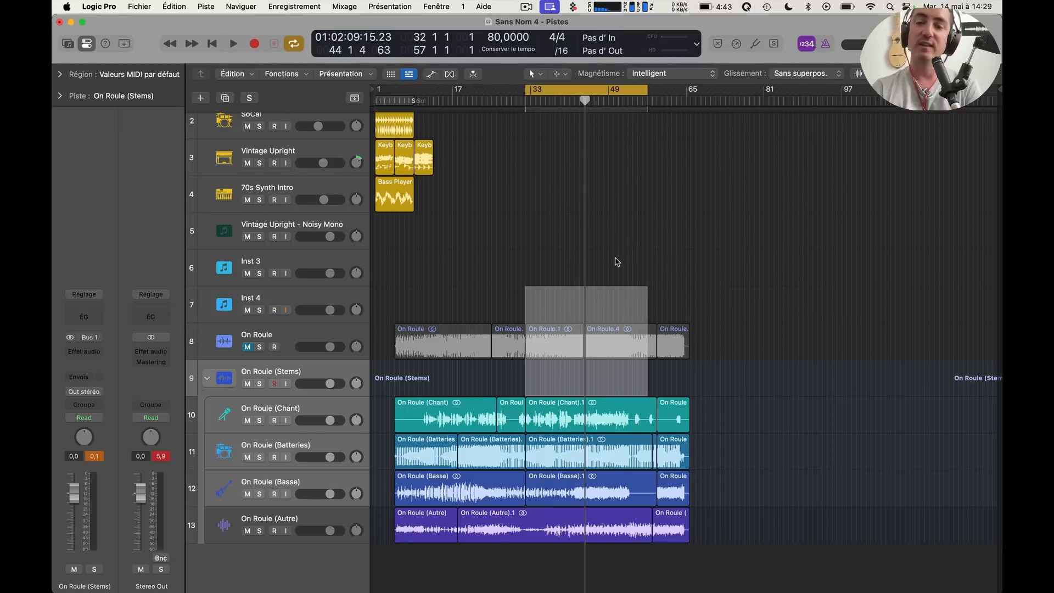
left_click(688, 304)
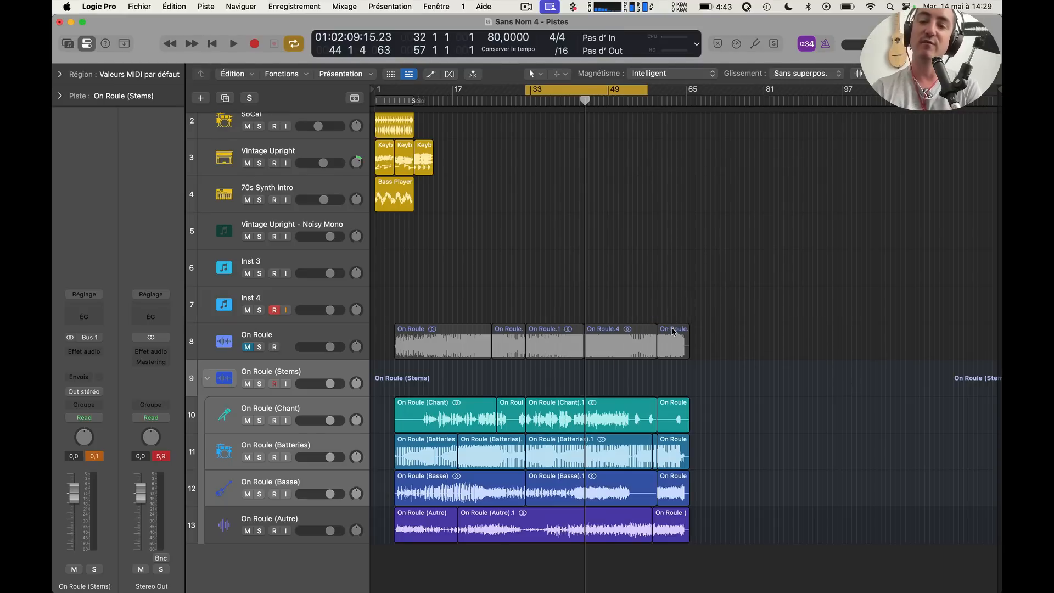
Set the locators to the On Roule.1 region and turn the cycle off
left_click(542, 335)
key("super+u")
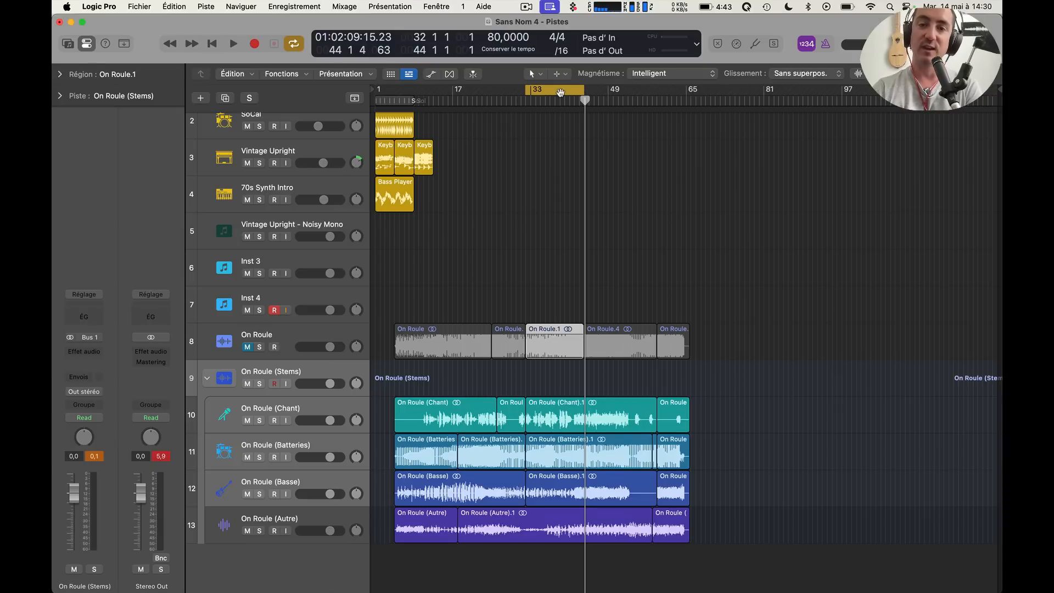
left_click(558, 96)
Marquee-select bars 32–58 from Inst 4 down to the Batteries stem and set the locators to that selection with cycle playback on
left_click_drag(651, 306, 525, 467)
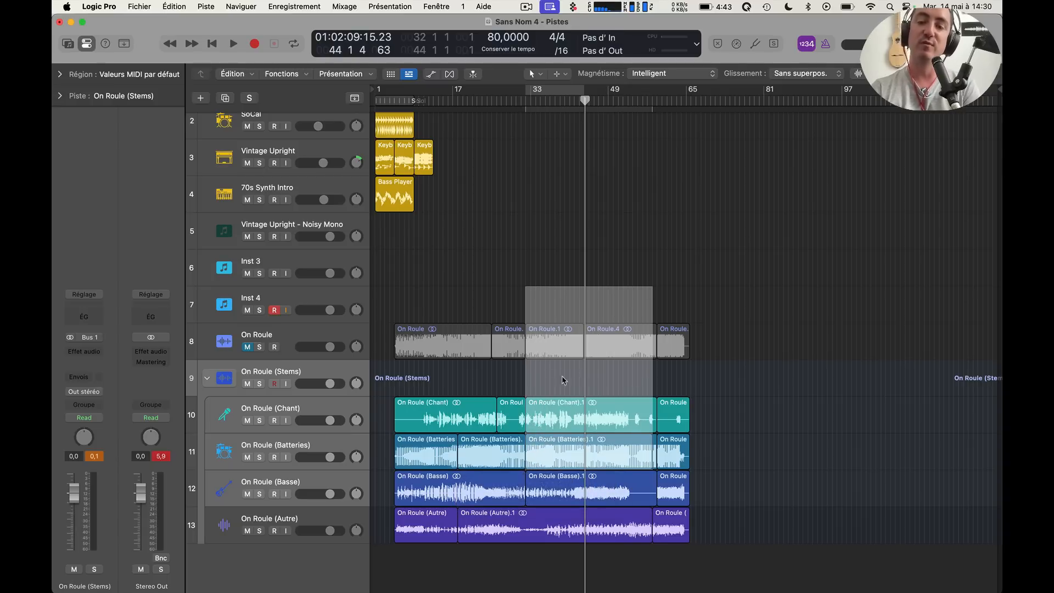
right_click(578, 109)
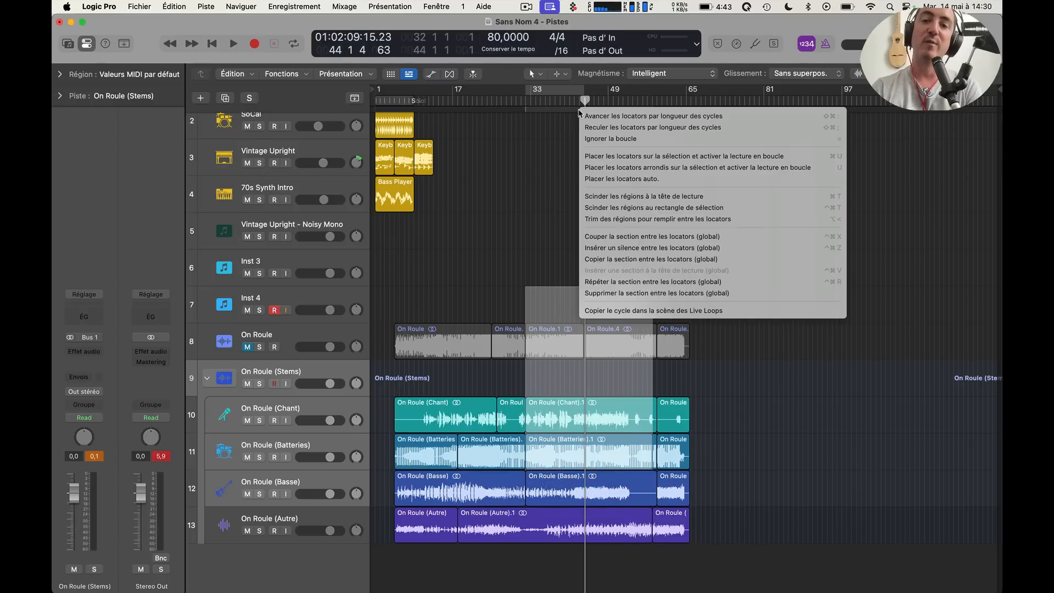
left_click(604, 156)
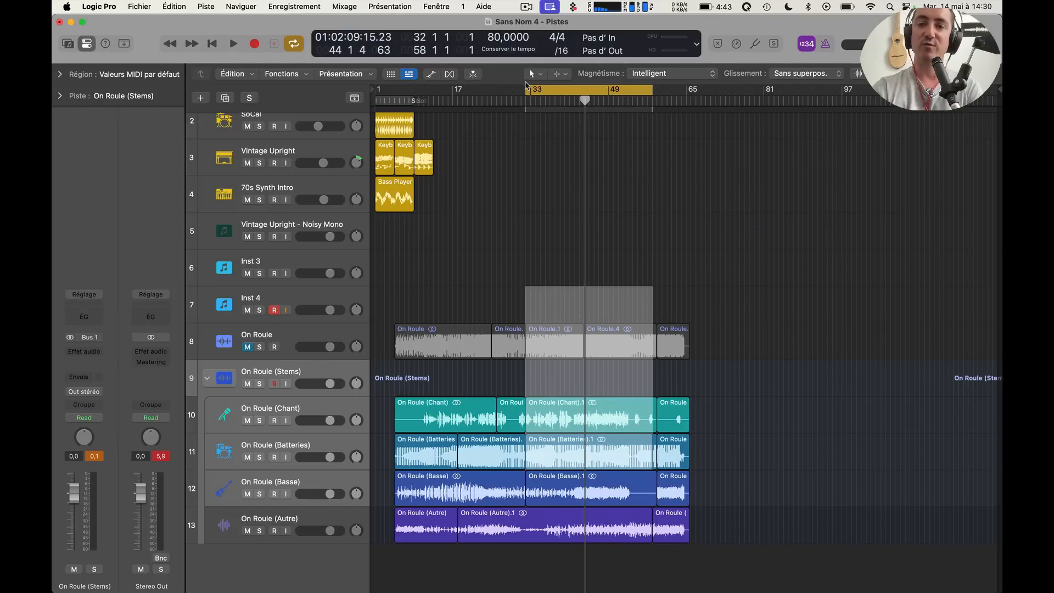
left_click(555, 253)
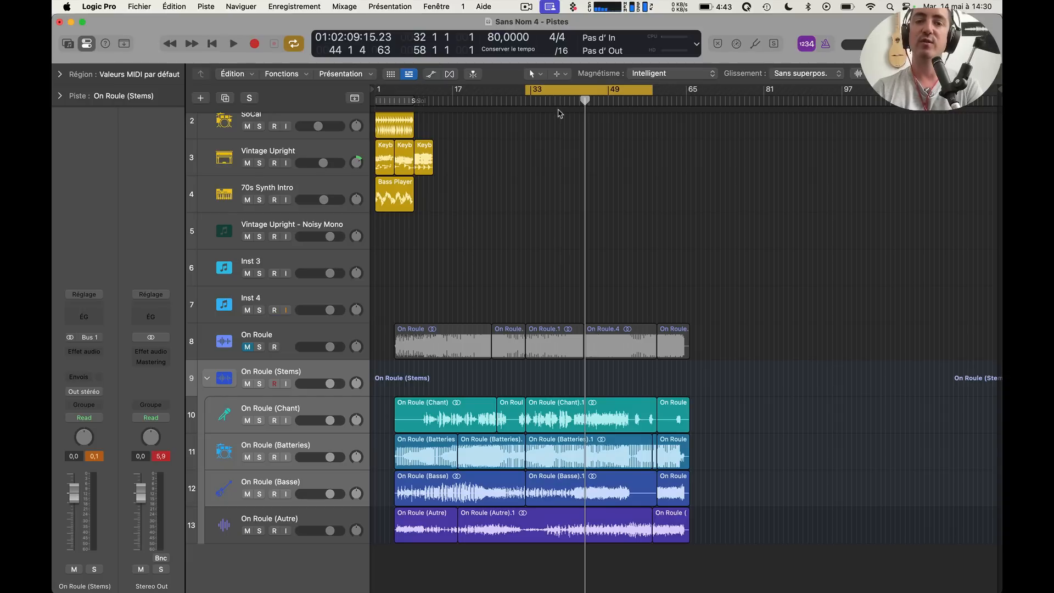
Reveal and hide the global tracks, and display the Règle secondaire above the main ruler
left_click(355, 98)
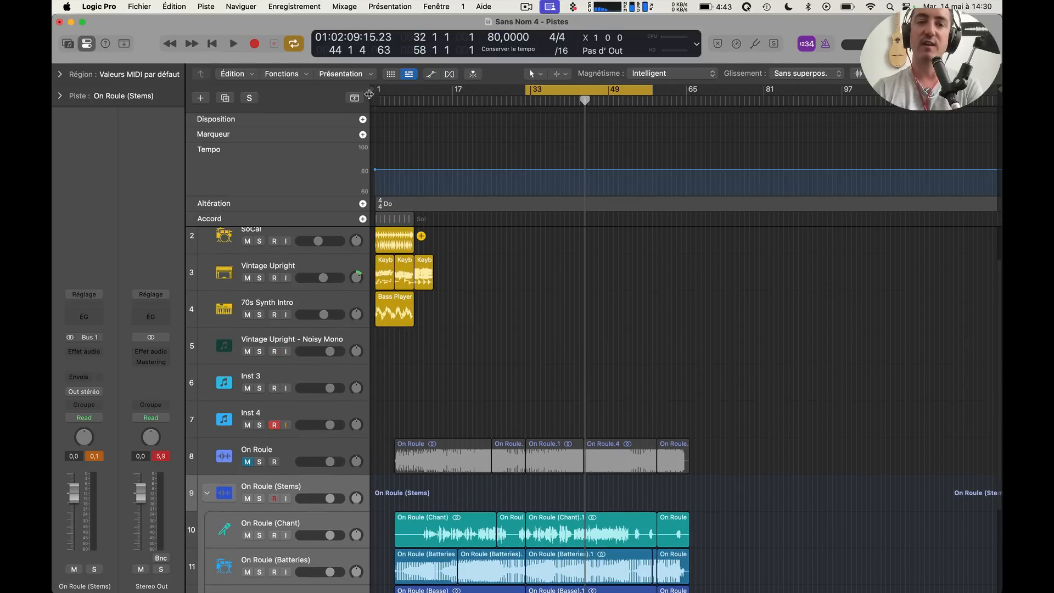
left_click(354, 97)
left_click(367, 75)
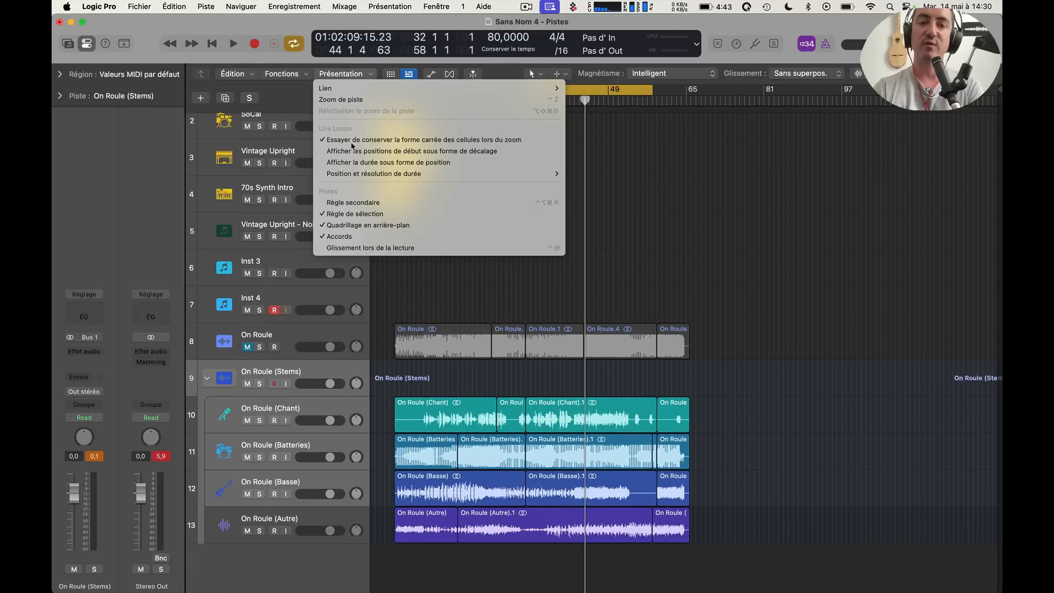
left_click(371, 202)
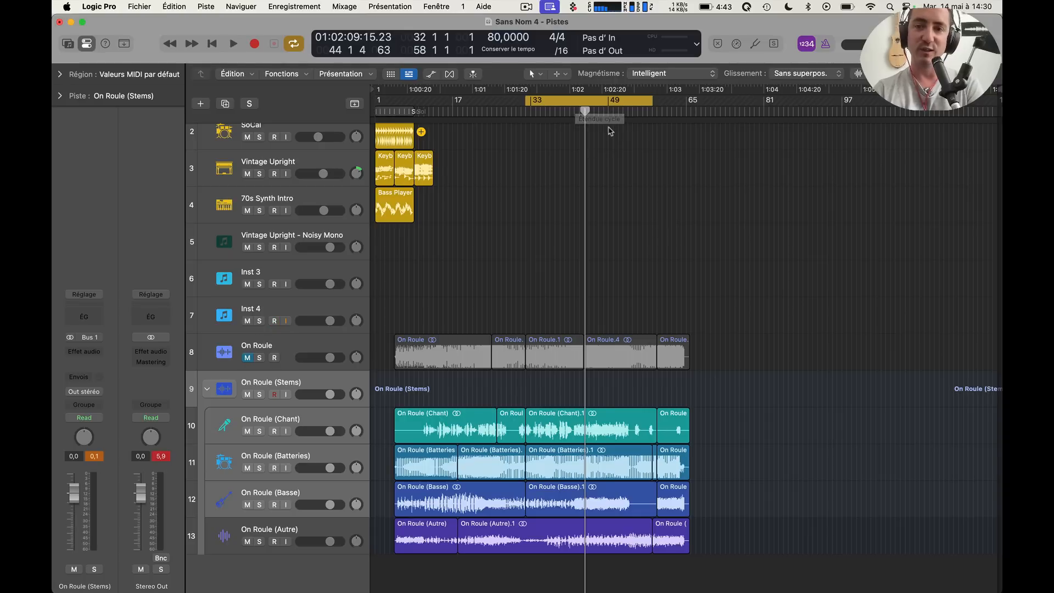
Turn the cycle off, shift a new marquee selection about five bars along the Règle de sélection, and clear it
left_click(592, 101)
left_click_drag(617, 232, 482, 361)
left_click_drag(553, 118, 577, 119)
left_click(679, 305)
Marquee-select On Roule and all its stems, shift the selection earlier to about bars 15–53, and split the regions there
left_click_drag(645, 313, 463, 571)
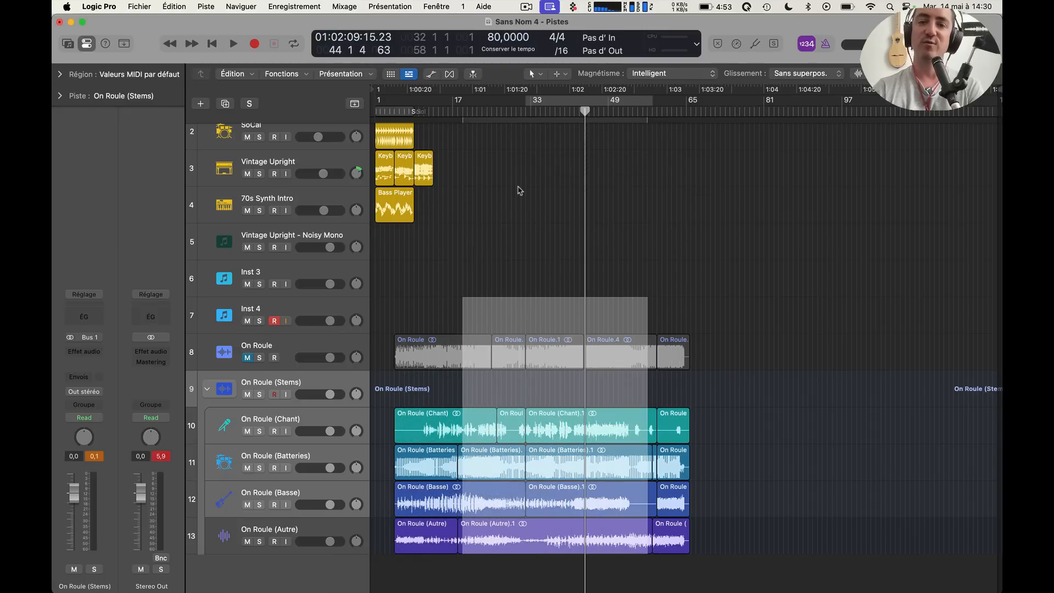
left_click_drag(519, 119, 498, 120)
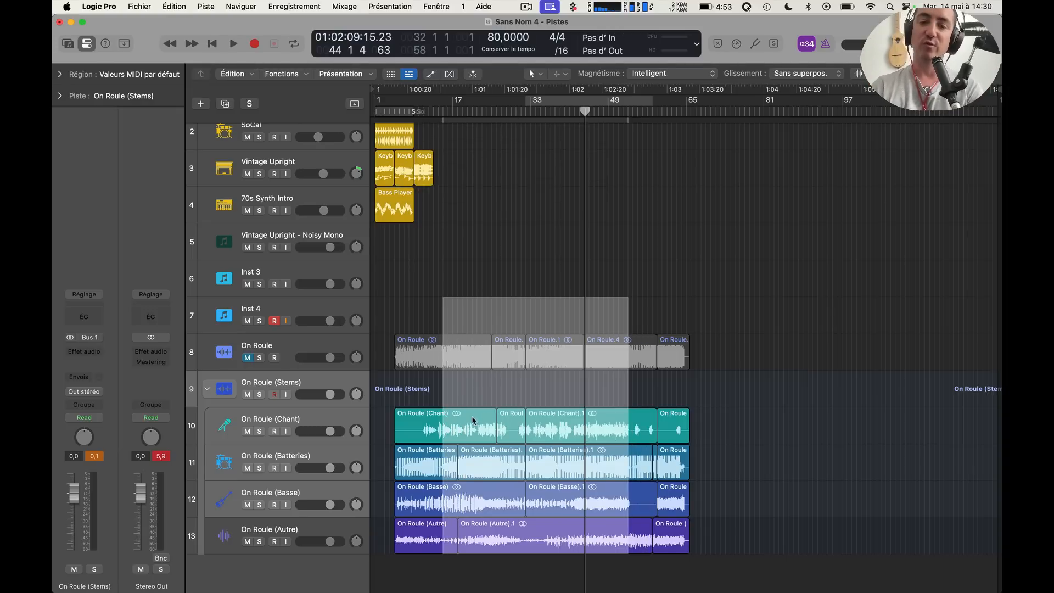
left_click(473, 421)
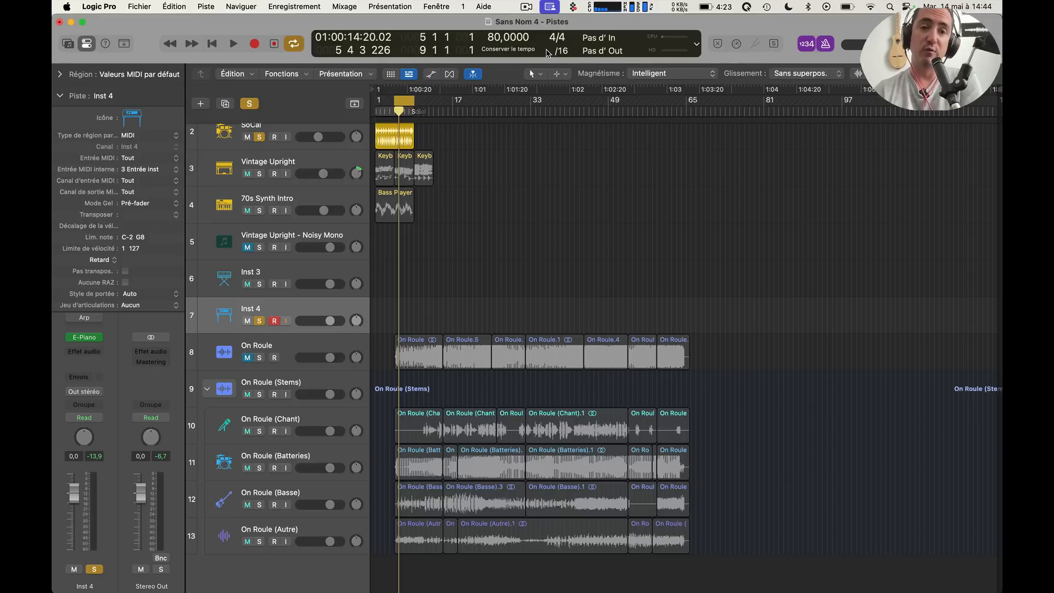
Play the soloed Vintage Upright track briefly, stop playback, and solo the Inst 4 track
scroll(254, 191, "up", 2)
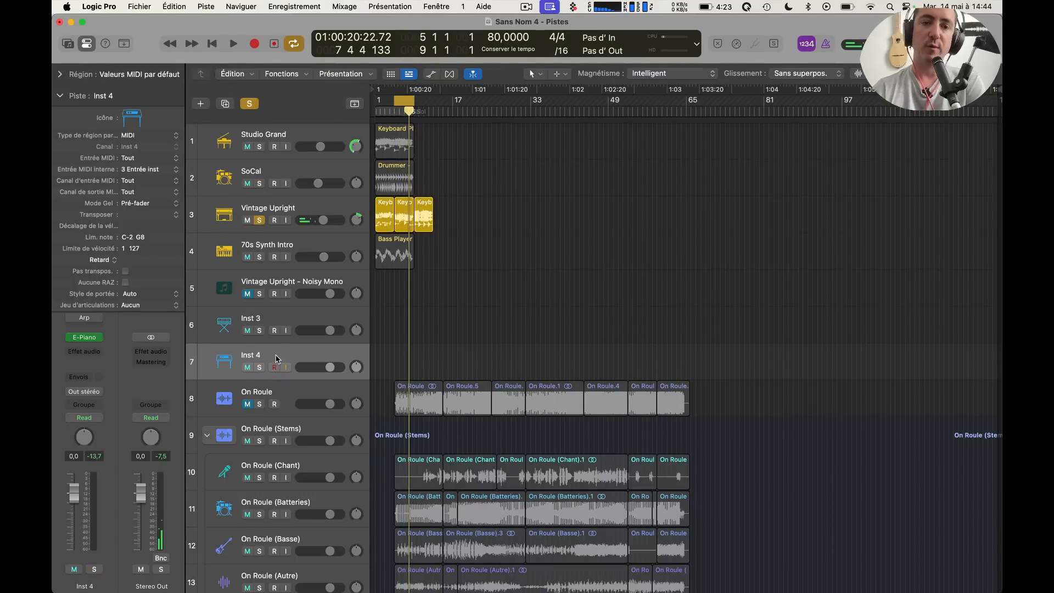
key("space")
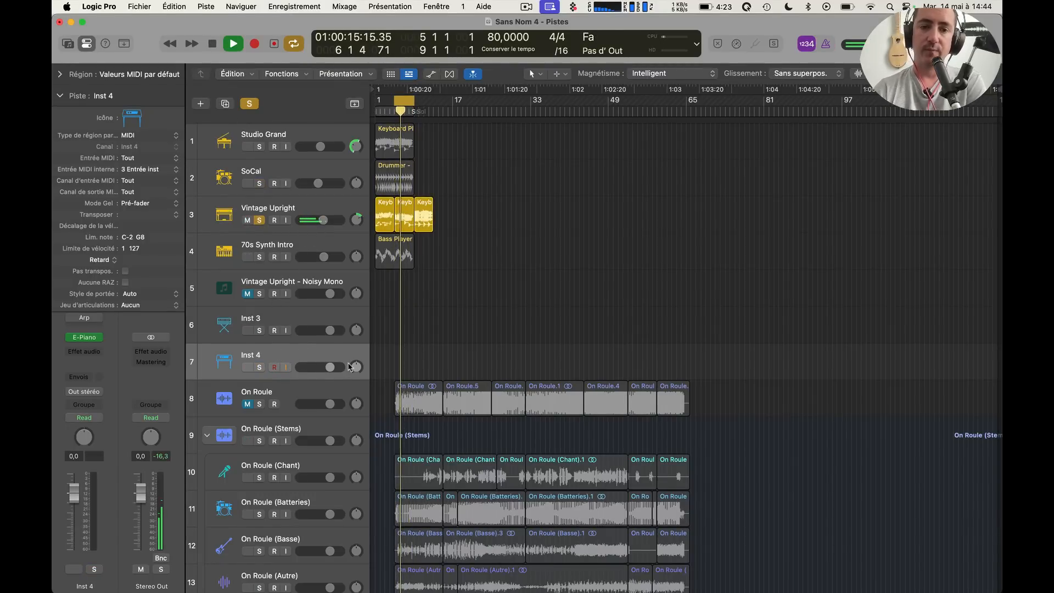
key("space")
left_click(260, 367)
key("k")
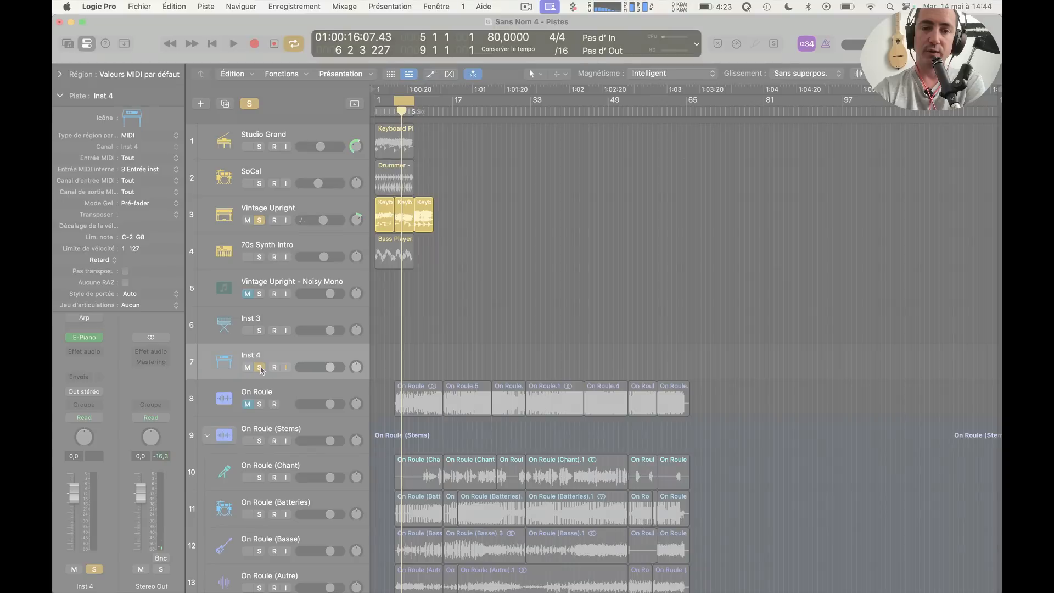
Display the Saisie musicale keyboard to play a few test notes on Inst 4, and turn off the track's solo
key("super+k")
key("h")
key("j")
key("j")
left_click(260, 368)
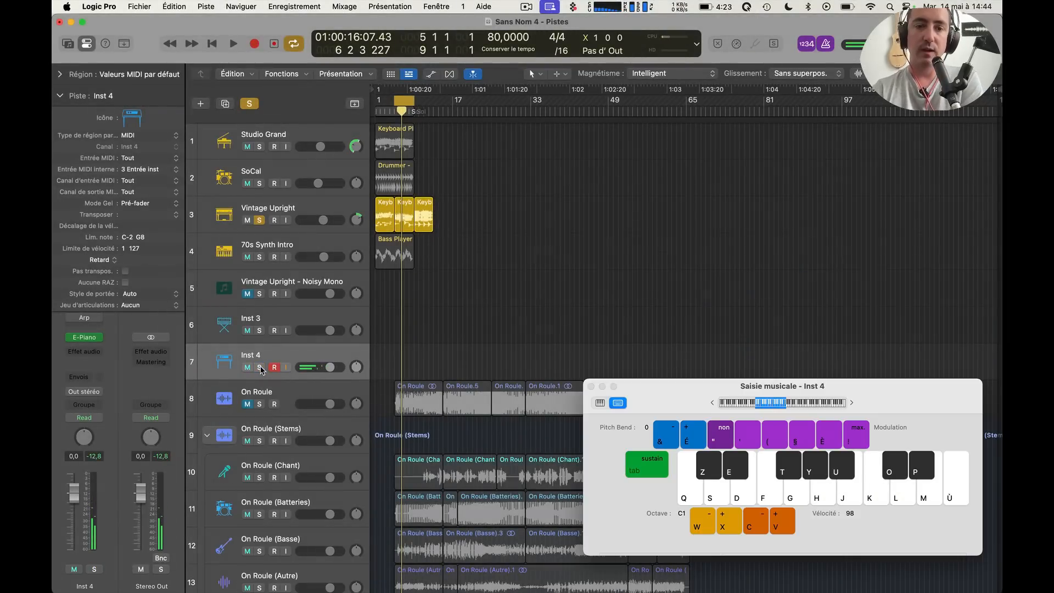
left_click(60, 96)
left_click(59, 96)
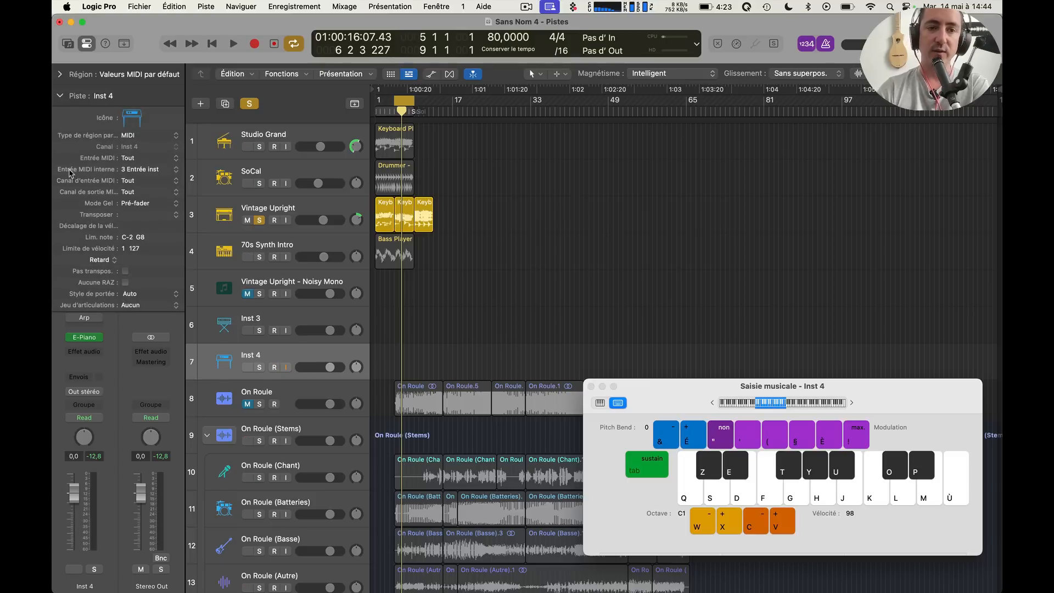
Set Inst 4's internal MIDI input to SoCal - Drum Kit Designer, and audition it soloed without Vintage Upright
left_click(132, 170)
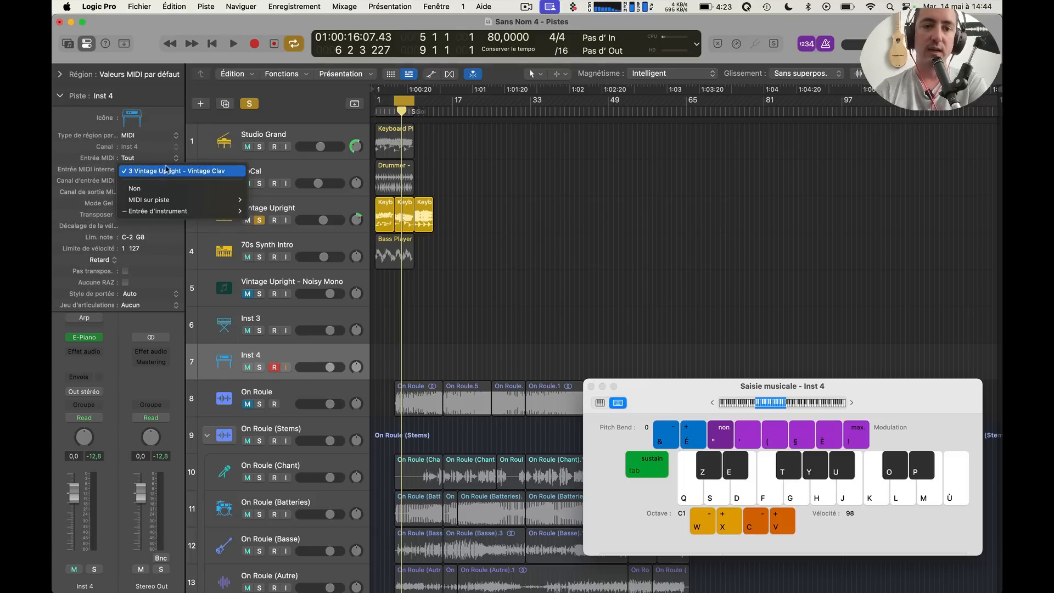
mouse_move(202, 210)
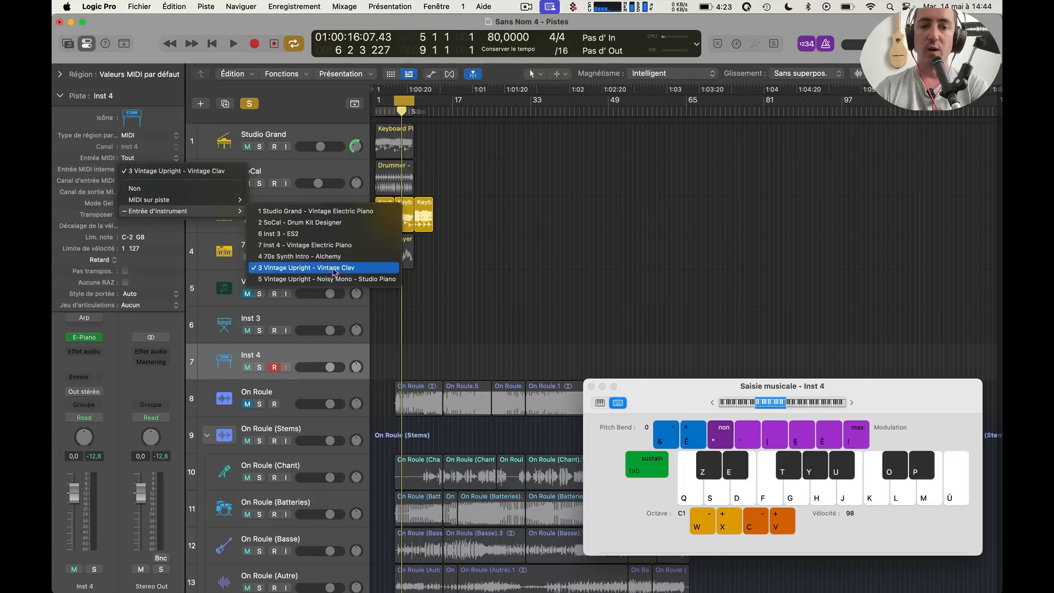
left_click(349, 223)
left_click(261, 367)
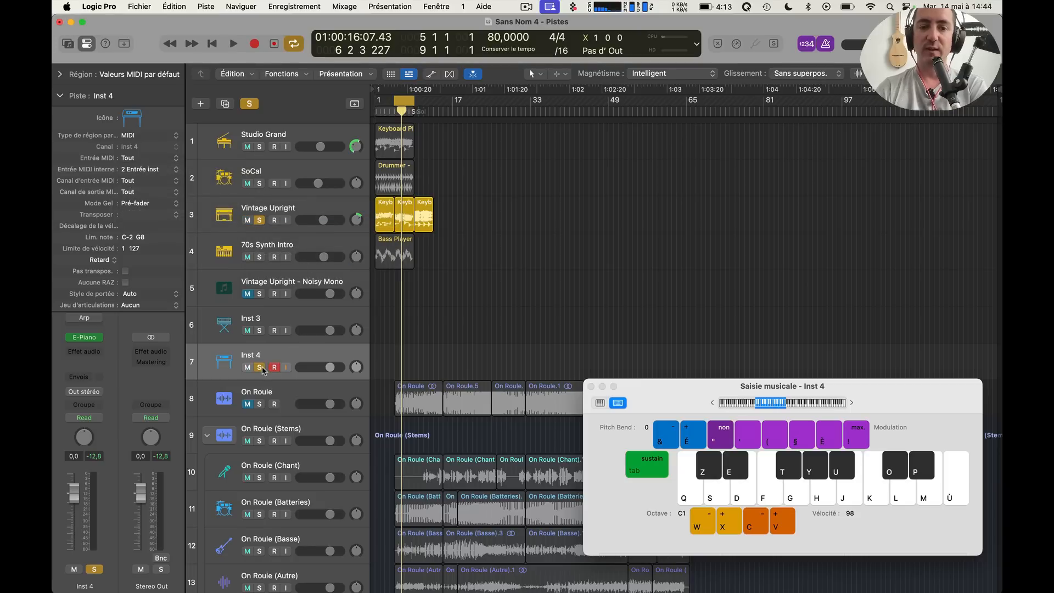
key("space")
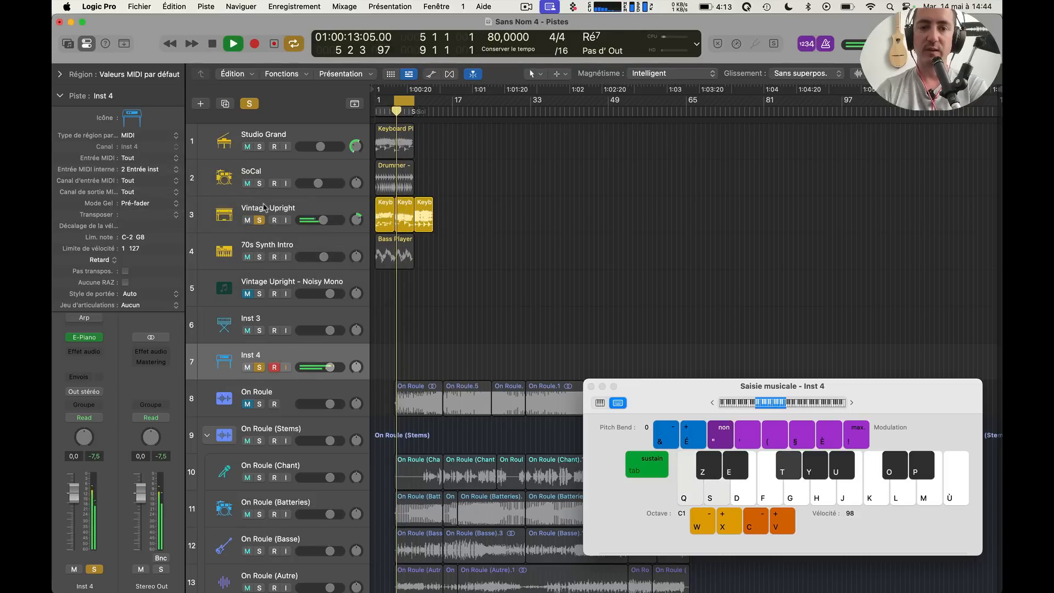
left_click(260, 220)
key("space")
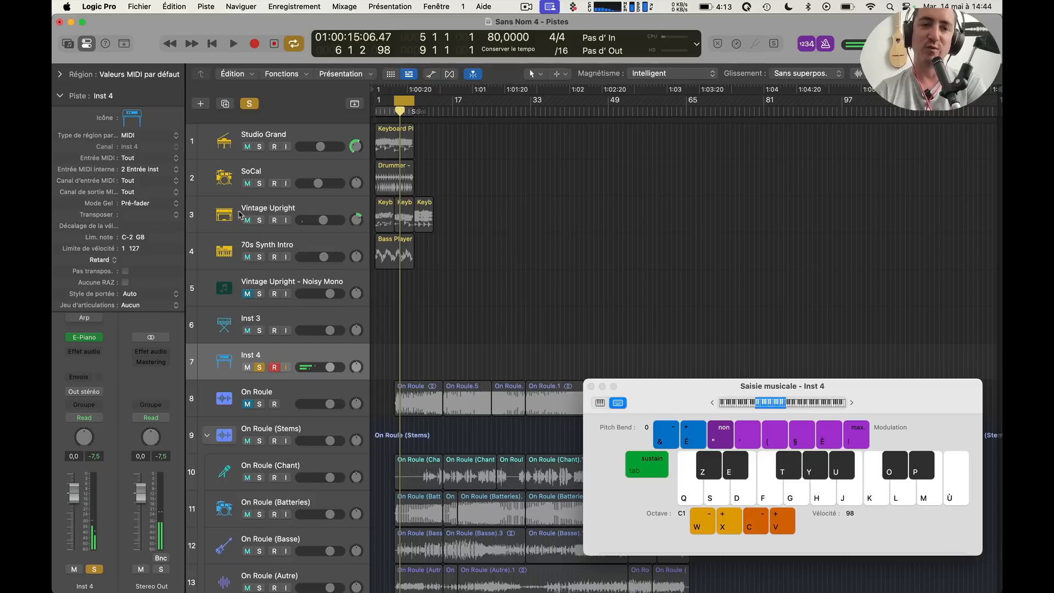
Set Inst 4's internal MIDI input to the instrument input of Vintage Upright - Vintage Clav
left_click(147, 170)
mouse_move(181, 211)
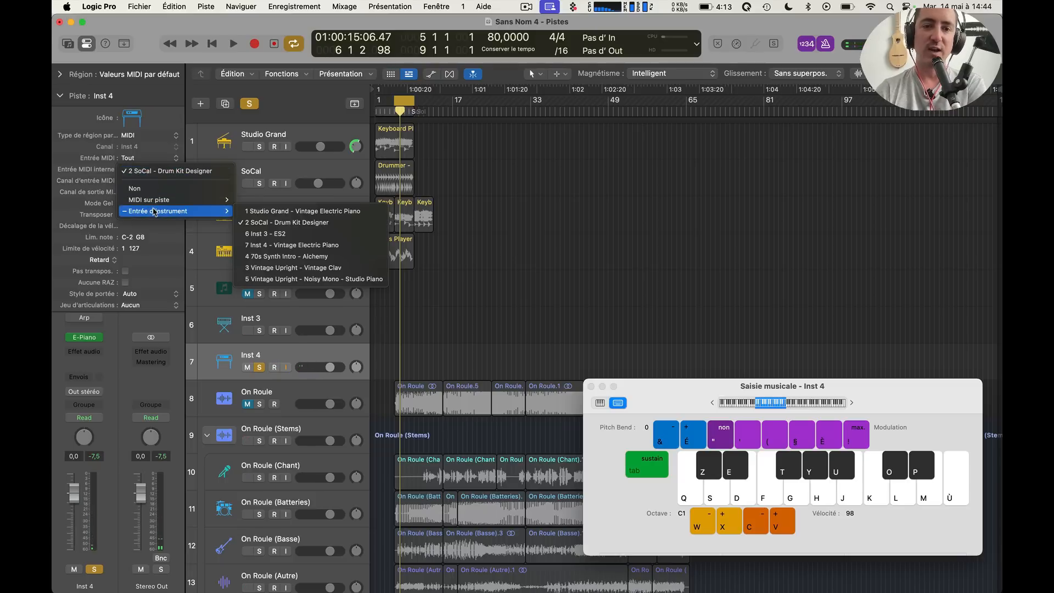
left_click(283, 268)
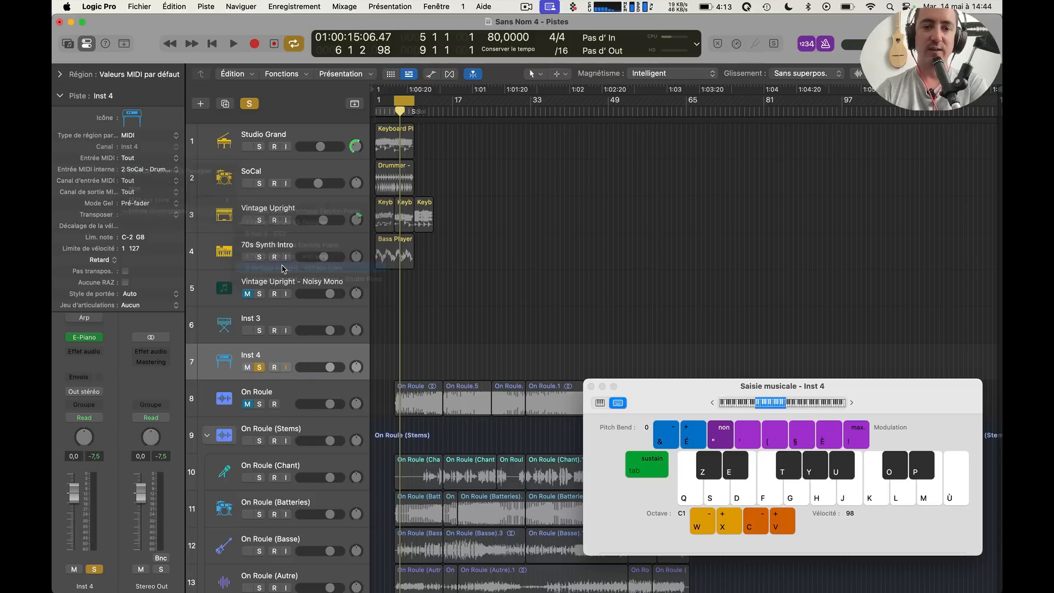
Play the cycle, compare Vintage Upright soloed with Inst 4 soloed, and stop playback
key("space")
left_click(275, 368)
left_click(260, 220)
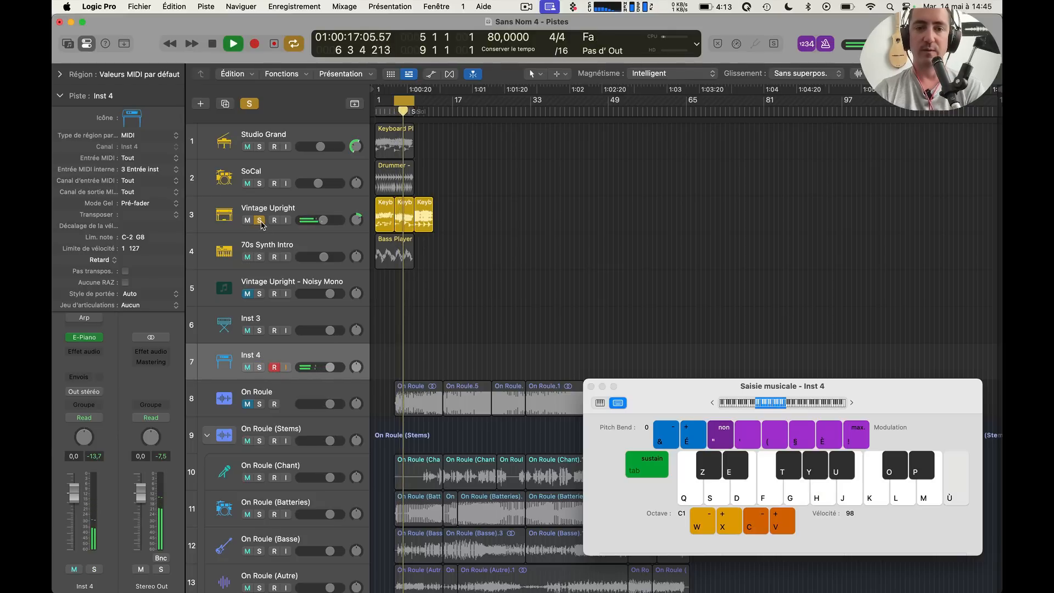
left_click(259, 367)
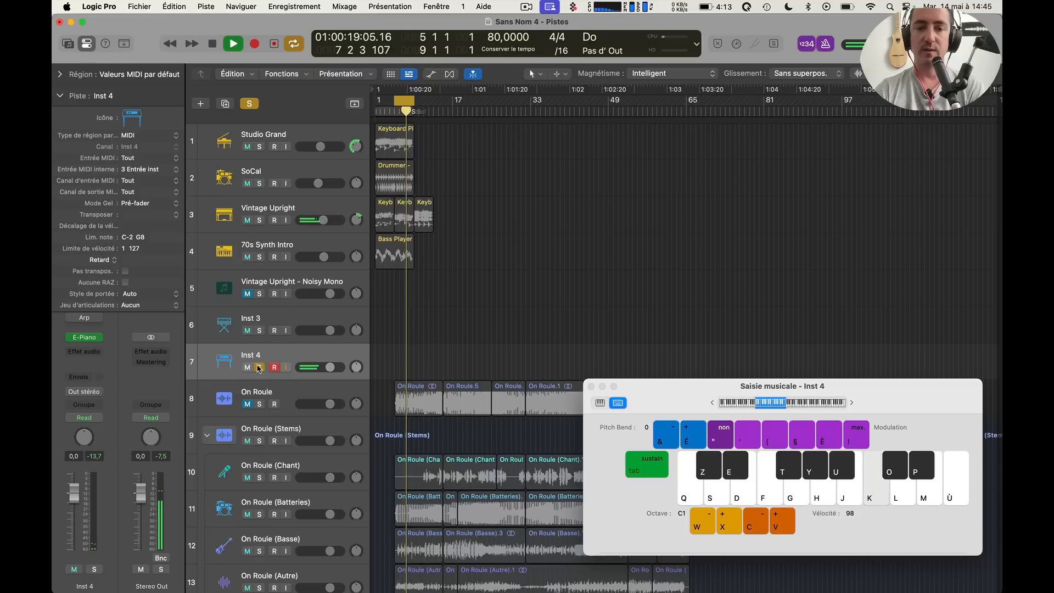
key("space")
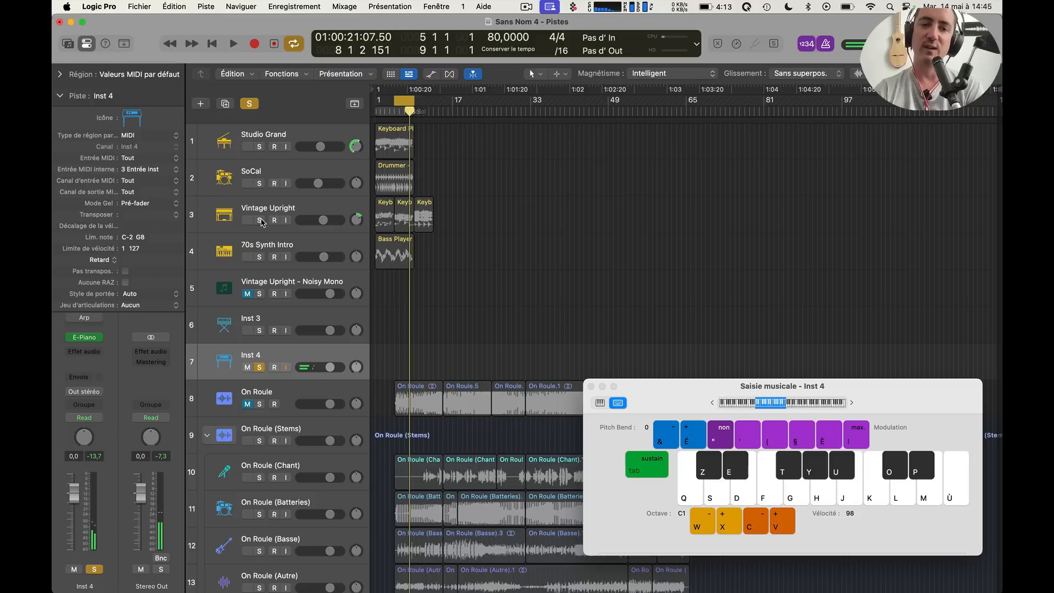
Play Vintage Upright and Inst 4 soloed together, and lower Inst 4's volume to -2.4 dB
left_click(260, 220)
key("space")
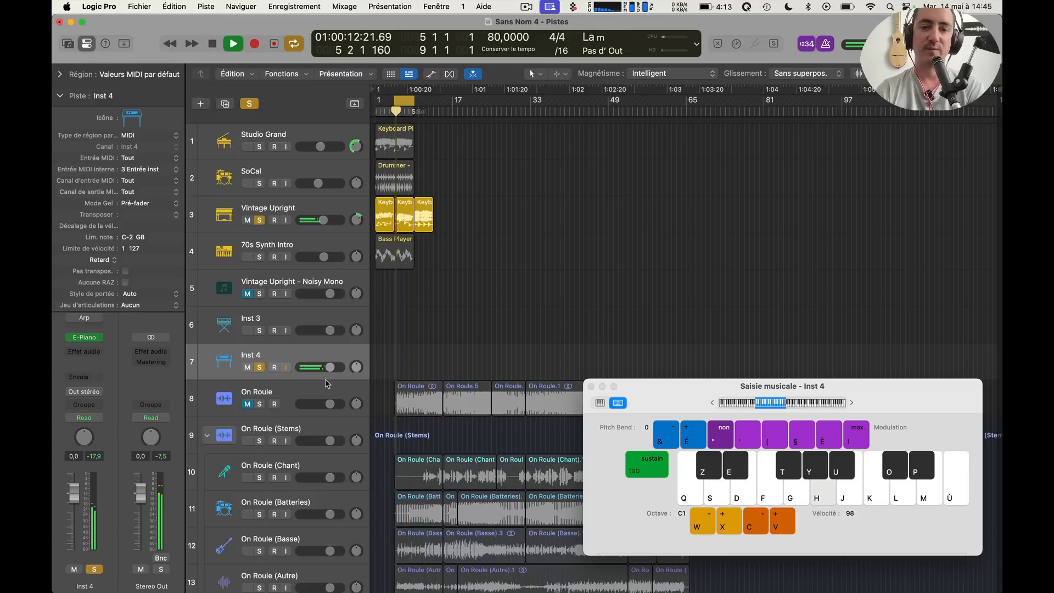
left_click(248, 368)
left_click(248, 367)
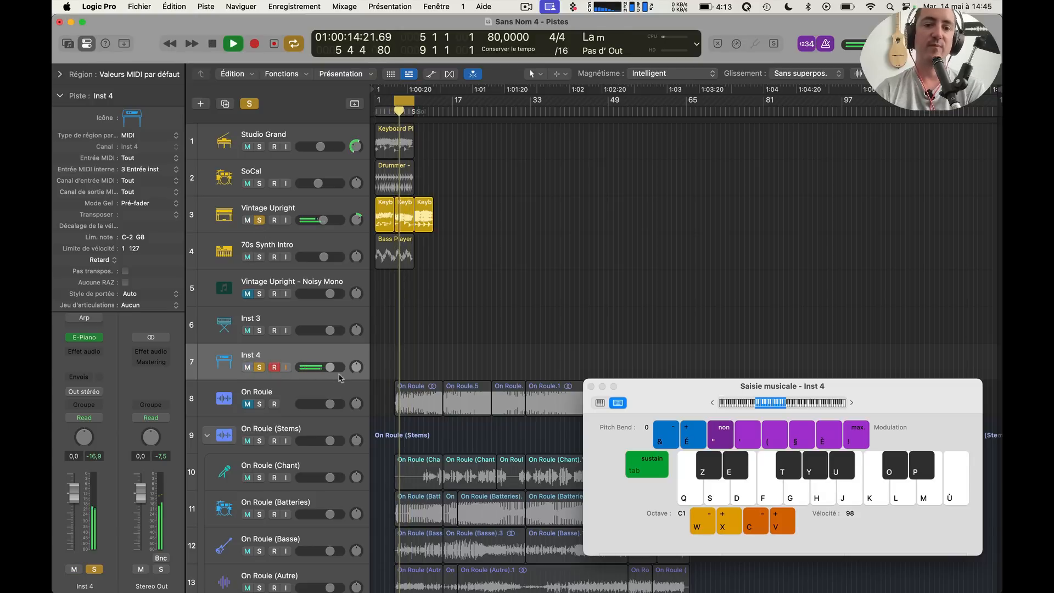
left_click_drag(330, 367, 326, 367)
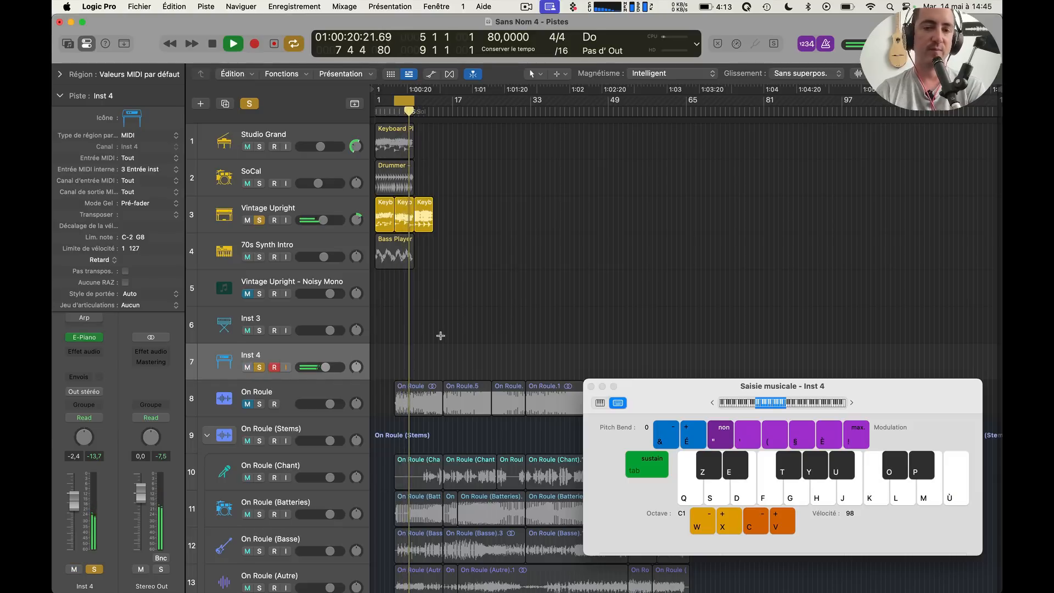
key("g")
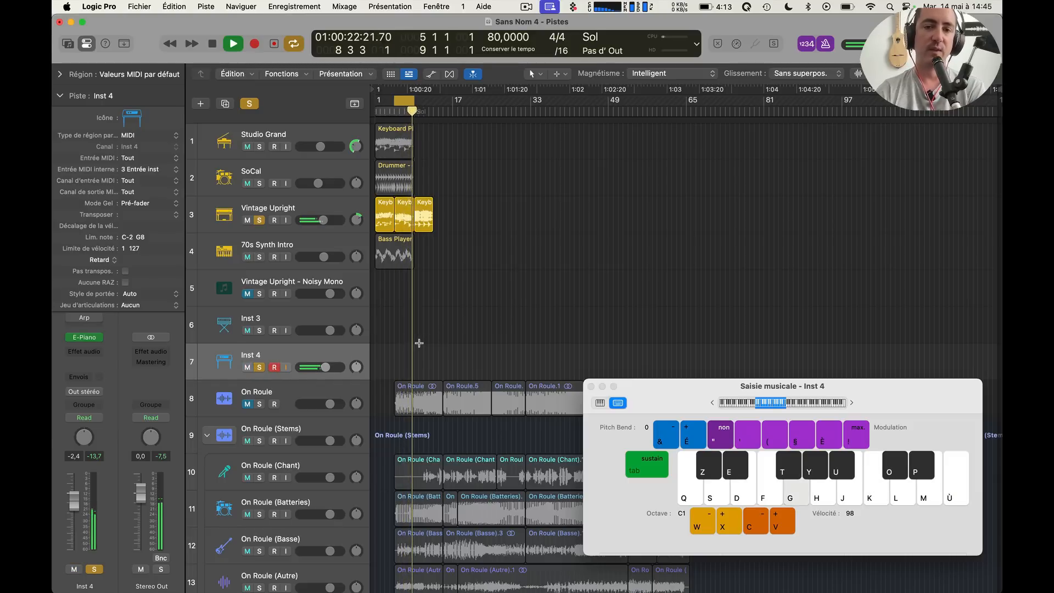
key("space")
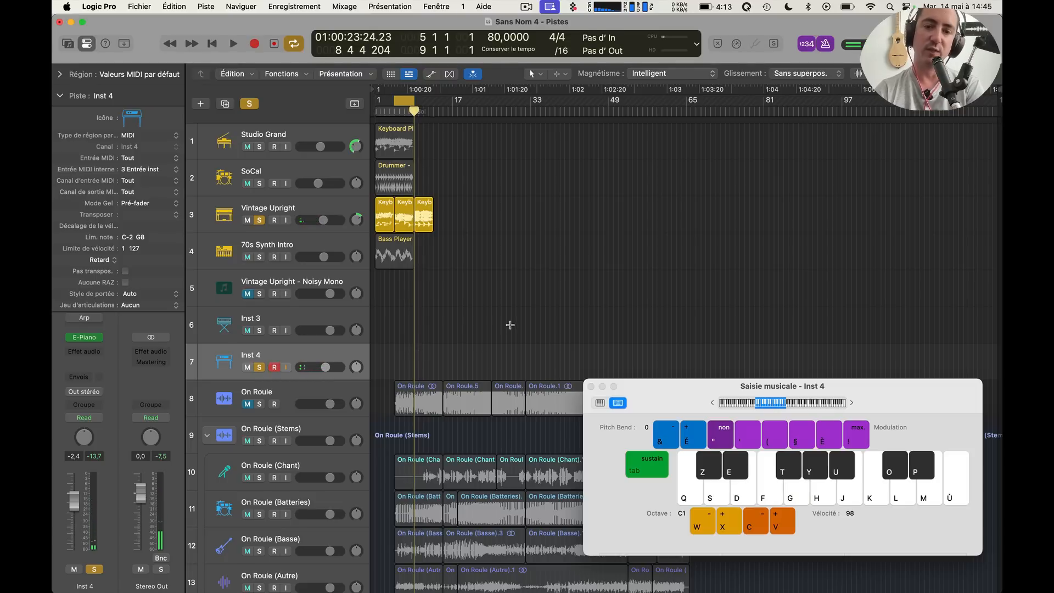
Record the MIDI arriving from Vintage Upright onto Inst 4, from bar 4 to about bar 9
key("r")
key("g")
key("l")
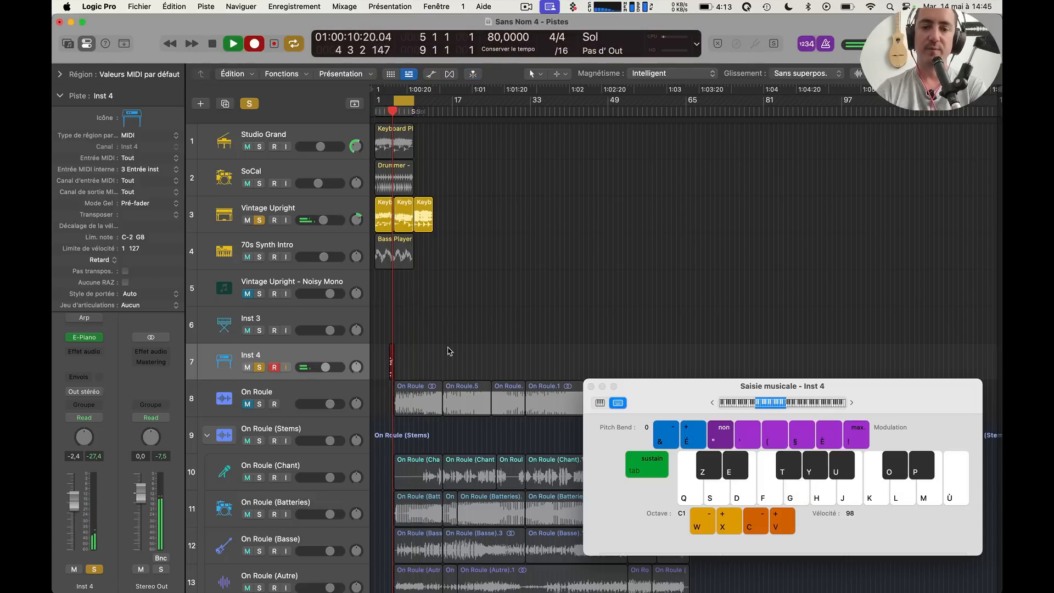
scroll(450, 351, "up", 10)
key("h")
scroll(485, 335, "down", 5)
scroll(485, 335, "up", 1)
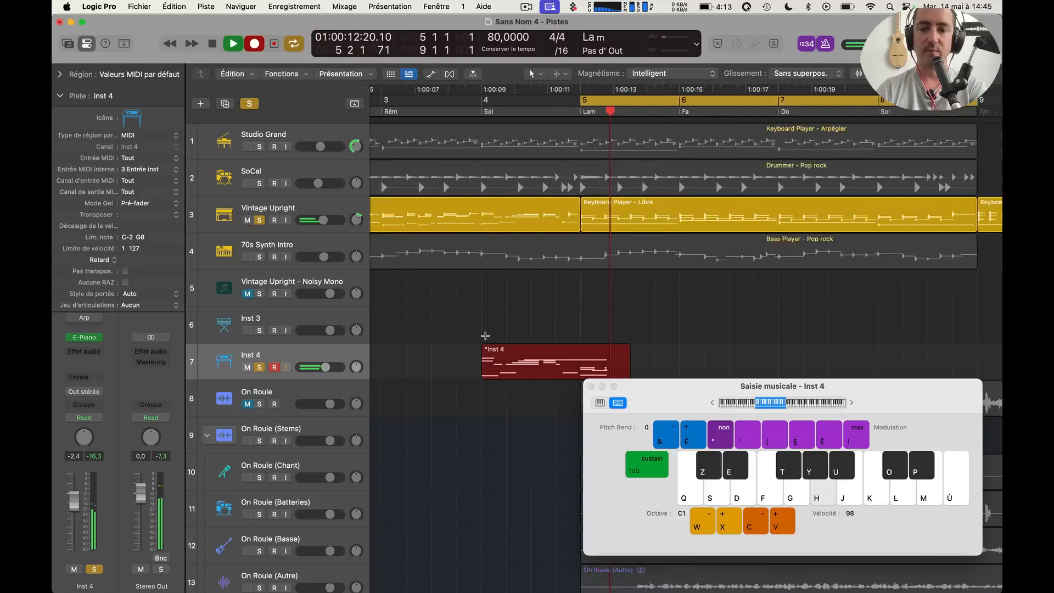
scroll(496, 324, "up", 3)
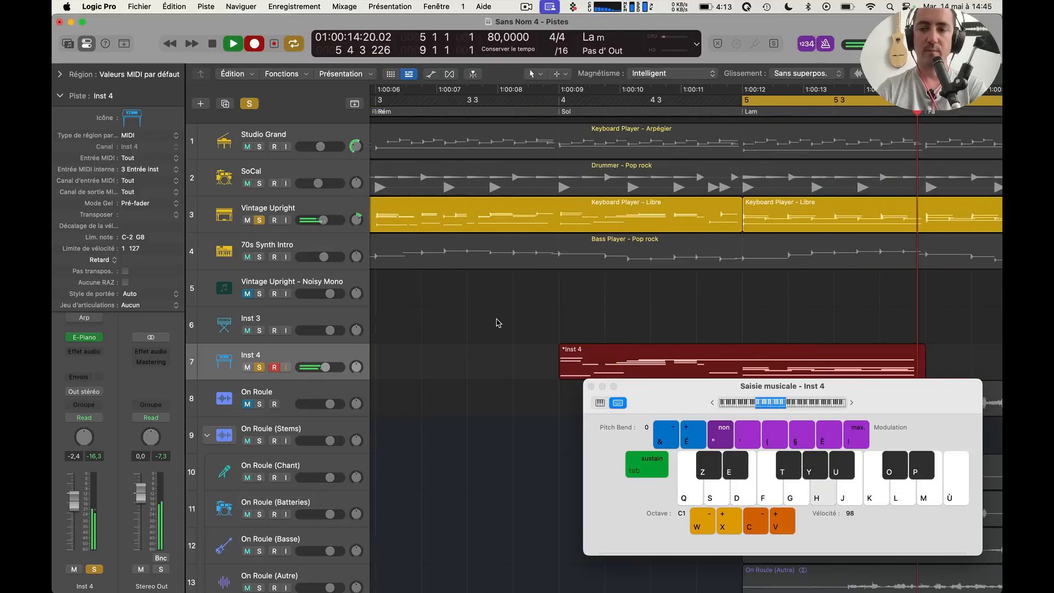
scroll(496, 324, "down", 8)
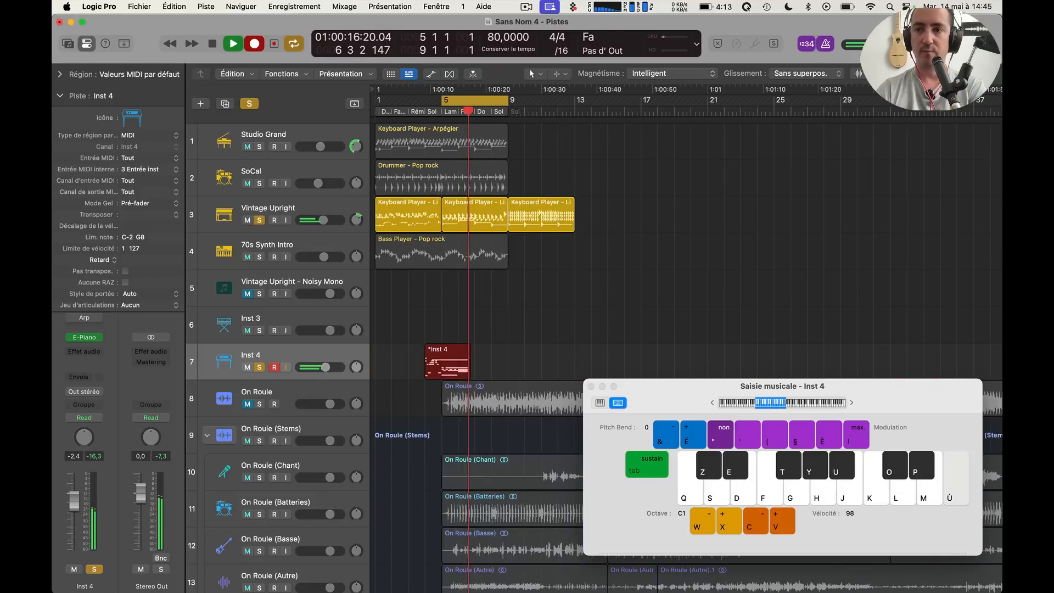
scroll(496, 324, "up", 5)
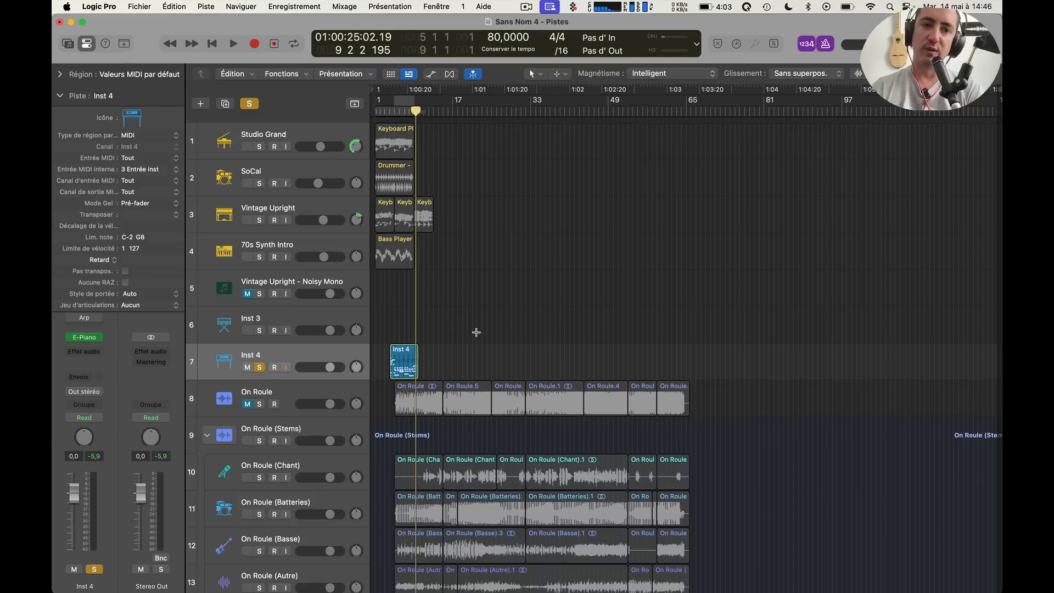